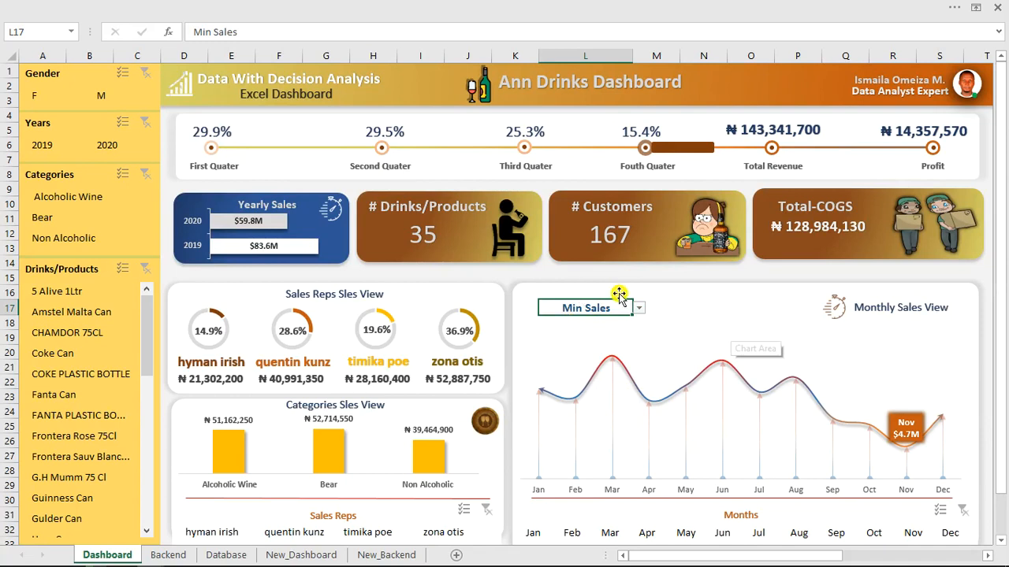
# Use the L17 dropdown to switch the monthly sales chart to Max Sales, then back to Min Sales.
pyautogui.click(639, 309)
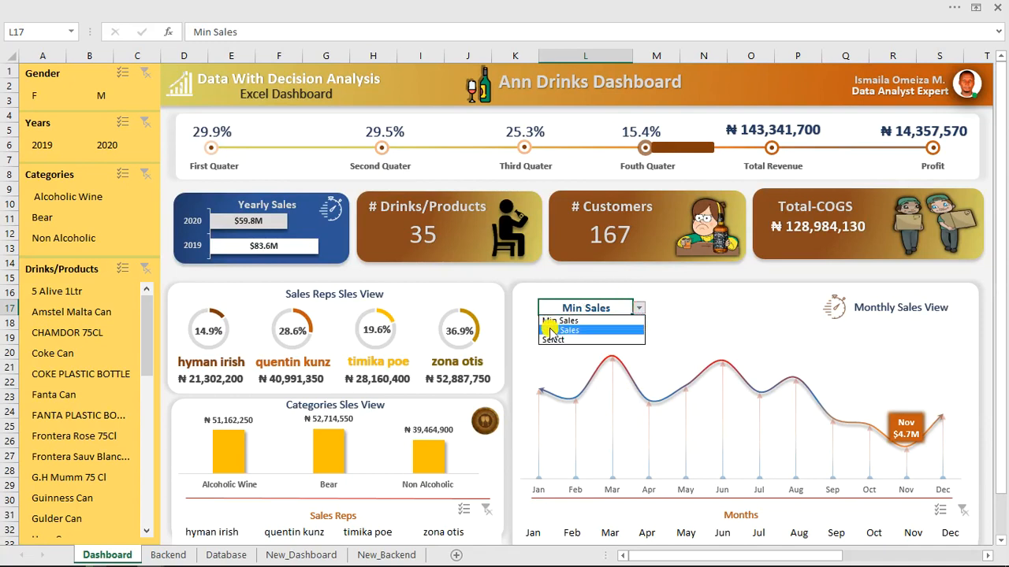
pyautogui.click(550, 331)
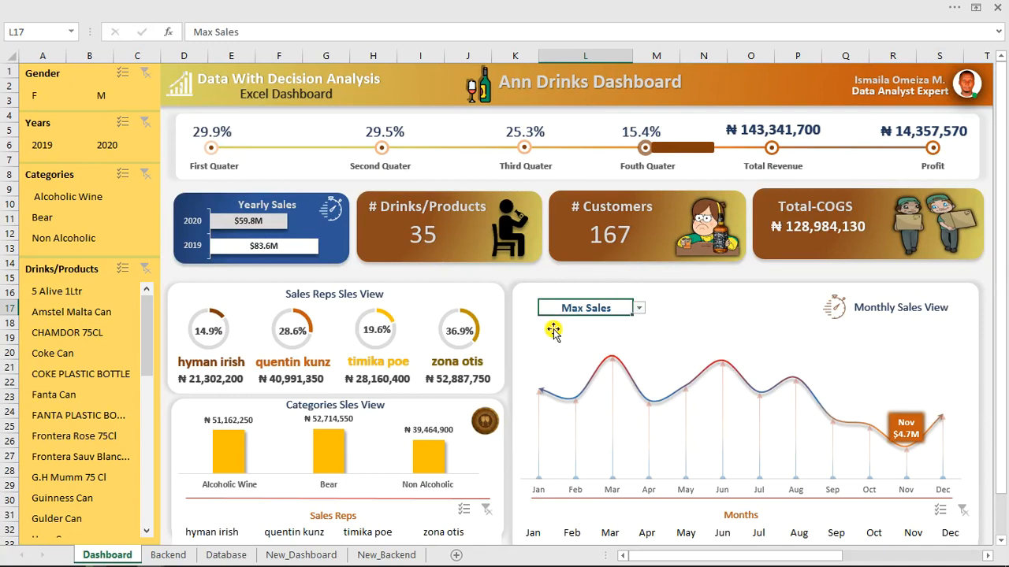
pyautogui.click(639, 308)
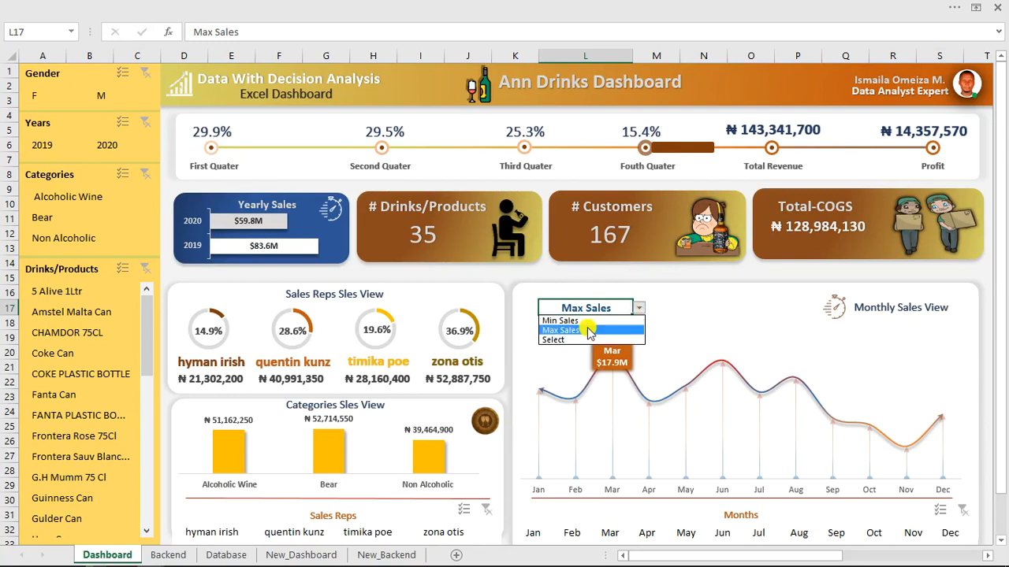
pyautogui.click(560, 320)
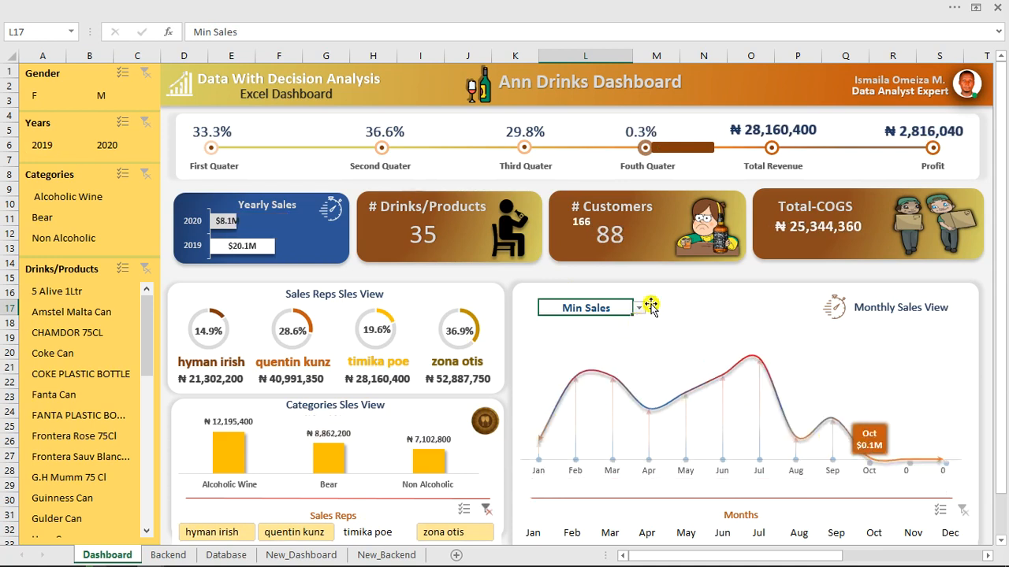
pyautogui.click(599, 304)
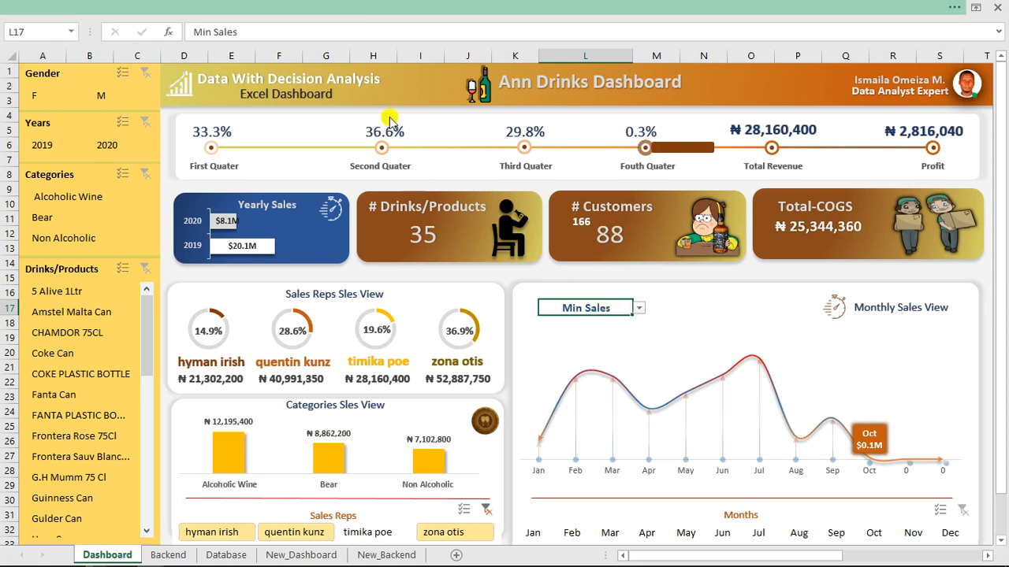
pyautogui.click(345, 6)
# Inspect the Data Validation list source for L17, then cancel without changes.
pyautogui.click(280, 33)
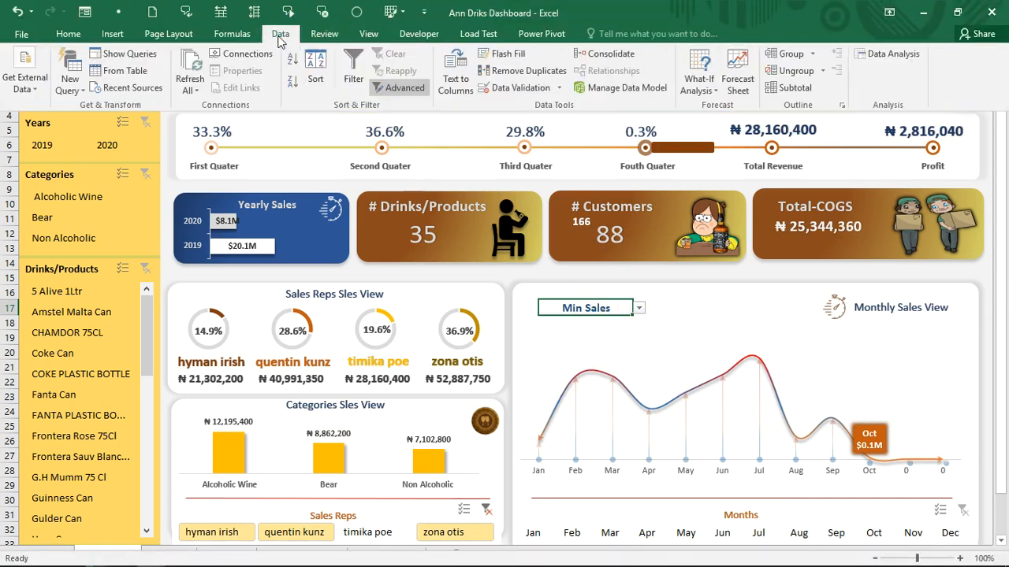
pyautogui.click(534, 93)
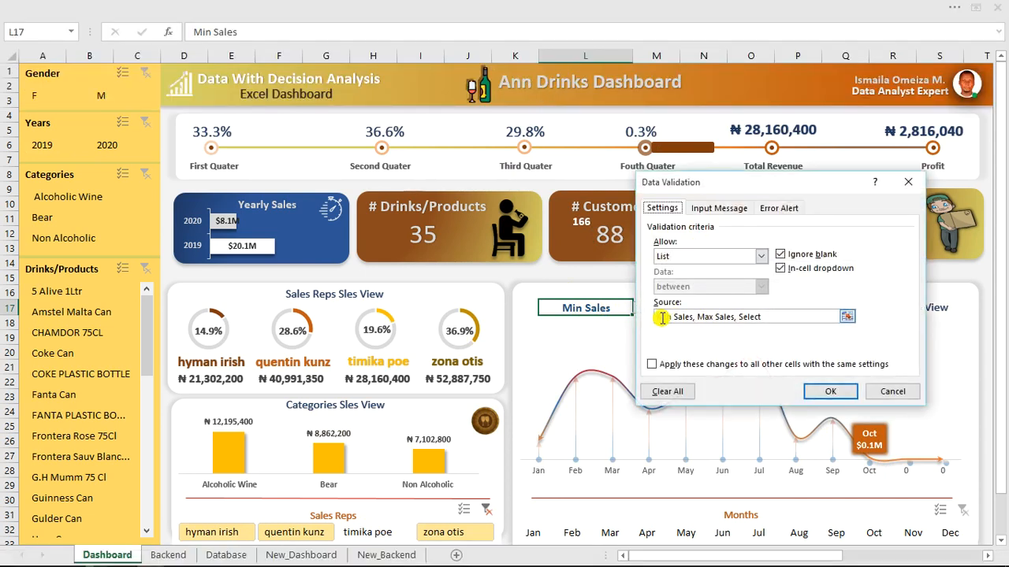
pyautogui.press('BackSpace')
pyautogui.press('BackSpace')
pyautogui.press('BackSpace')
pyautogui.press('BackSpace')
pyautogui.click(892, 390)
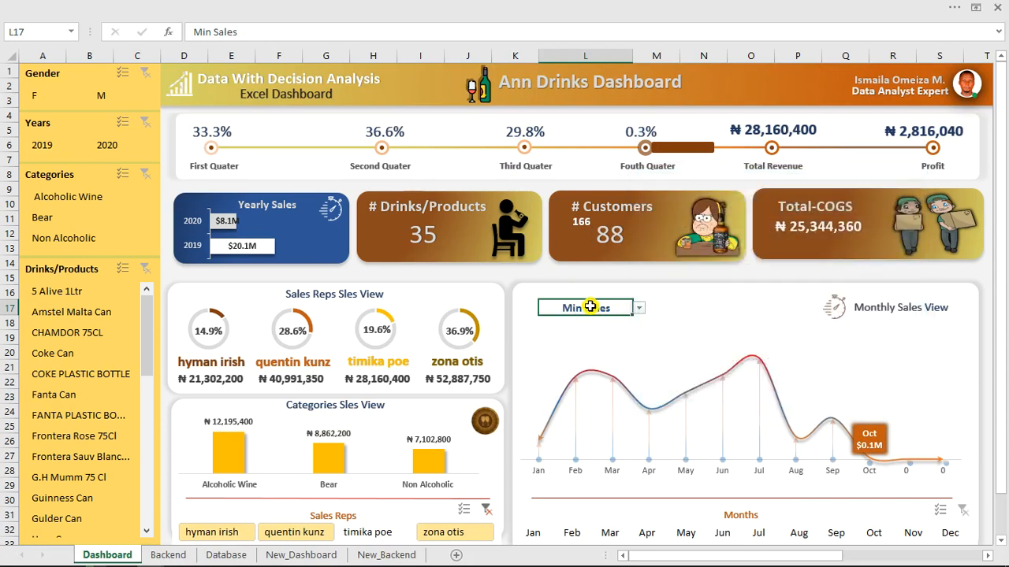
# Check the named ranges in the Name Box, then switch to the Database sheet.
pyautogui.click(78, 31)
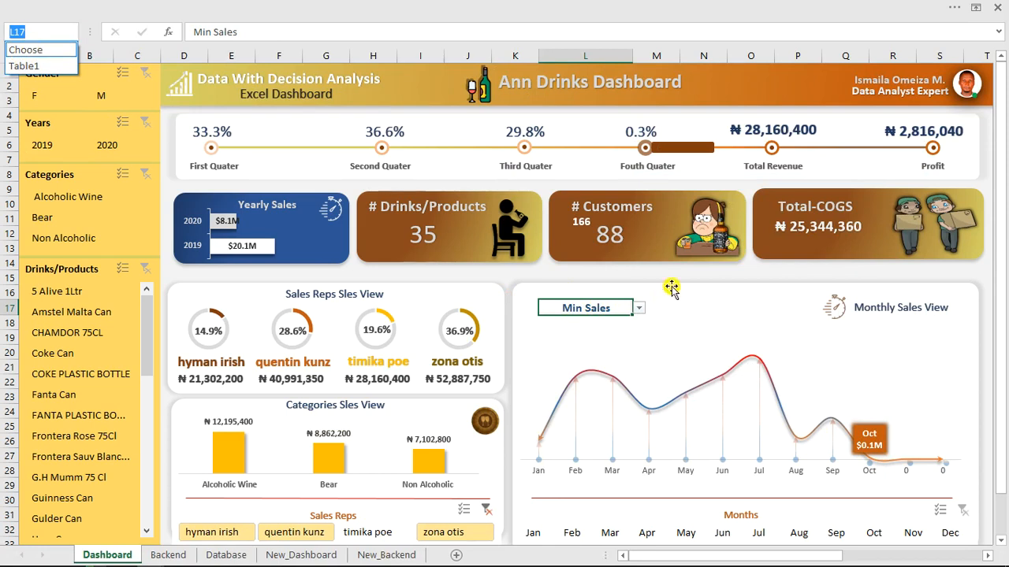
pyautogui.press('Escape')
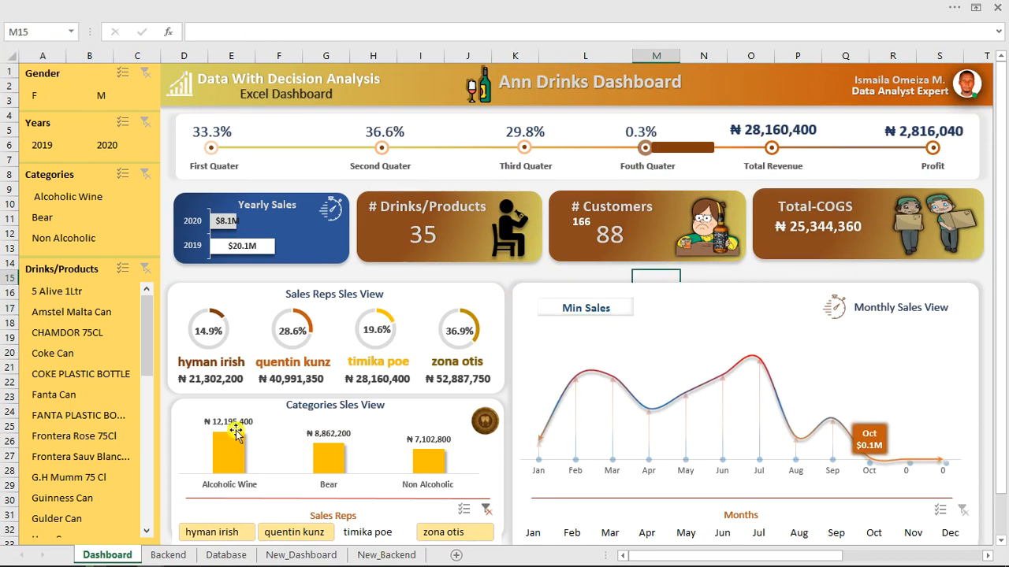
pyautogui.click(214, 556)
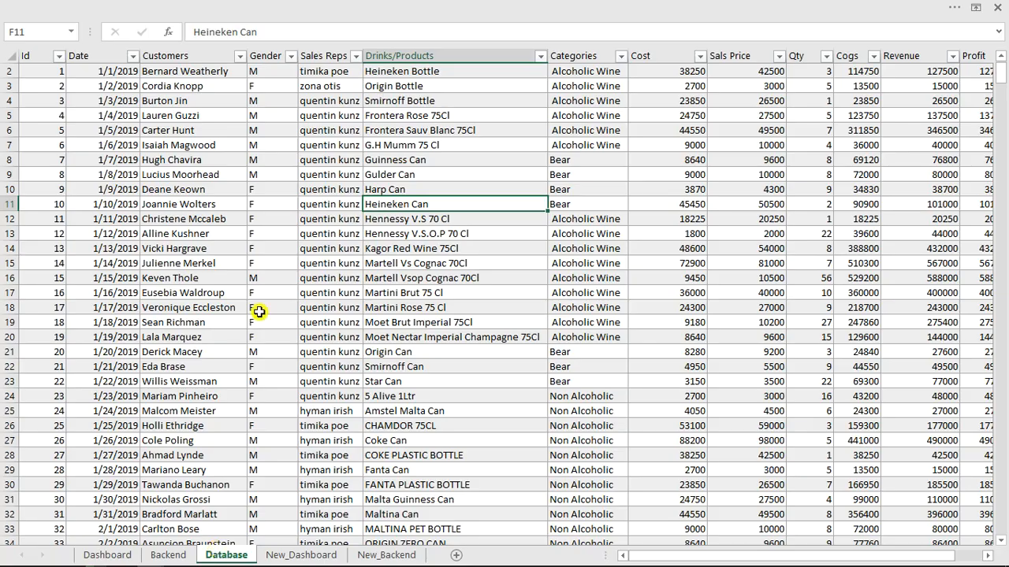
# Insert a pivot table from Table1 at Backend!AB19 on an existing worksheet.
pyautogui.click(339, 245)
pyautogui.click(132, 6)
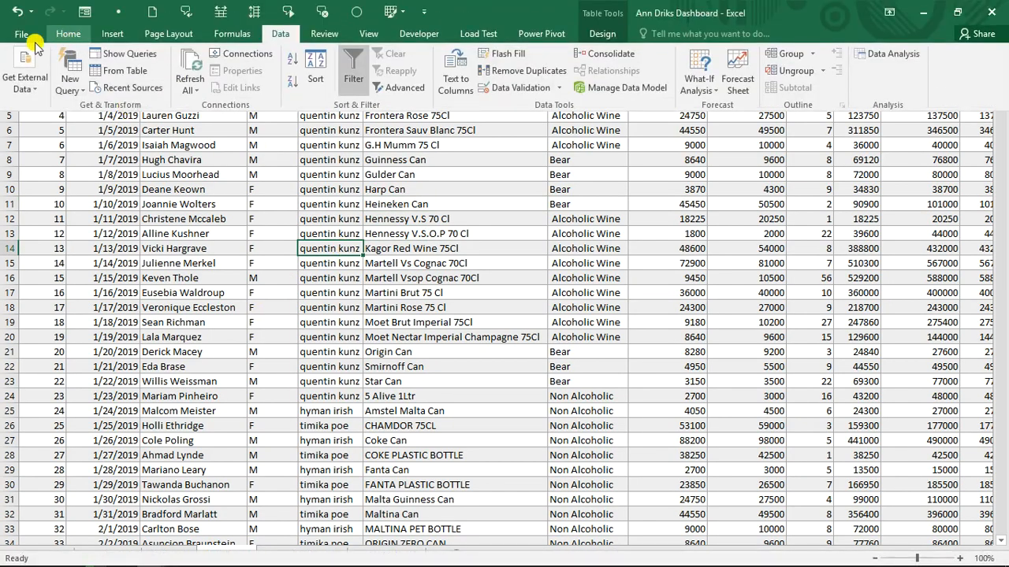
pyautogui.click(109, 38)
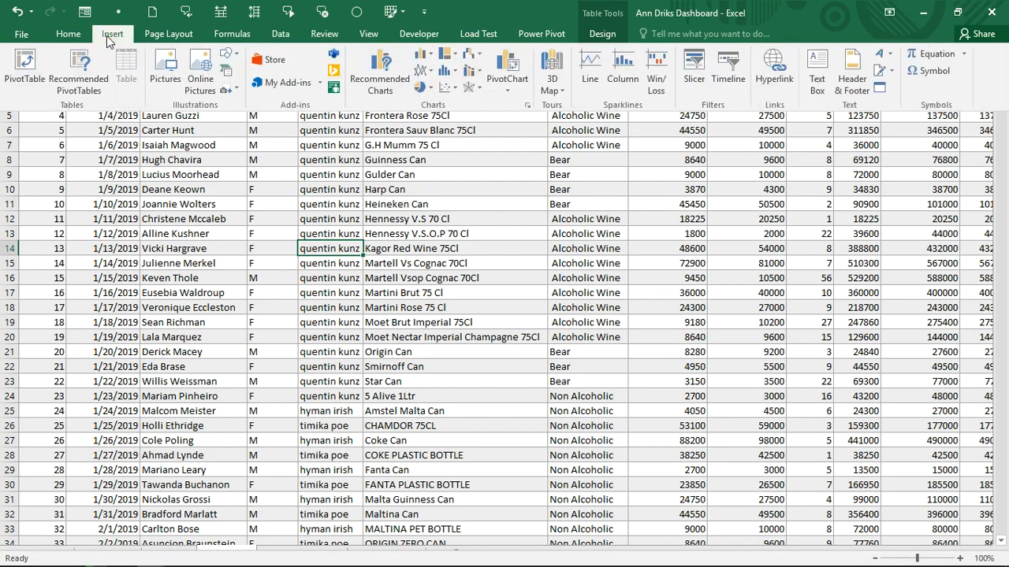
pyautogui.click(24, 66)
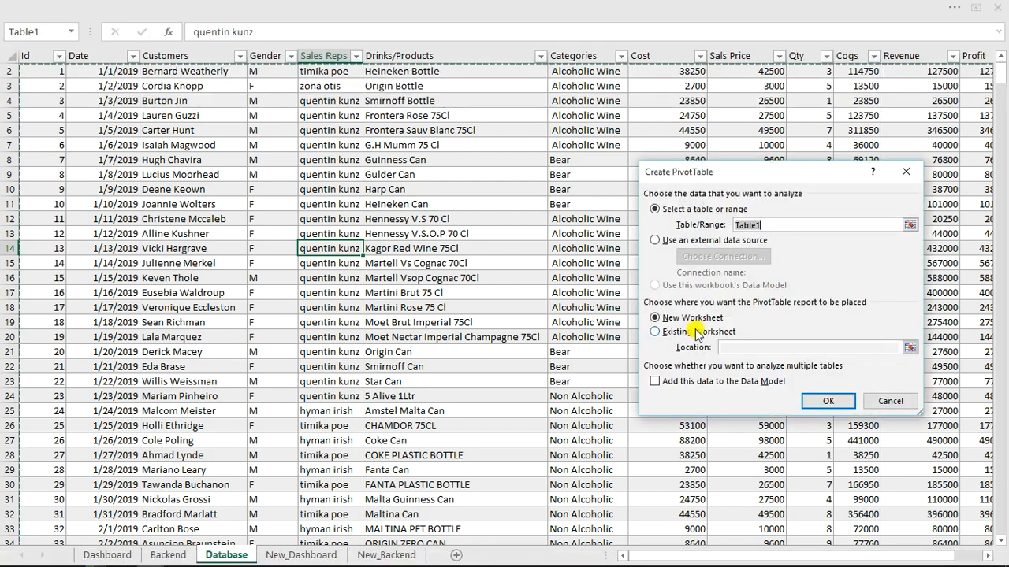
pyautogui.click(693, 335)
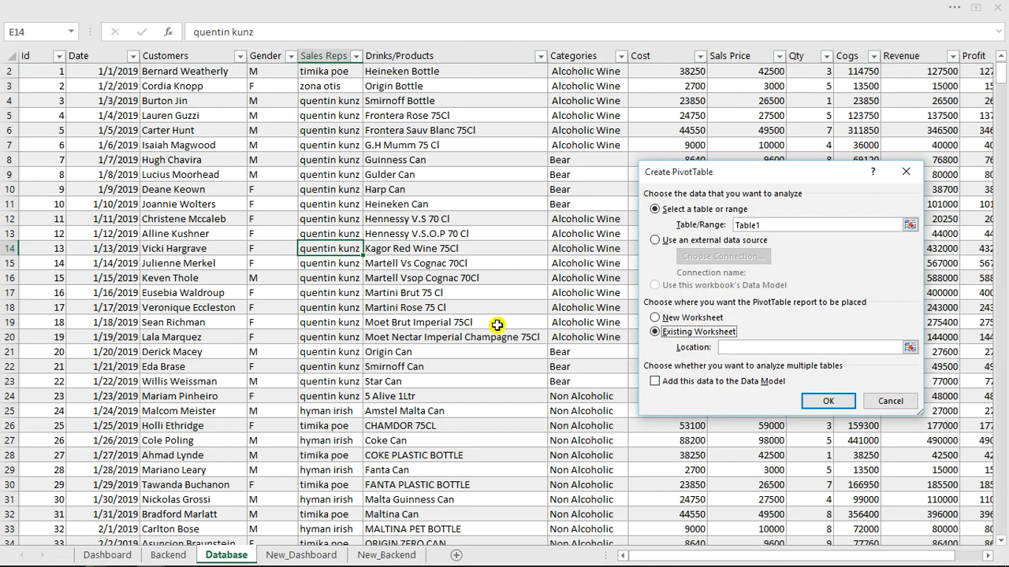
pyautogui.click(172, 555)
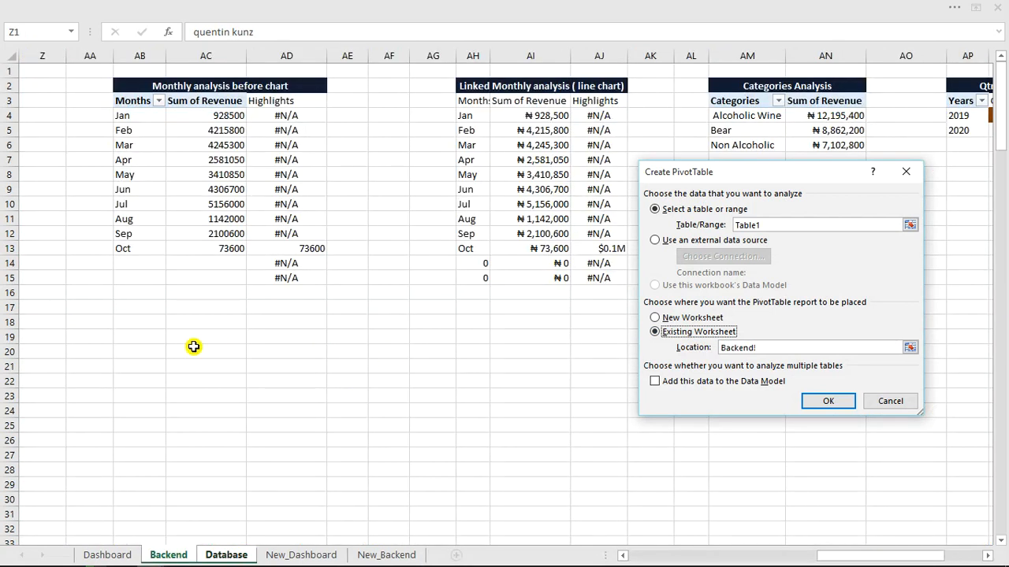
pyautogui.click(130, 338)
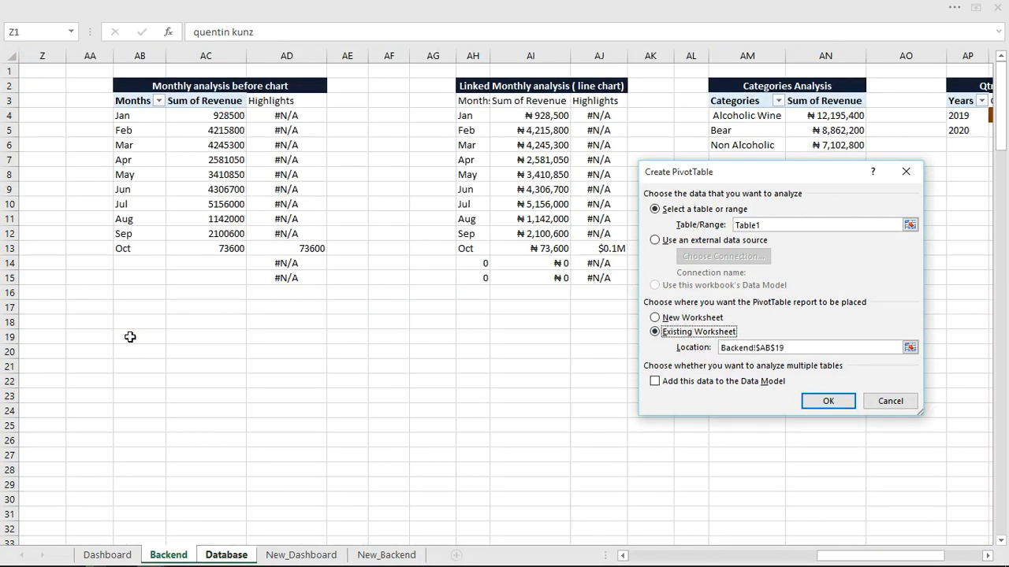
pyautogui.click(822, 403)
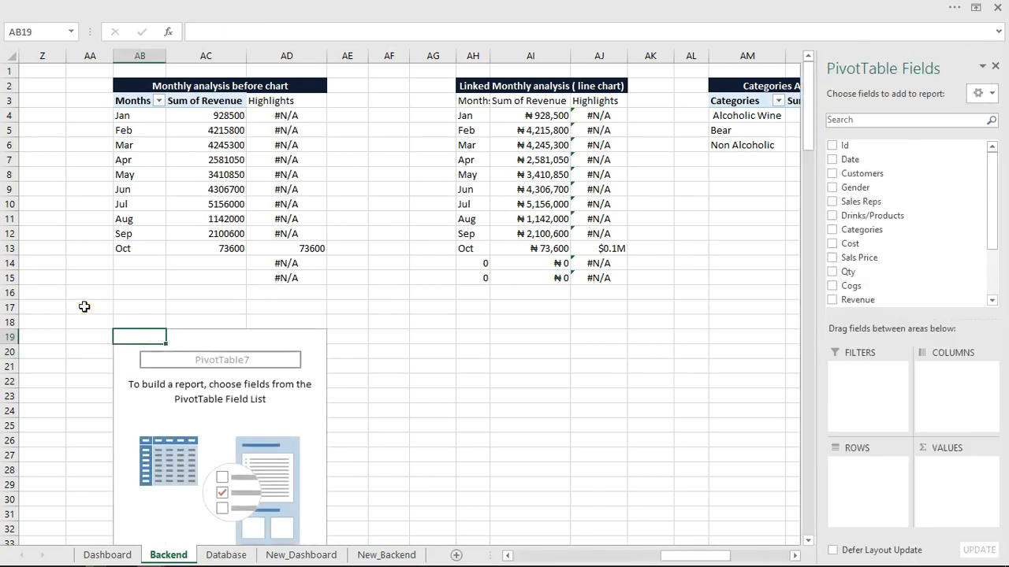
# Zoom to the selected area around the empty pivot table on the Backend sheet.
pyautogui.moveTo(84, 306); pyautogui.dragTo(390, 278)
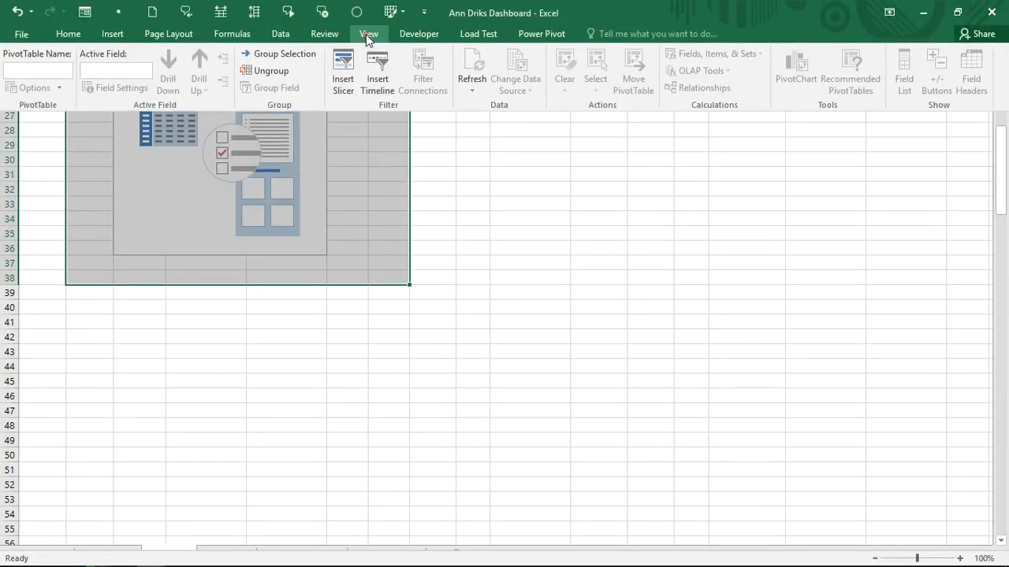
pyautogui.click(368, 35)
pyautogui.click(365, 76)
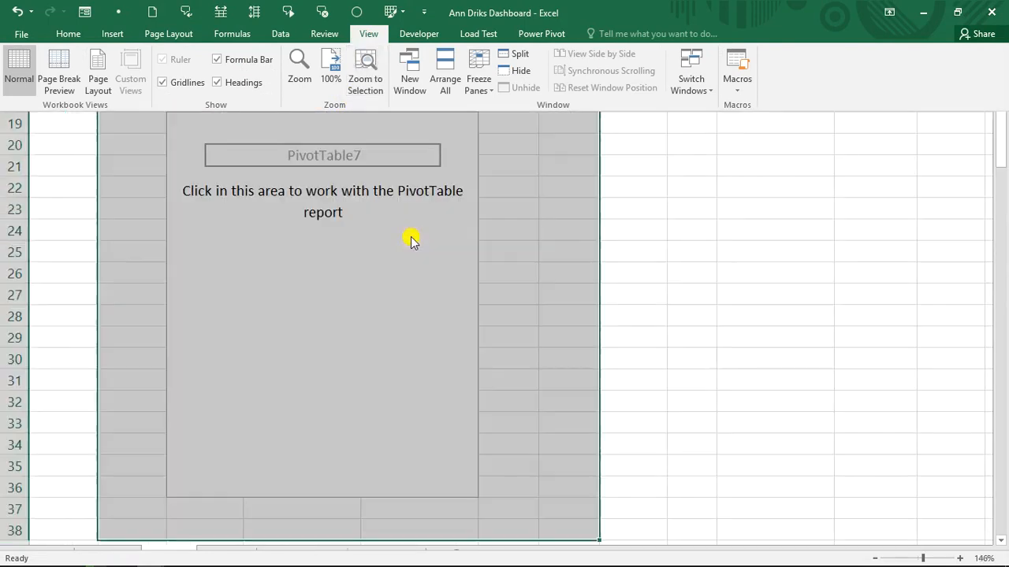
# Add Months as pivot rows and Sum of Revenue as values, giving a 143341700 grand total.
pyautogui.click(300, 252)
pyautogui.click(282, 249)
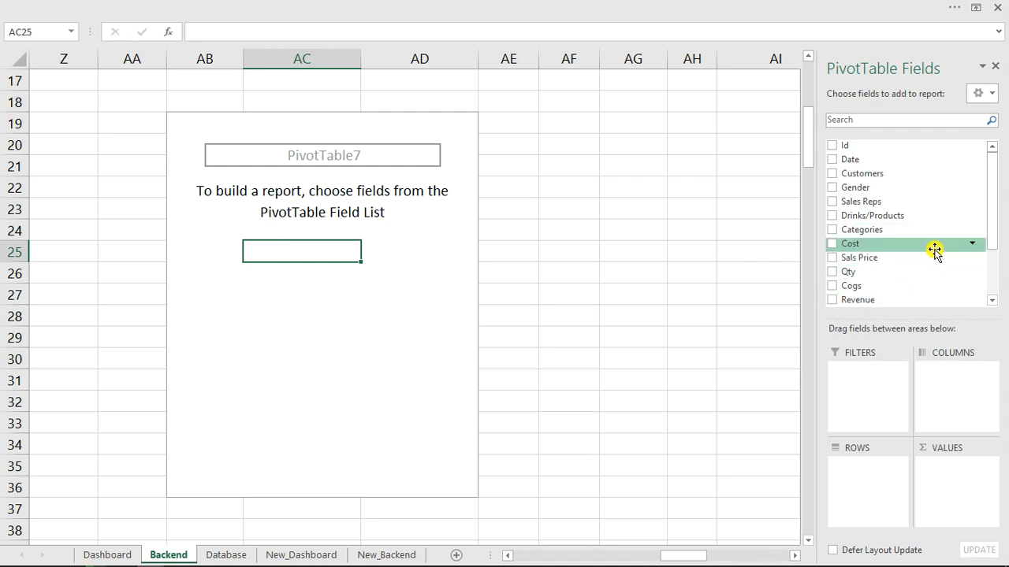
pyautogui.moveTo(990, 212); pyautogui.dragTo(993, 297)
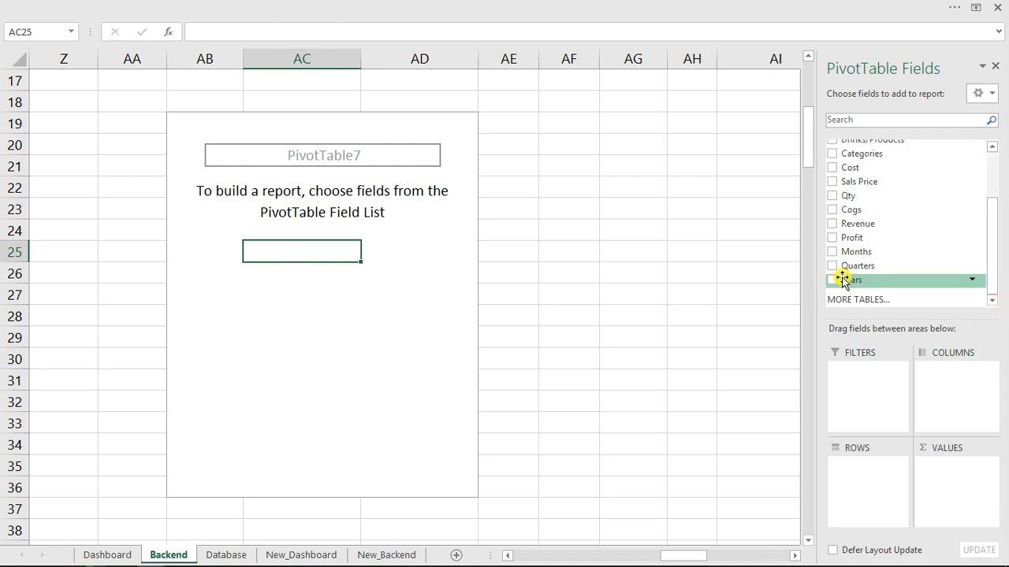
pyautogui.click(832, 251)
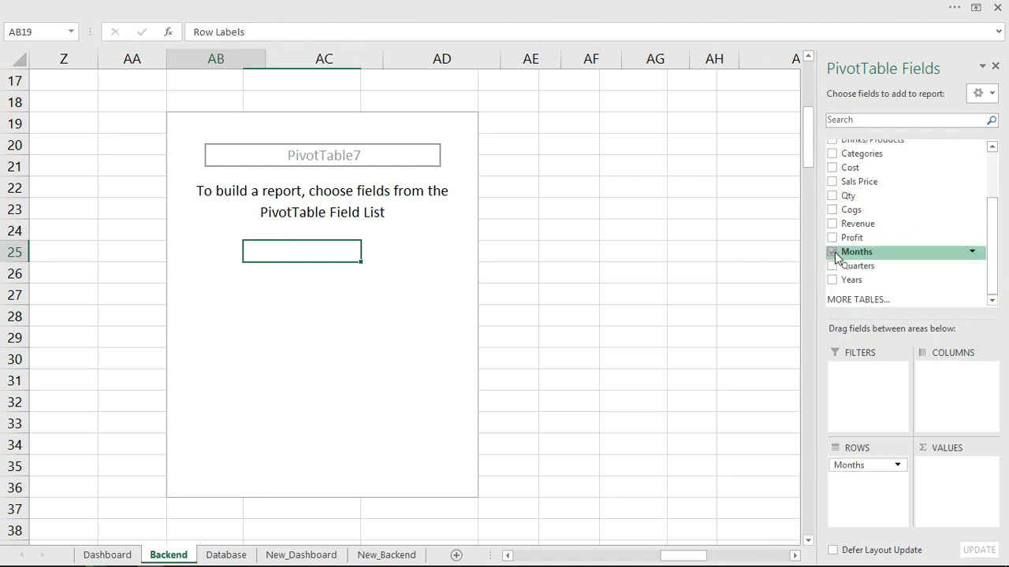
pyautogui.click(832, 224)
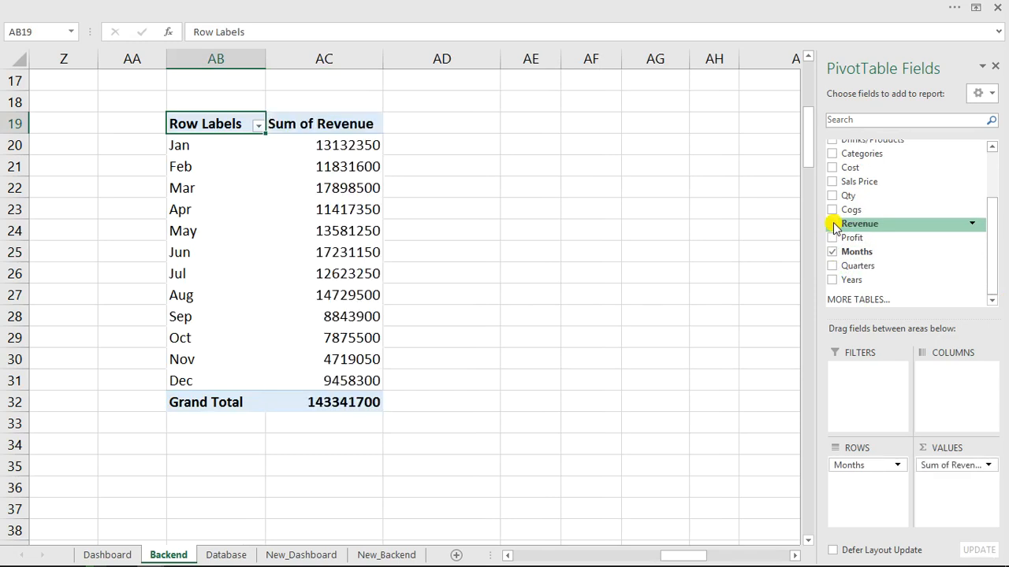
pyautogui.click(406, 145)
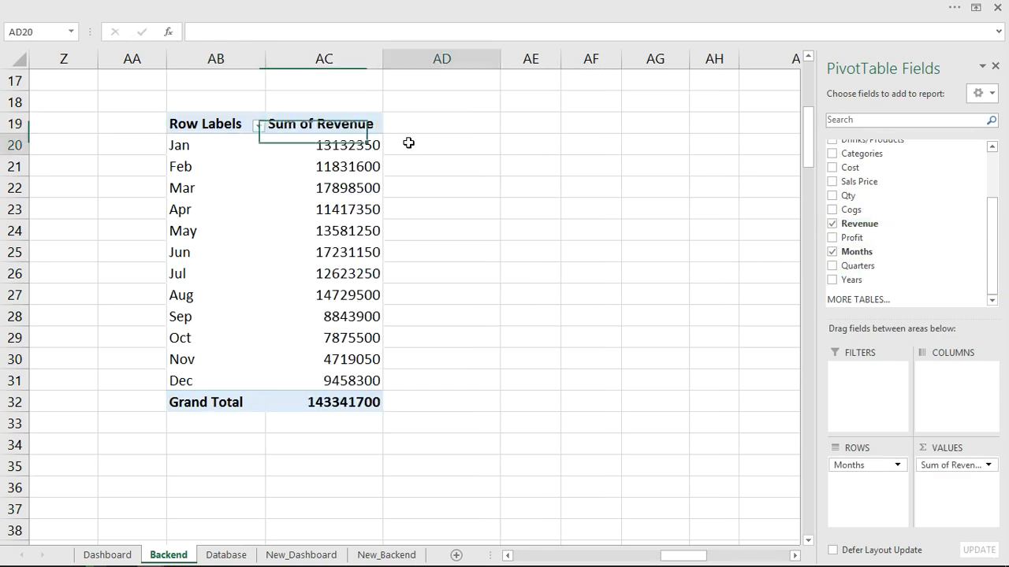
# Enter the headings Highlights, Max and Min in AD19:AF19 beside the pivot table.
pyautogui.click(408, 123)
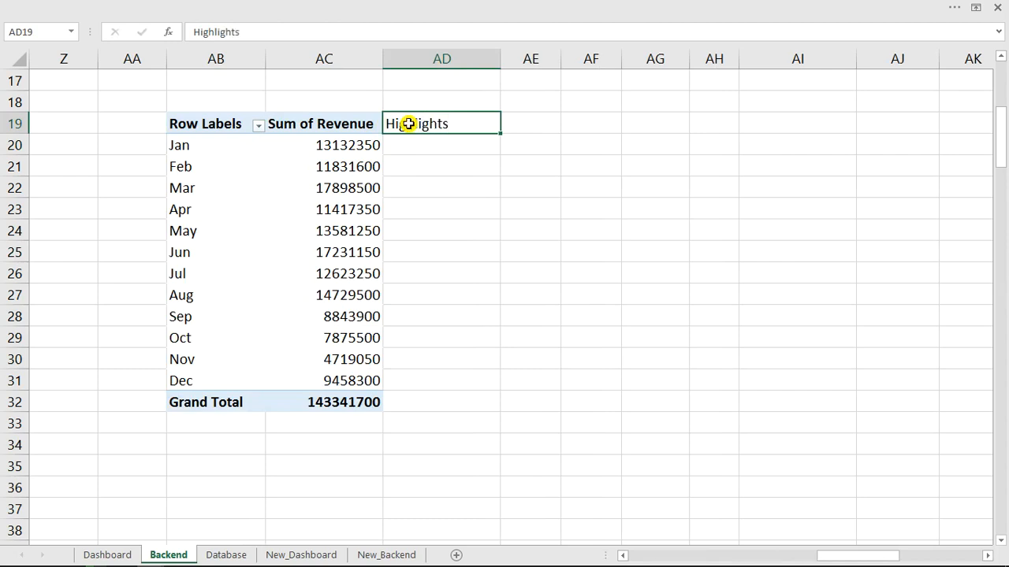
pyautogui.press('Right')
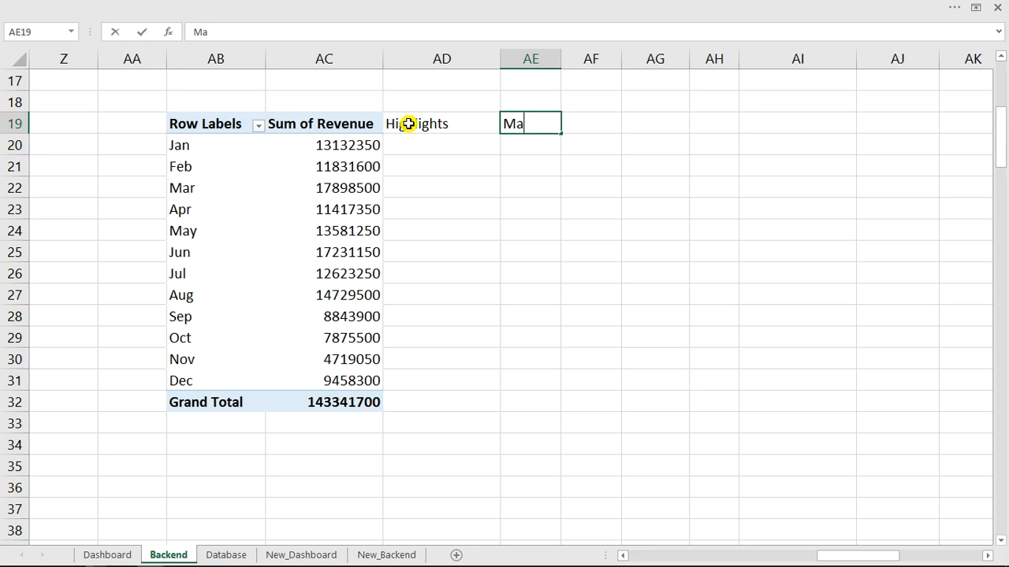
pyautogui.press('Right')
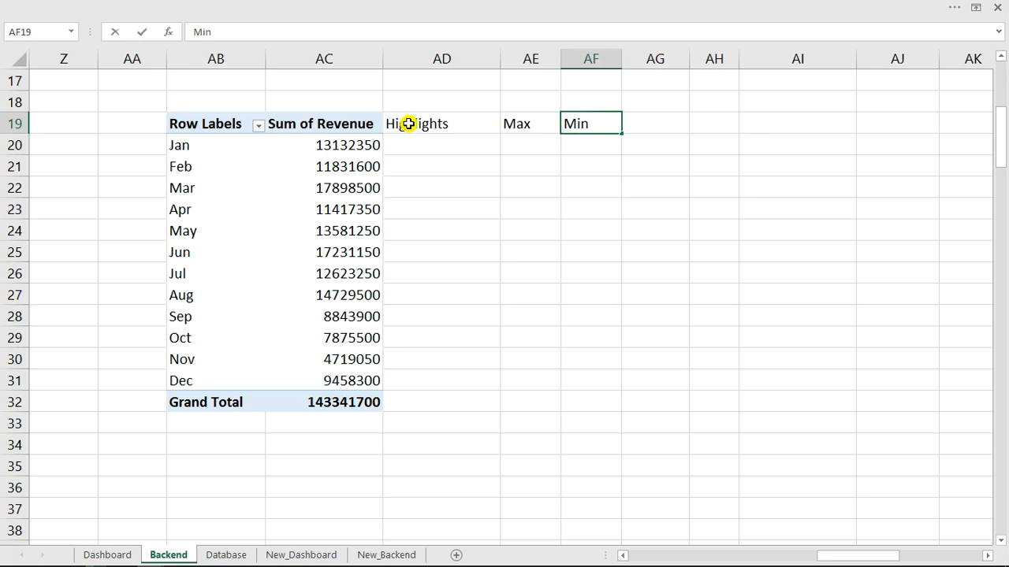
pyautogui.press('Return')
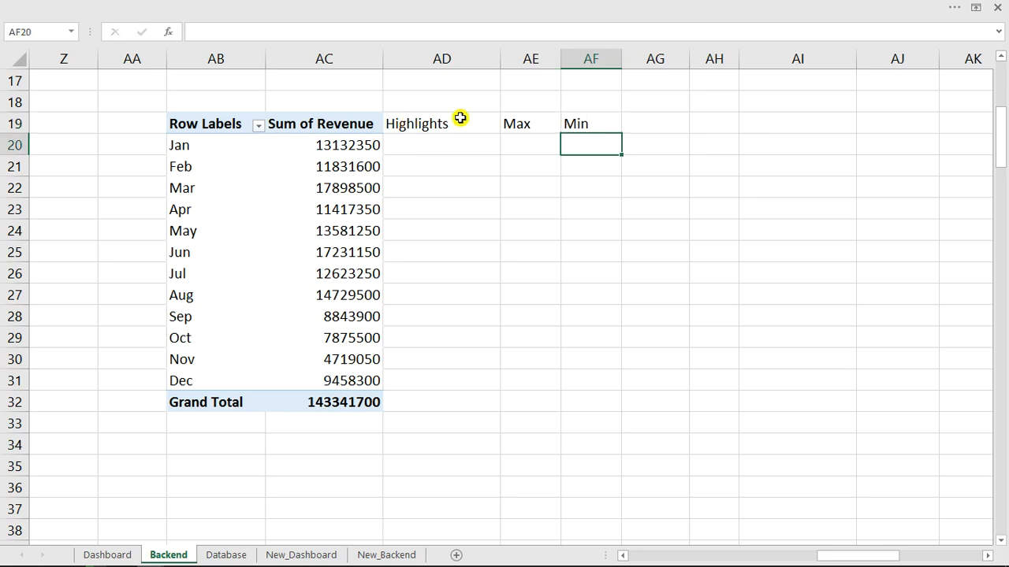
pyautogui.click(468, 144)
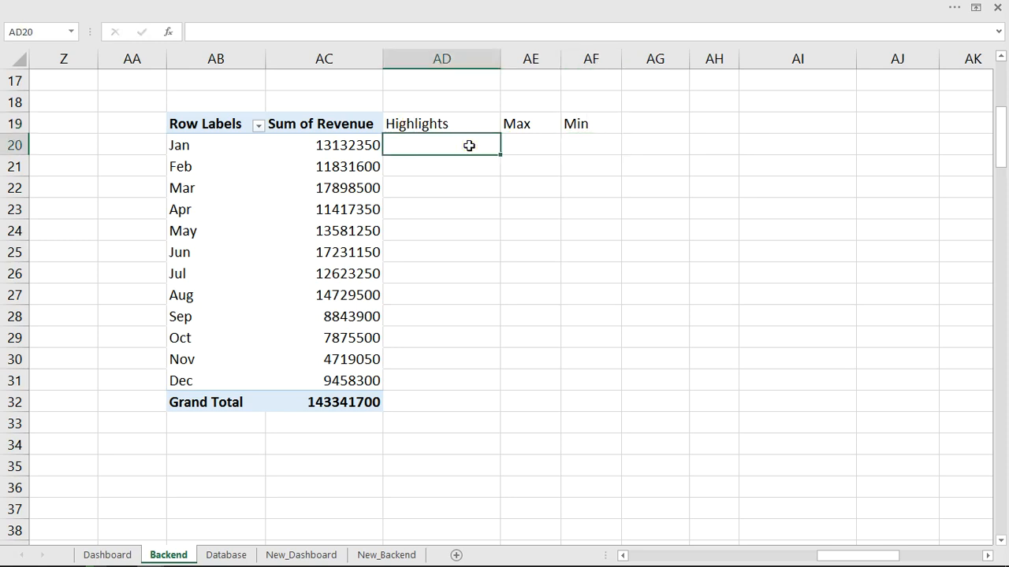
pyautogui.click(522, 142)
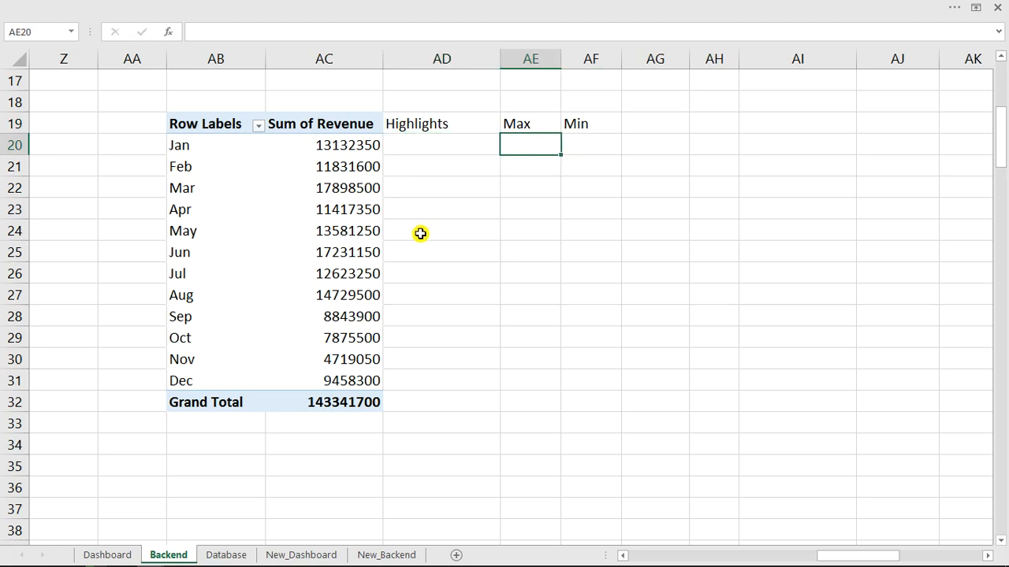
# Start the AE20 formula with IF(MAX($AC$20:$AC$31) over the absolute Jan–Dec revenue range.
pyautogui.write('=if')
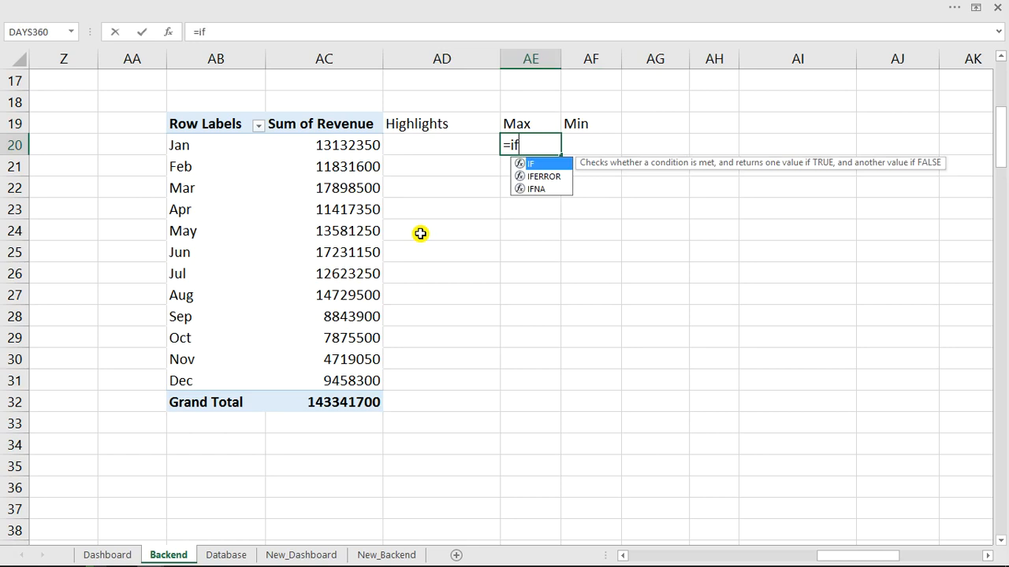
pyautogui.press('Tab')
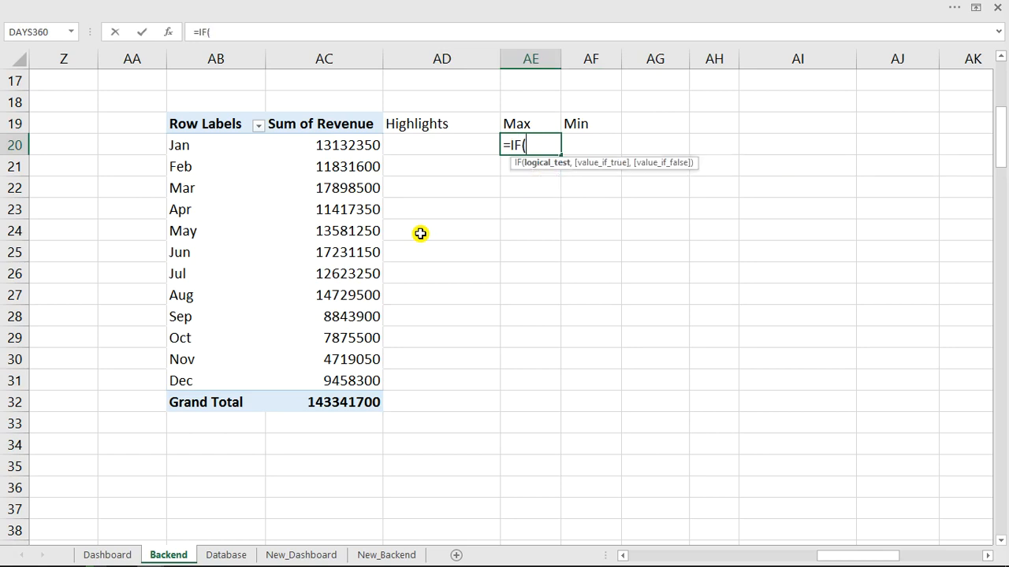
pyautogui.write('max')
pyautogui.press('Tab')
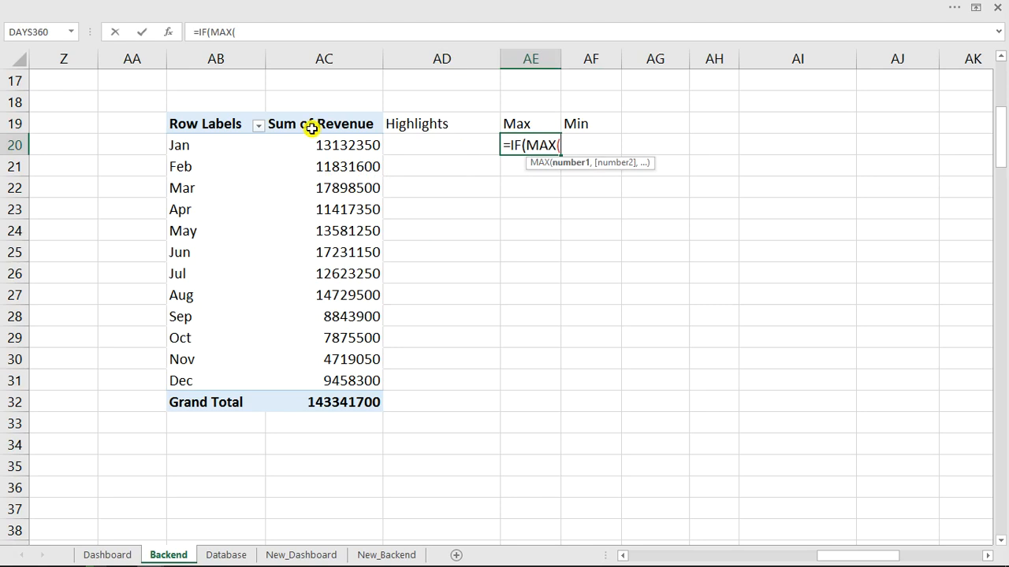
pyautogui.moveTo(347, 145); pyautogui.dragTo(356, 382)
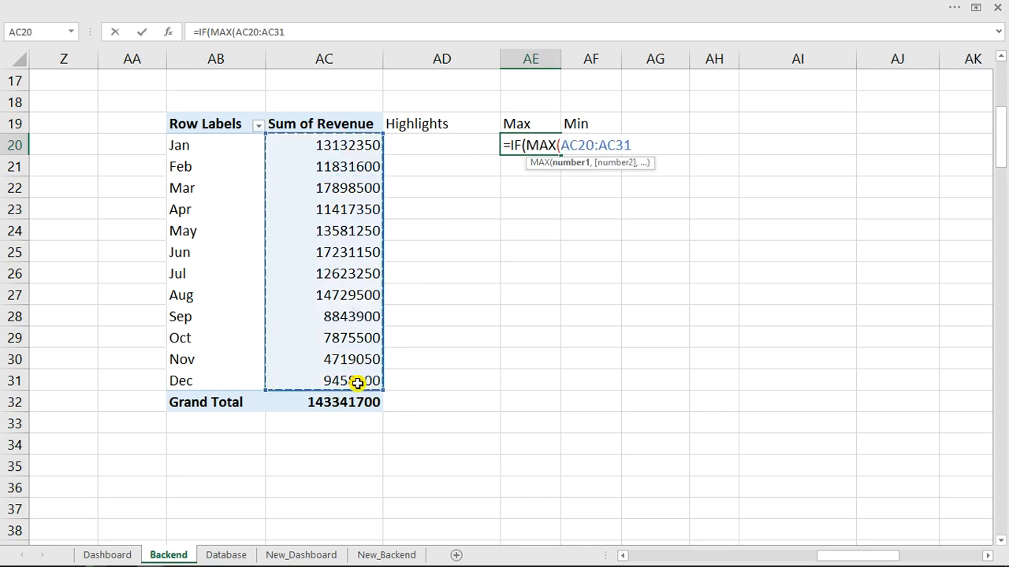
pyautogui.write(')')
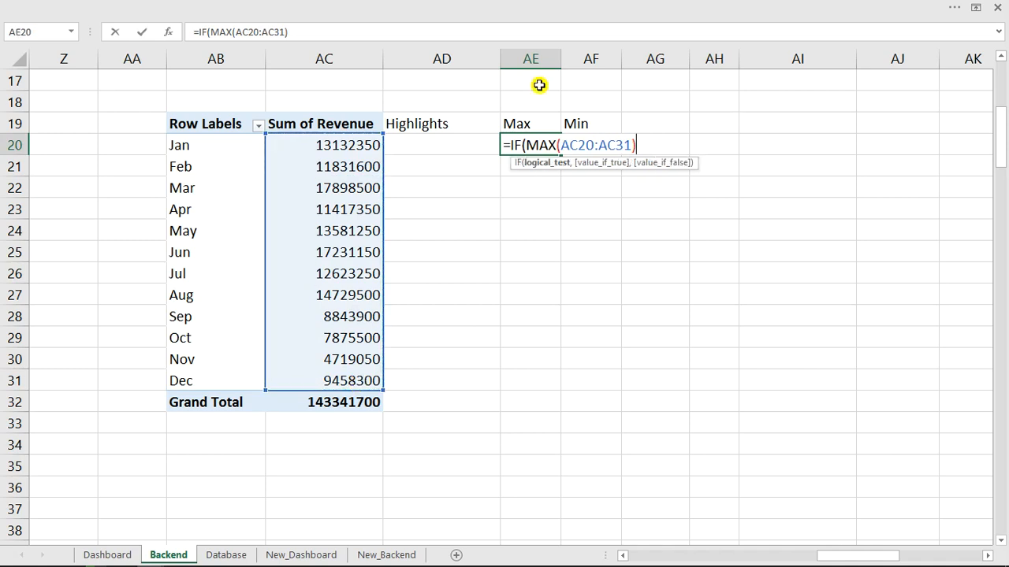
pyautogui.click(561, 145)
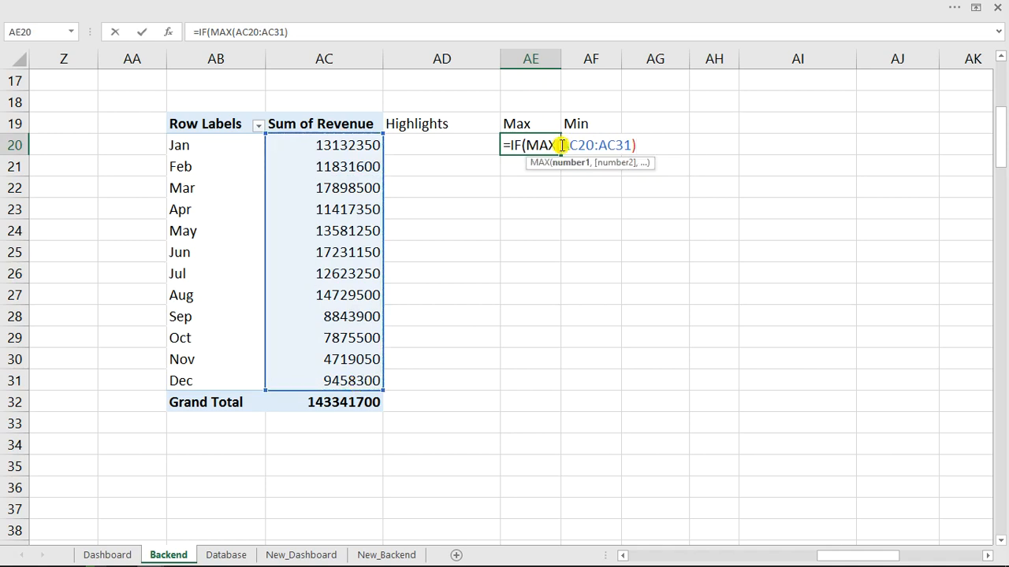
pyautogui.write('$')
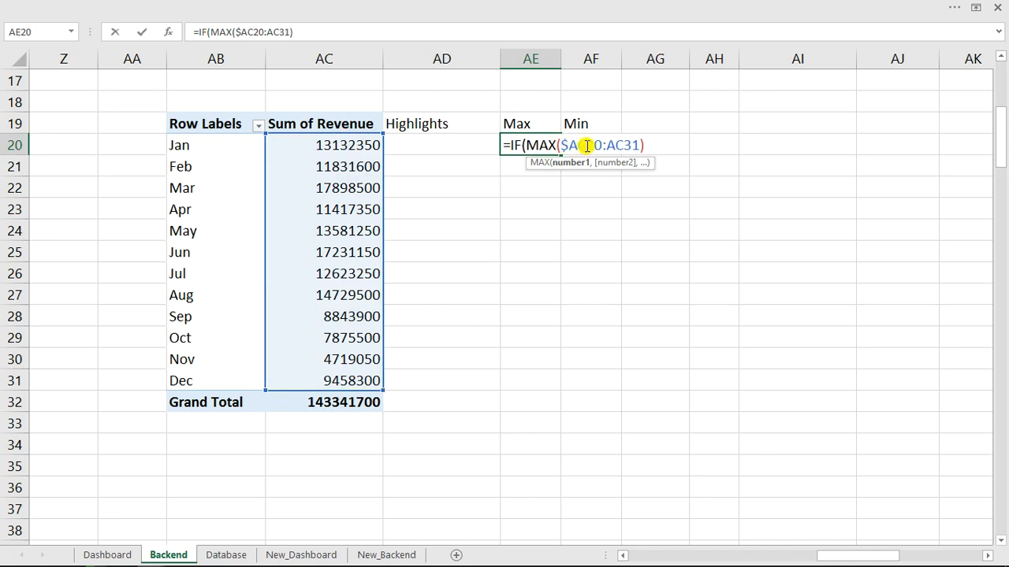
pyautogui.click(587, 145)
pyautogui.write('$')
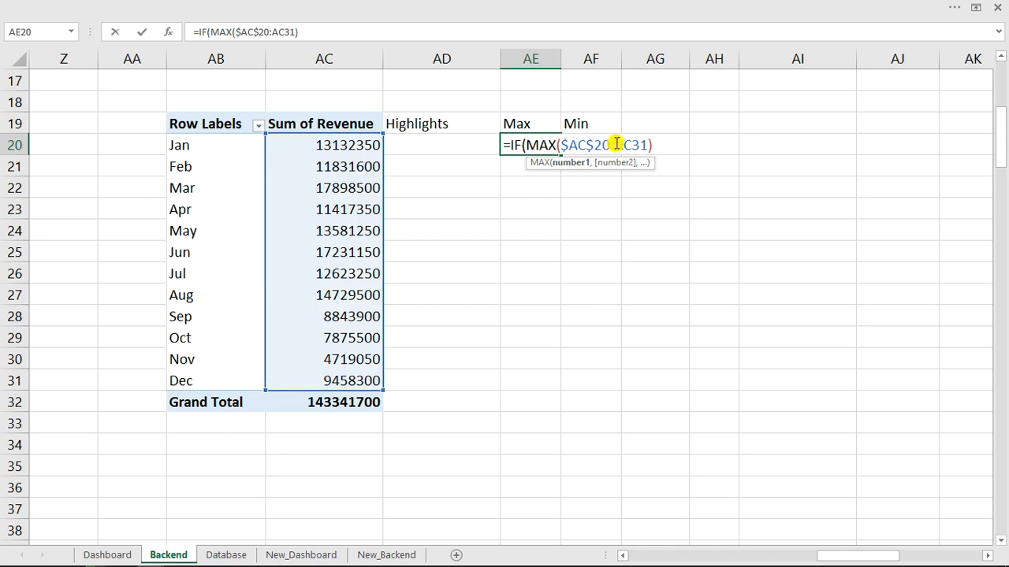
pyautogui.click(615, 145)
pyautogui.write('$AC')
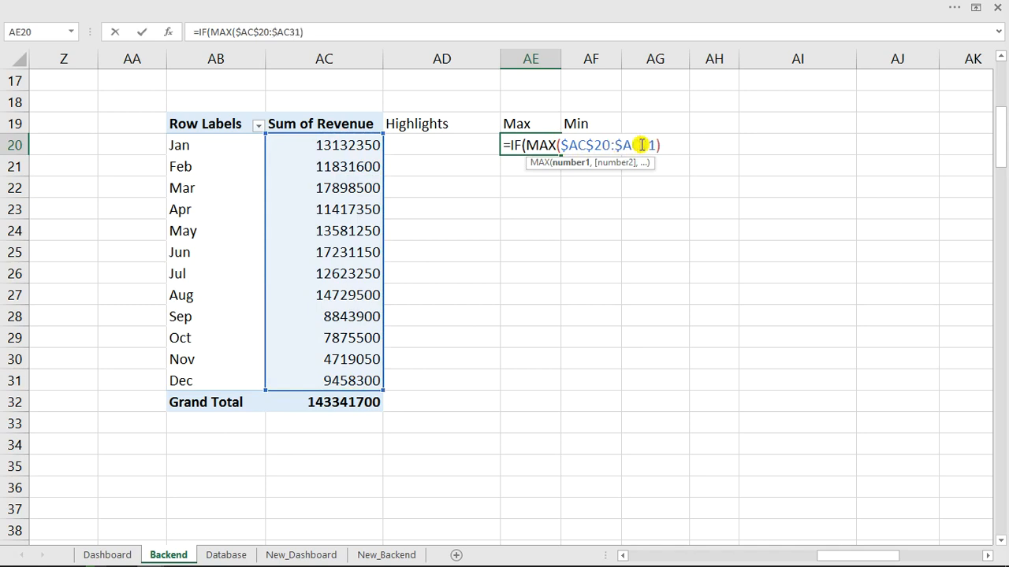
pyautogui.write('$')
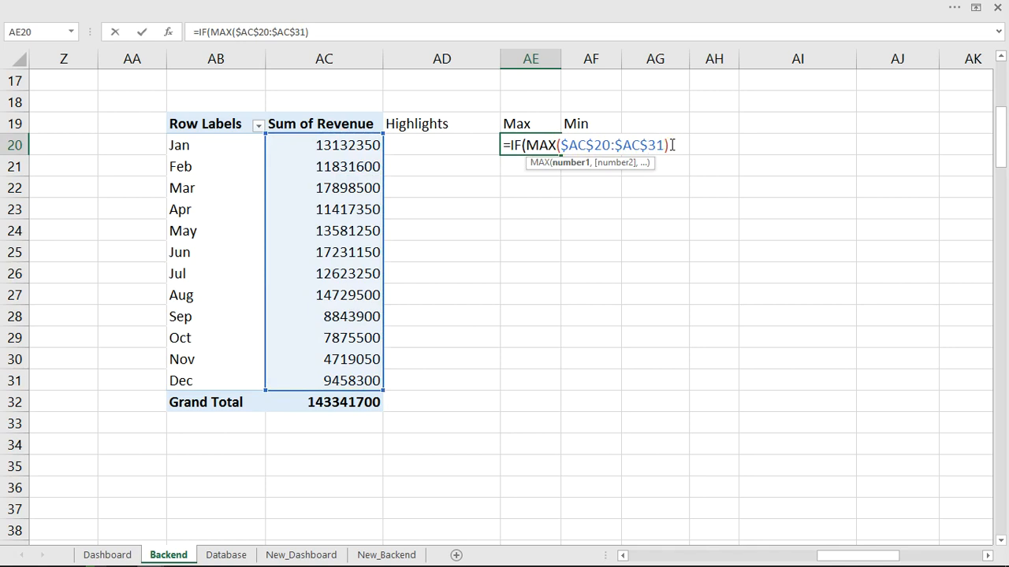
# Complete and enter =IF(MAX($AC$20:$AC$31)=AC20,AC20,NA()) in AE20.
pyautogui.click(669, 145)
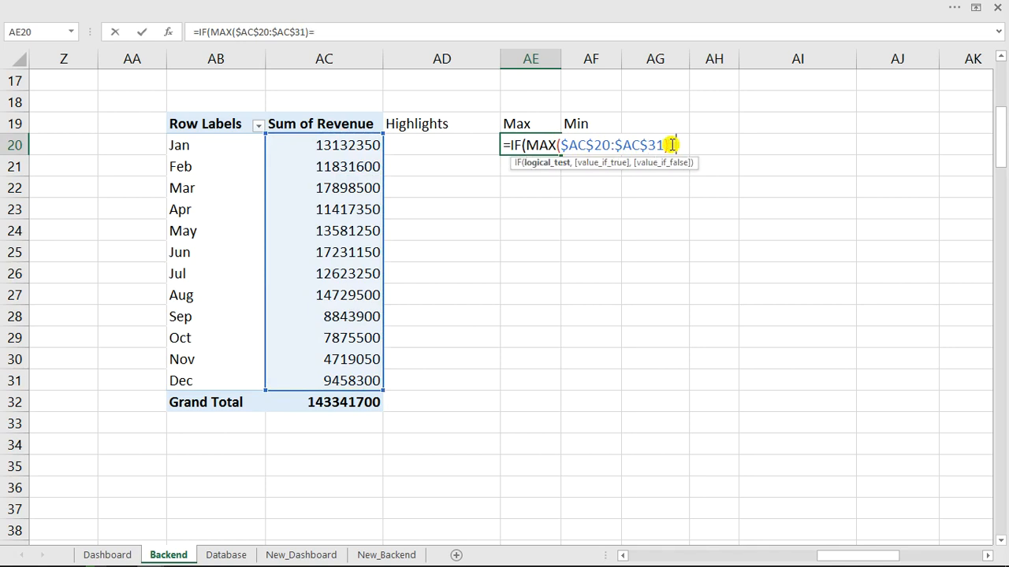
pyautogui.write('=')
pyautogui.click(362, 146)
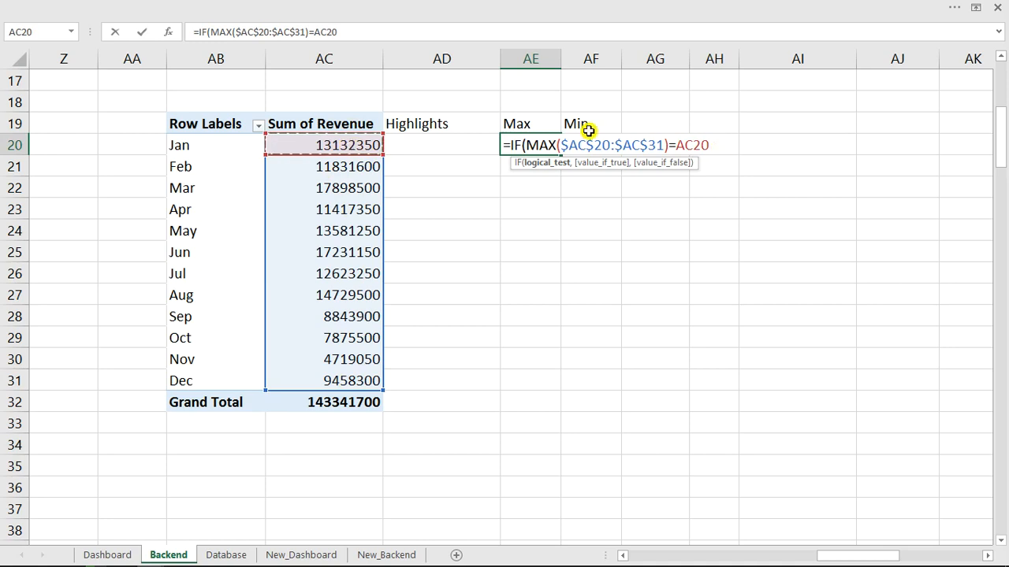
pyautogui.write(',')
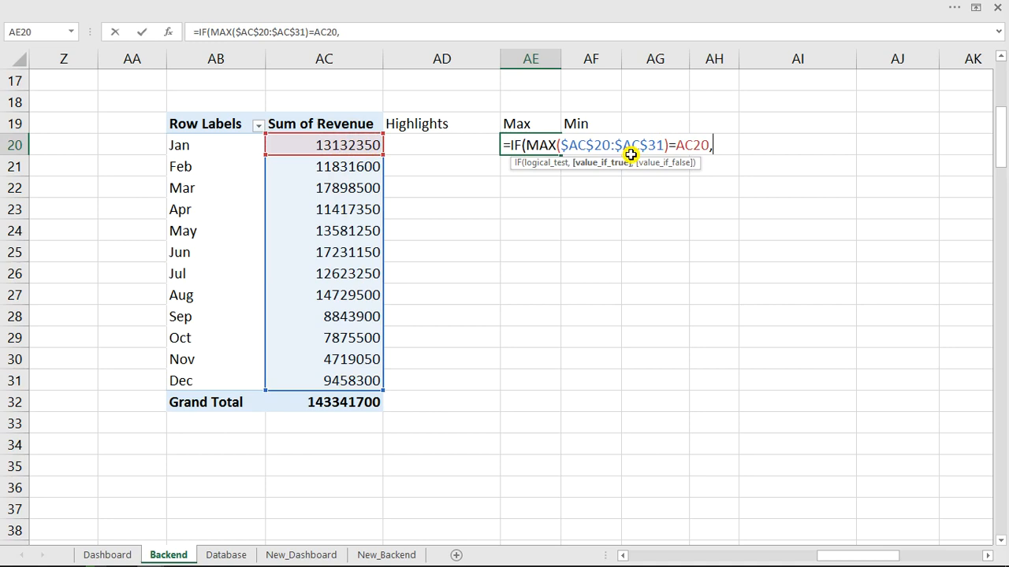
pyautogui.click(353, 147)
pyautogui.write(',')
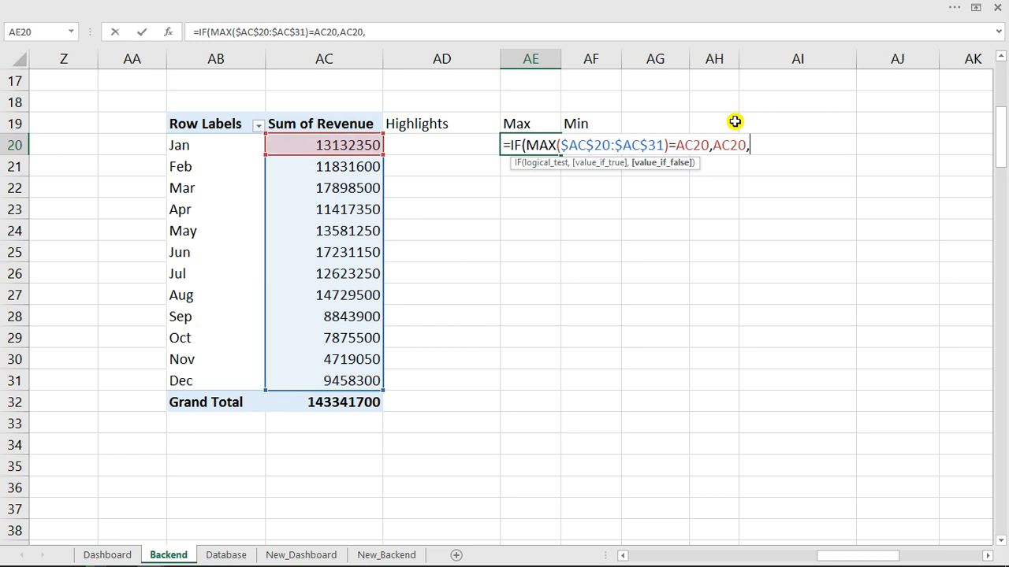
pyautogui.write('na')
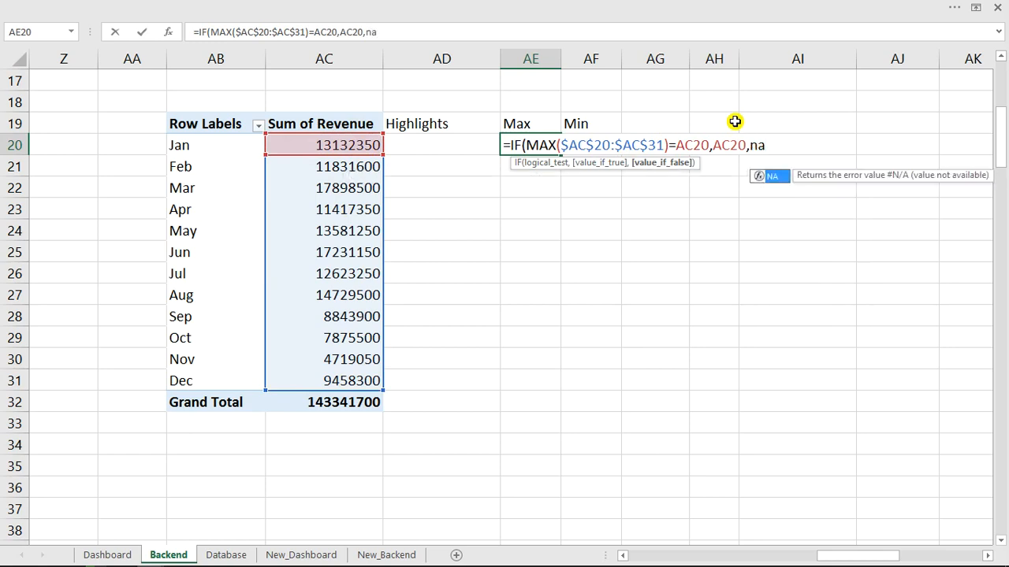
pyautogui.press('Tab')
pyautogui.write(')')
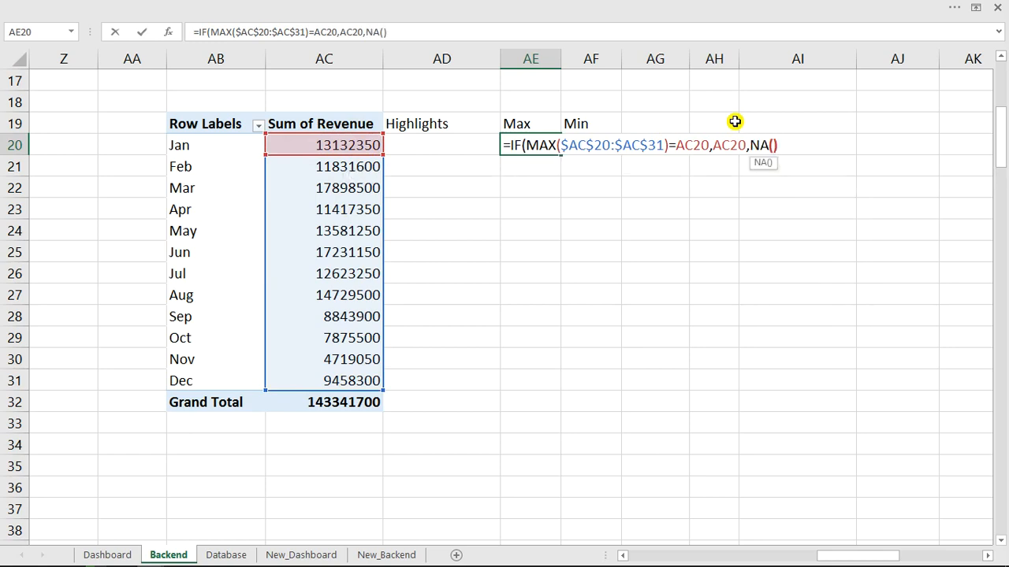
pyautogui.write(')')
pyautogui.press('Return')
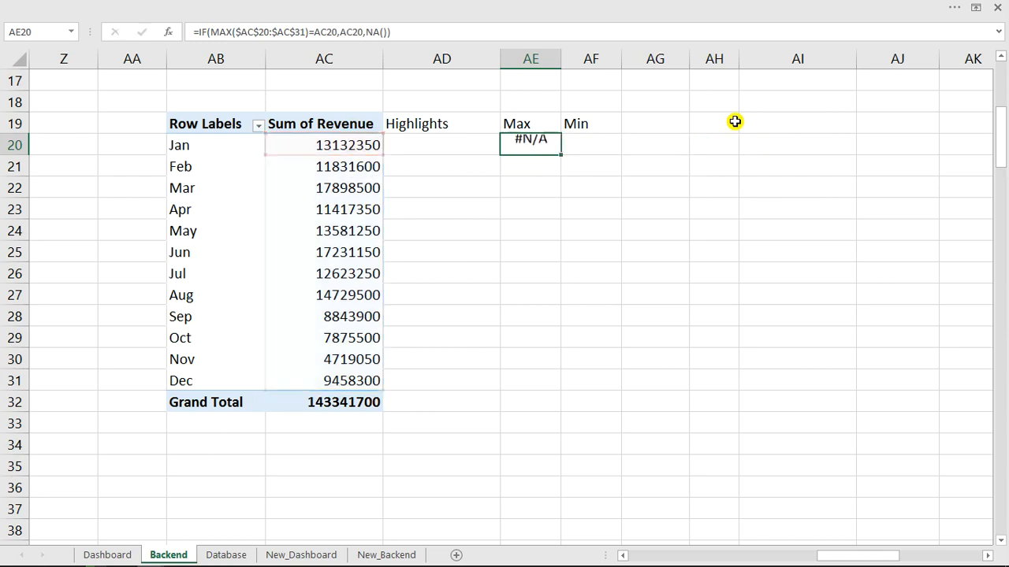
# Fill the Max formula down to AE31 and autofit column AE to show 17898500.
pyautogui.click(522, 142)
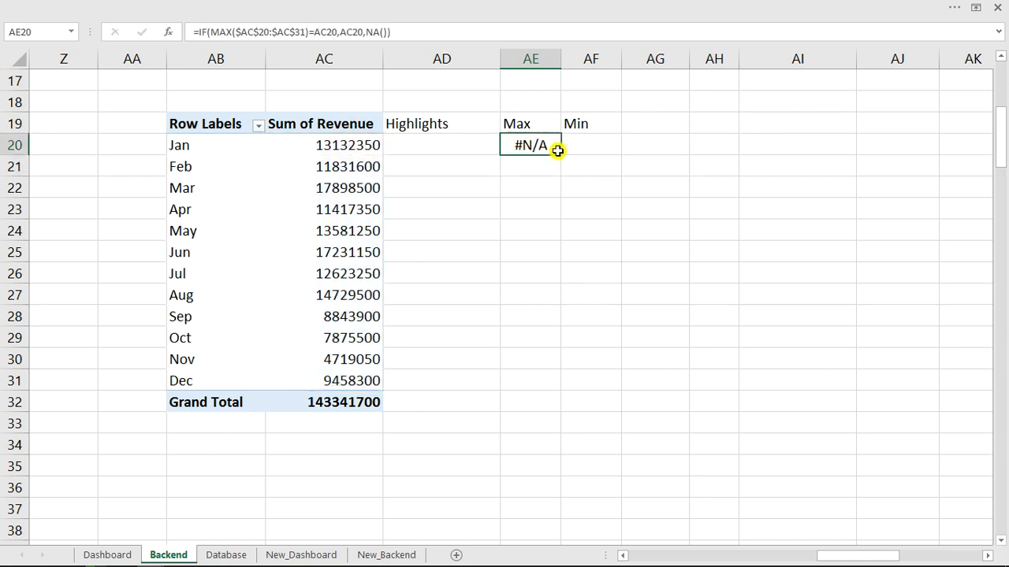
pyautogui.moveTo(562, 156); pyautogui.dragTo(533, 390)
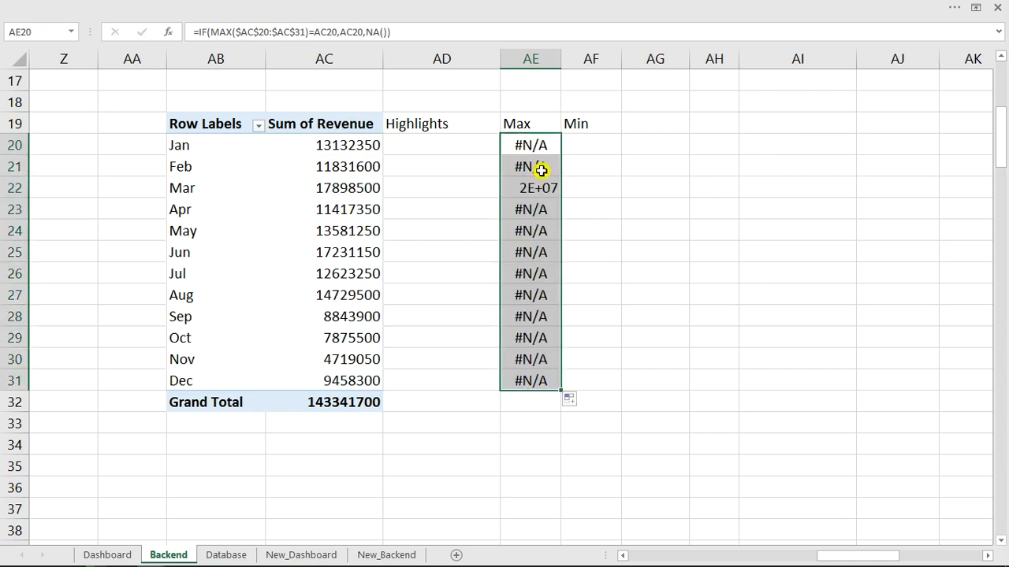
pyautogui.doubleClick(560, 59)
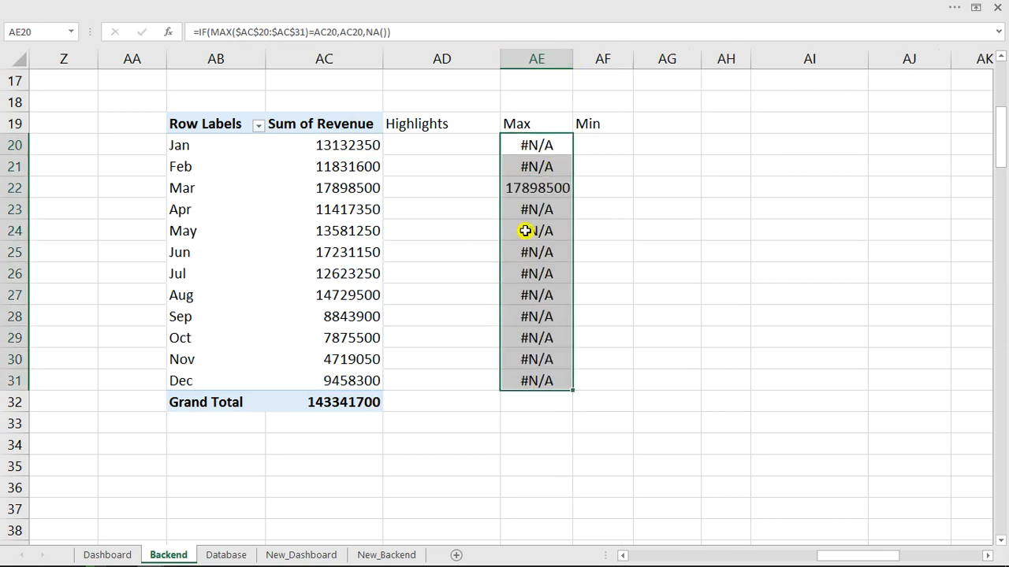
pyautogui.click(533, 187)
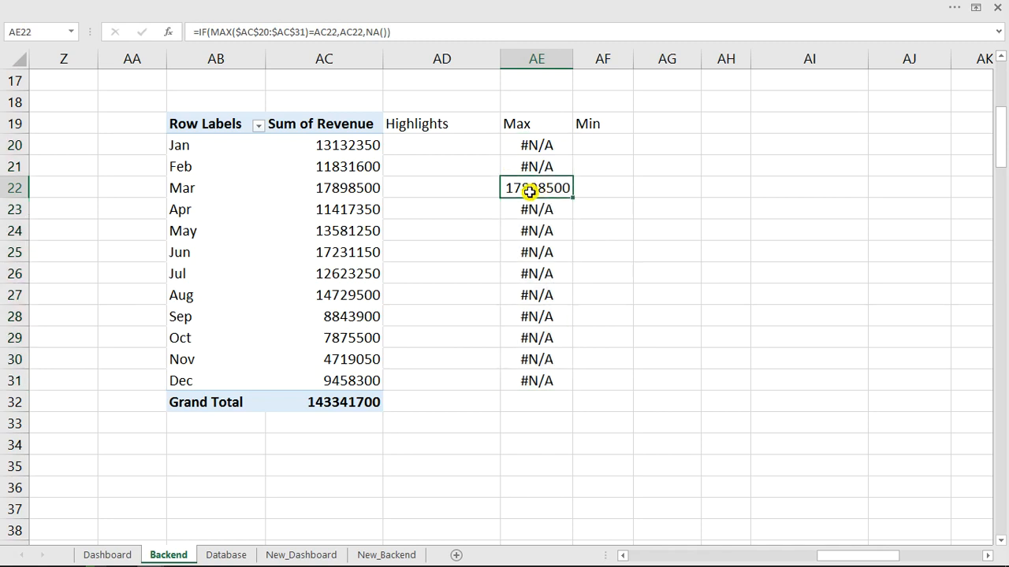
pyautogui.click(322, 247)
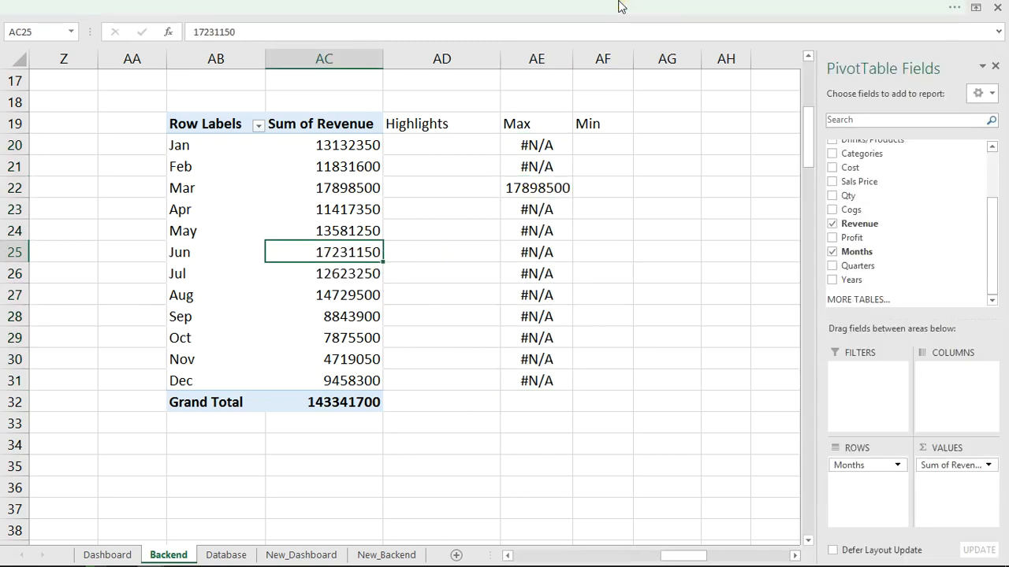
# Turn off grand totals for rows and columns on the pivot table.
pyautogui.click(619, 6)
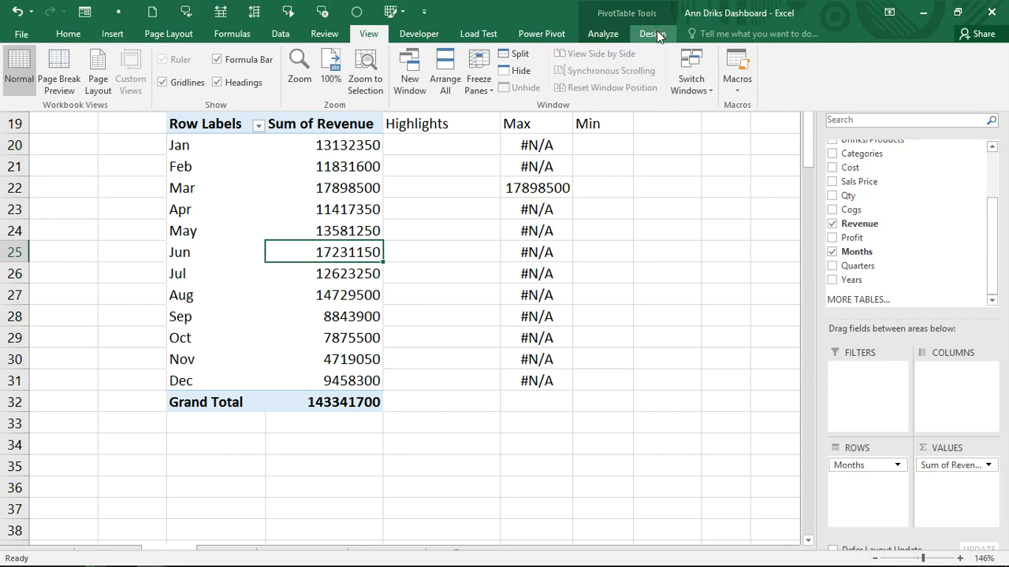
pyautogui.click(653, 33)
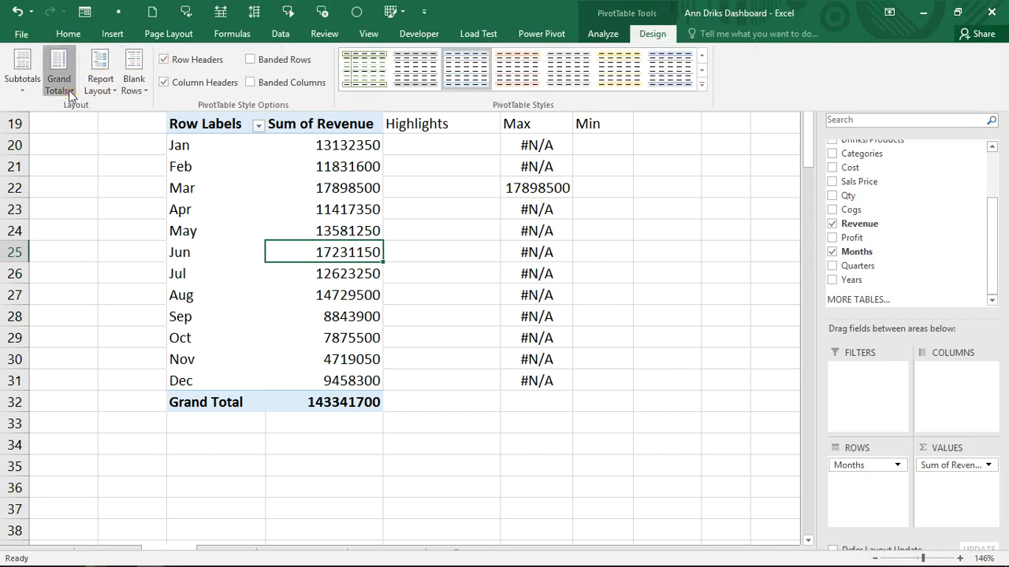
pyautogui.click(78, 92)
pyautogui.click(130, 112)
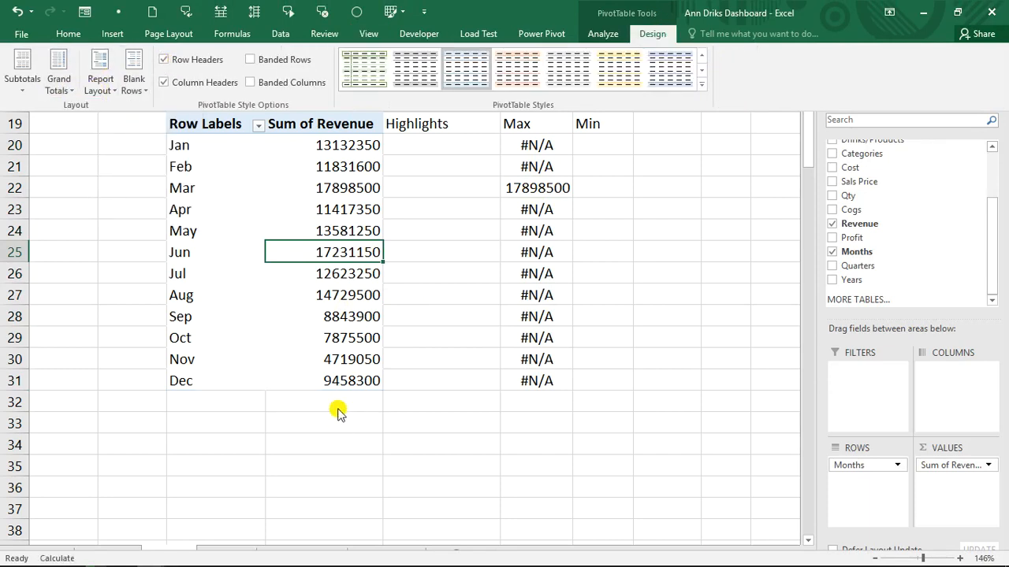
# Reopen AE20's Max formula in the formula bar, then move to the Min column AF20.
pyautogui.click(588, 145)
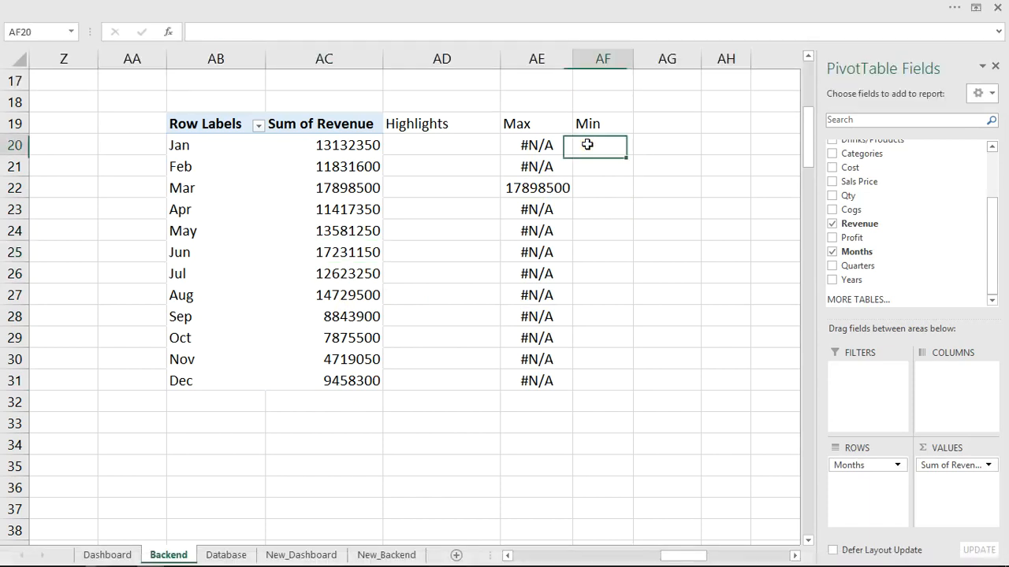
pyautogui.click(541, 145)
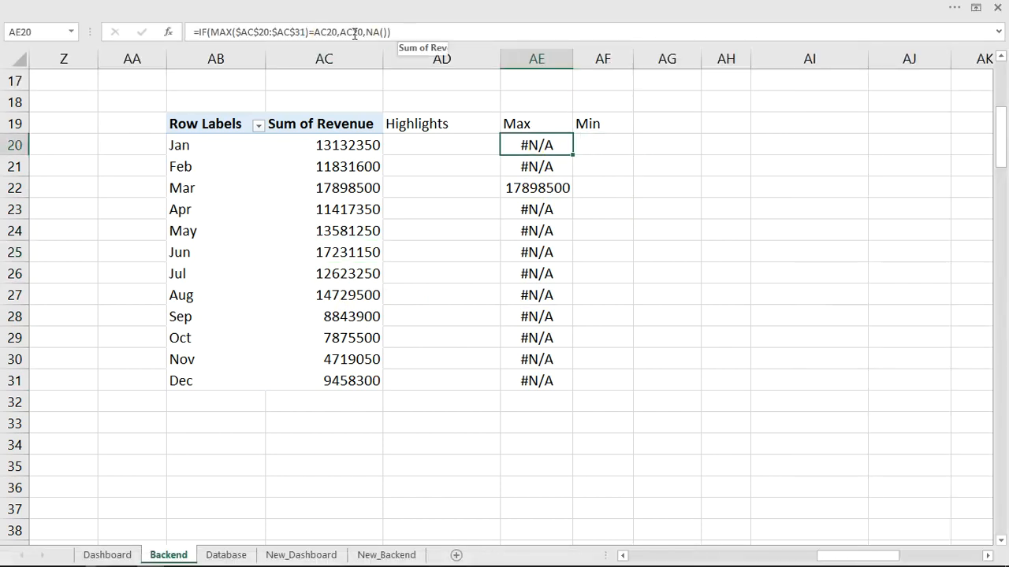
pyautogui.click(351, 31)
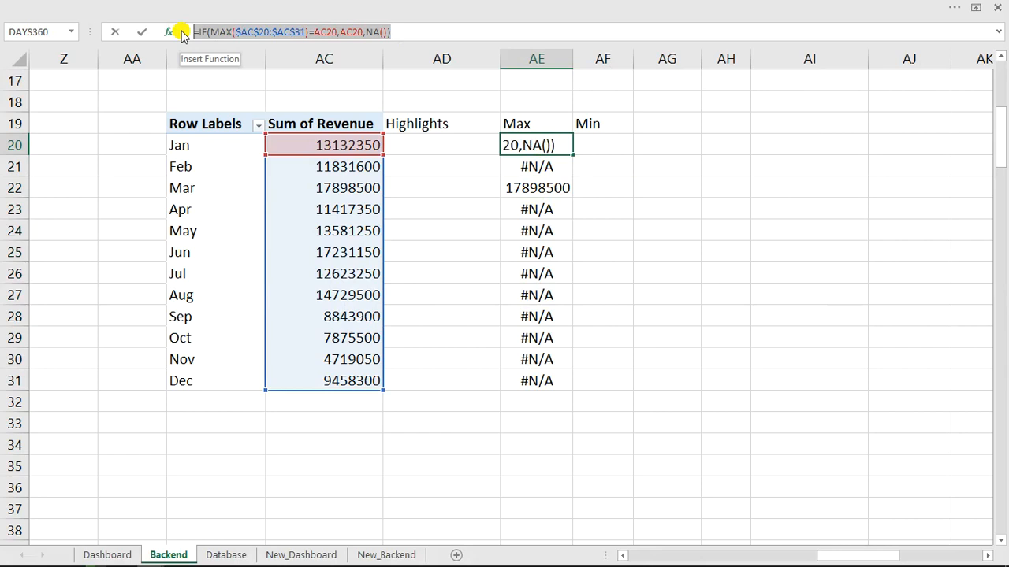
pyautogui.click(400, 30)
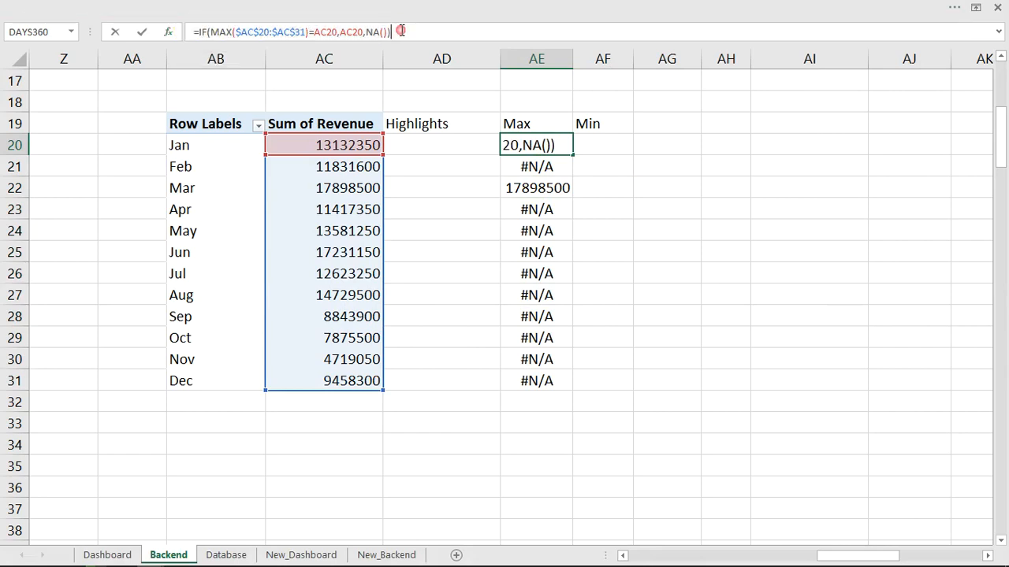
pyautogui.click(599, 146)
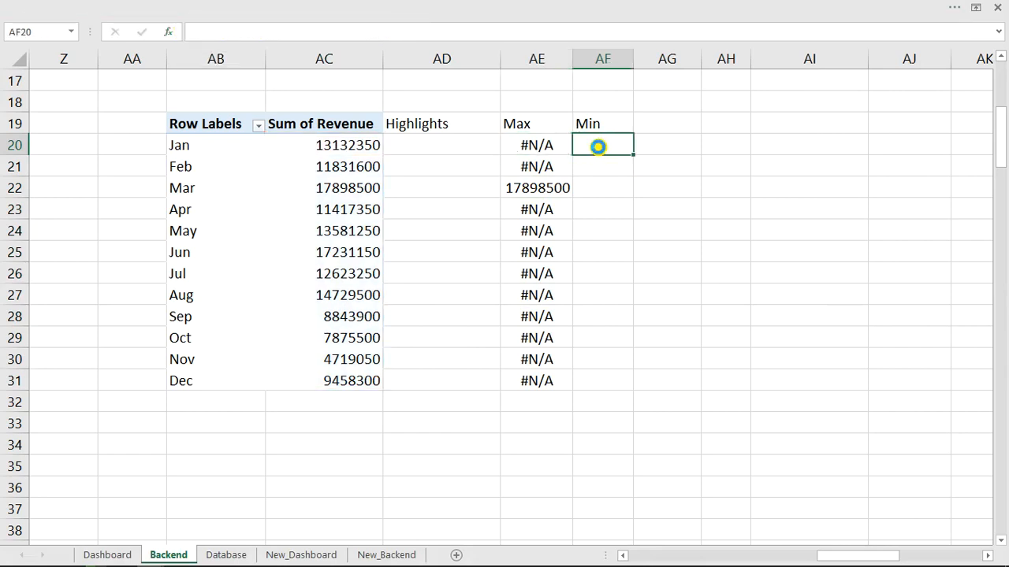
# Paste the Max formula into AF20 and change MAX to MIN.
pyautogui.hotkey('ctrl', 'v')
pyautogui.click(337, 32)
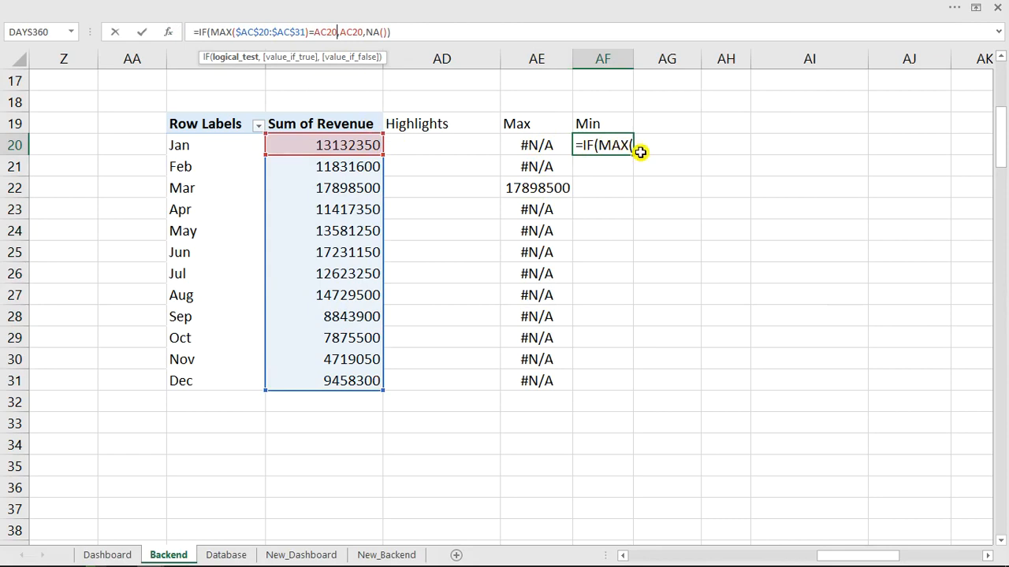
pyautogui.doubleClick(220, 31)
pyautogui.write('Min')
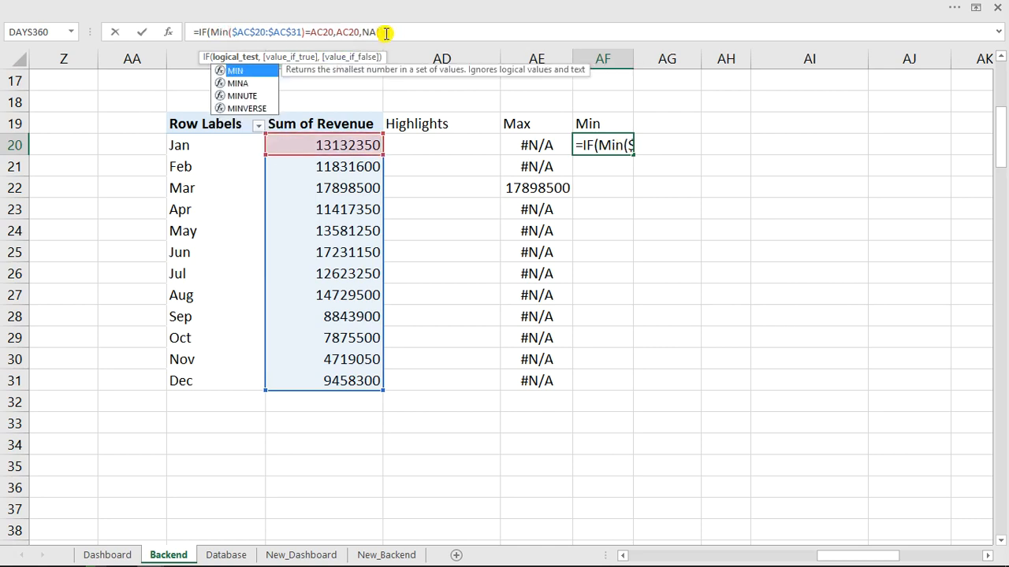
pyautogui.write('(')
pyautogui.click(376, 32)
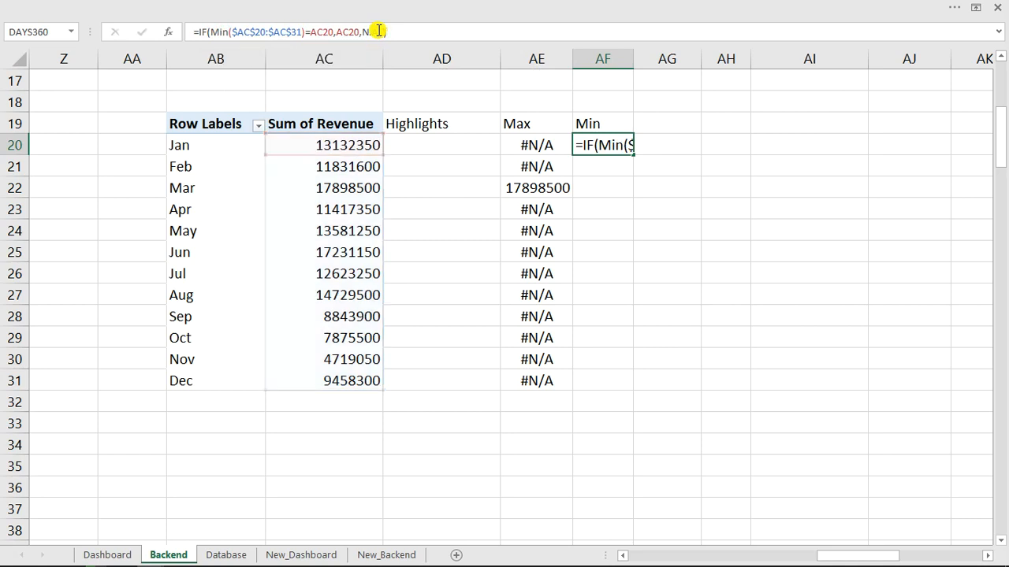
pyautogui.press('Return')
# Fill the MIN formula down to AF31, autofit column AF, and check November's 4719050.
pyautogui.click(615, 144)
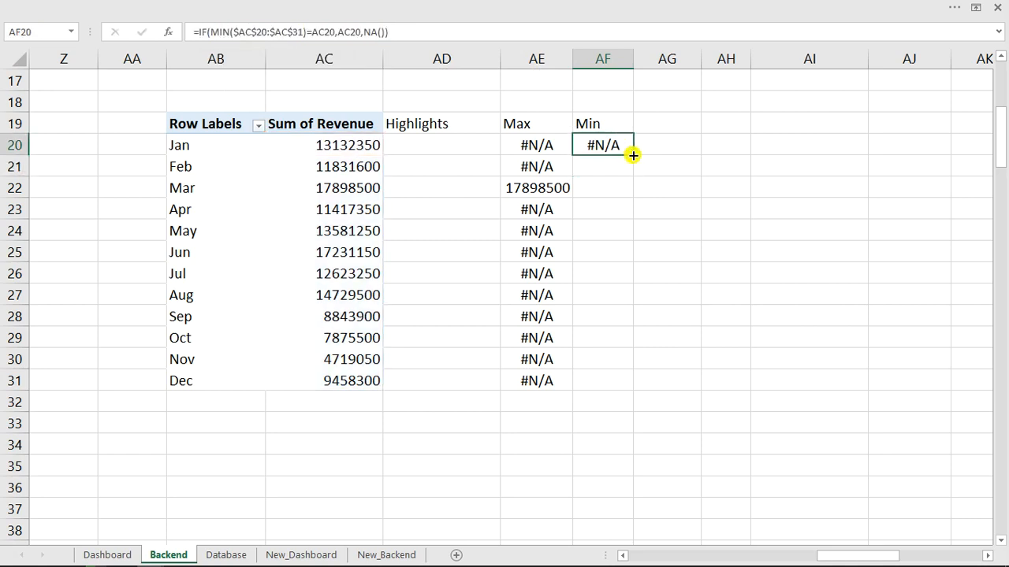
pyautogui.doubleClick(632, 155)
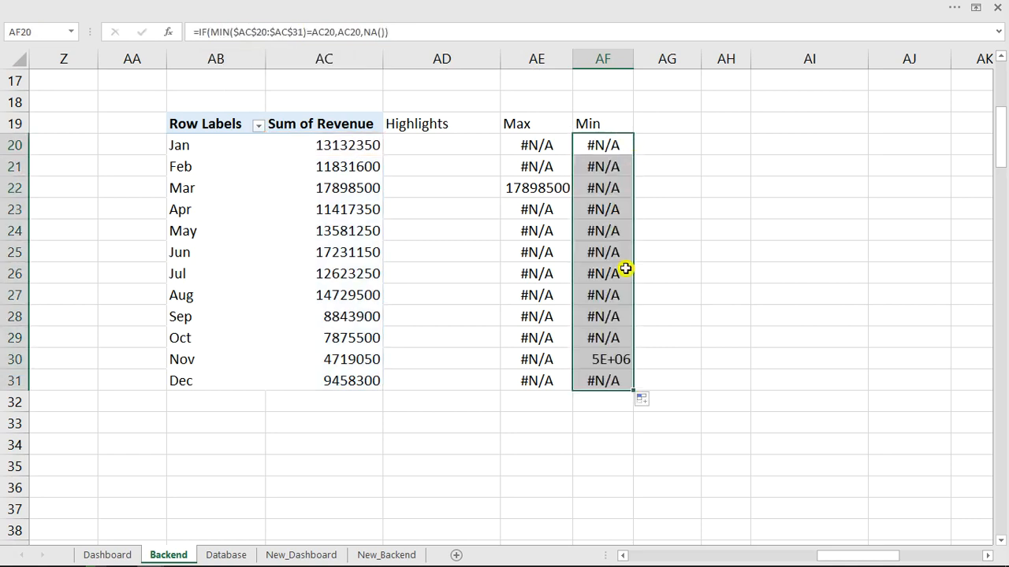
pyautogui.doubleClick(634, 60)
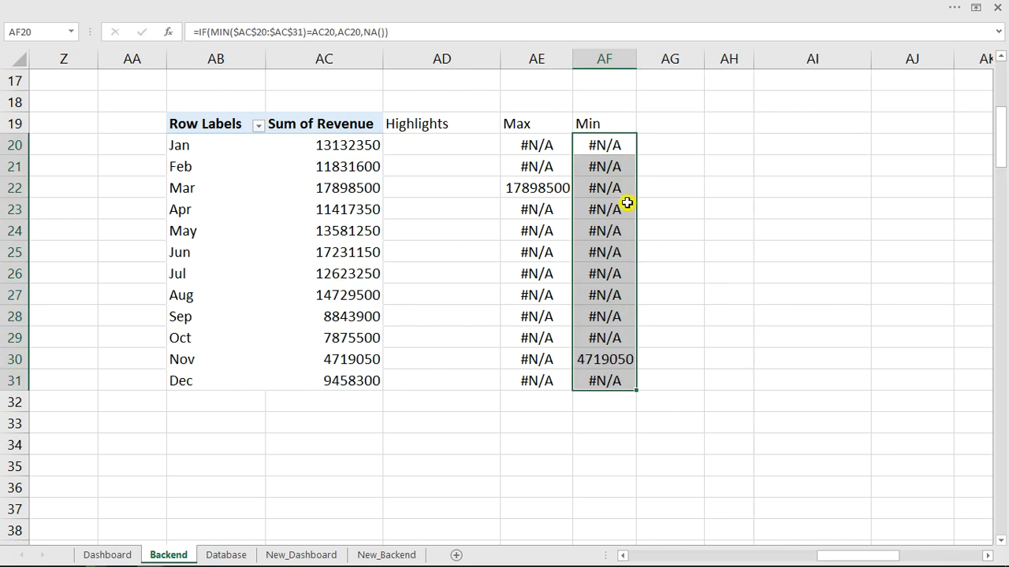
pyautogui.click(627, 360)
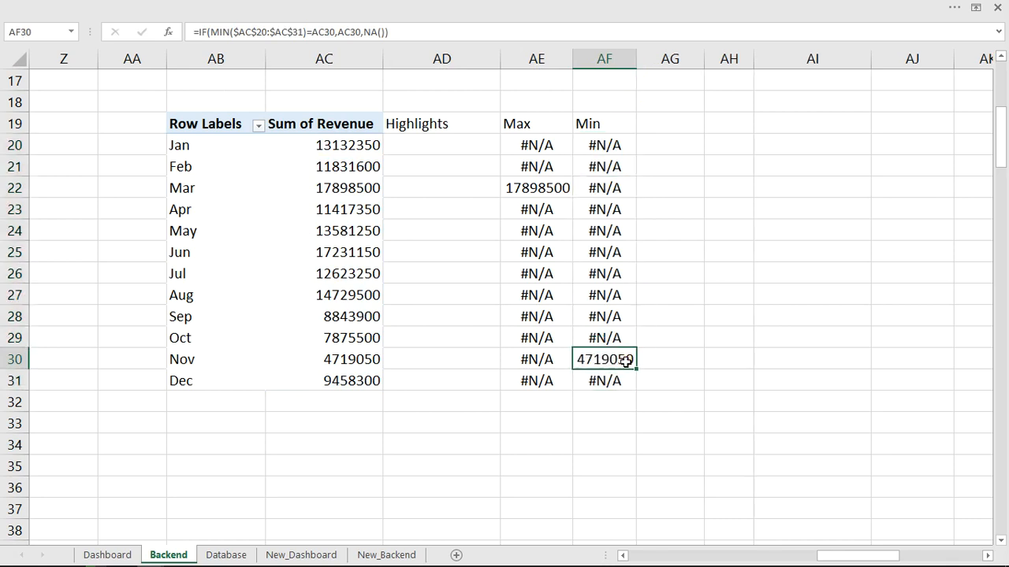
pyautogui.click(557, 189)
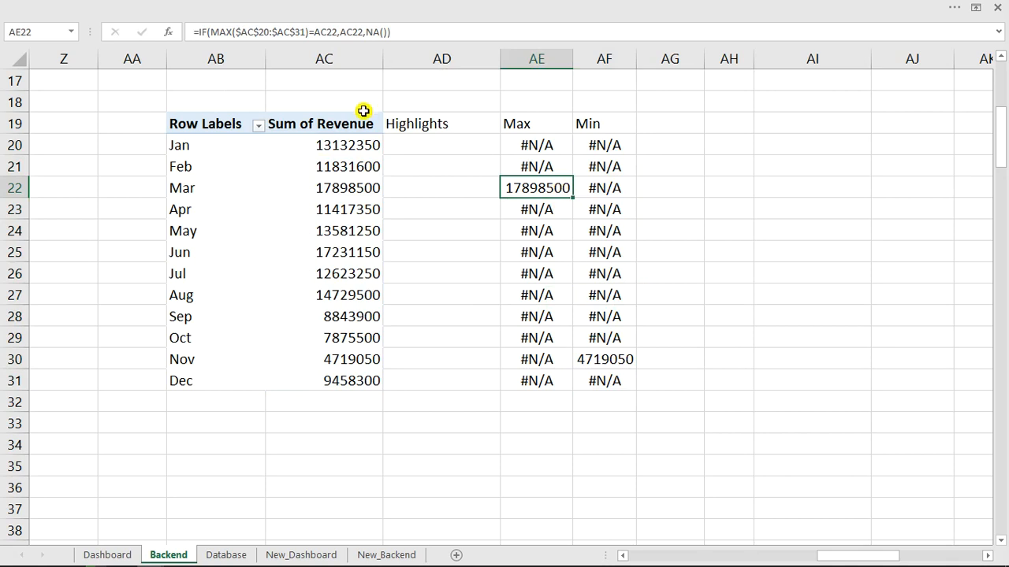
pyautogui.click(422, 142)
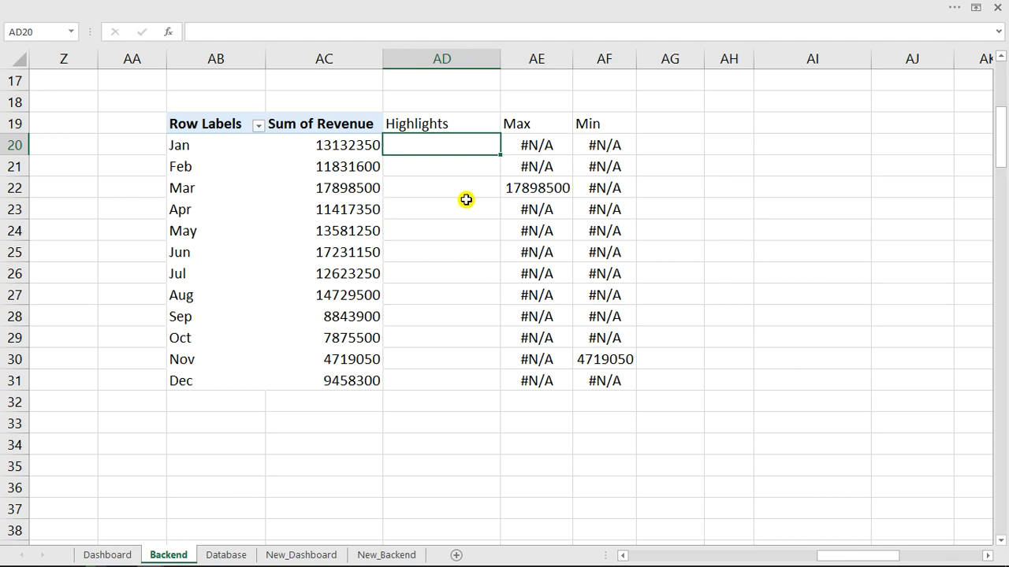
# Begin the AD20 formula as =IF(Choose="max sales",AE20, returning the Max value.
pyautogui.write('=if')
pyautogui.press('Tab')
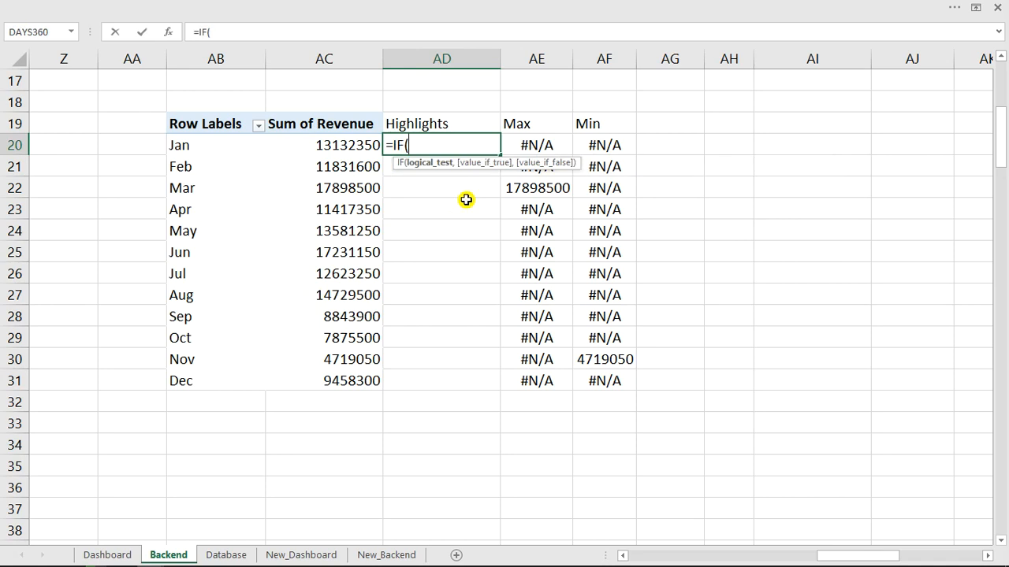
pyautogui.write('cho')
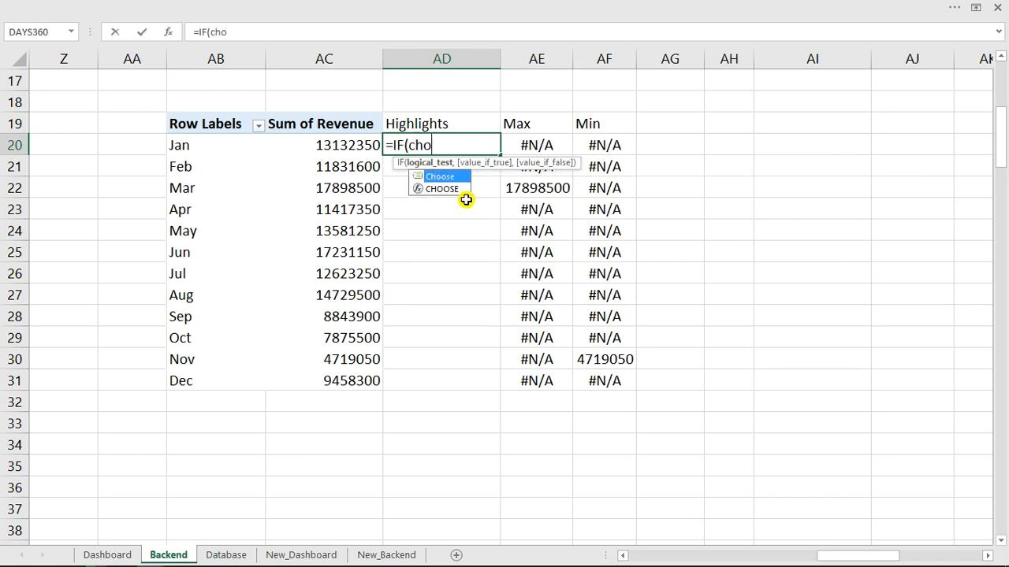
pyautogui.write('o')
pyautogui.press('Tab')
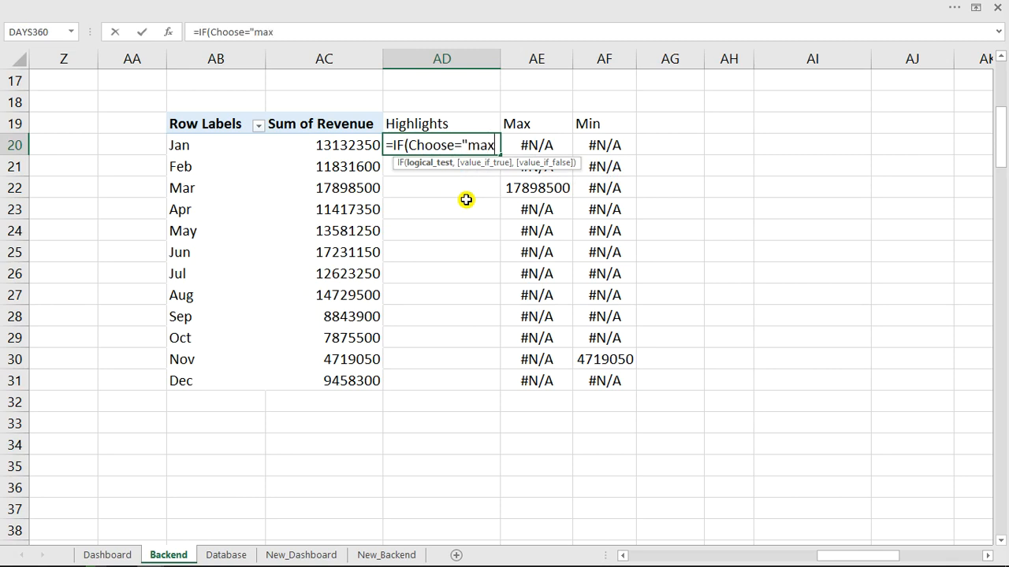
pyautogui.write('sale')
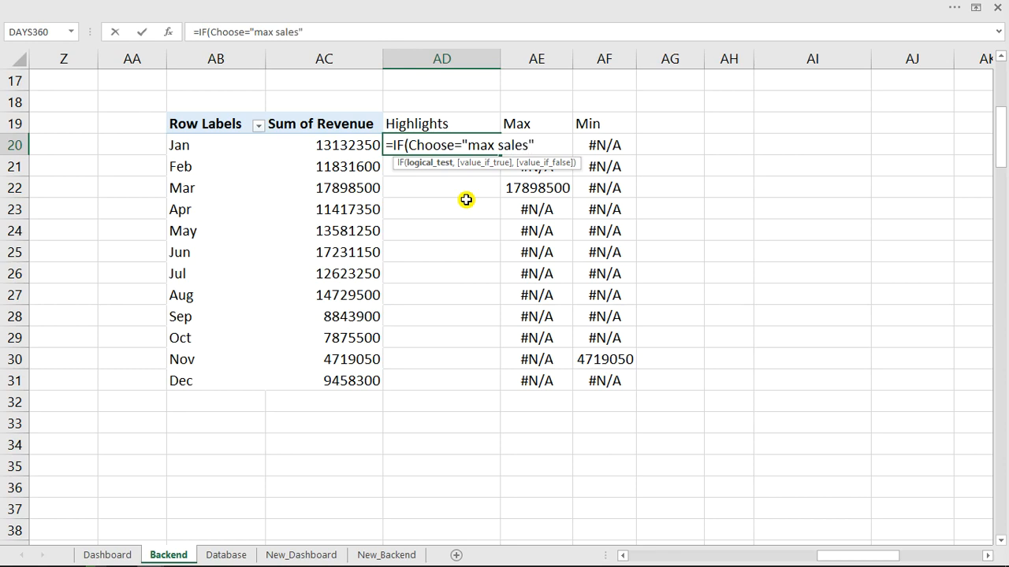
pyautogui.write('s",')
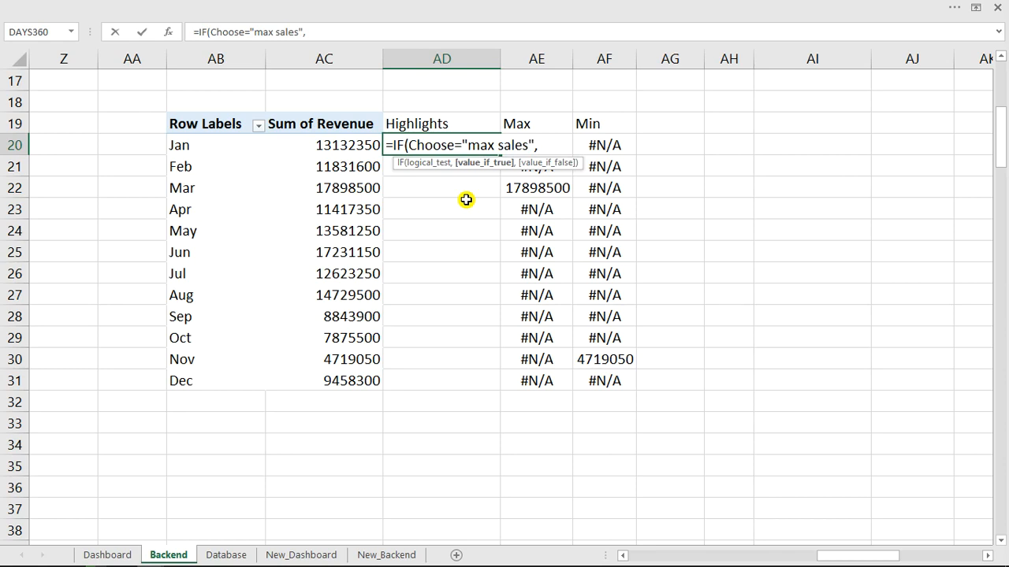
pyautogui.click(547, 191)
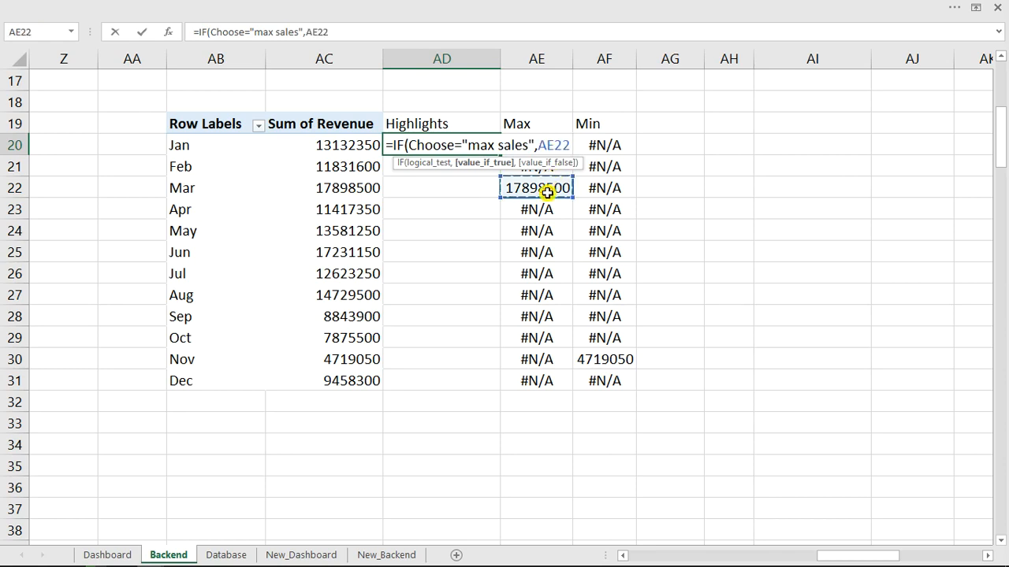
pyautogui.press('Up')
pyautogui.press('Up')
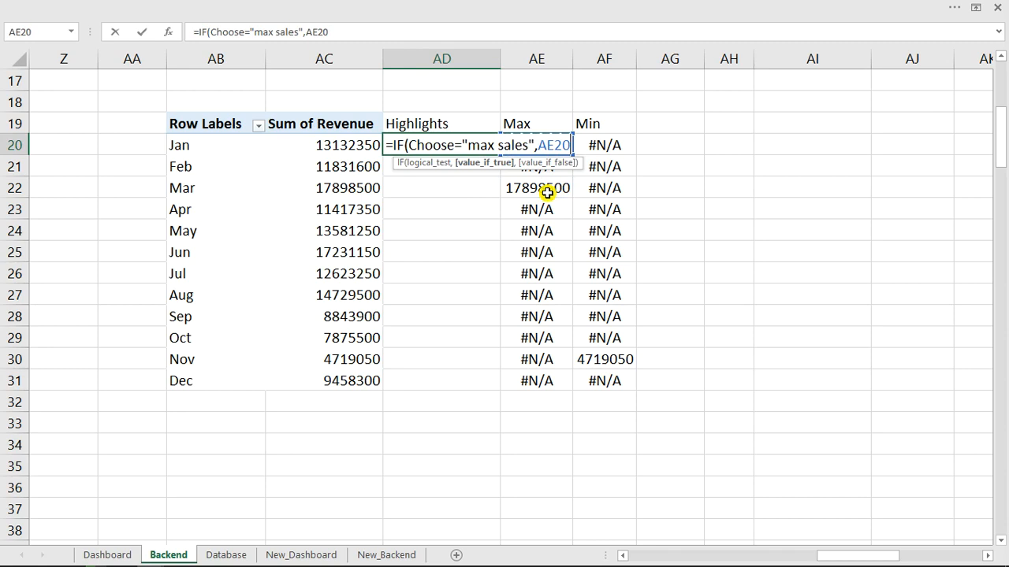
# Add the nested IF(Choose="min sales",AF20,NA()) branch to close the Highlights formula.
pyautogui.write(',if')
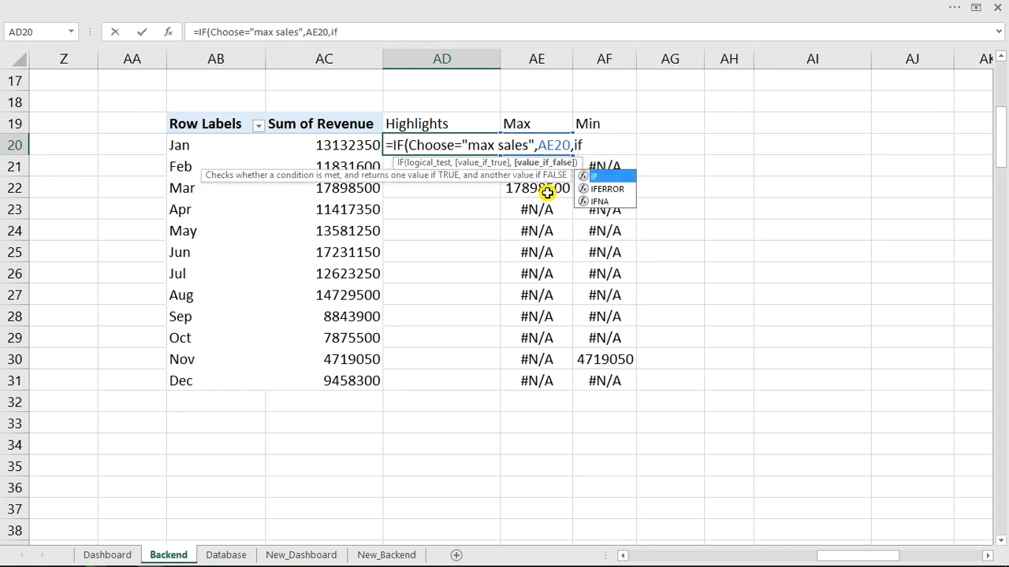
pyautogui.press('Tab')
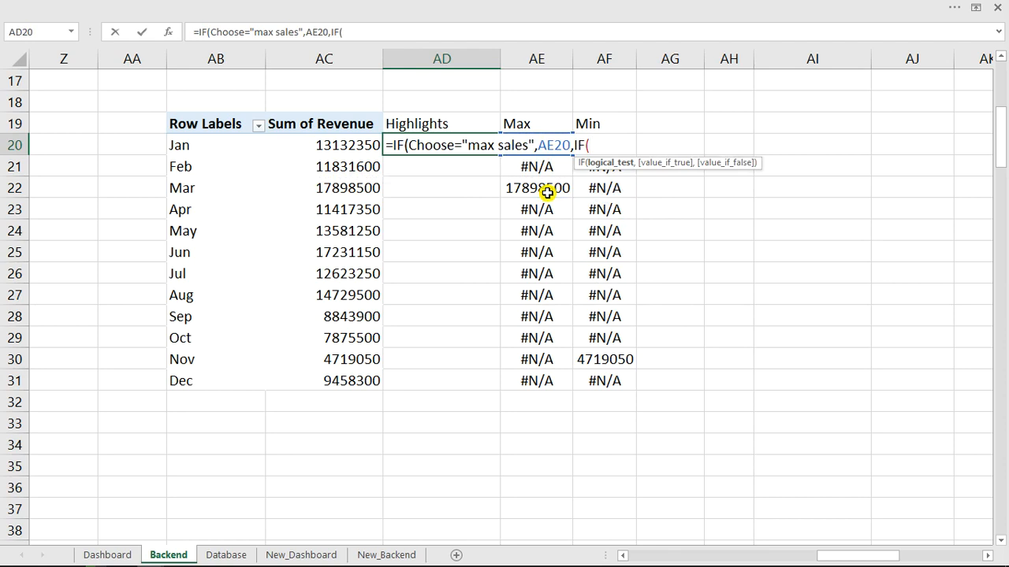
pyautogui.write('Choose=')
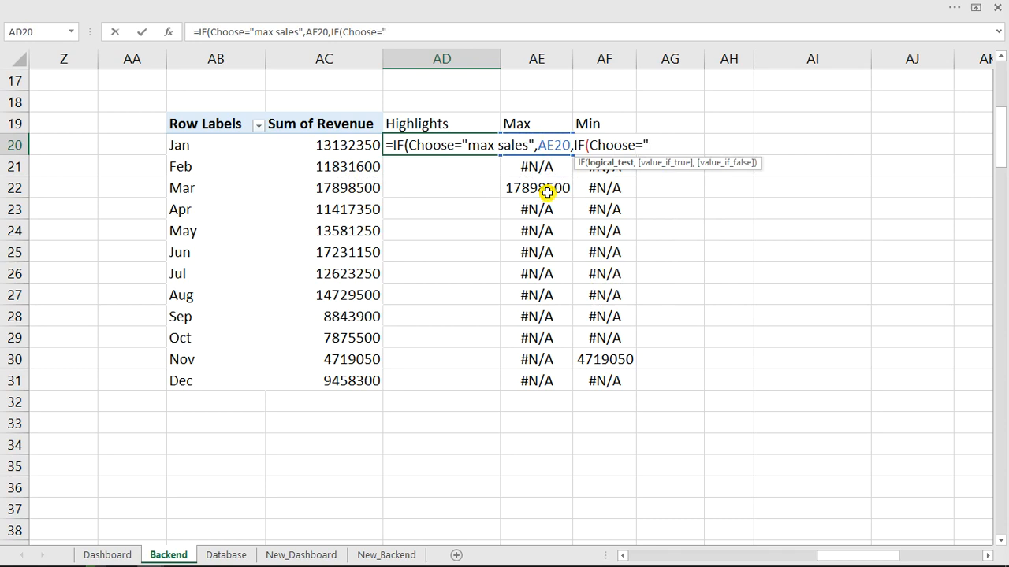
pyautogui.write('min sales')
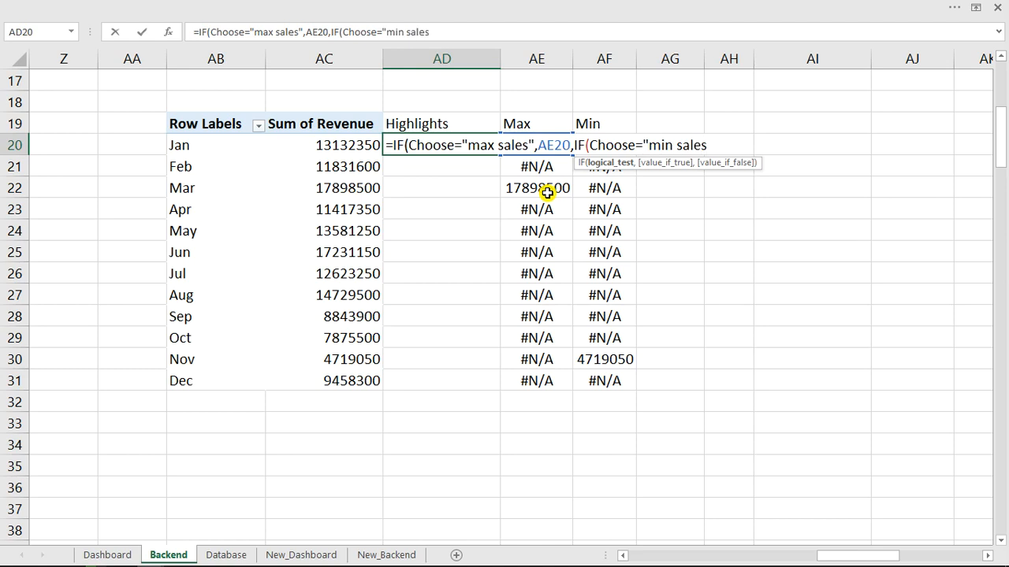
pyautogui.write('",')
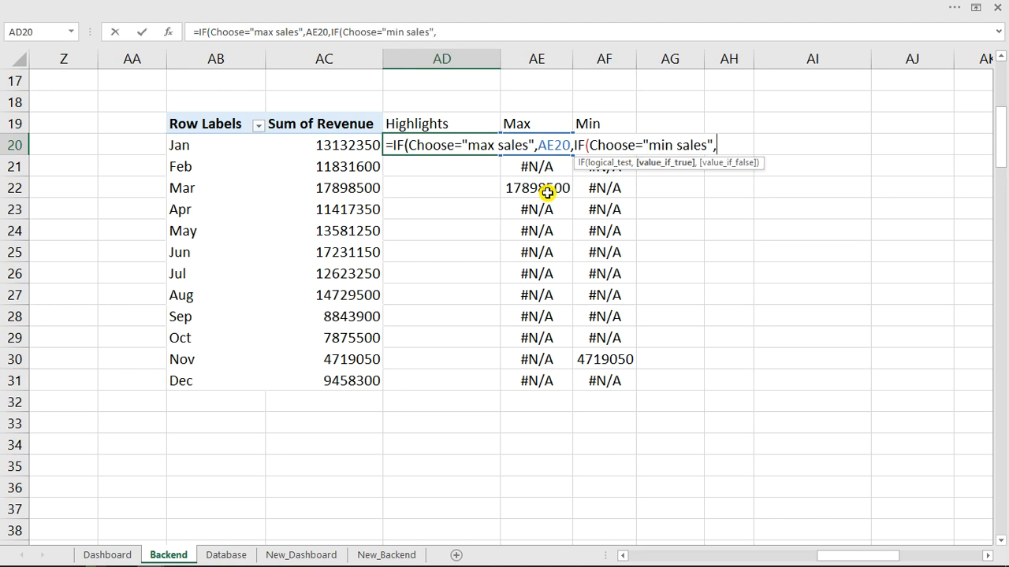
pyautogui.click(597, 189)
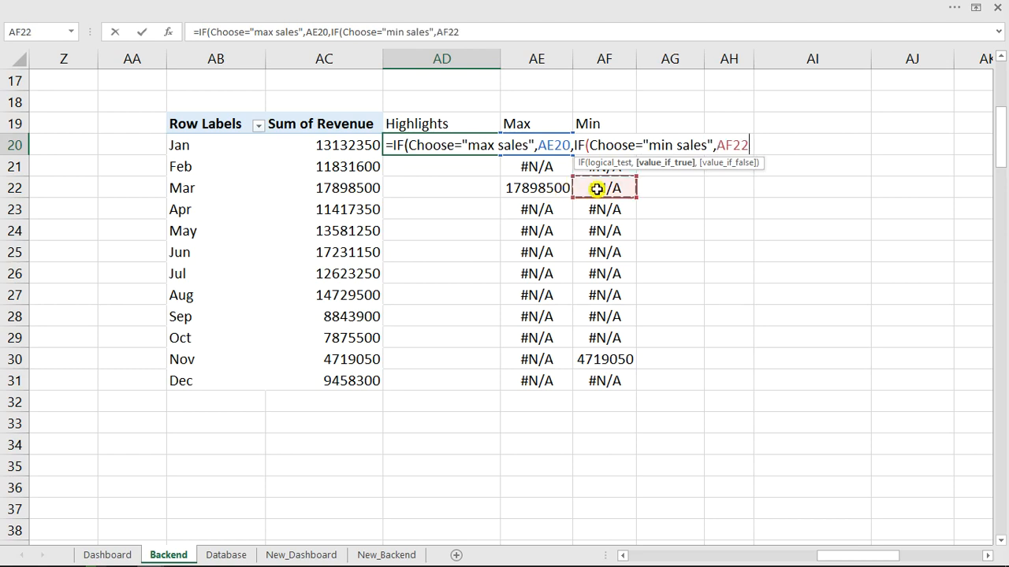
pyautogui.press('Up')
pyautogui.press('Up')
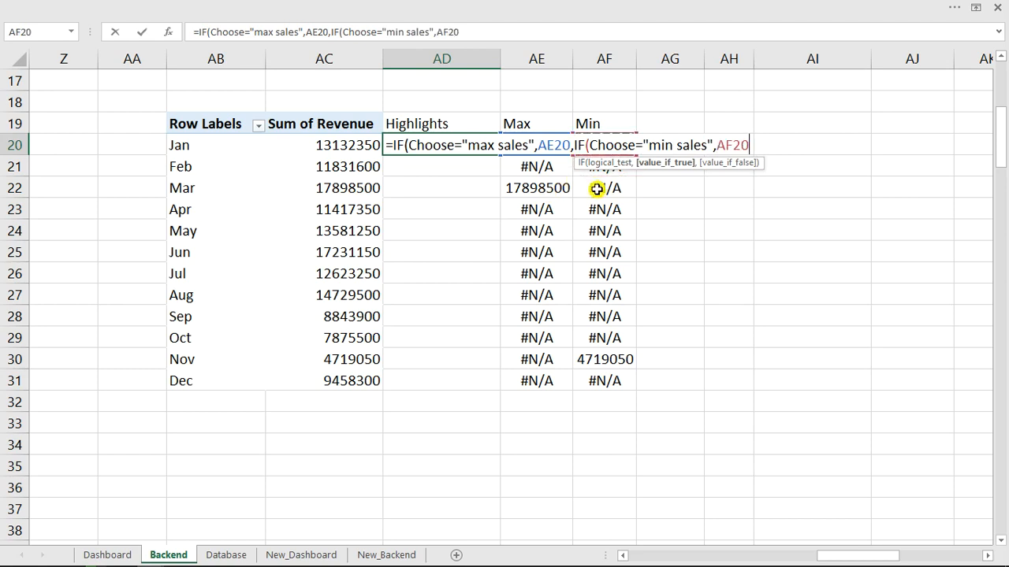
pyautogui.write(',')
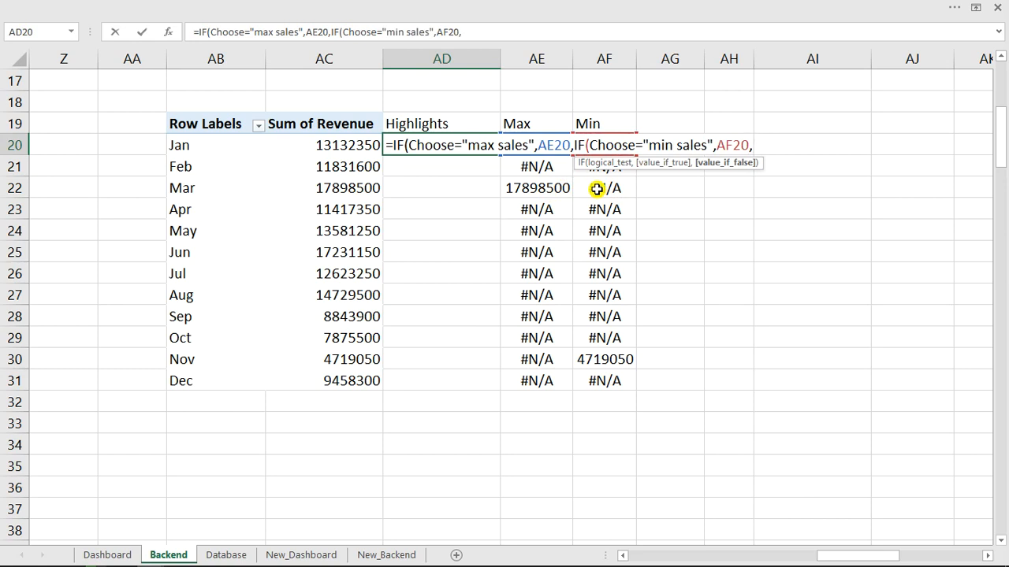
pyautogui.write('na')
pyautogui.press('Tab')
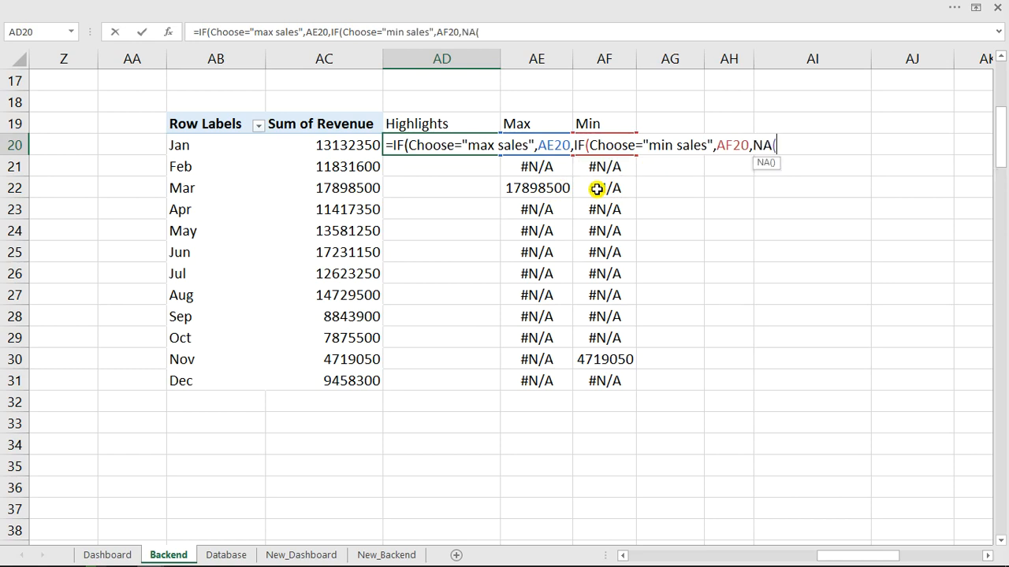
pyautogui.write('))')
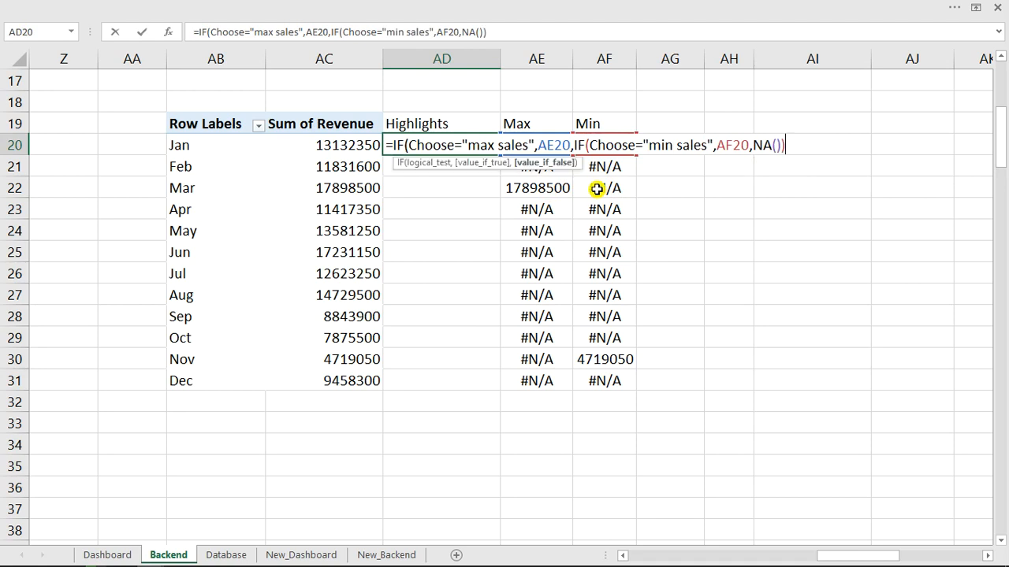
# Enter the Highlights formula in AD20 and fill it down to AD31.
pyautogui.press('Return')
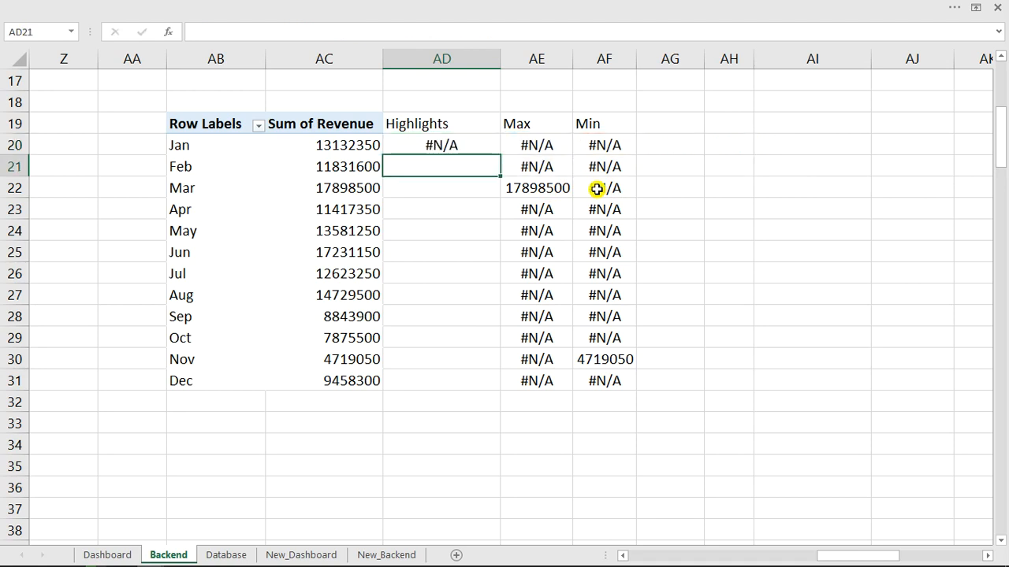
pyautogui.click(435, 145)
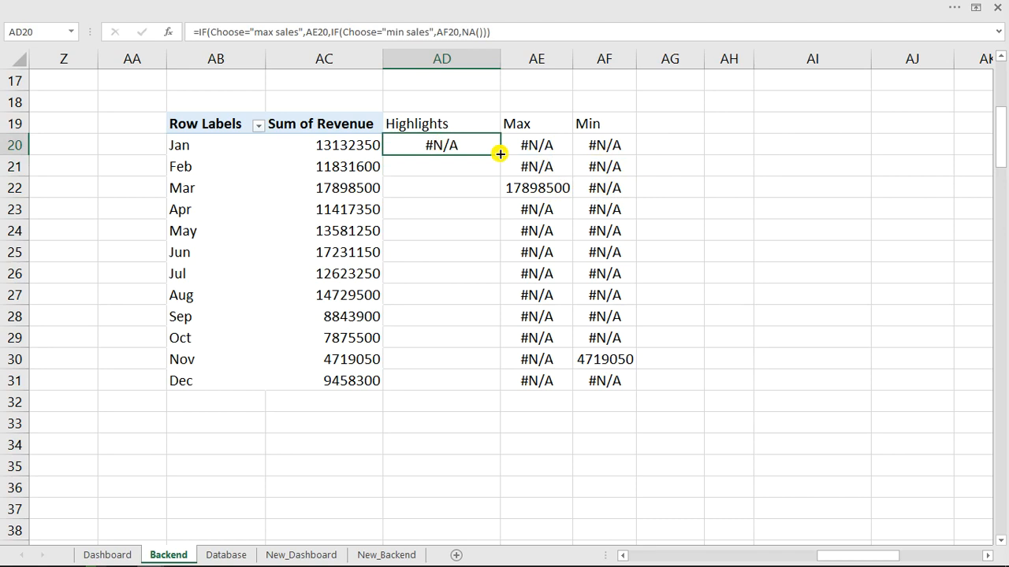
pyautogui.doubleClick(499, 155)
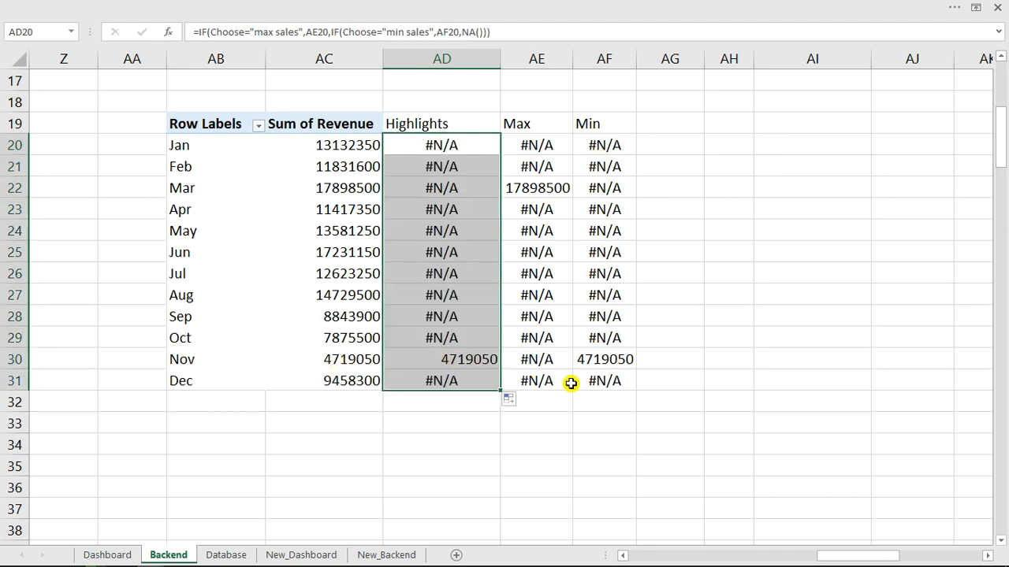
pyautogui.click(110, 555)
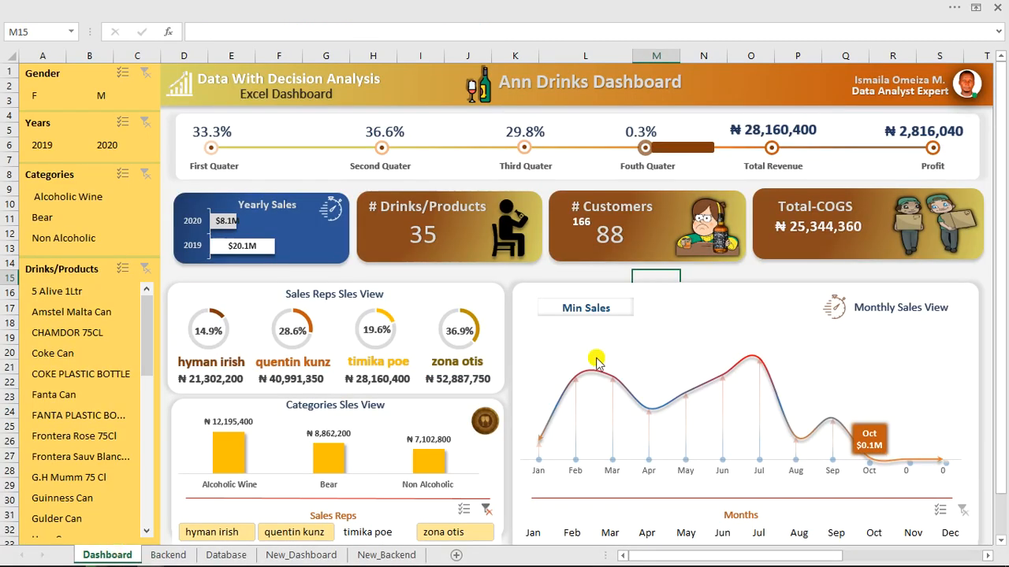
pyautogui.click(614, 308)
pyautogui.click(639, 308)
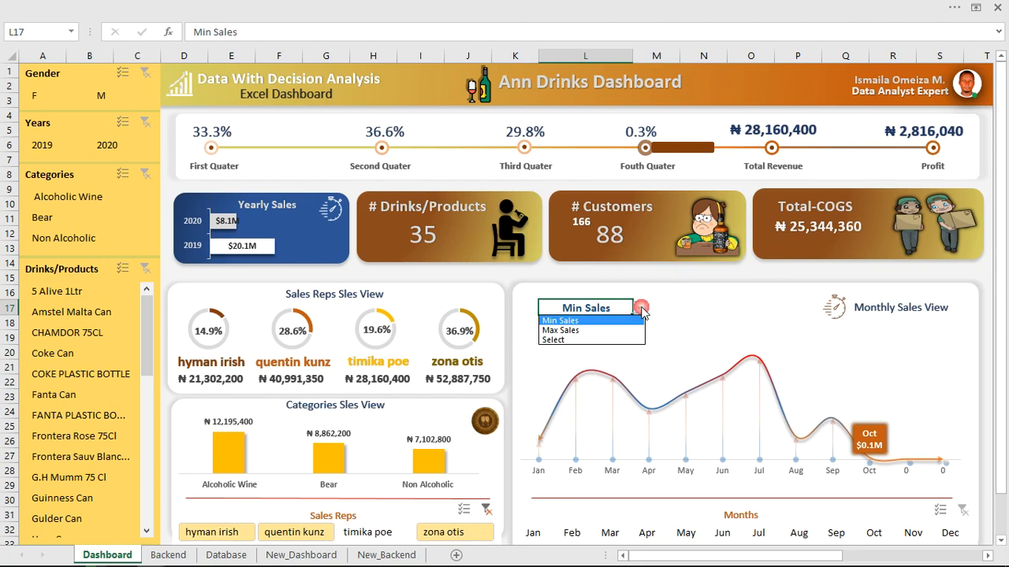
pyautogui.click(565, 331)
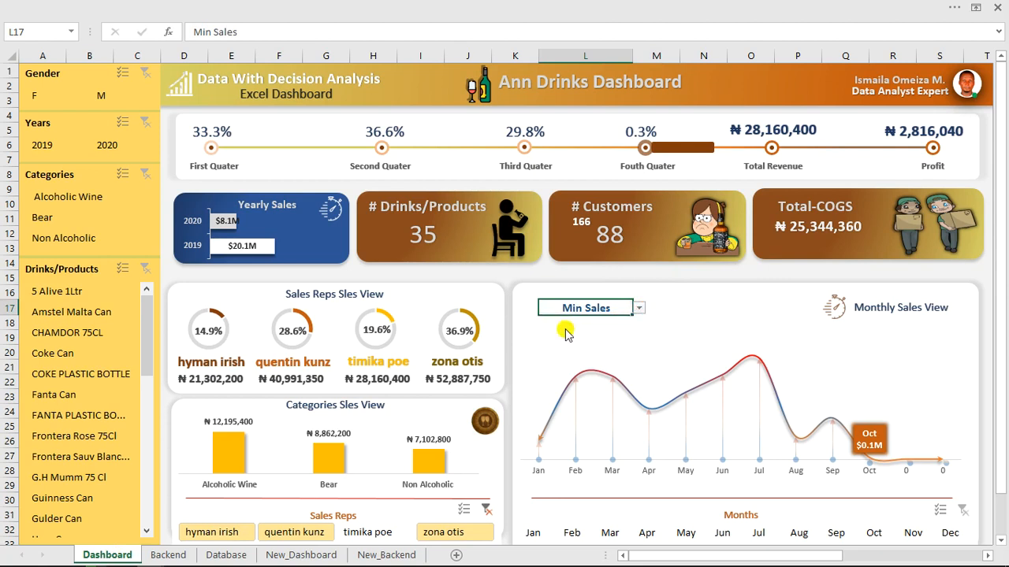
pyautogui.click(168, 555)
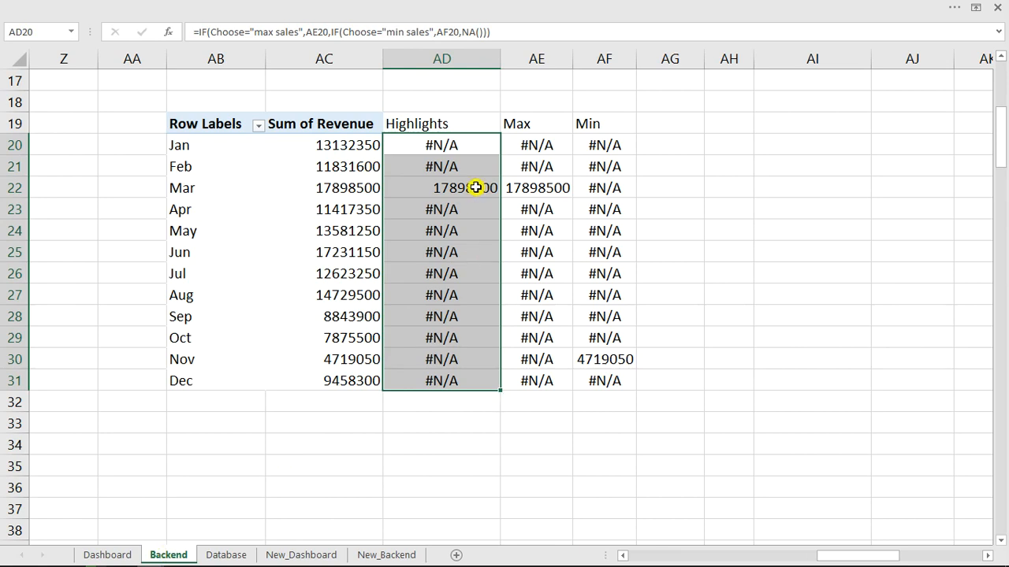
pyautogui.click(116, 555)
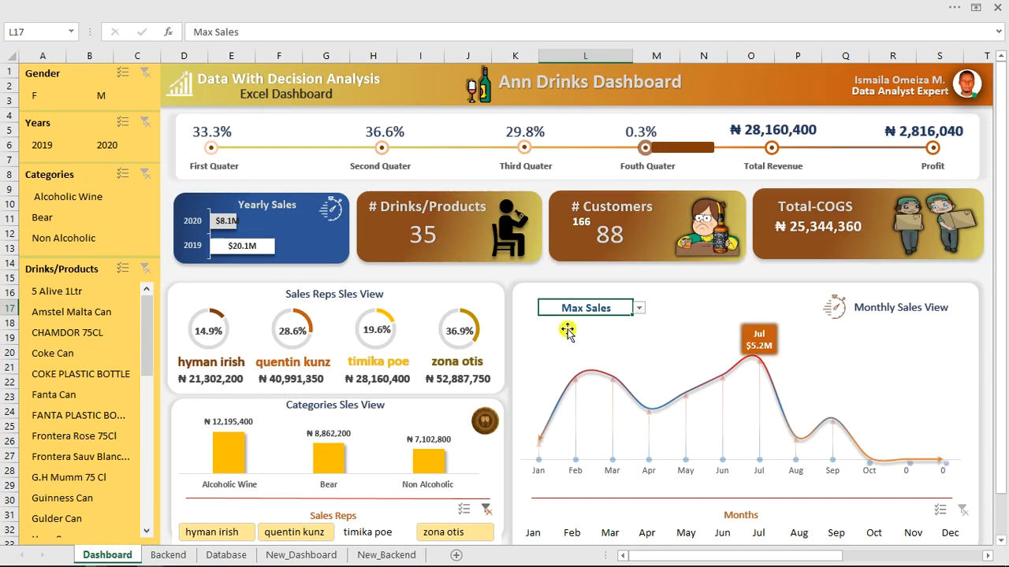
pyautogui.click(639, 308)
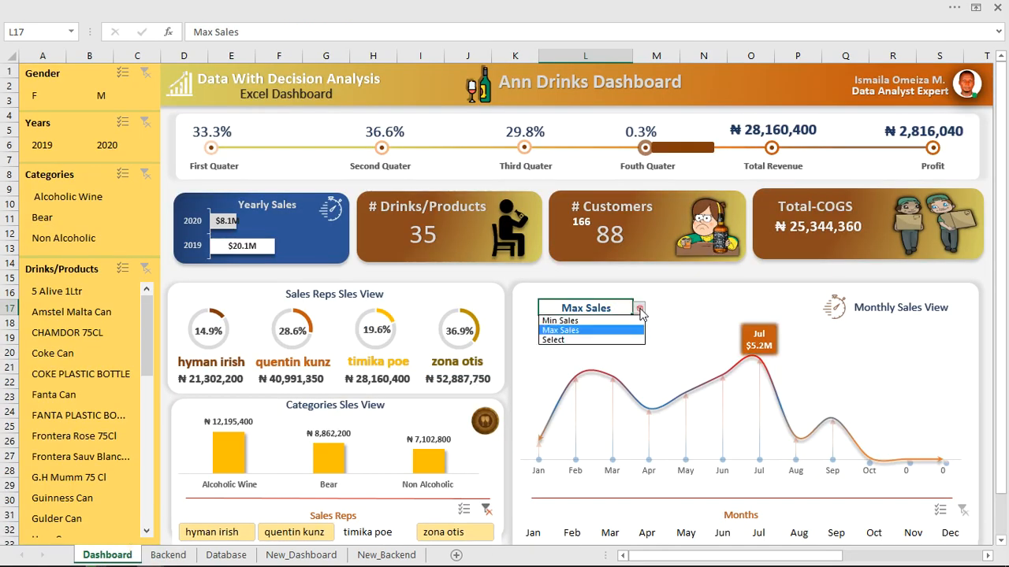
pyautogui.click(564, 340)
pyautogui.click(169, 554)
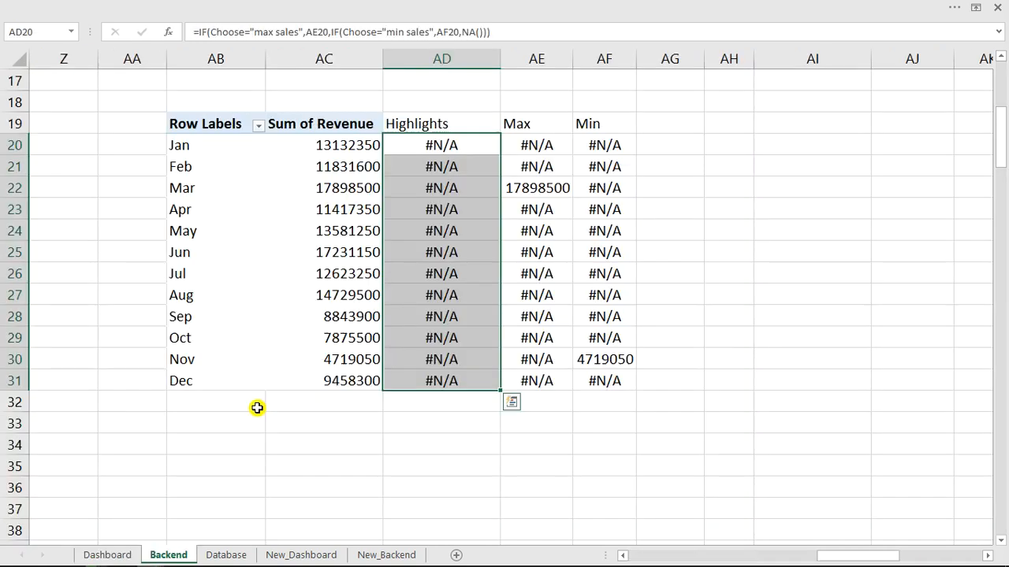
pyautogui.moveTo(457, 145); pyautogui.dragTo(455, 372)
pyautogui.click(107, 555)
pyautogui.click(639, 308)
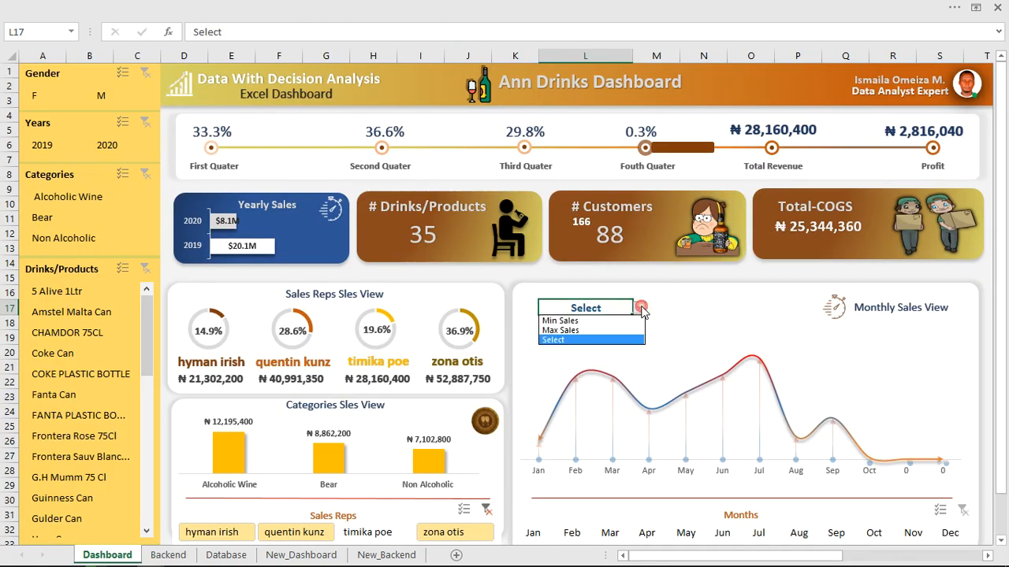
pyautogui.click(582, 322)
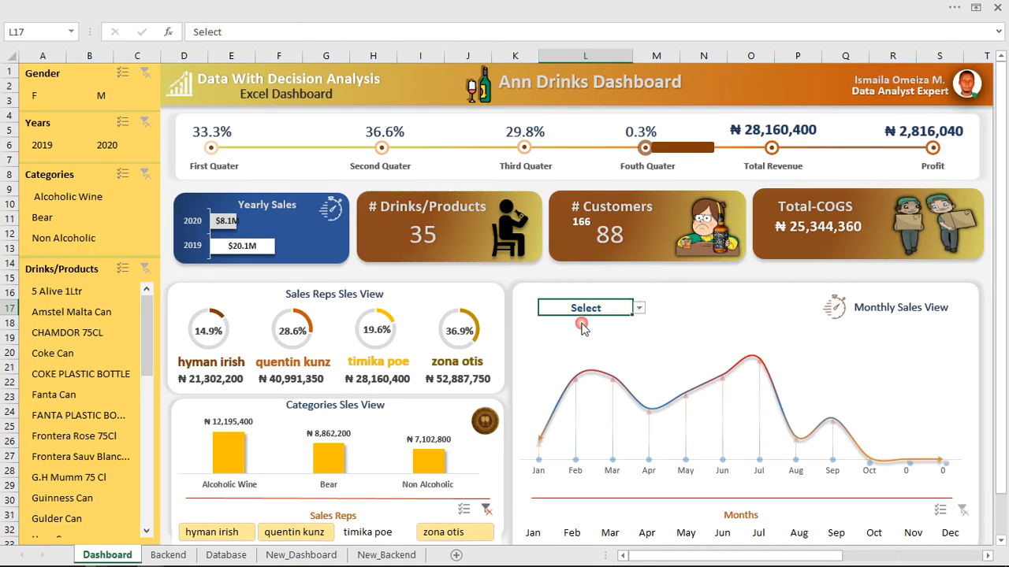
pyautogui.click(169, 554)
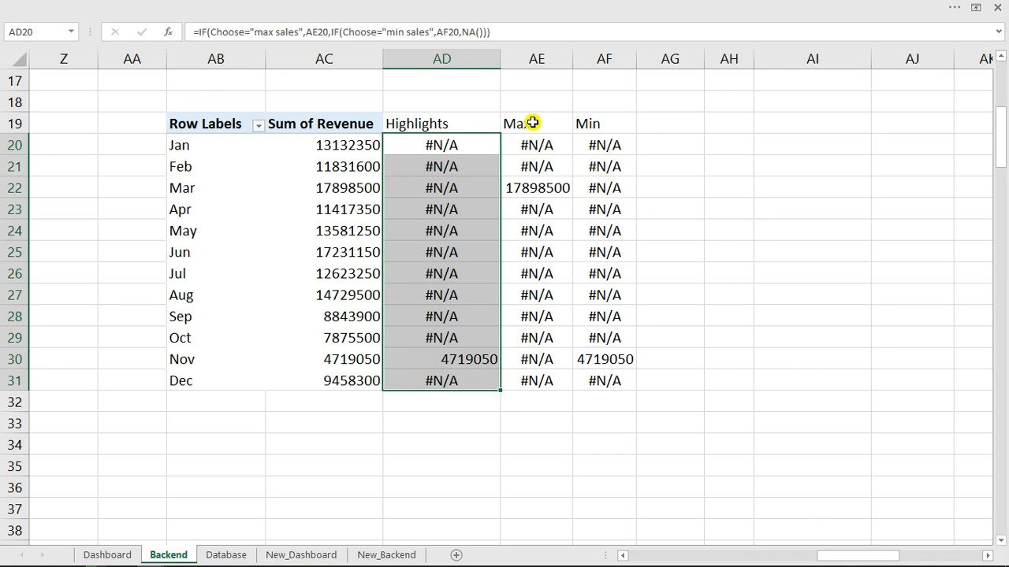
# Replace the AE20 reference in the AD20 Highlights formula with AE20's MAX expression.
pyautogui.click(450, 146)
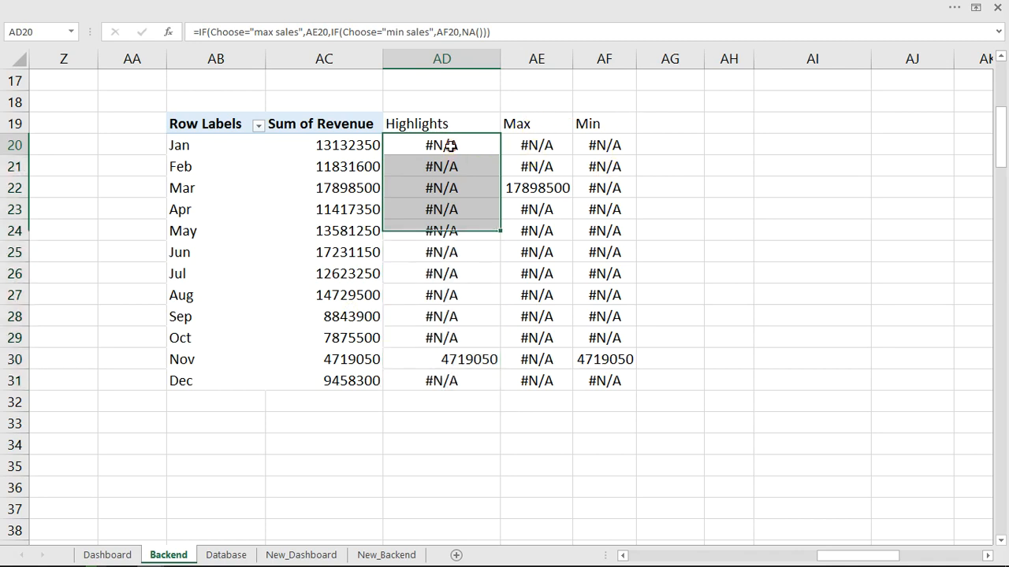
pyautogui.click(529, 145)
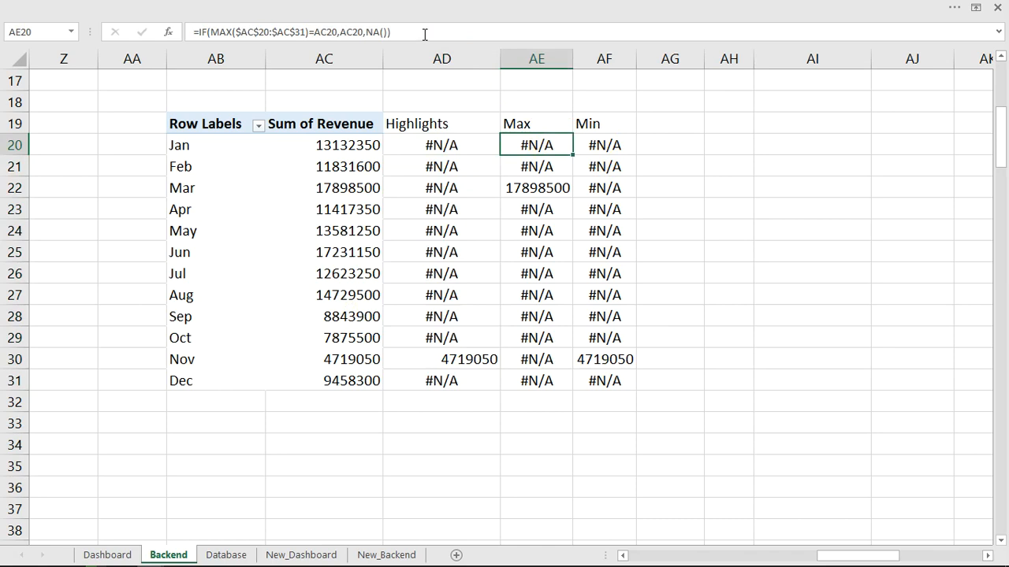
pyautogui.moveTo(424, 34); pyautogui.dragTo(201, 32)
pyautogui.hotkey('ctrl', 'c')
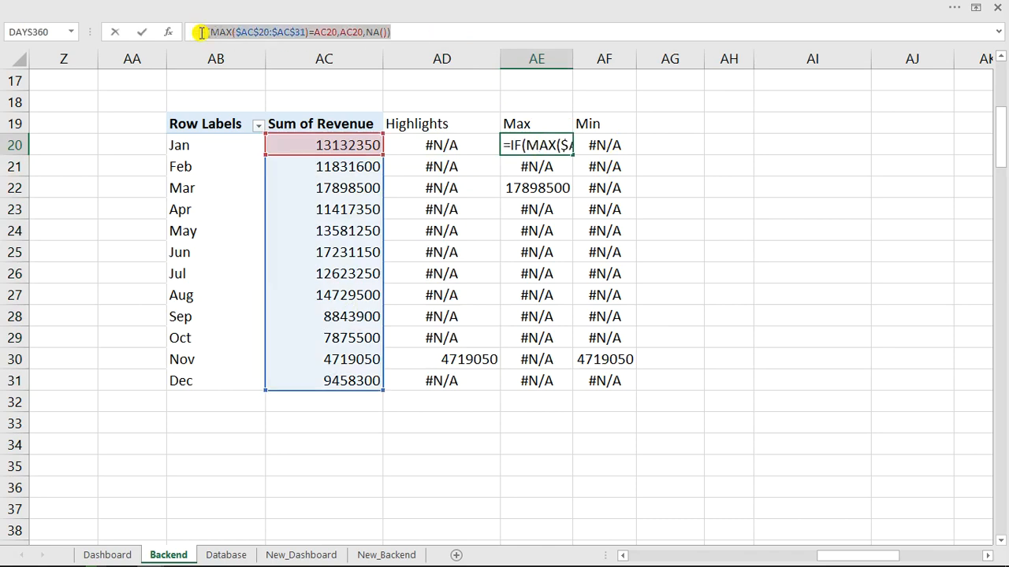
pyautogui.click(409, 31)
pyautogui.click(430, 139)
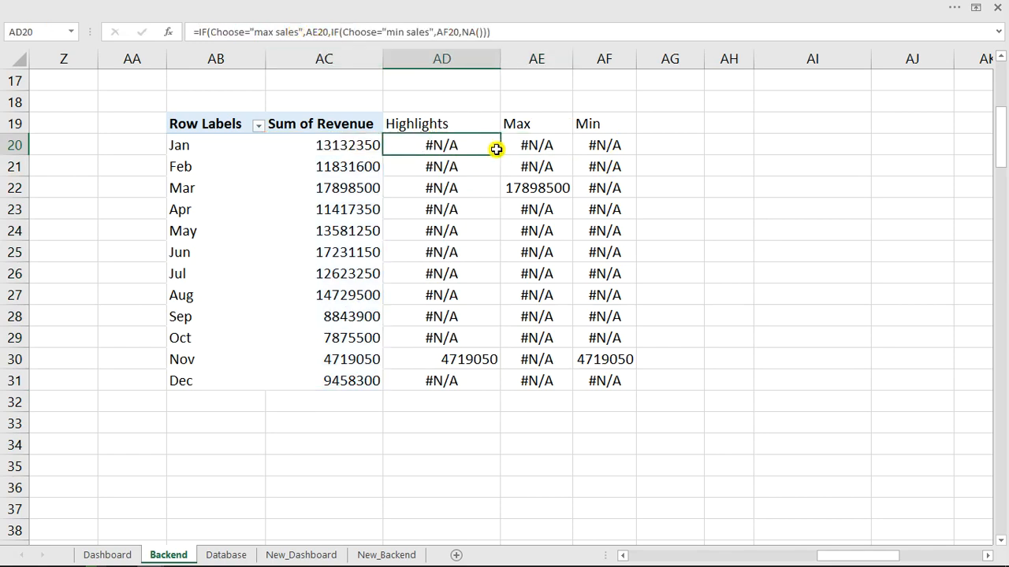
pyautogui.click(327, 32)
pyautogui.doubleClick(310, 31)
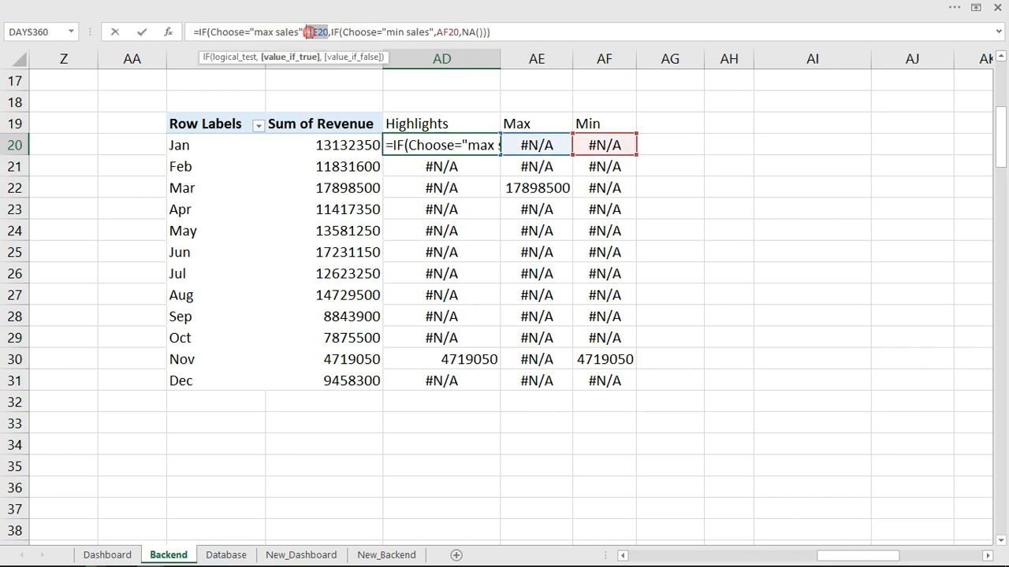
pyautogui.hotkey('ctrl', 'v')
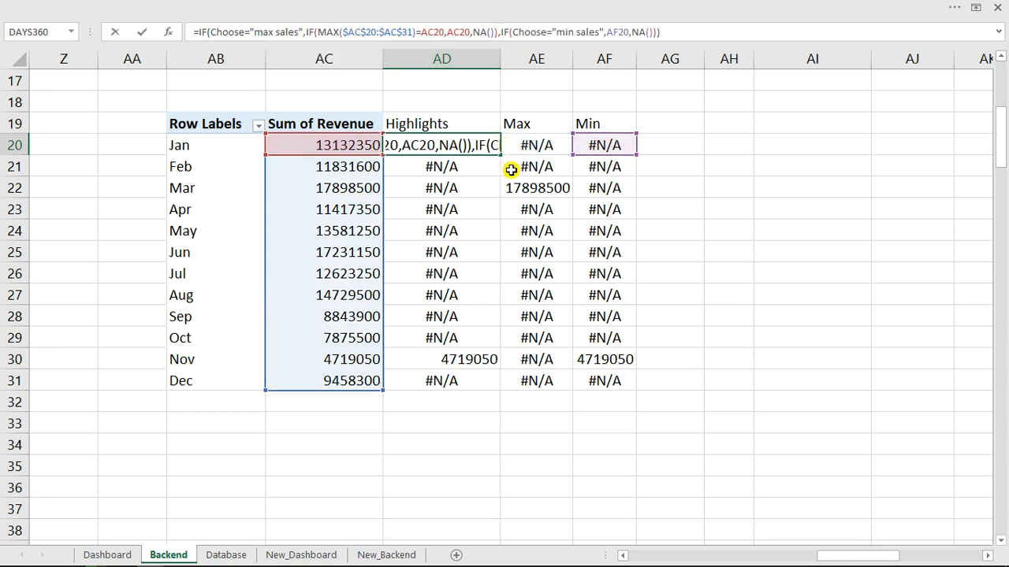
pyautogui.press('Return')
# Replace the AF20 reference in AD20 with AF20's MIN expression on $AC$20:$AC$31.
pyautogui.click(596, 145)
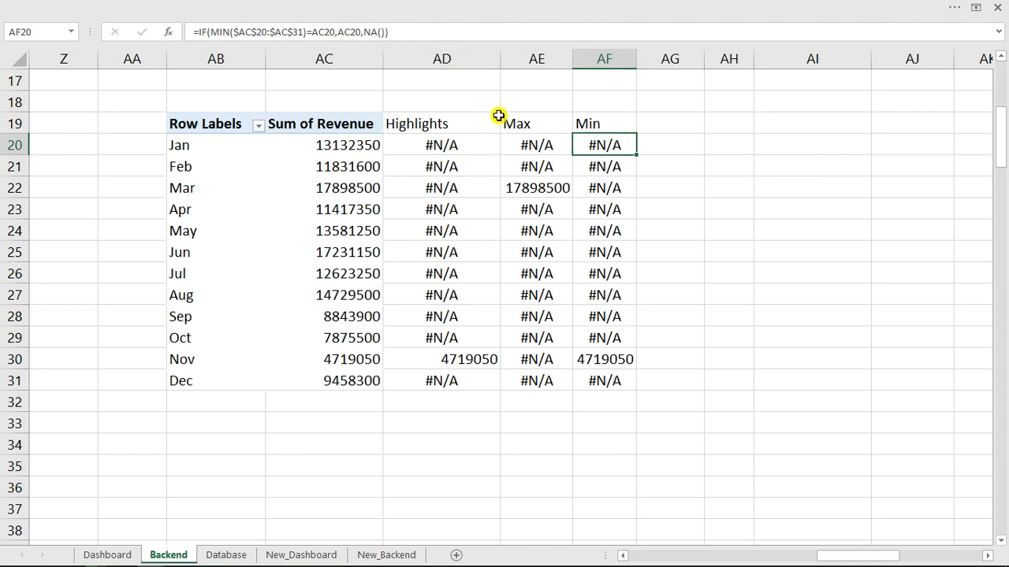
pyautogui.click(378, 32)
pyautogui.moveTo(377, 31); pyautogui.dragTo(197, 32)
pyautogui.hotkey('ctrl', 'c')
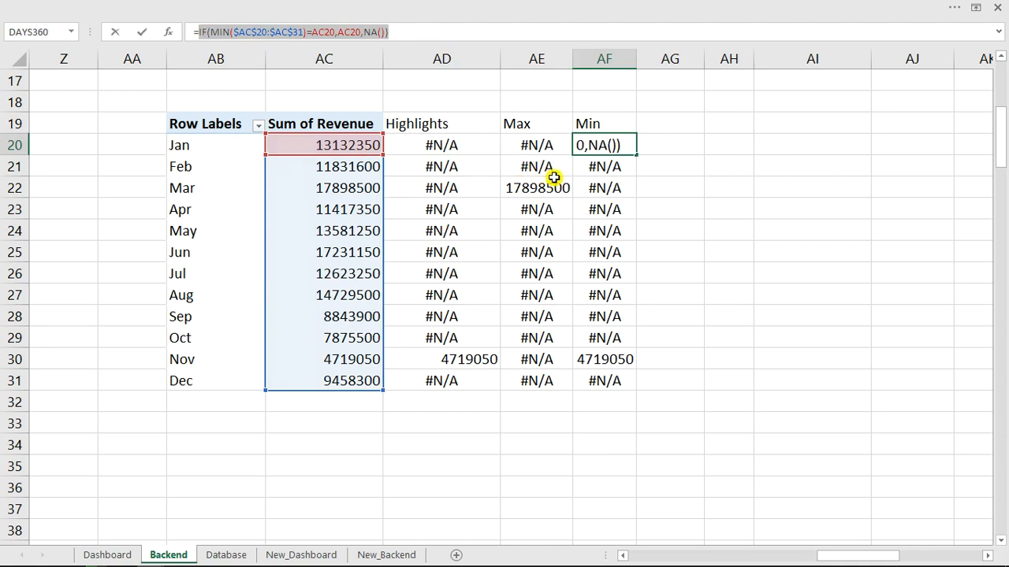
pyautogui.press('Escape')
pyautogui.click(449, 147)
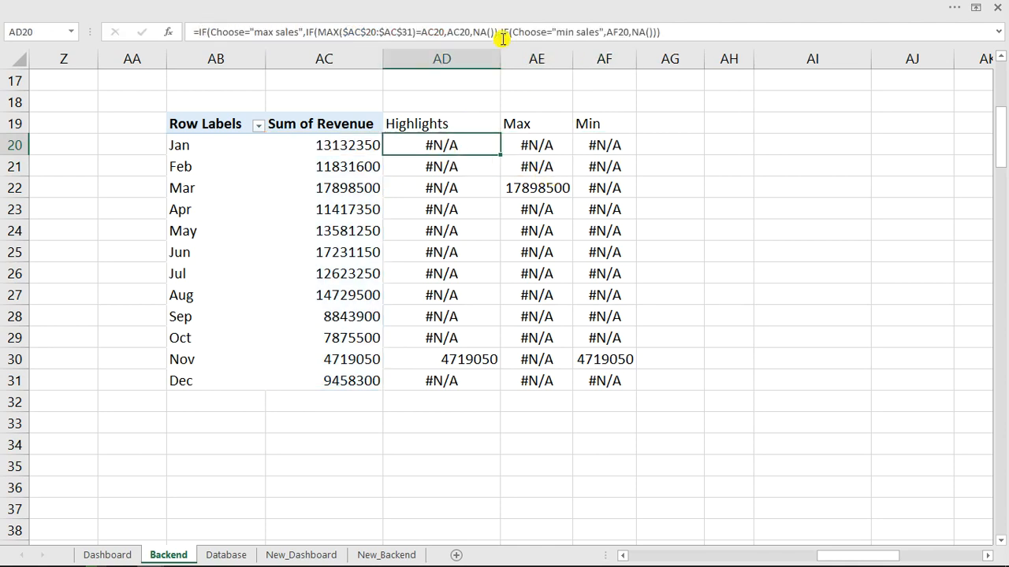
pyautogui.doubleClick(620, 32)
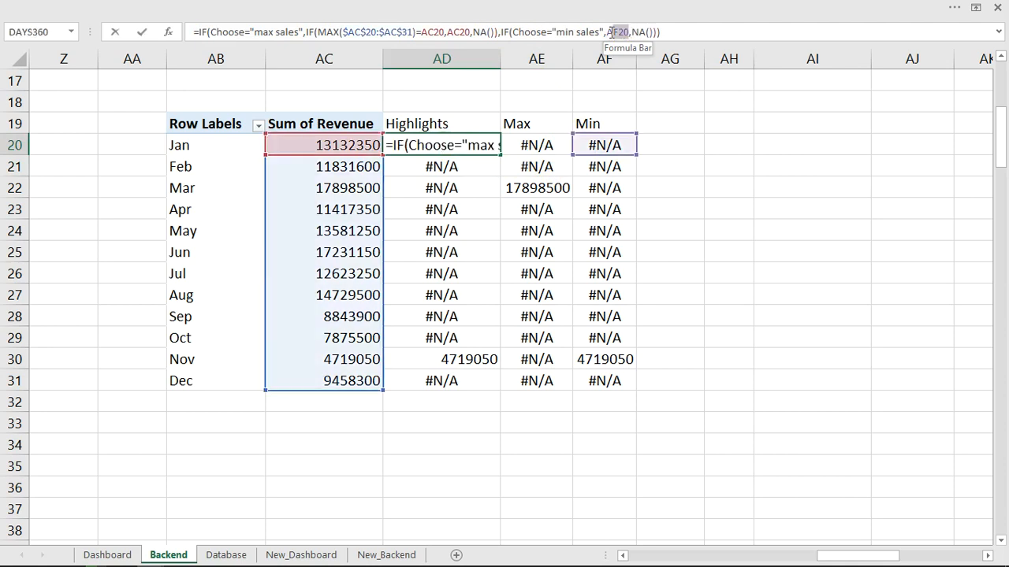
pyautogui.hotkey('ctrl', 'v')
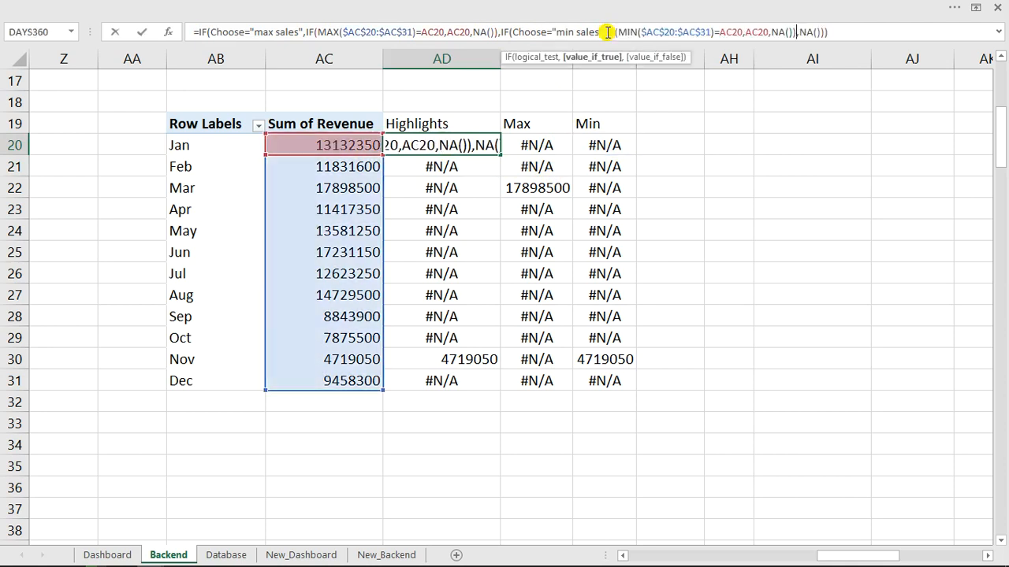
pyautogui.press('Return')
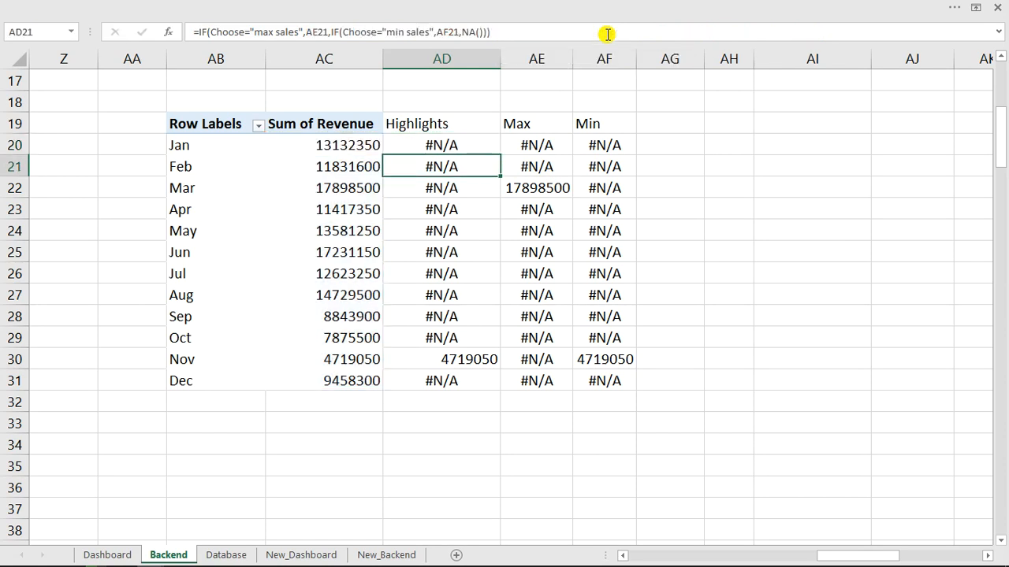
# Fill the updated AD20 formula down to AD31 and verify AD21's references.
pyautogui.click(447, 146)
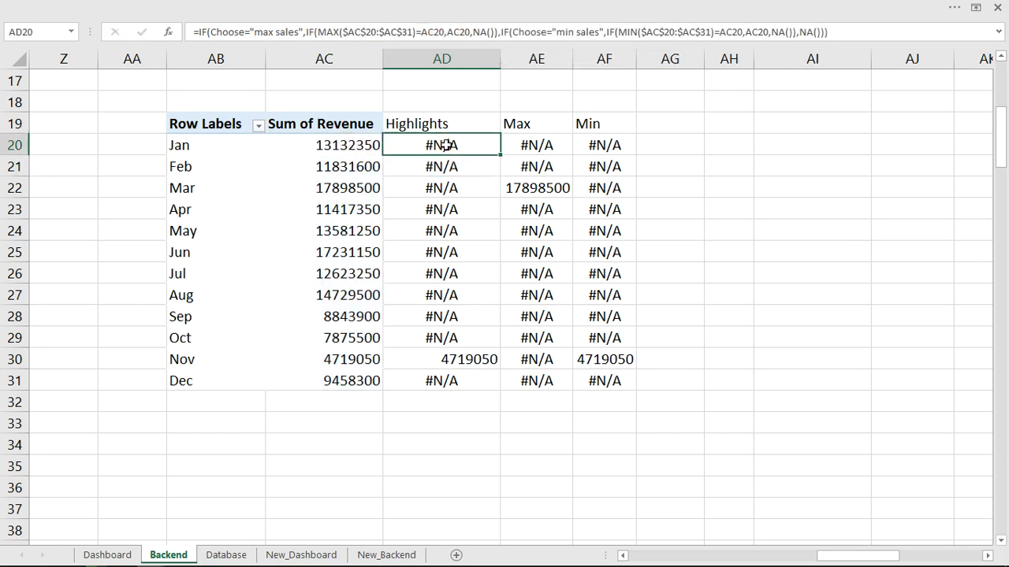
pyautogui.doubleClick(500, 155)
pyautogui.click(446, 168)
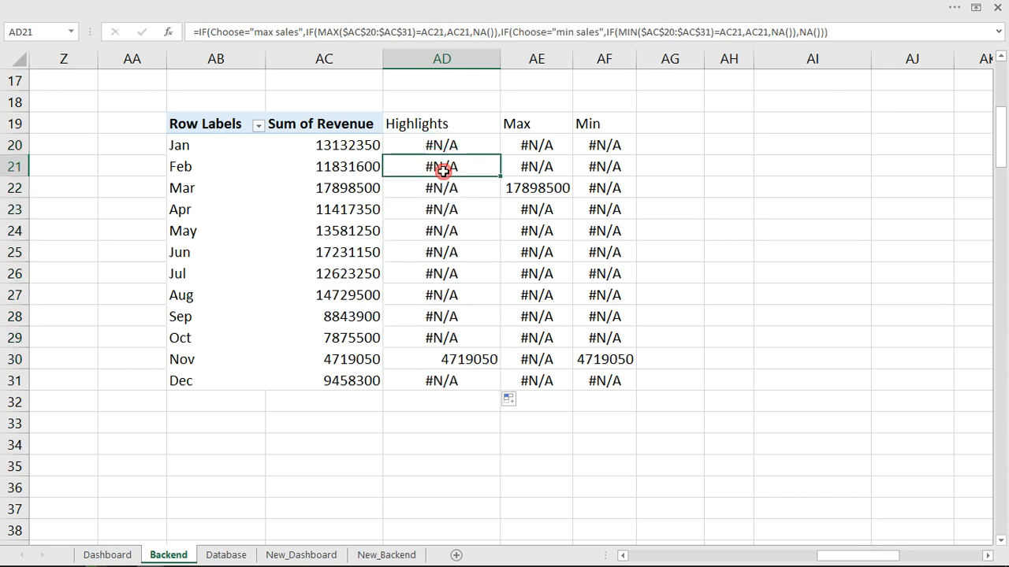
pyautogui.click(444, 33)
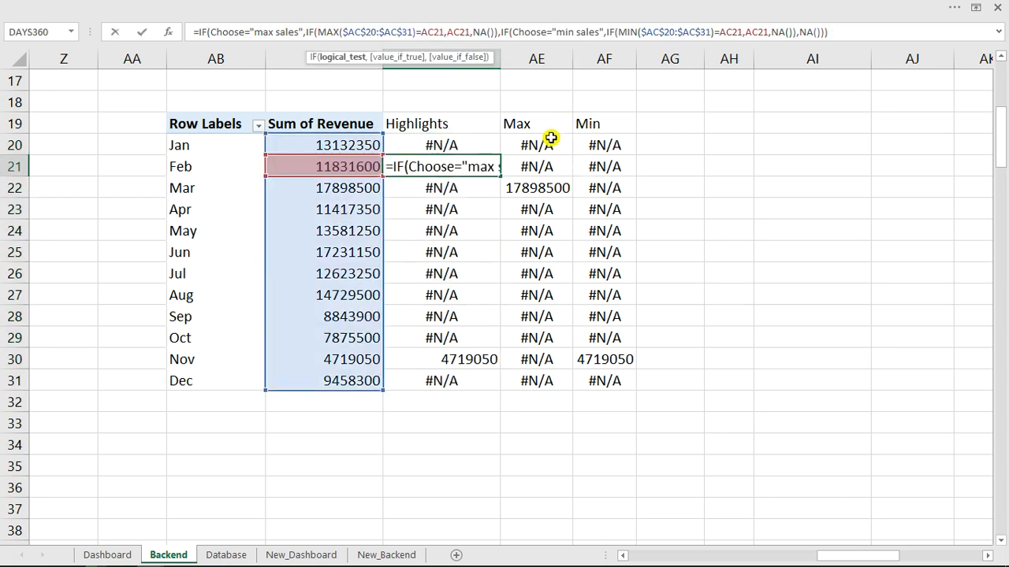
pyautogui.press('Escape')
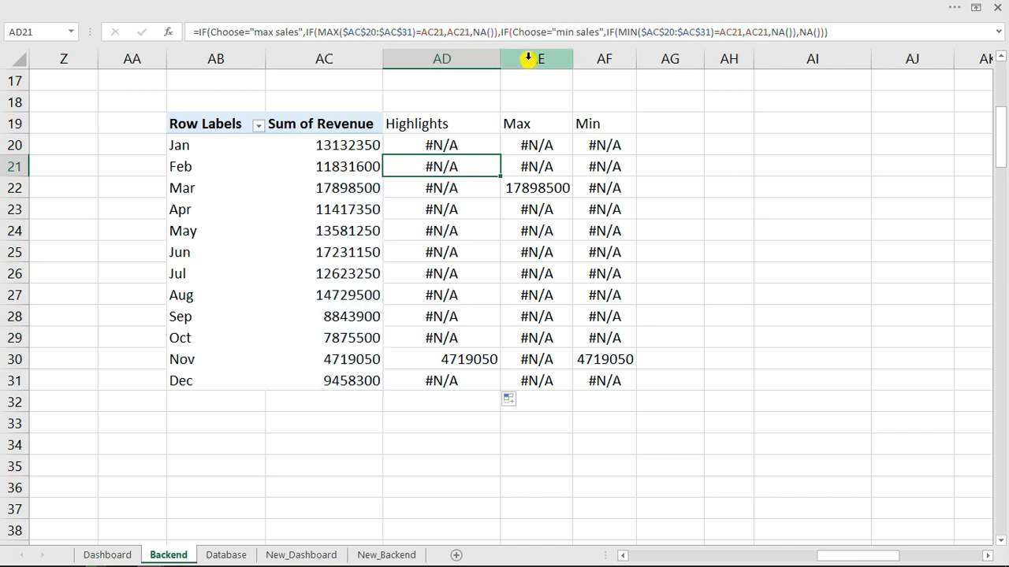
# Clear the Max and Min helper columns AE:AF, leaving Highlights flagging November's 4719050.
pyautogui.click(524, 59)
pyautogui.moveTo(567, 59); pyautogui.dragTo(588, 58)
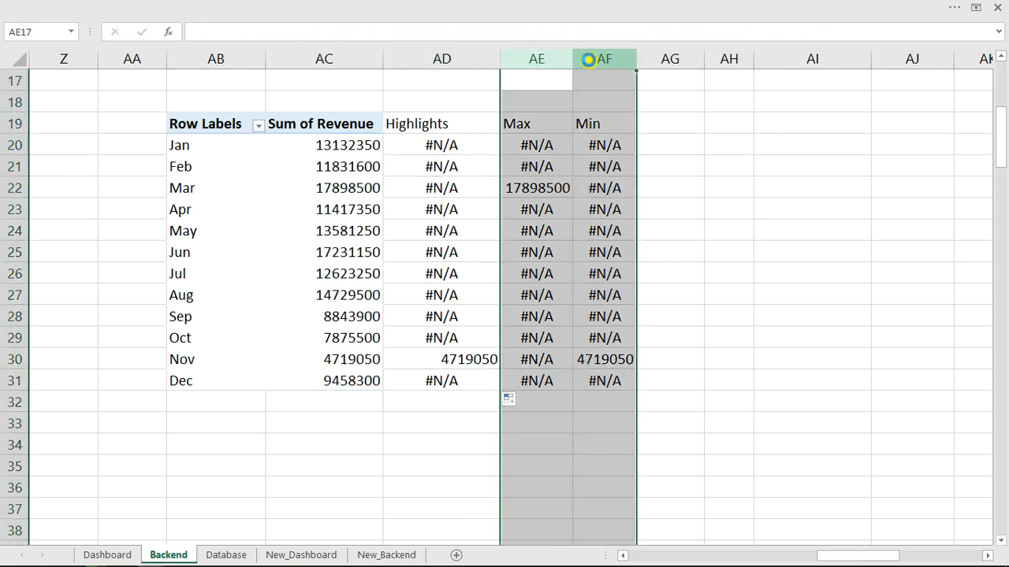
pyautogui.press('Delete')
pyautogui.click(441, 146)
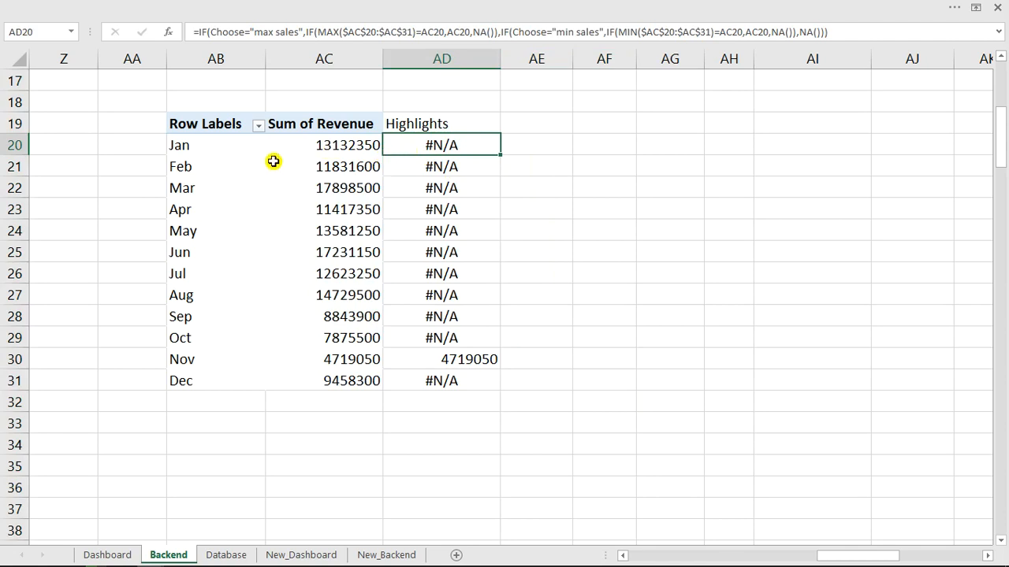
# Close the PivotTable Fields pane by moving the selection outside the pivot table.
pyautogui.click(319, 166)
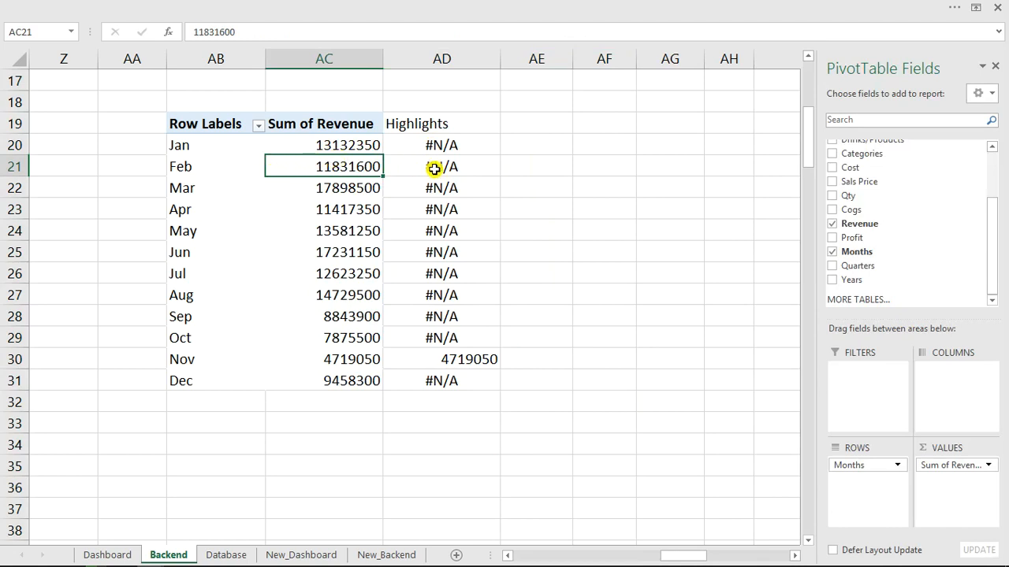
pyautogui.click(798, 556)
pyautogui.click(798, 556)
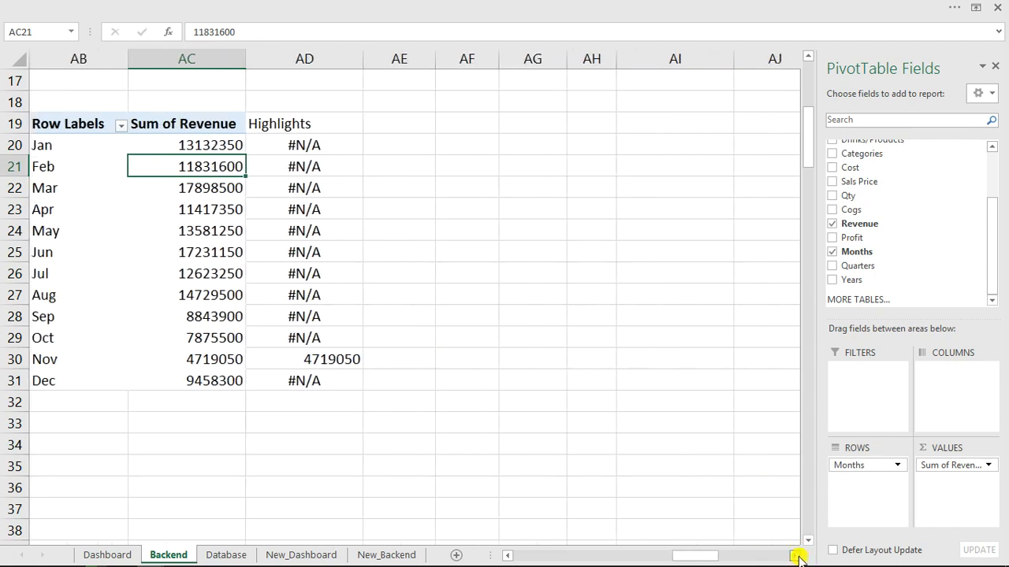
pyautogui.click(419, 125)
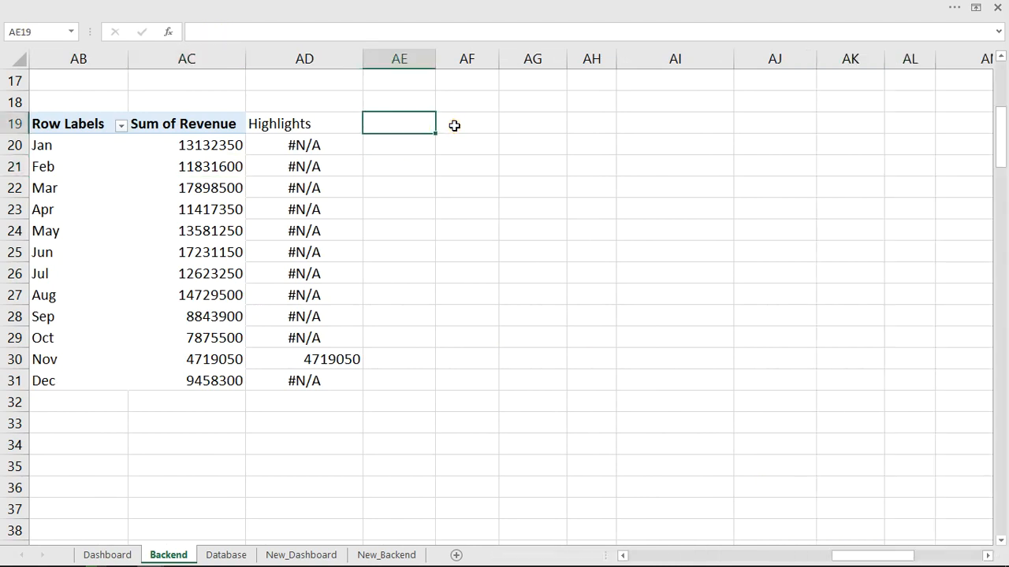
# Link AF19:AH19 to the pivot headers with =AB19, =AC19 and =AD19.
pyautogui.click(454, 127)
pyautogui.write('=')
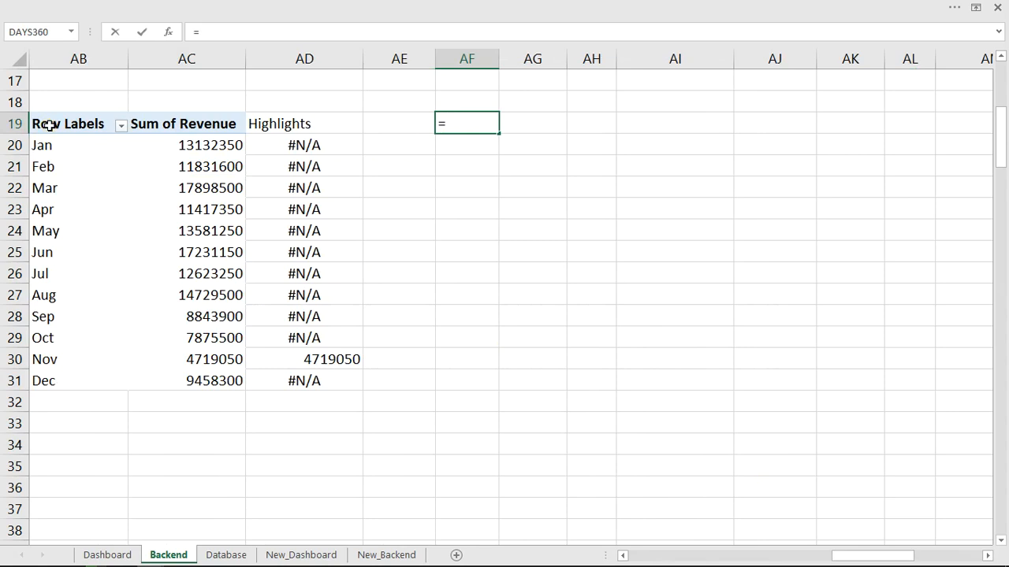
pyautogui.click(49, 124)
pyautogui.press('Return')
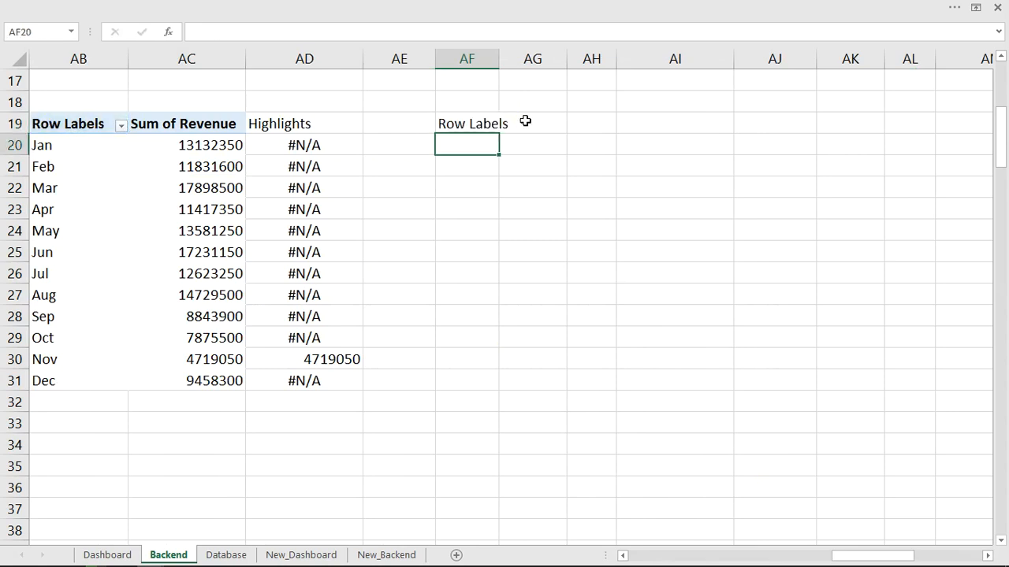
pyautogui.click(522, 122)
pyautogui.write('=')
pyautogui.click(187, 124)
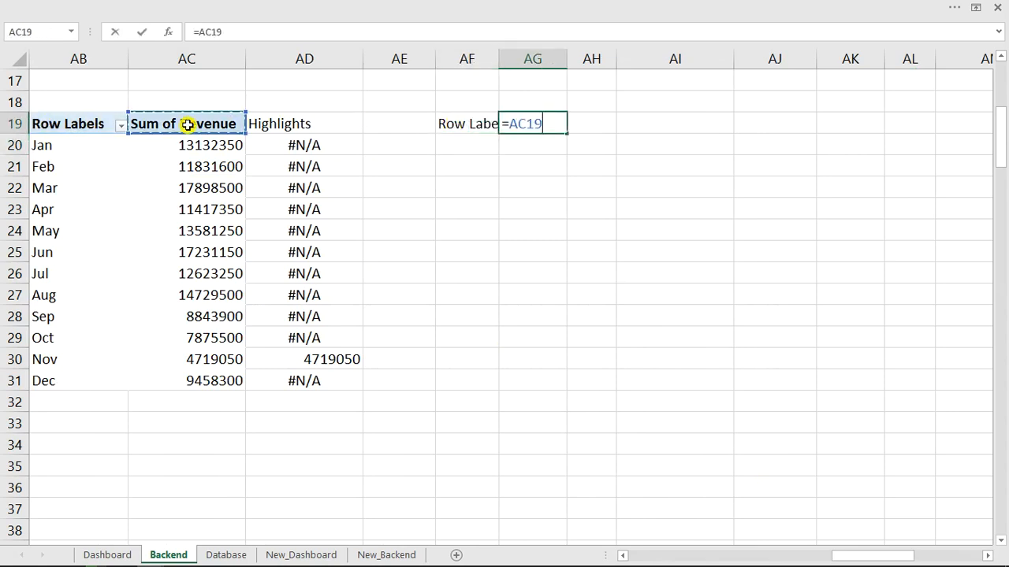
pyautogui.press('Return')
pyautogui.click(593, 124)
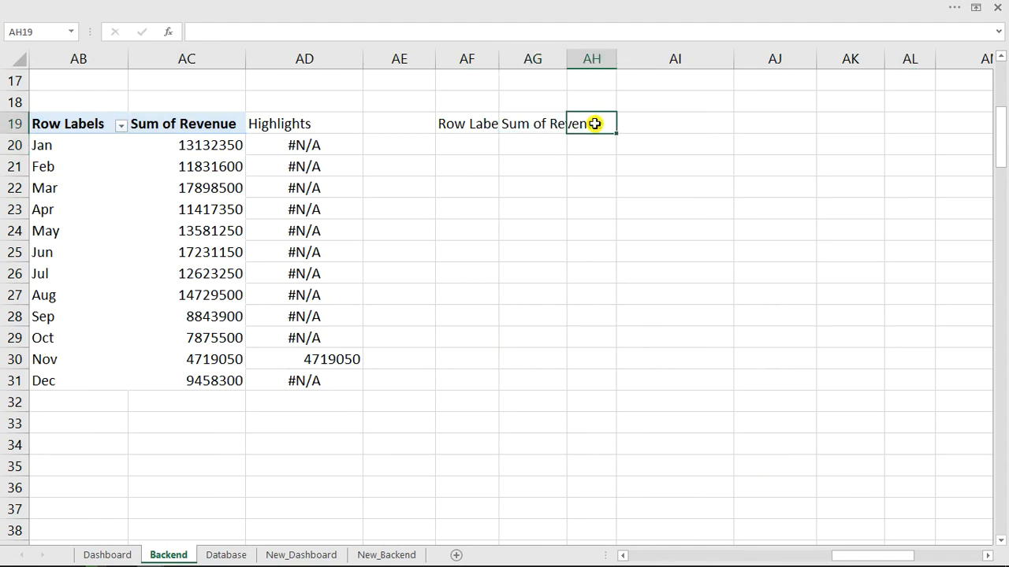
pyautogui.write('=')
pyautogui.click(307, 123)
pyautogui.hotkey('ctrl', 'Return')
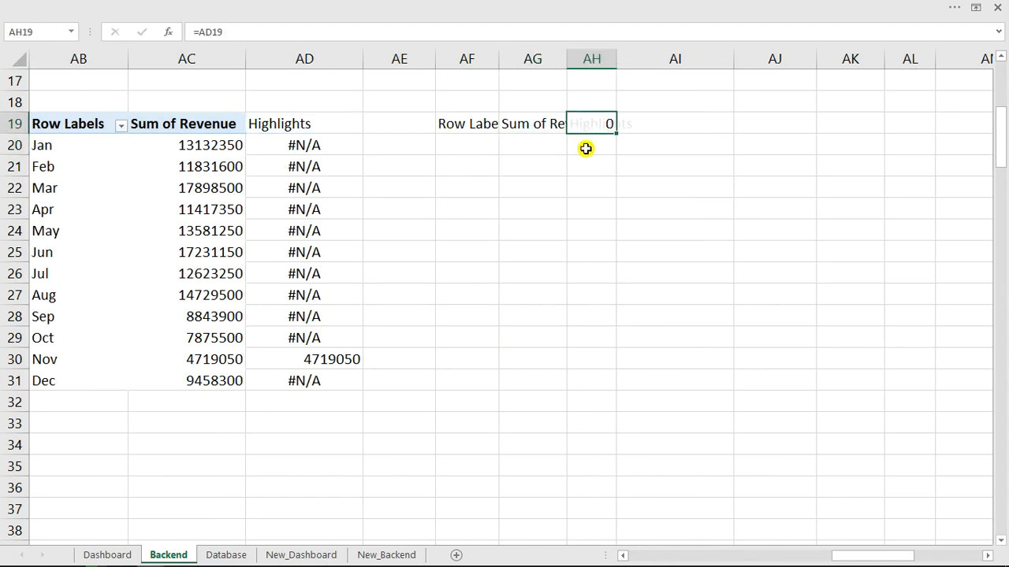
# Autofit columns AF:AH and extend the linked formulas down through row 31.
pyautogui.moveTo(464, 58); pyautogui.dragTo(615, 66)
pyautogui.doubleClick(567, 62)
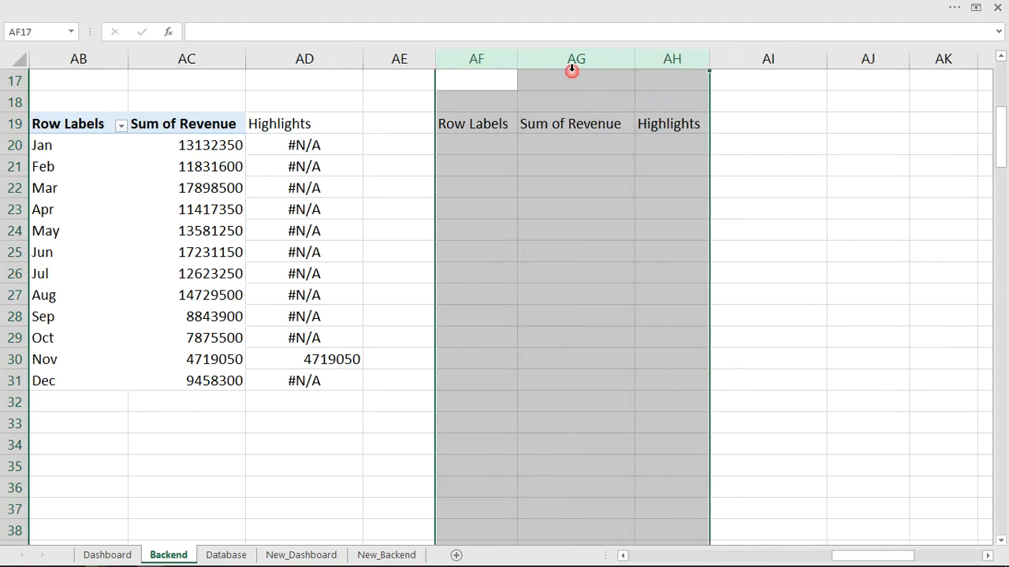
pyautogui.click(480, 140)
pyautogui.moveTo(457, 124)
pyautogui.mouseDown()
pyautogui.moveTo(675, 124)
pyautogui.moveTo(697, 234)
pyautogui.moveTo(674, 388)
pyautogui.mouseUp()
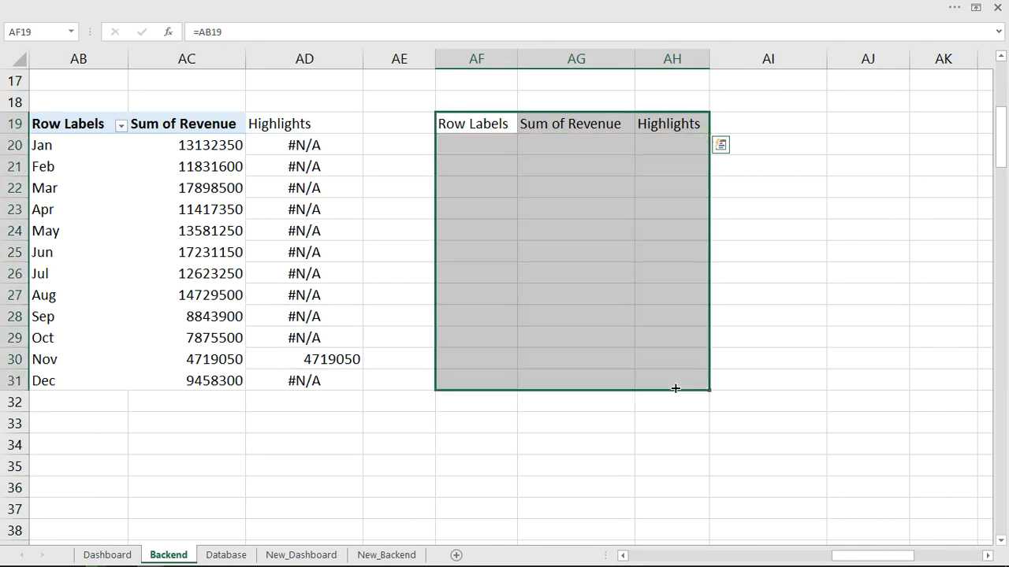
pyautogui.click(597, 226)
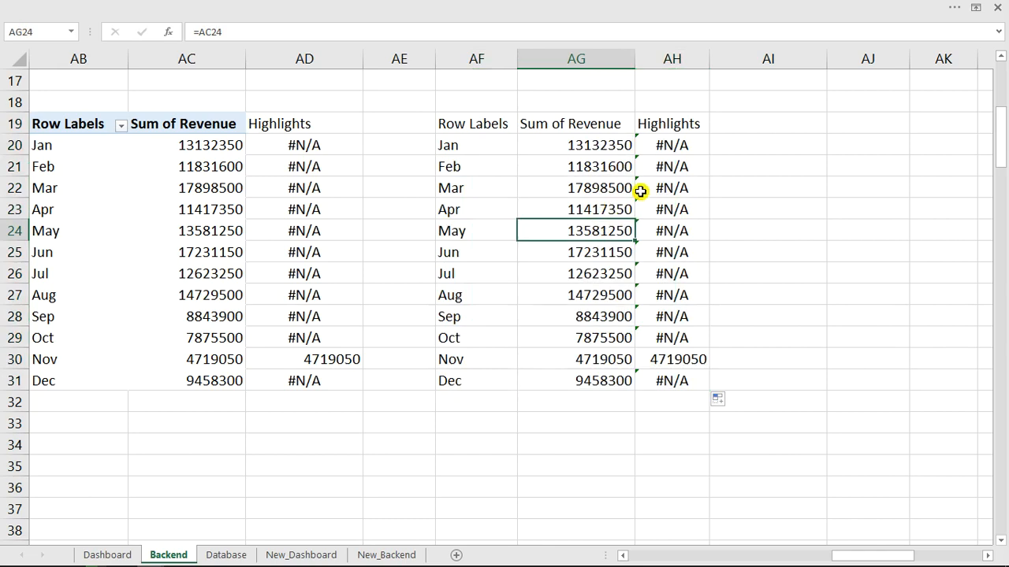
pyautogui.click(664, 143)
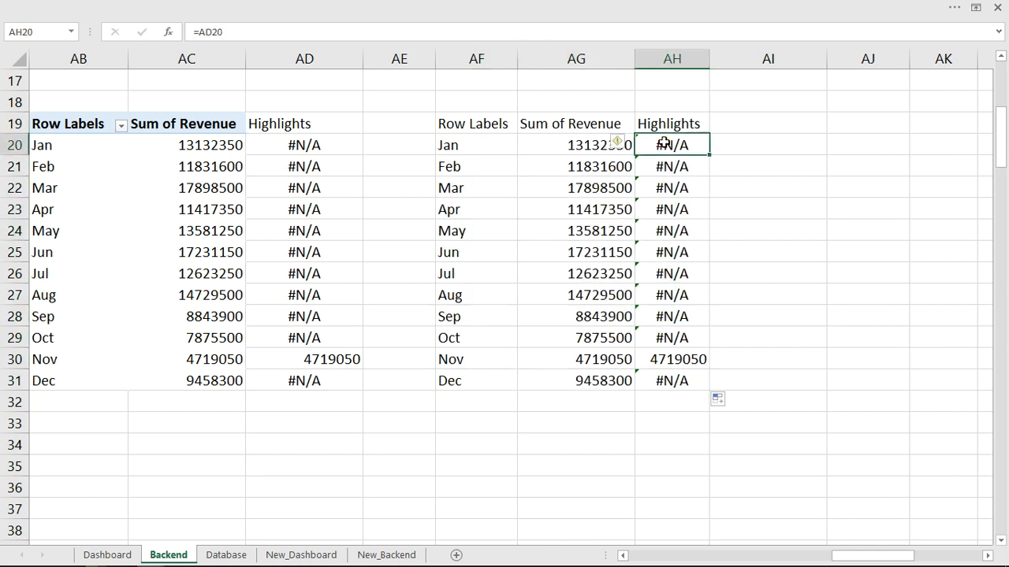
pyautogui.click(675, 360)
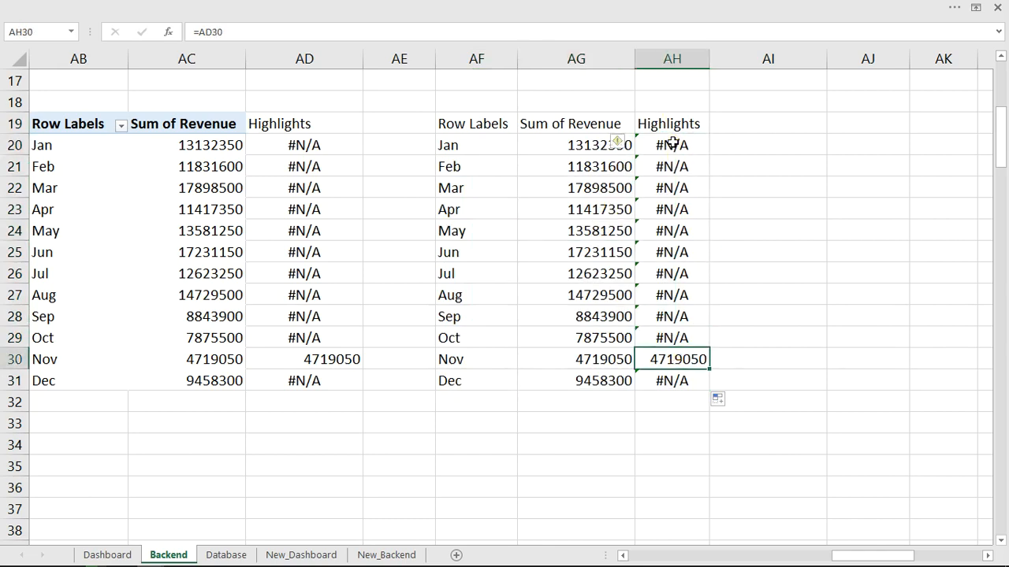
# Format AH20:AH31 with custom code $#,##0.0,,"M" so November reads $4.7M.
pyautogui.moveTo(672, 143); pyautogui.dragTo(685, 384)
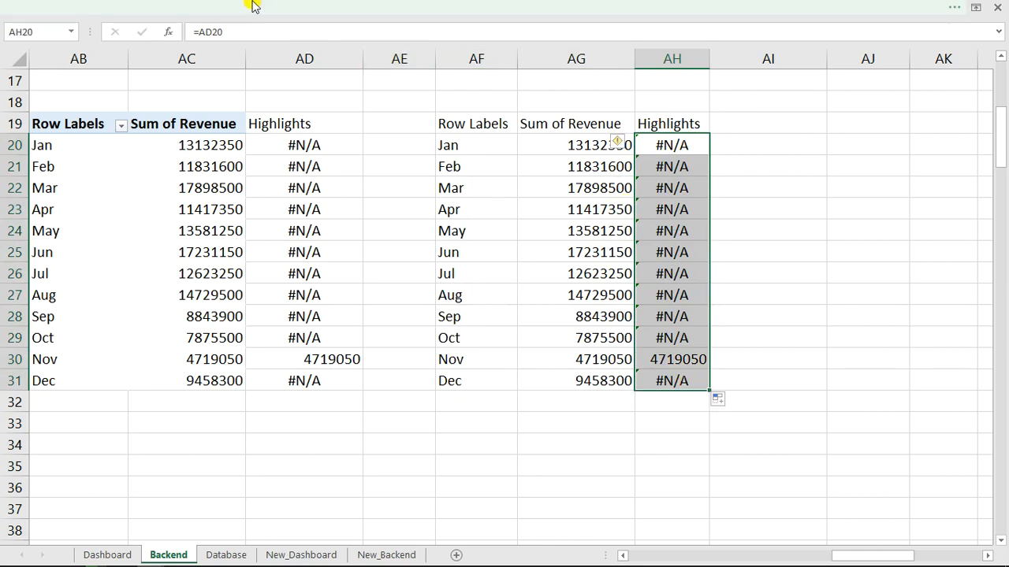
pyautogui.rightClick(667, 194)
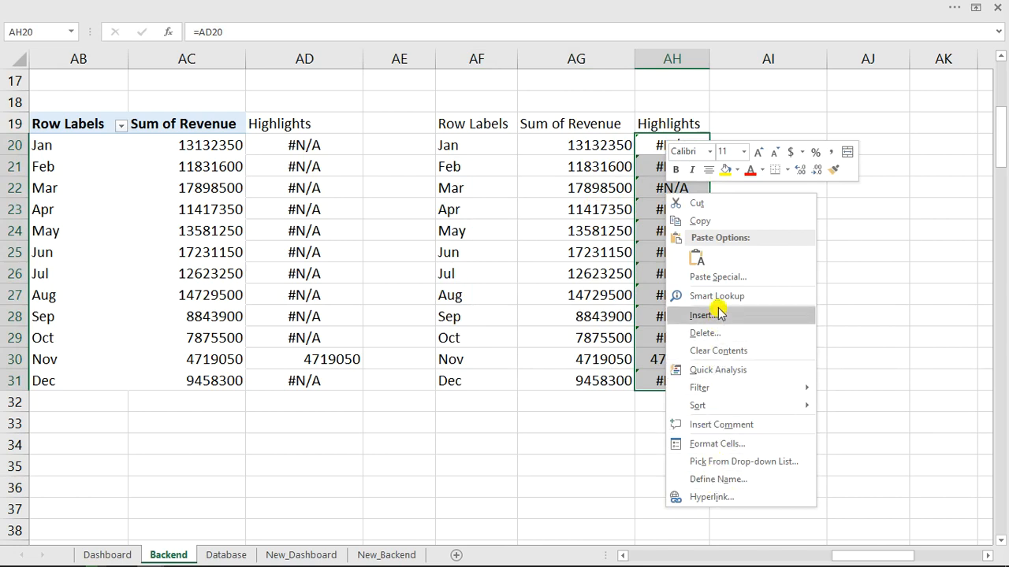
pyautogui.click(631, 225)
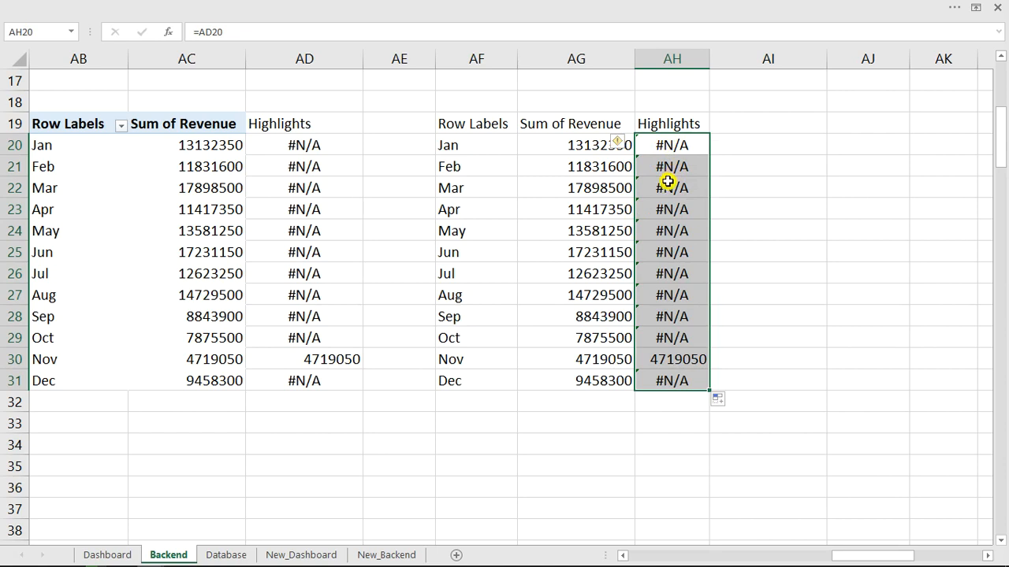
pyautogui.hotkey('ctrl', '1')
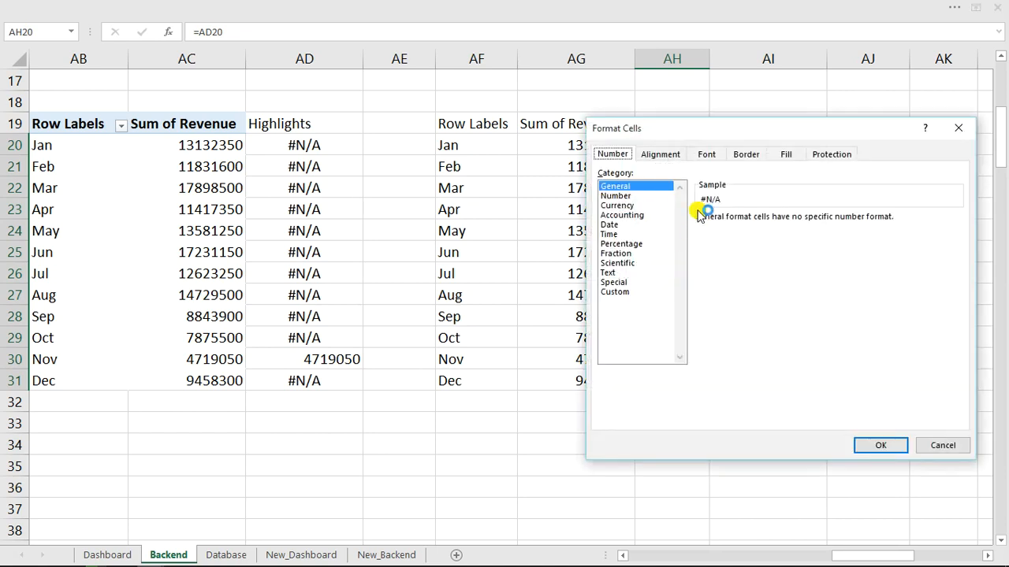
pyautogui.click(616, 292)
pyautogui.moveTo(955, 263); pyautogui.dragTo(958, 334)
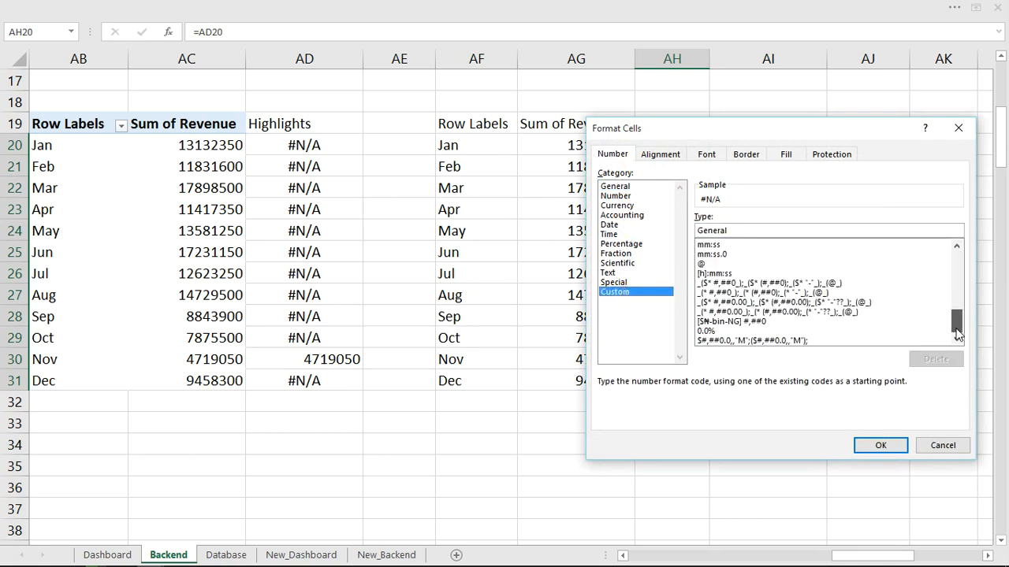
pyautogui.click(761, 340)
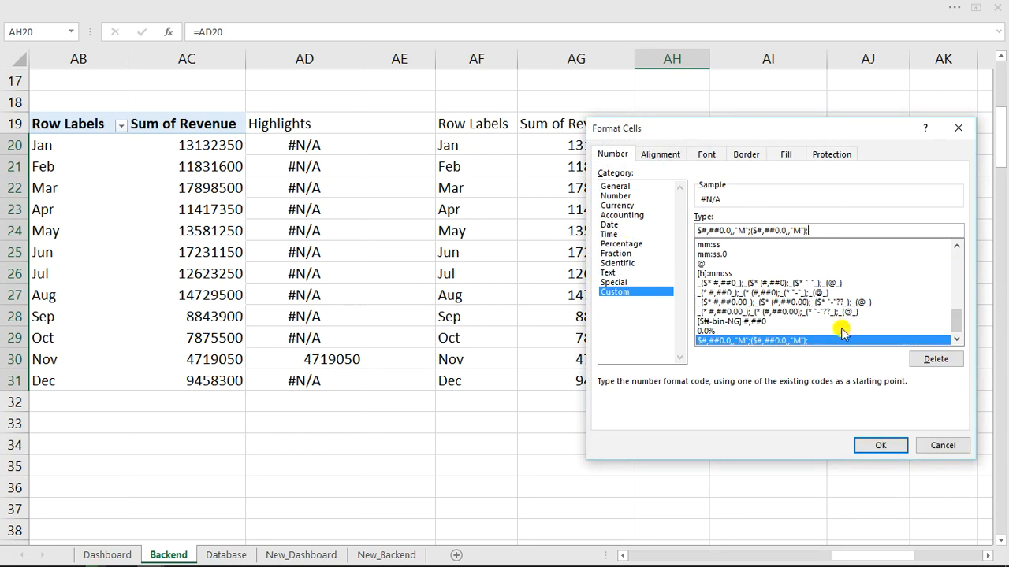
pyautogui.click(879, 448)
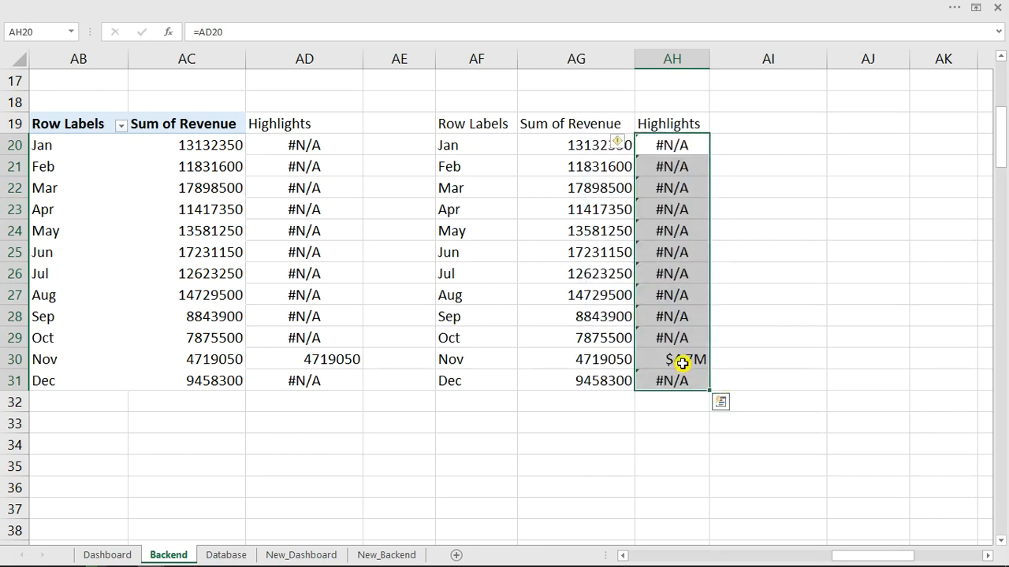
# Give AG20:AG31 Comma Style with no decimals, then select the table AF19:AH31.
pyautogui.moveTo(606, 146); pyautogui.dragTo(607, 383)
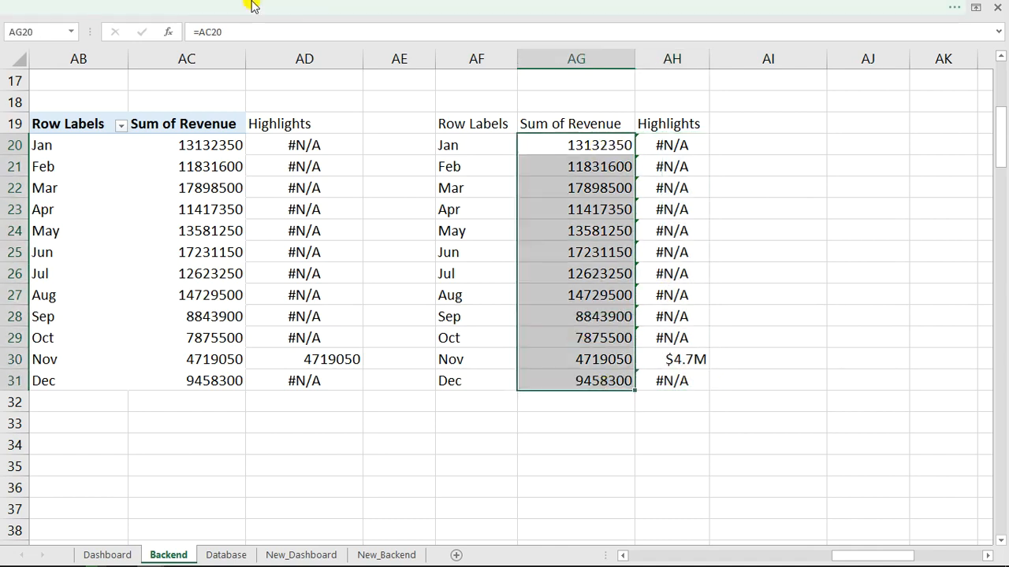
pyautogui.click(488, 6)
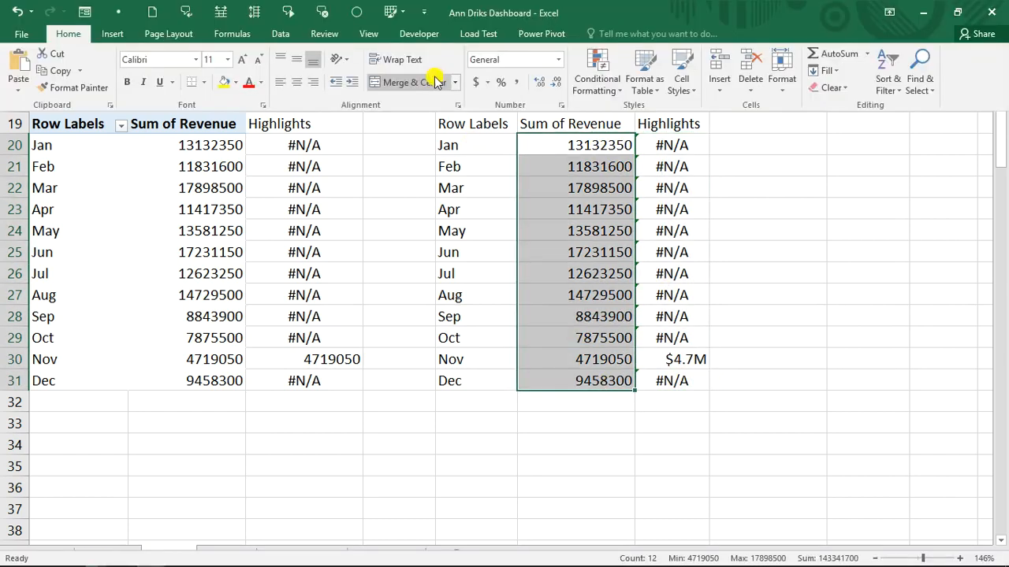
pyautogui.click(517, 85)
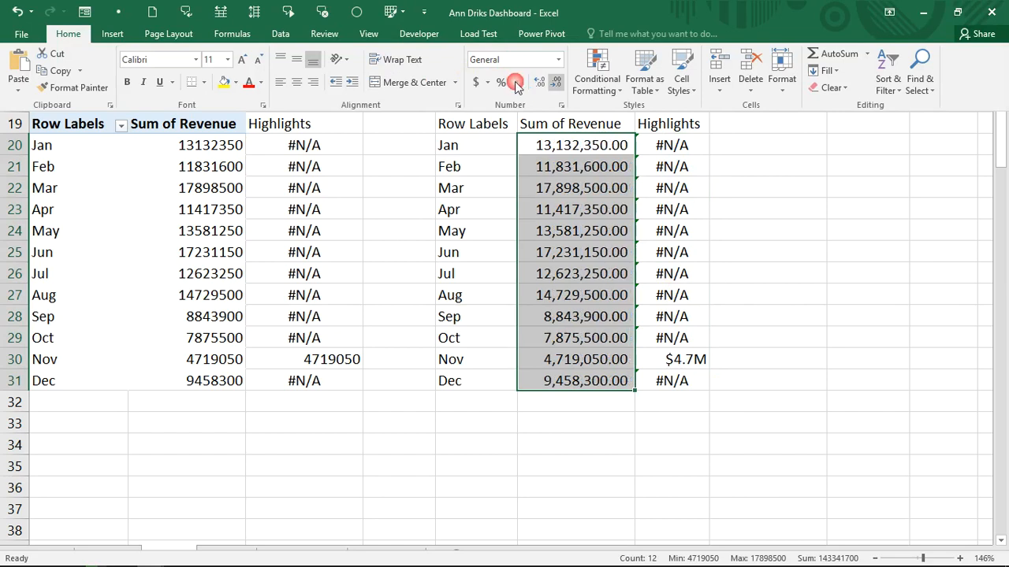
pyautogui.click(556, 84)
pyautogui.click(556, 83)
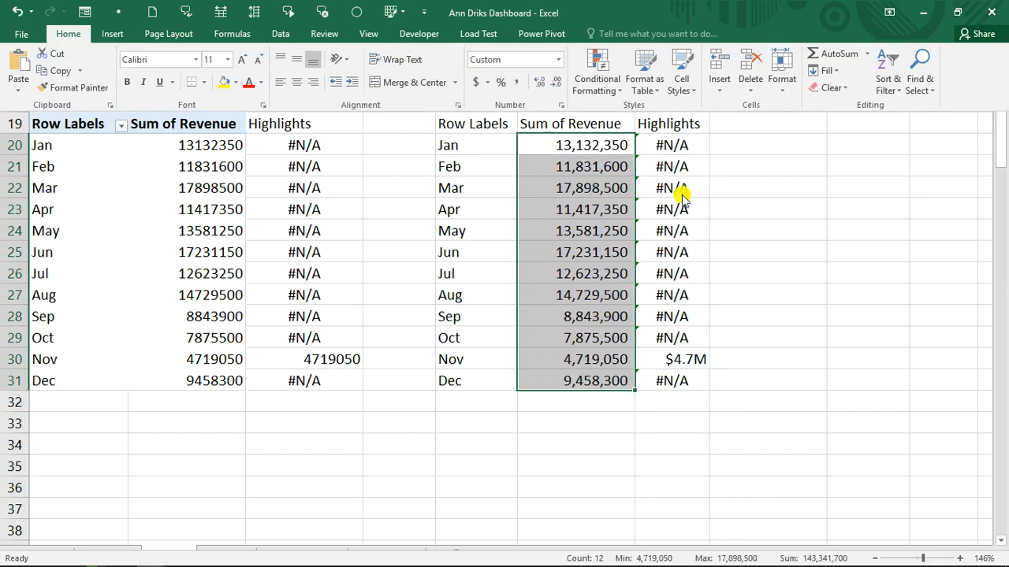
pyautogui.click(674, 180)
pyautogui.click(674, 180)
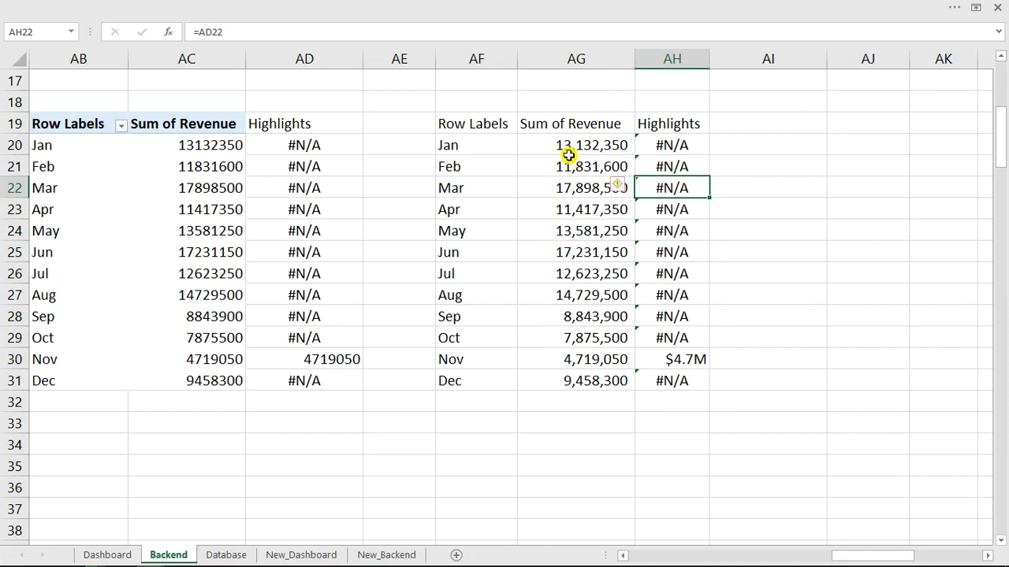
pyautogui.moveTo(455, 126); pyautogui.dragTo(677, 386)
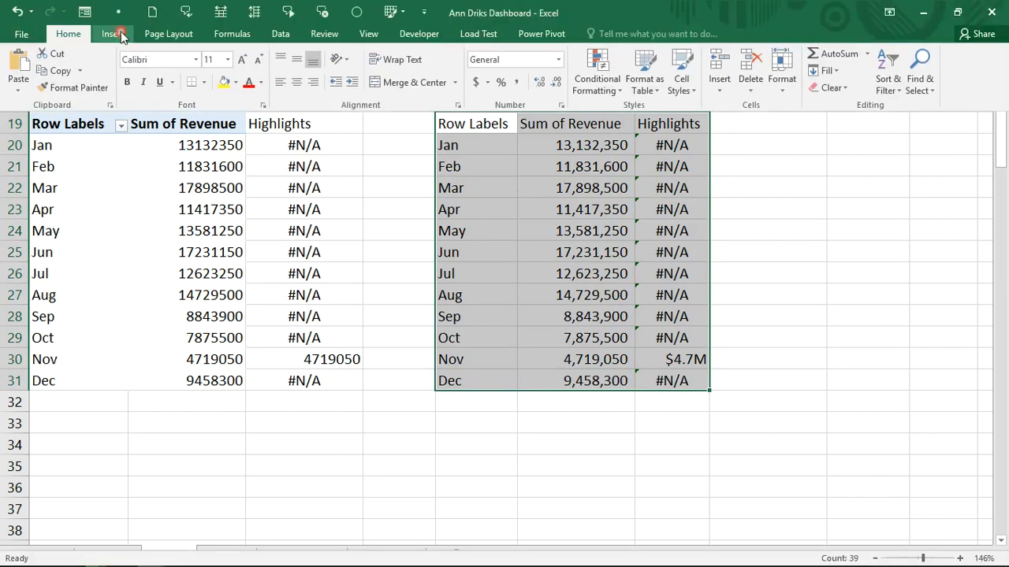
# Browse the line chart types without inserting a chart.
pyautogui.click(112, 33)
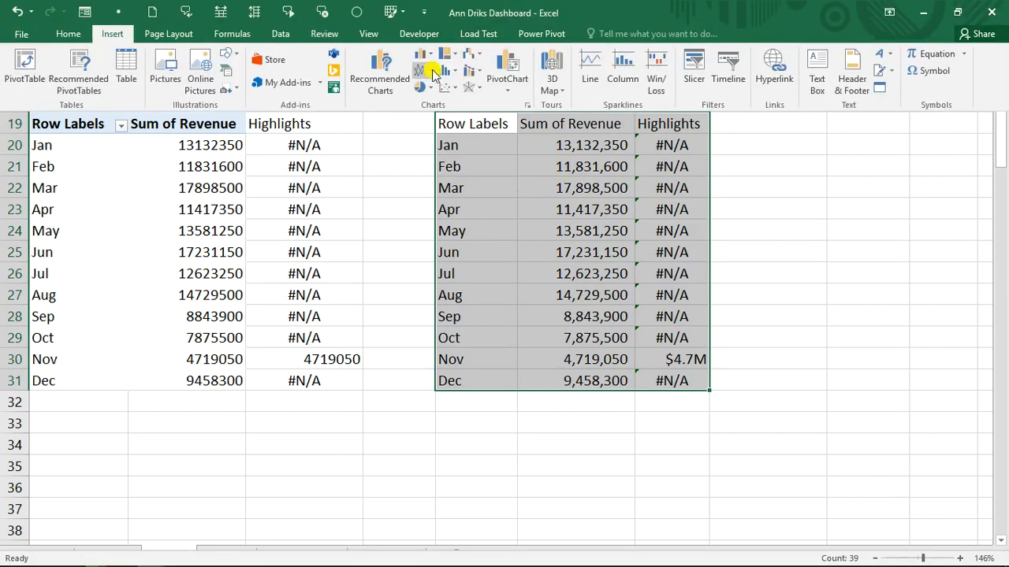
pyautogui.click(425, 70)
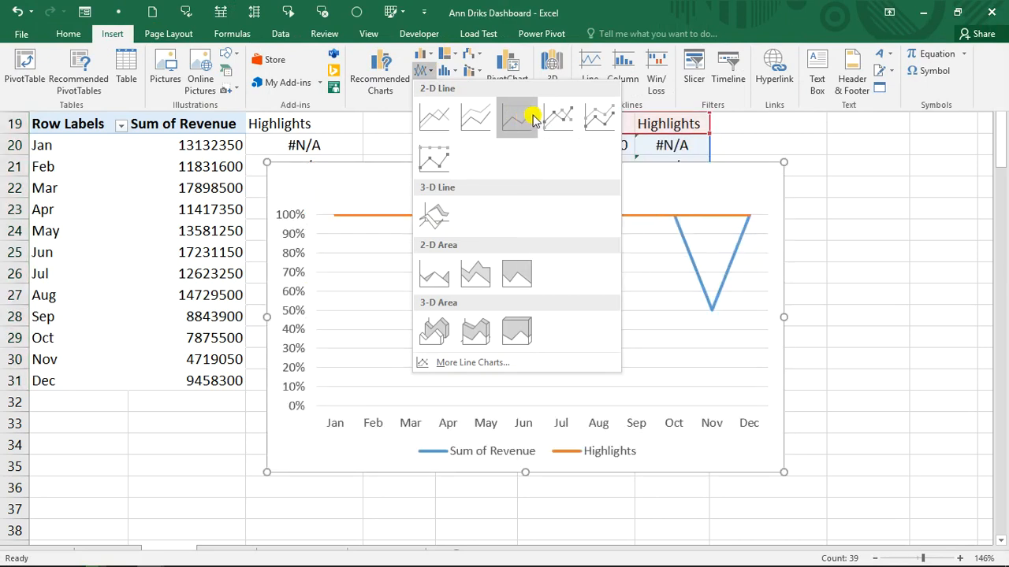
pyautogui.click(765, 150)
pyautogui.click(670, 166)
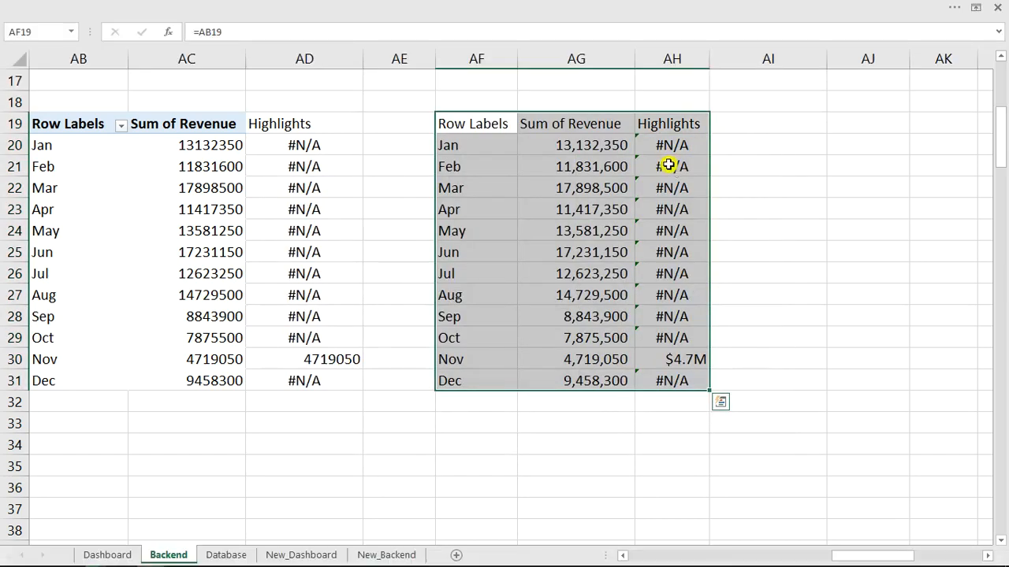
pyautogui.click(656, 185)
pyautogui.click(667, 247)
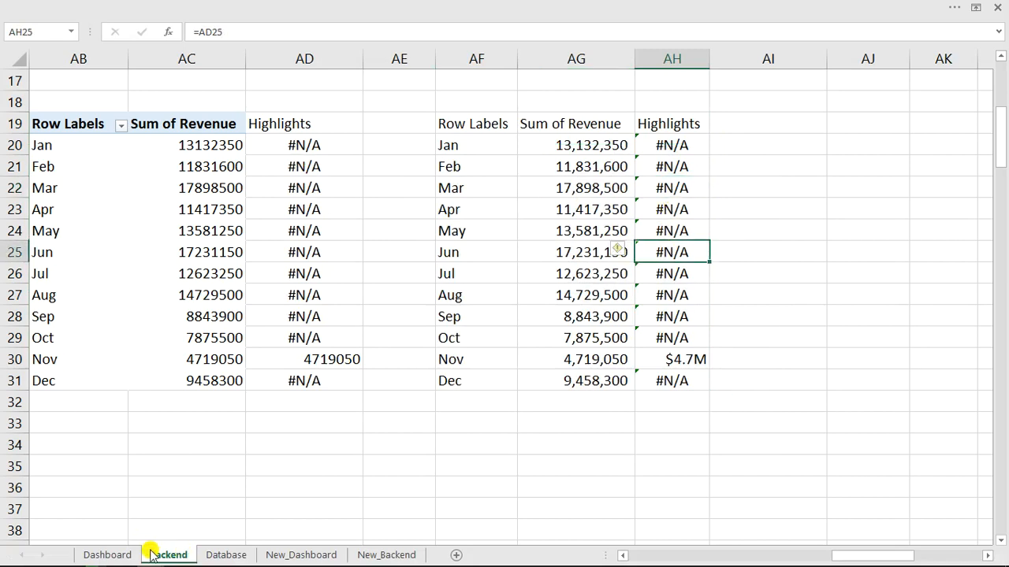
# Set the Dashboard's monthly sales view to Max Sales.
pyautogui.click(114, 556)
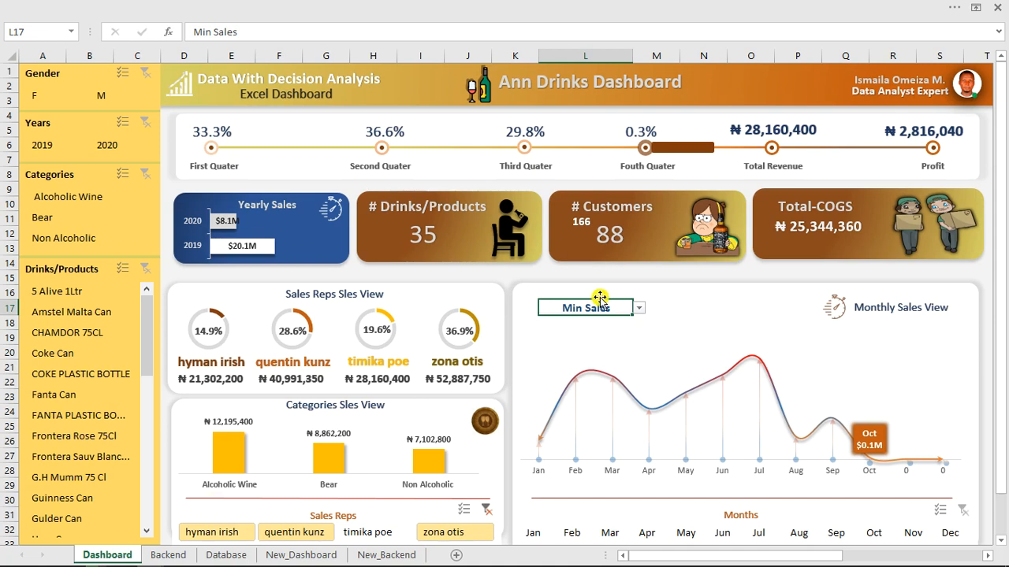
pyautogui.click(641, 309)
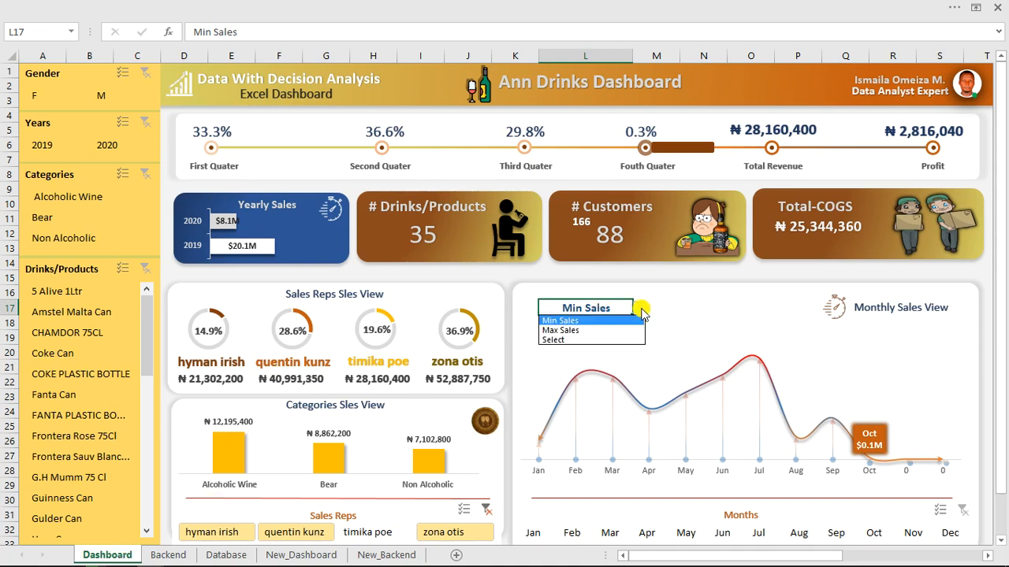
pyautogui.click(590, 331)
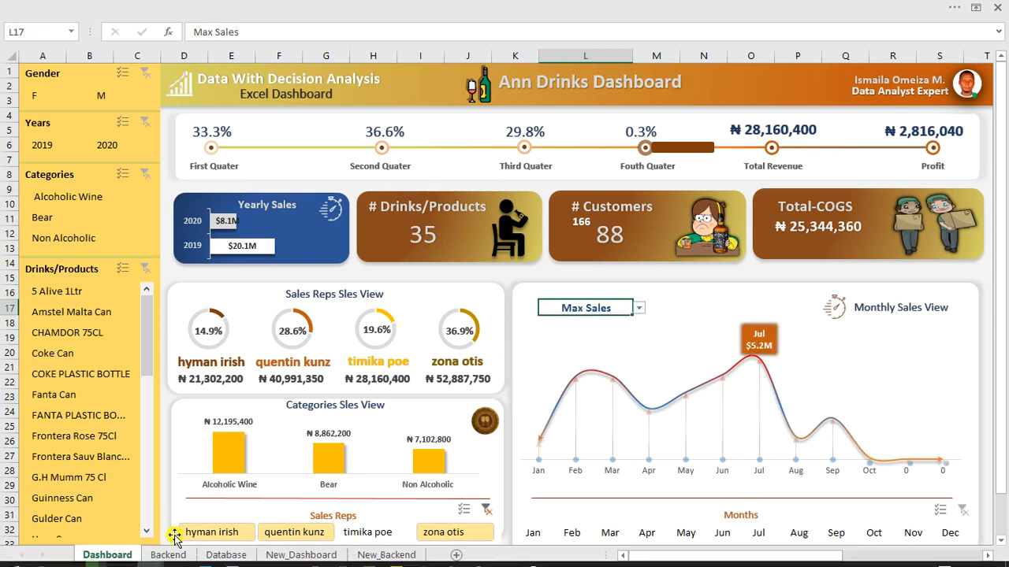
# On the Backend sheet, select the helper table AF19:AH31, now flagging March at $17.9M.
pyautogui.click(164, 555)
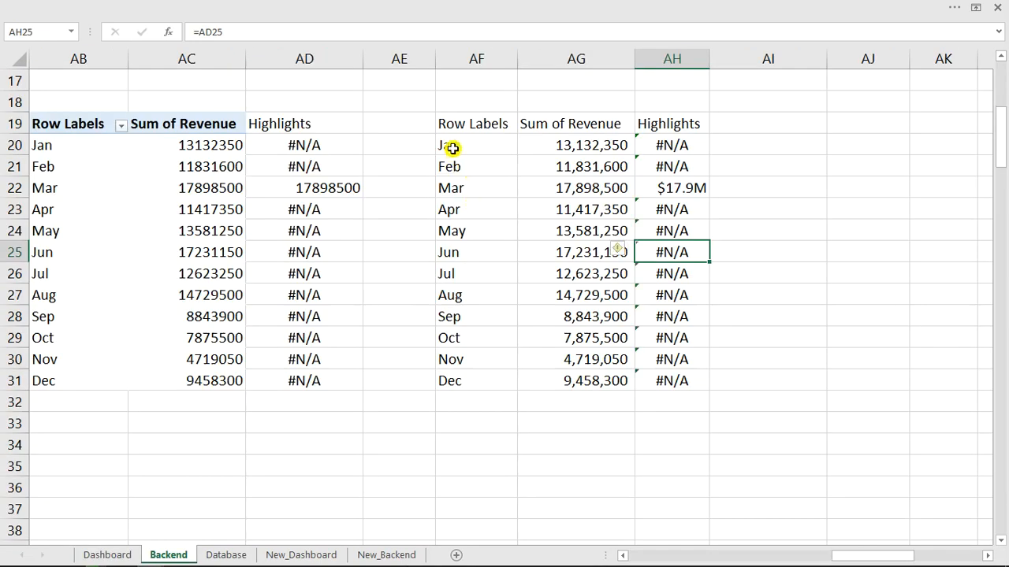
pyautogui.moveTo(452, 146); pyautogui.dragTo(536, 142)
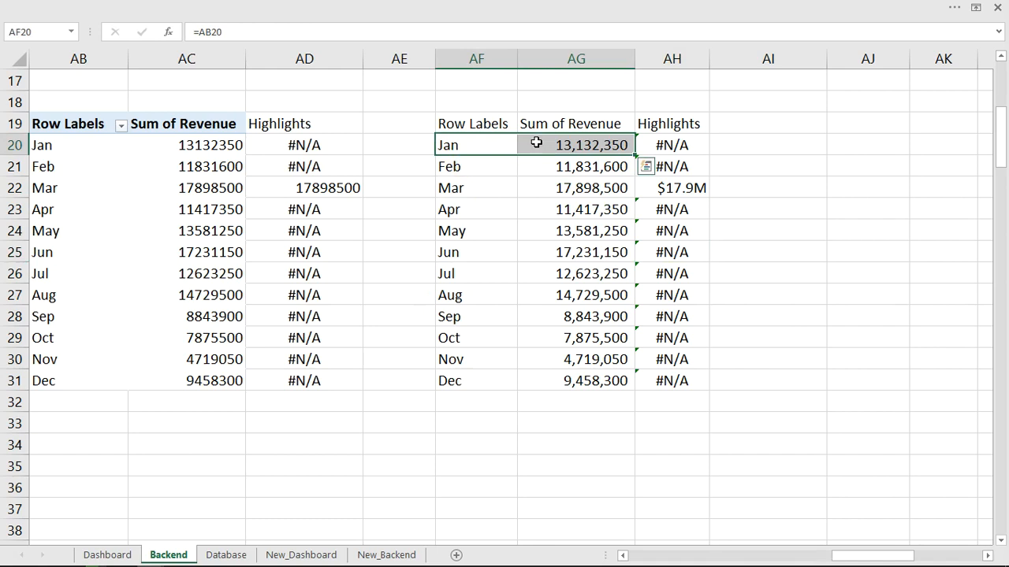
pyautogui.click(120, 555)
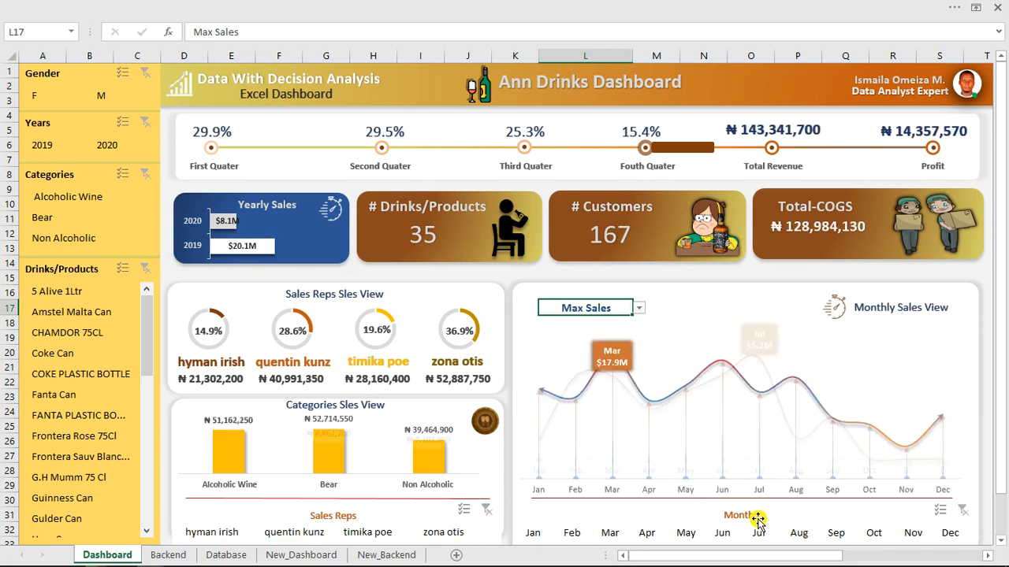
pyautogui.click(163, 555)
pyautogui.click(431, 145)
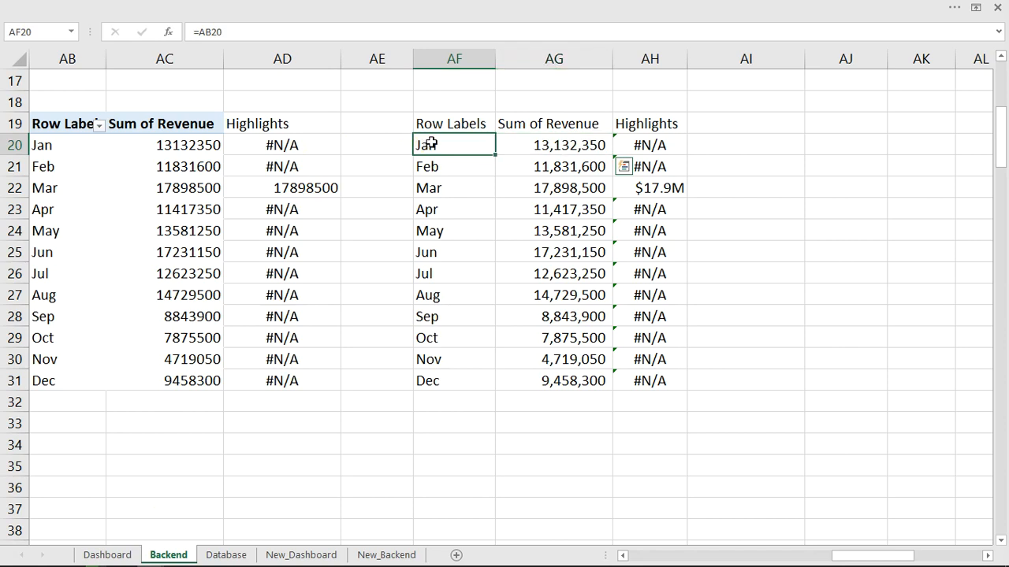
pyautogui.moveTo(426, 126); pyautogui.dragTo(664, 384)
# Insert a Line with Markers chart and delete its value axis and legend.
pyautogui.click(351, 7)
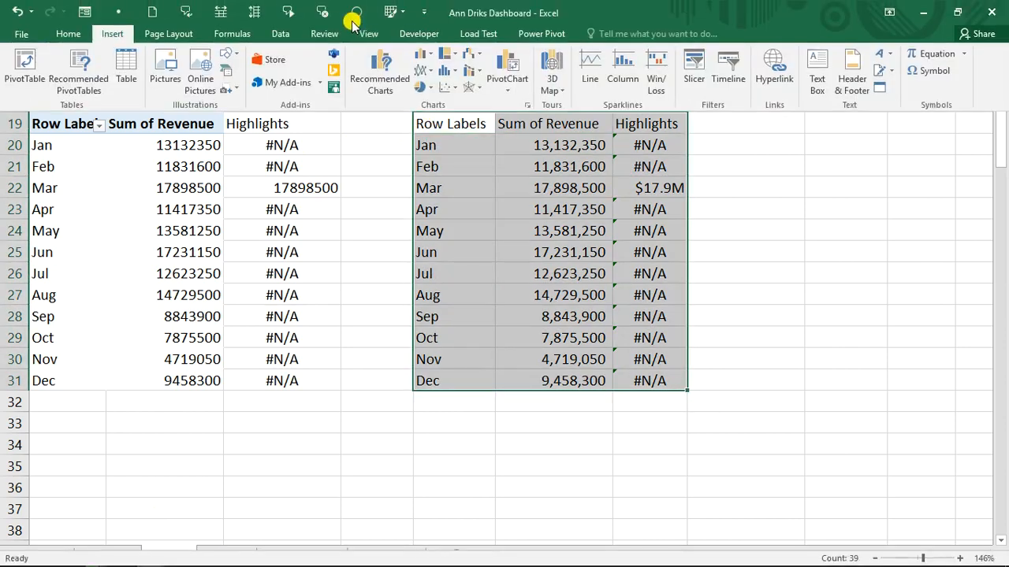
pyautogui.click(433, 76)
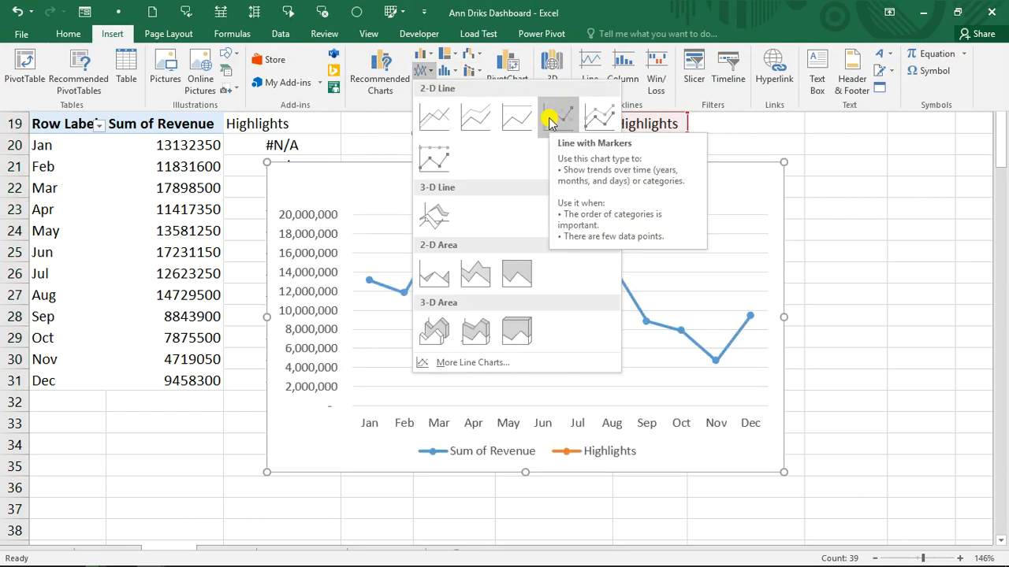
pyautogui.click(549, 118)
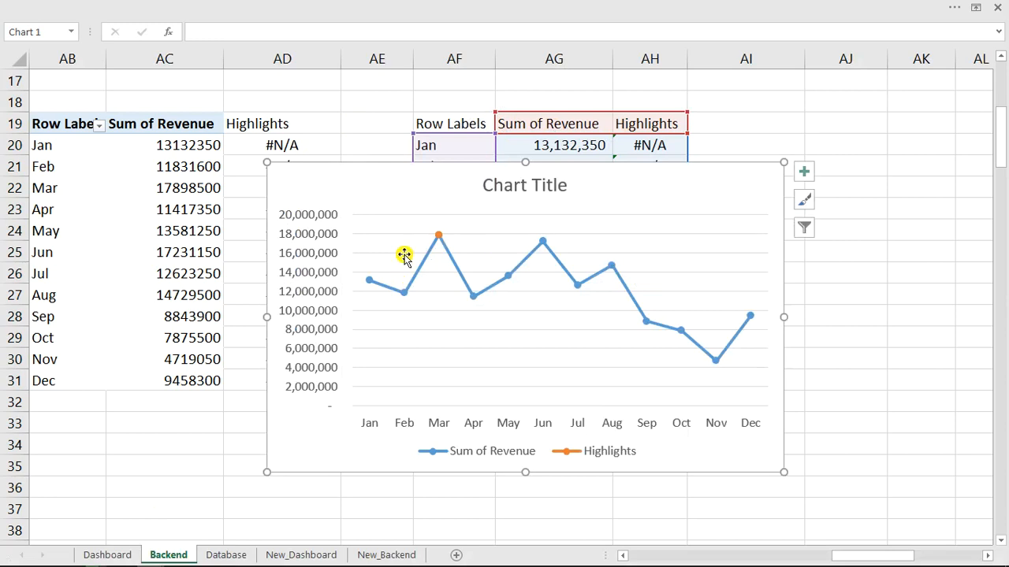
pyautogui.click(307, 245)
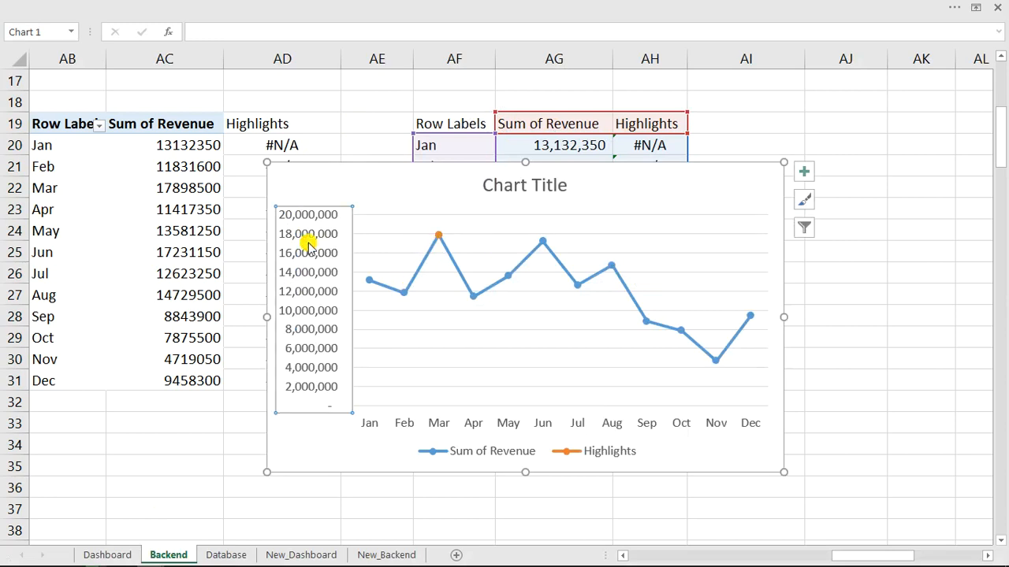
pyautogui.press('Delete')
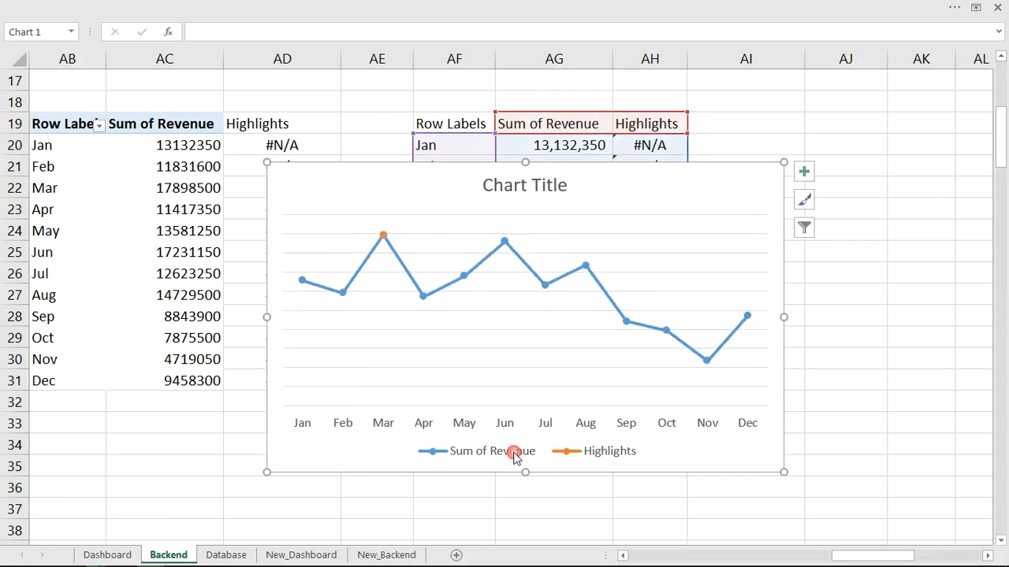
pyautogui.click(513, 456)
pyautogui.press('Delete')
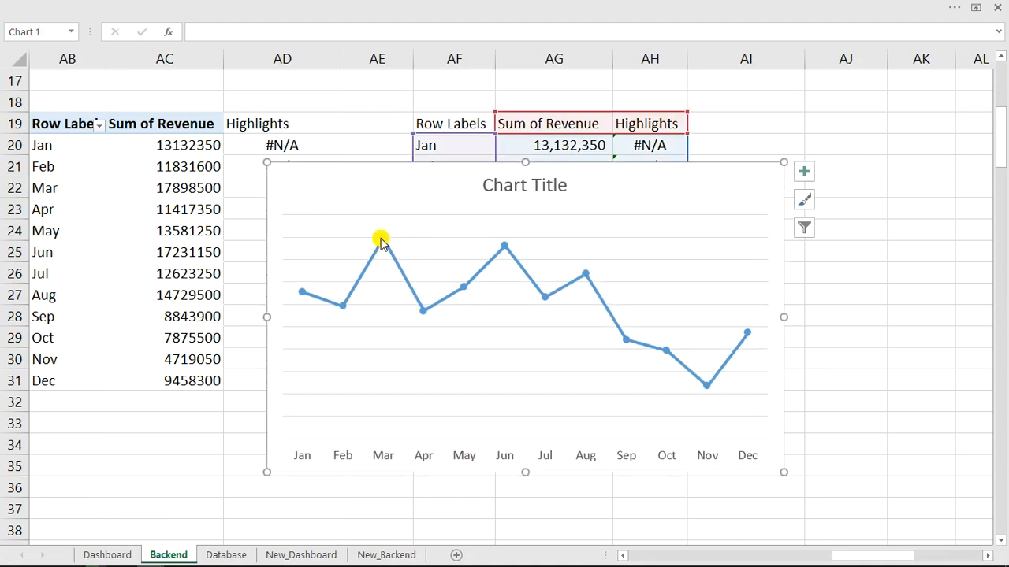
# Add a data label to the Highlights point at March showing $17.9M.
pyautogui.click(381, 240)
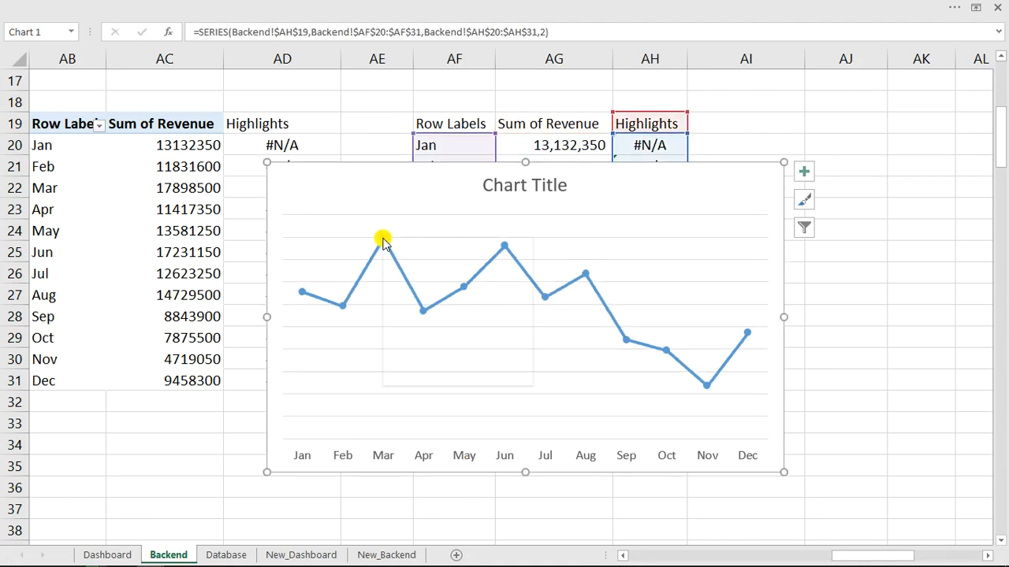
pyautogui.rightClick(381, 239)
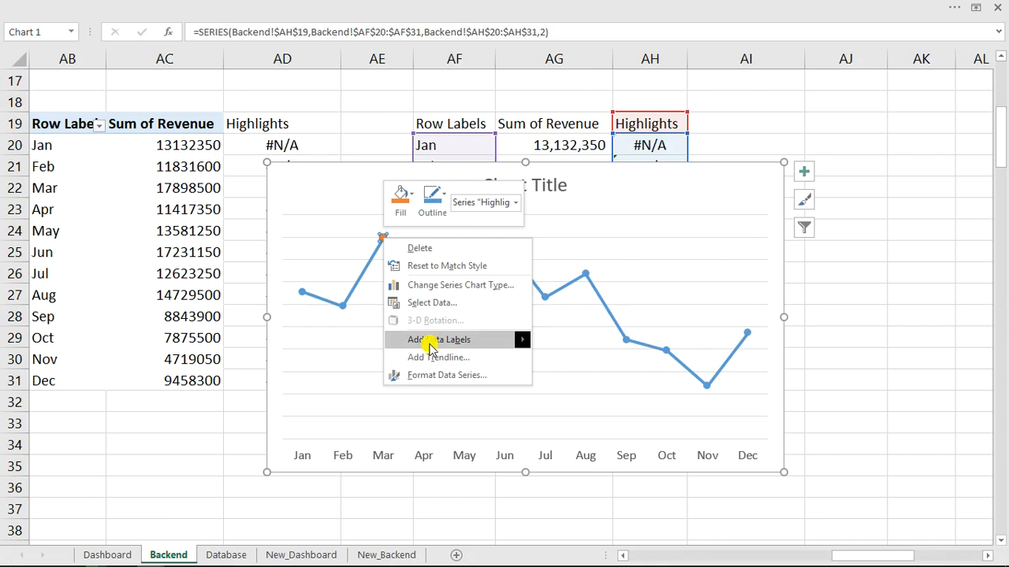
pyautogui.moveTo(429, 341)
pyautogui.click(612, 342)
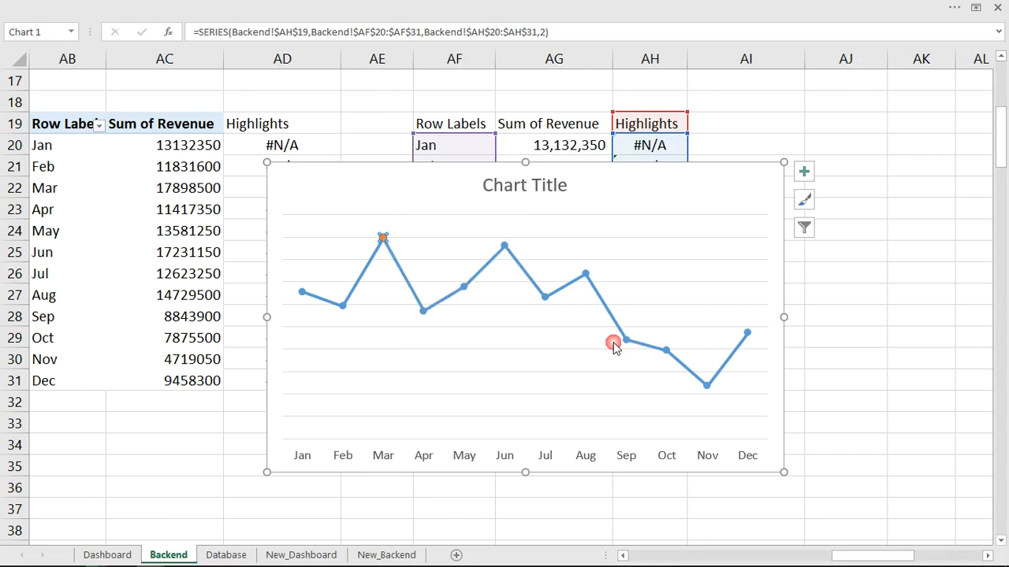
pyautogui.click(552, 184)
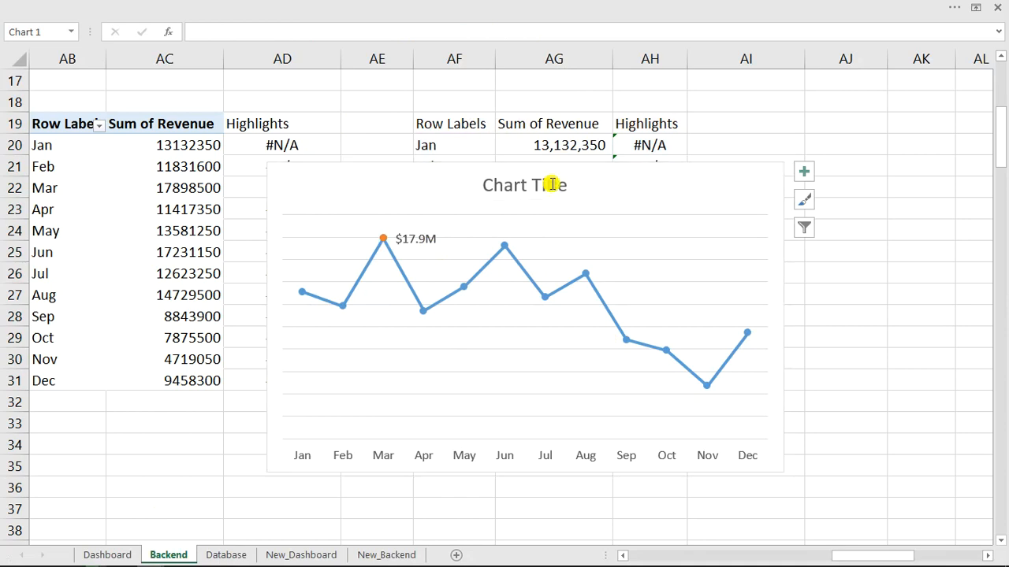
# Delete the chart title and apply Chart Style 3.
pyautogui.press('Delete')
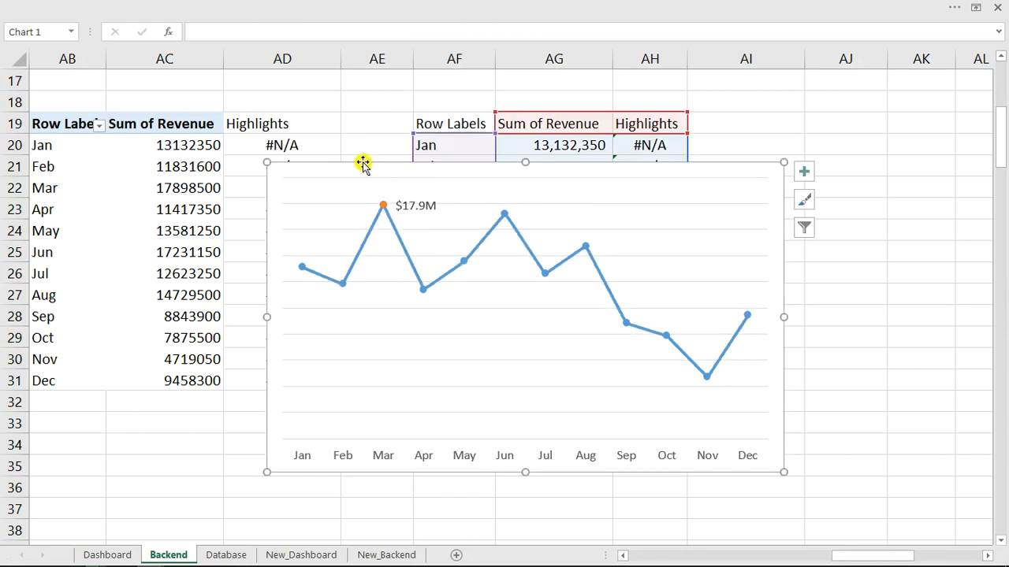
pyautogui.click(384, 6)
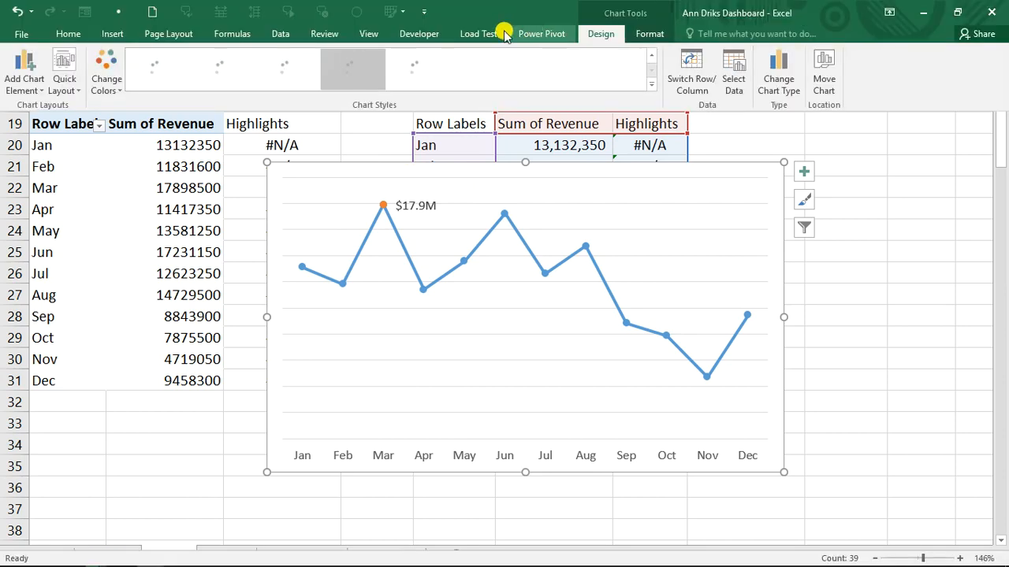
pyautogui.click(650, 88)
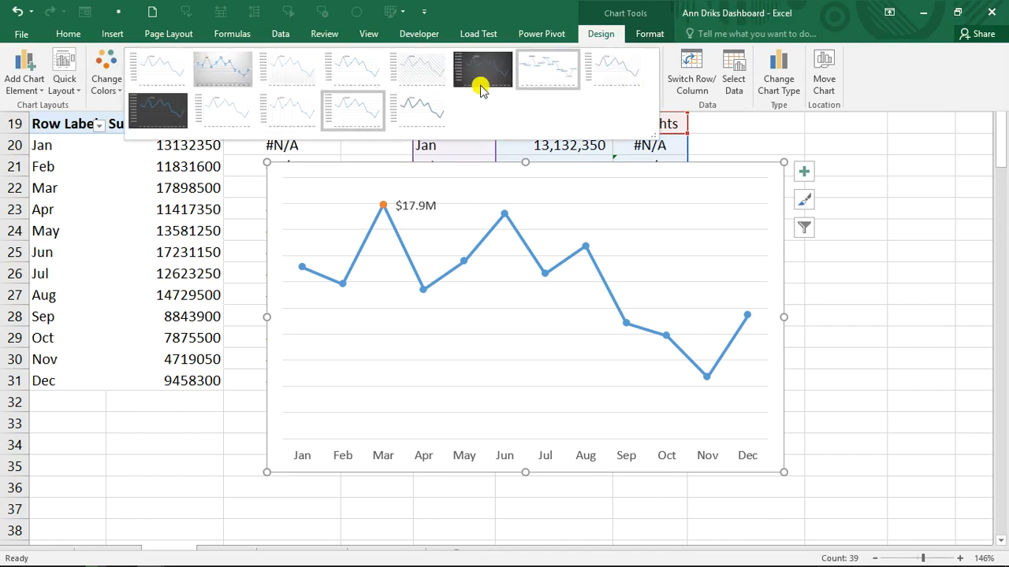
pyautogui.click(277, 76)
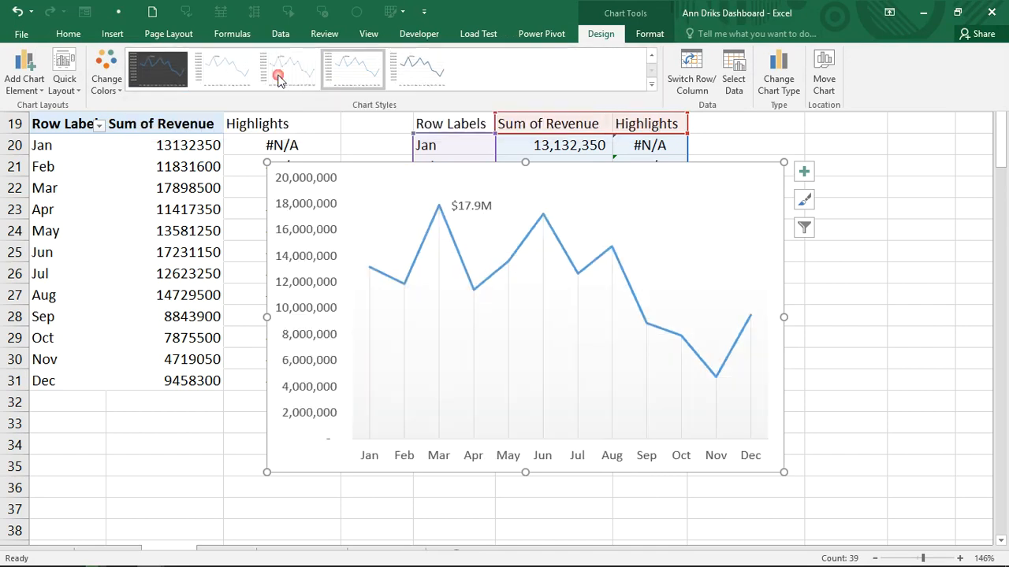
pyautogui.click(311, 234)
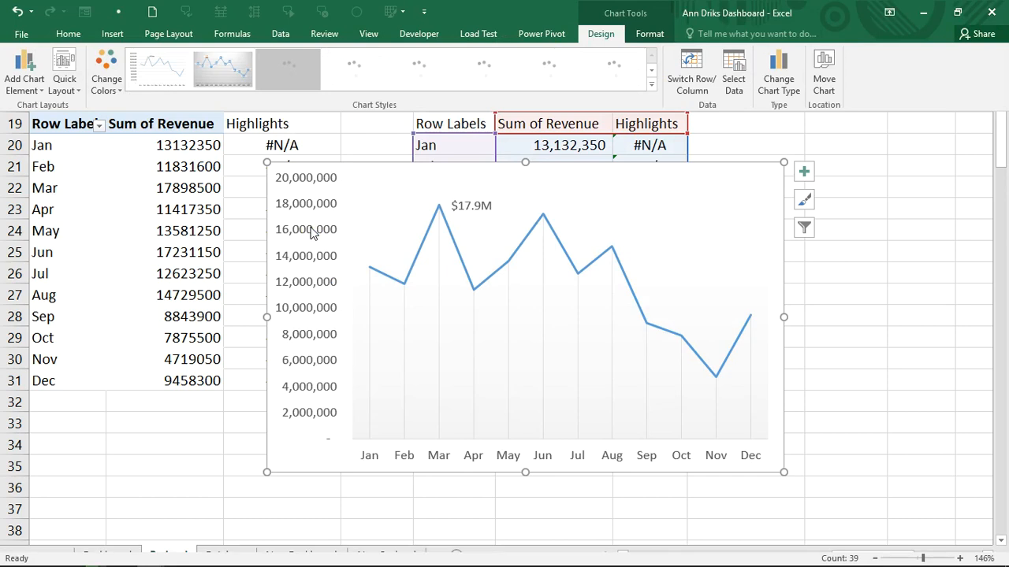
# Delete the restored value axis, shrink the chart, and cut it from Backend.
pyautogui.click(310, 236)
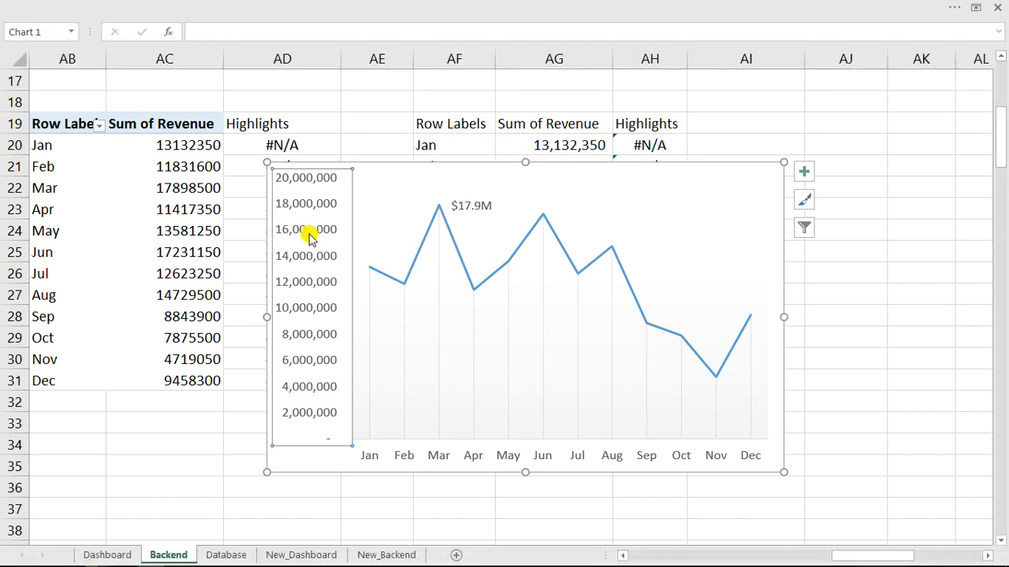
pyautogui.press('Delete')
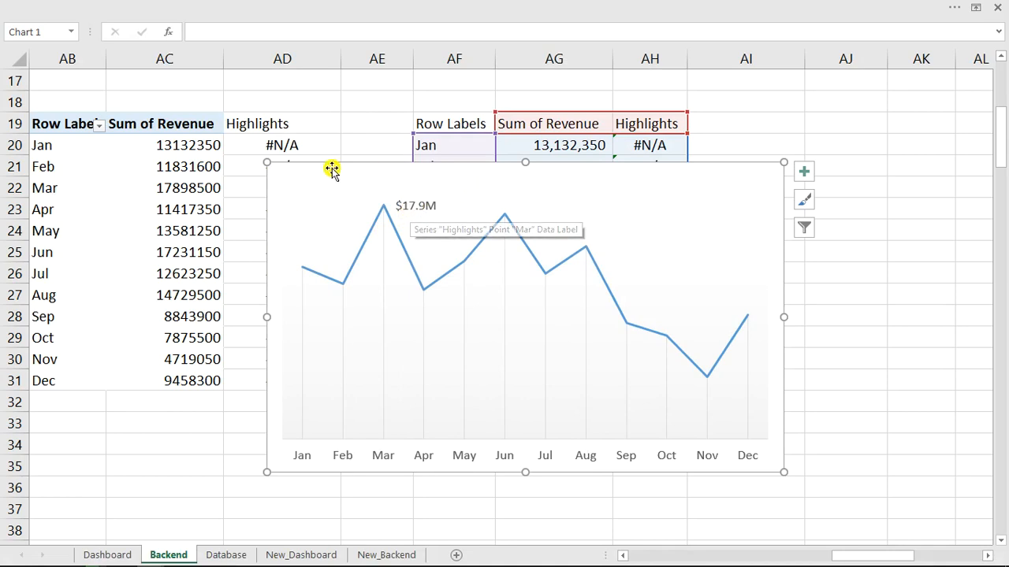
pyautogui.moveTo(267, 162); pyautogui.dragTo(263, 226)
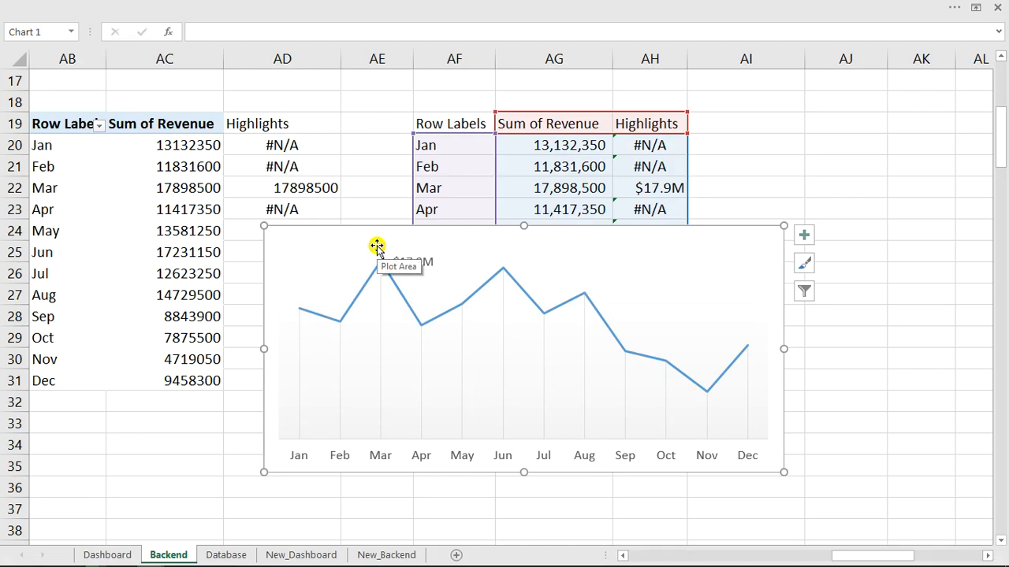
pyautogui.press('Delete')
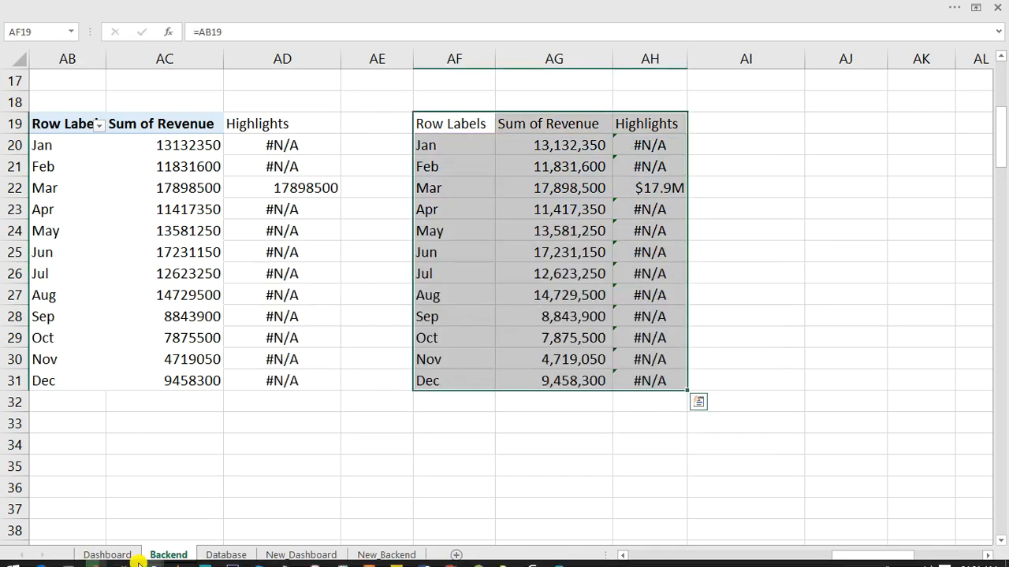
# Paste the line chart onto the Dashboard, moving it up-left and enlarging it.
pyautogui.click(107, 554)
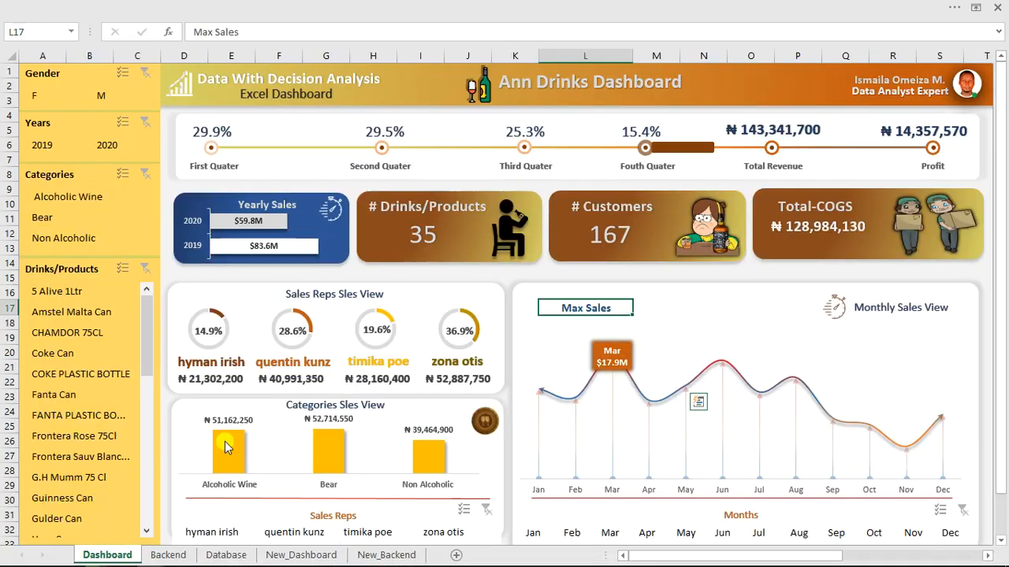
pyautogui.hotkey('ctrl', 'v')
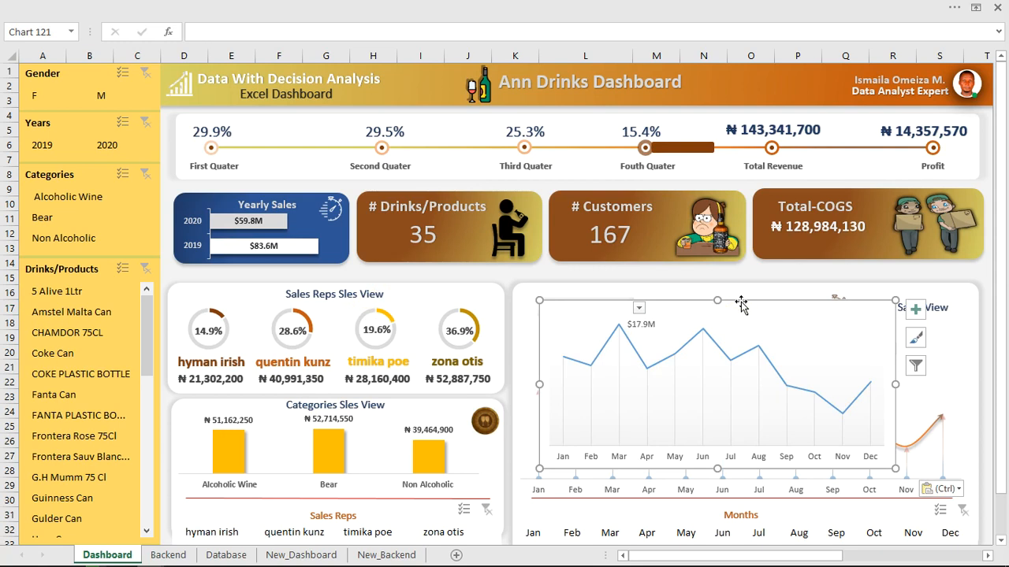
pyautogui.moveTo(741, 304); pyautogui.dragTo(342, 170)
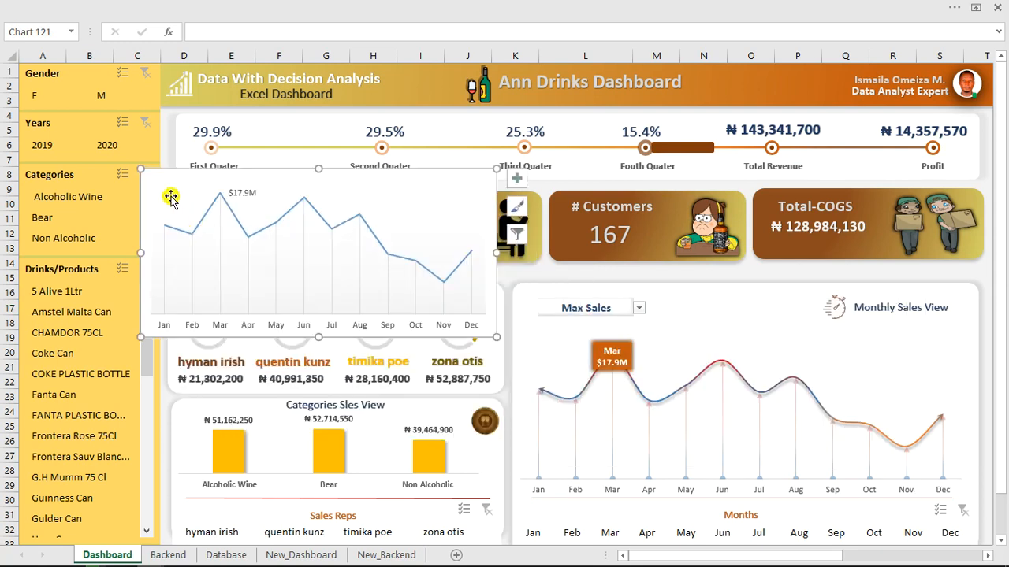
pyautogui.moveTo(138, 167); pyautogui.dragTo(39, 97)
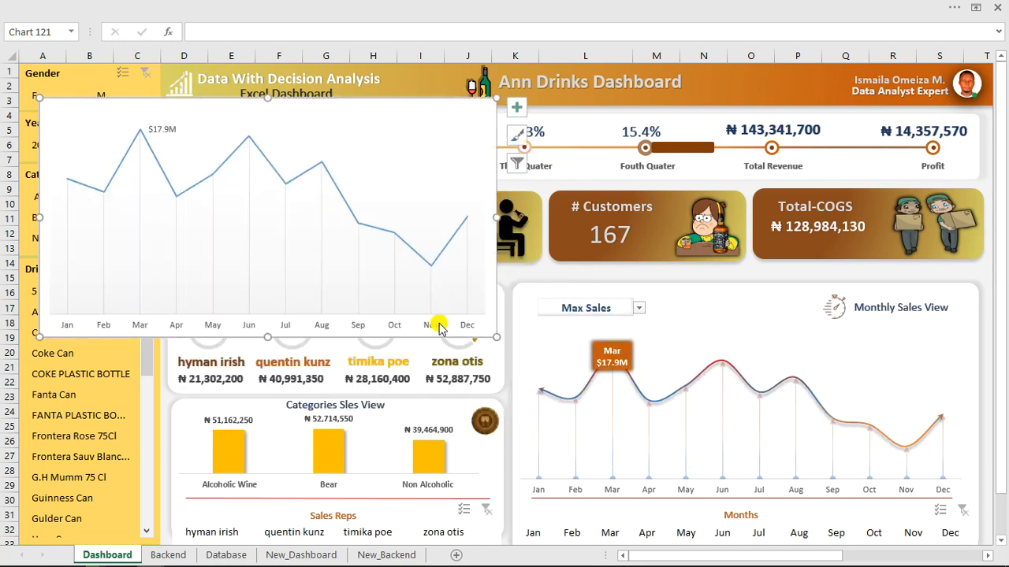
pyautogui.moveTo(494, 337); pyautogui.dragTo(565, 466)
# Reset the sales view to Select, then choose Max Sales so March shows $17.9M.
pyautogui.click(639, 309)
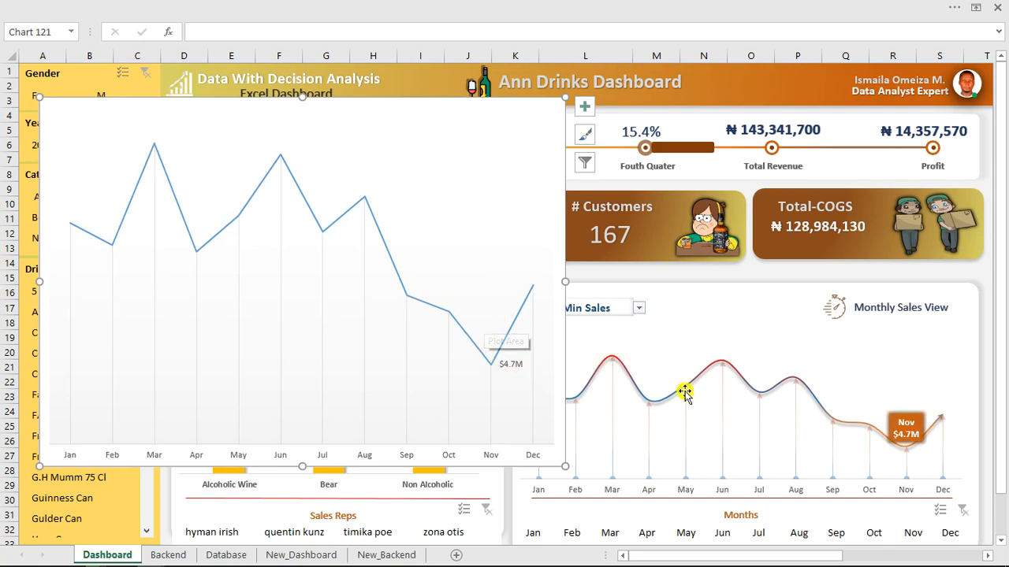
pyautogui.click(639, 309)
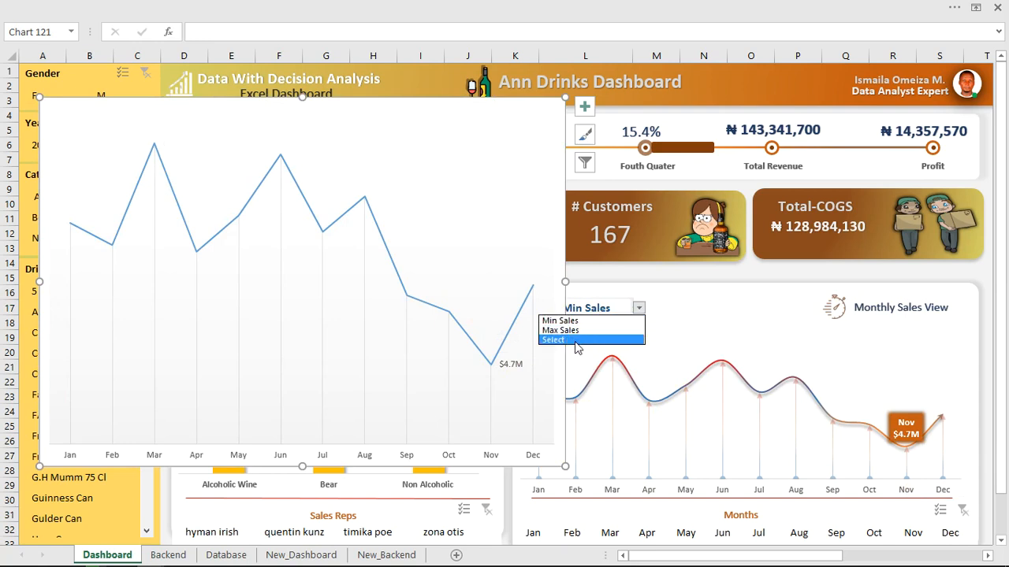
pyautogui.click(579, 340)
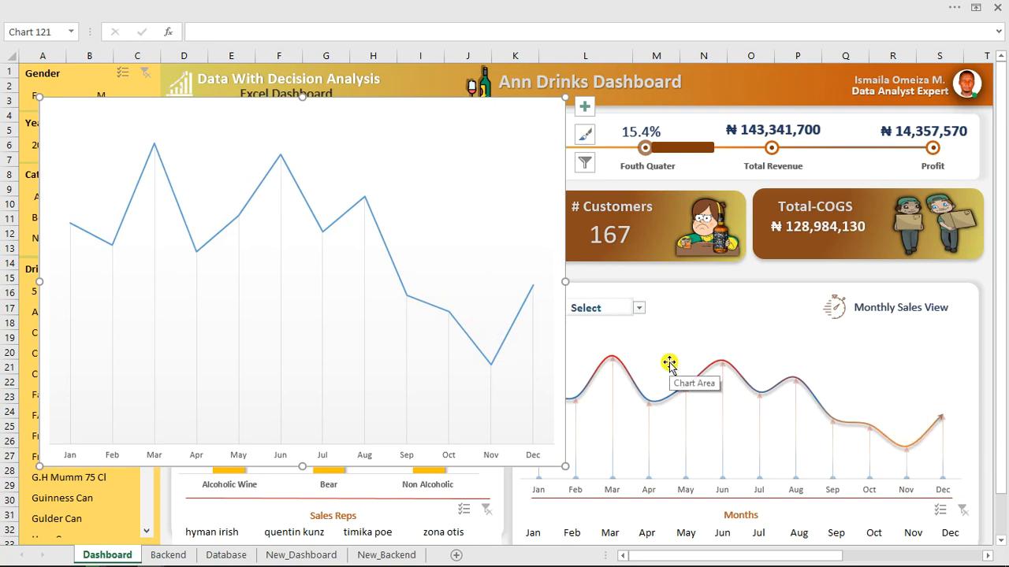
pyautogui.click(639, 308)
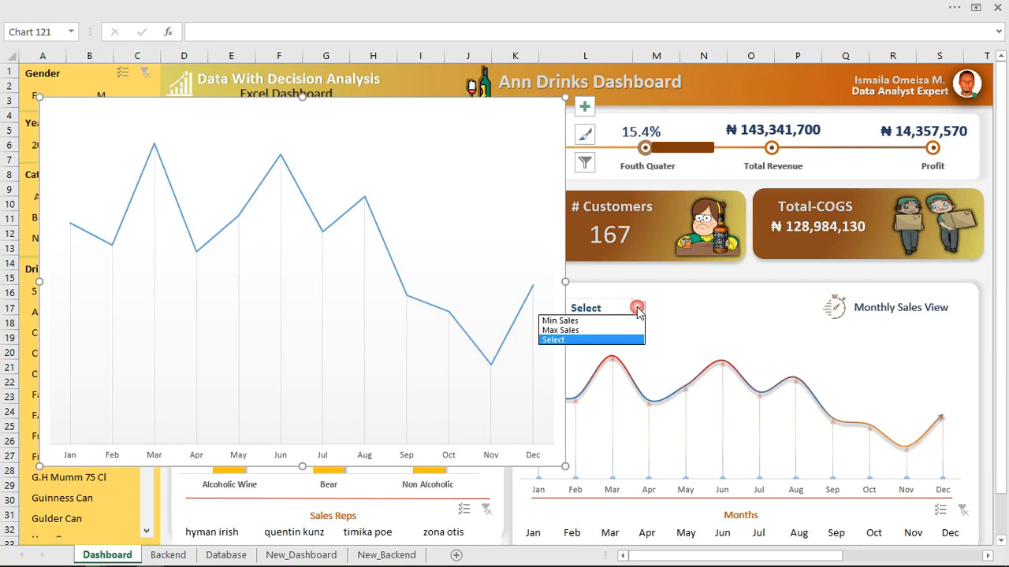
pyautogui.click(579, 331)
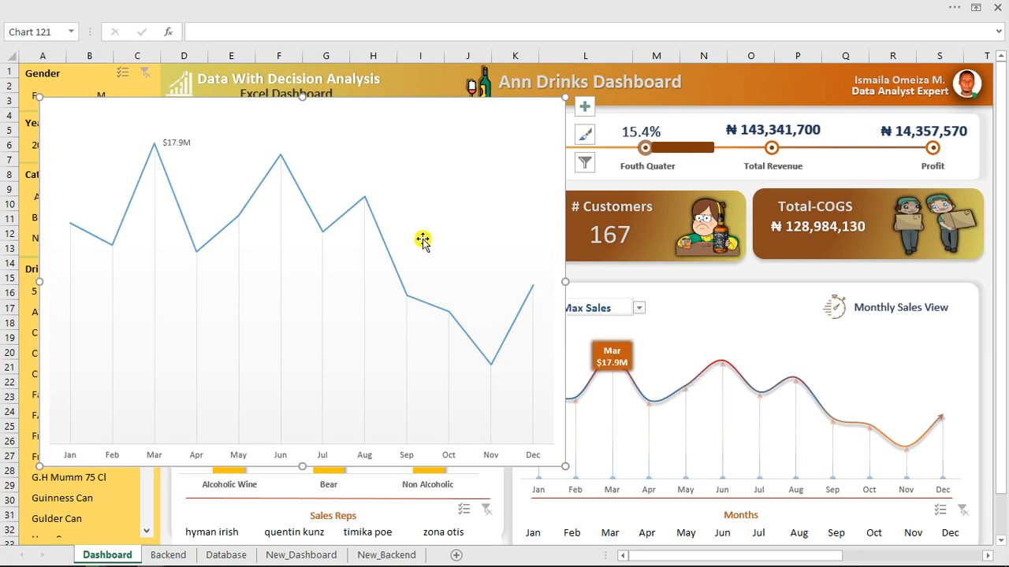
pyautogui.click(314, 224)
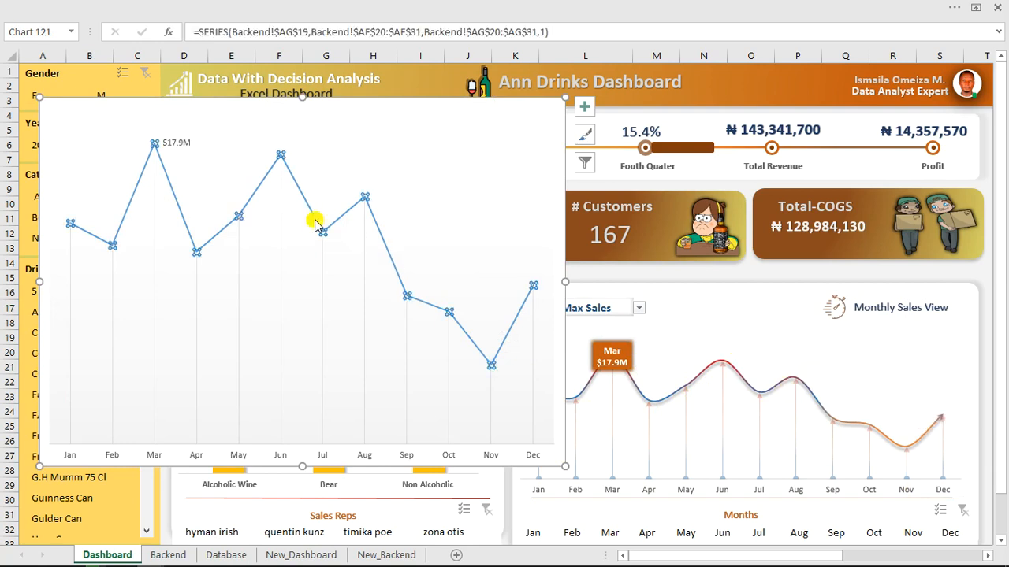
# In Format Data Series, give the line a gradient and remove the extra gradient stop.
pyautogui.rightClick(314, 224)
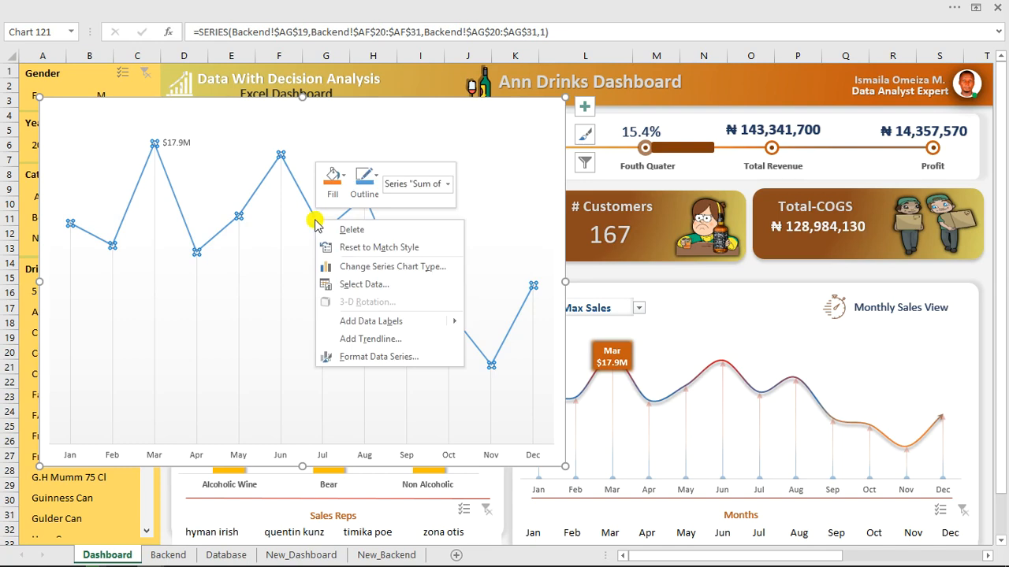
pyautogui.click(375, 359)
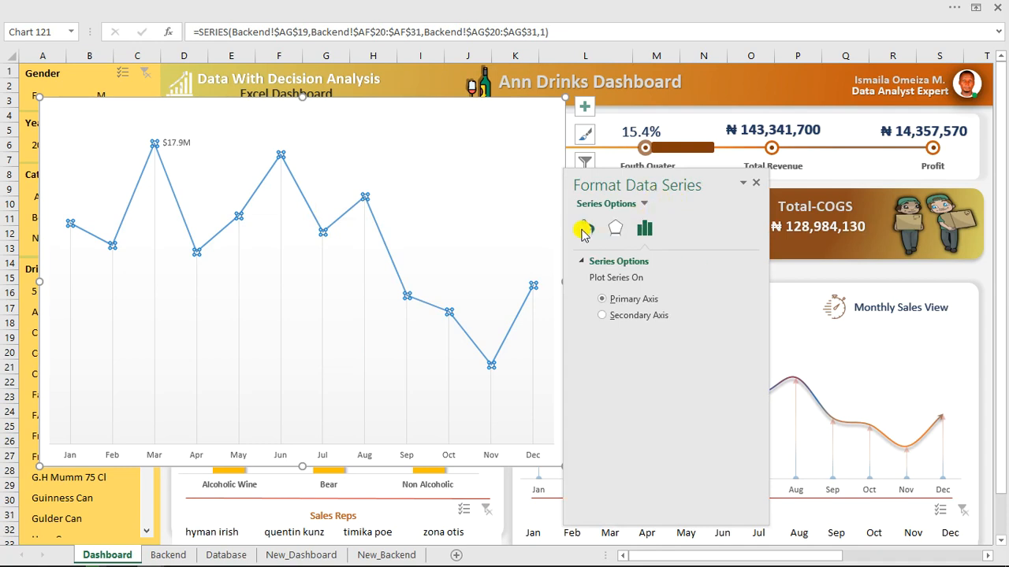
pyautogui.click(583, 230)
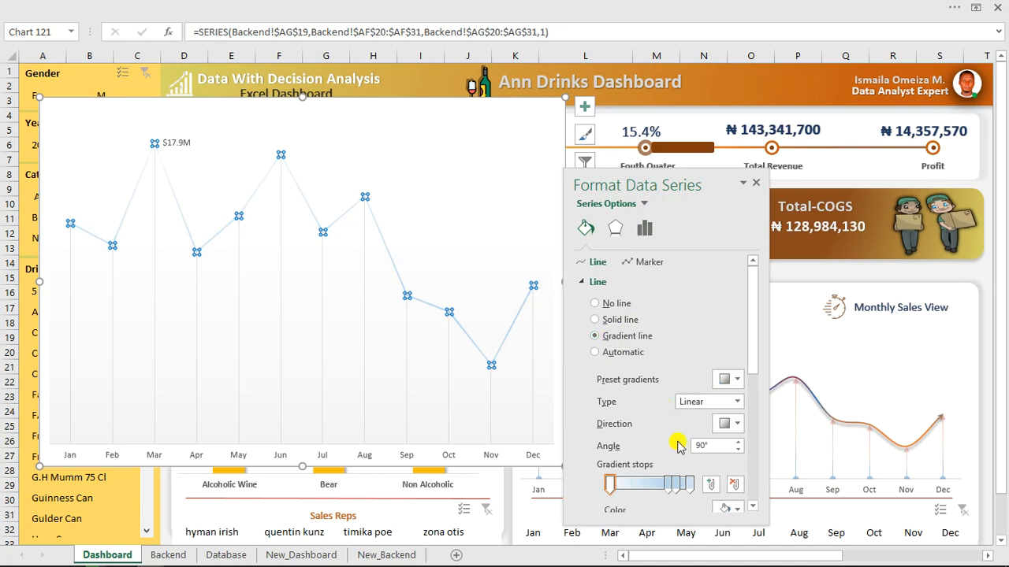
pyautogui.click(674, 482)
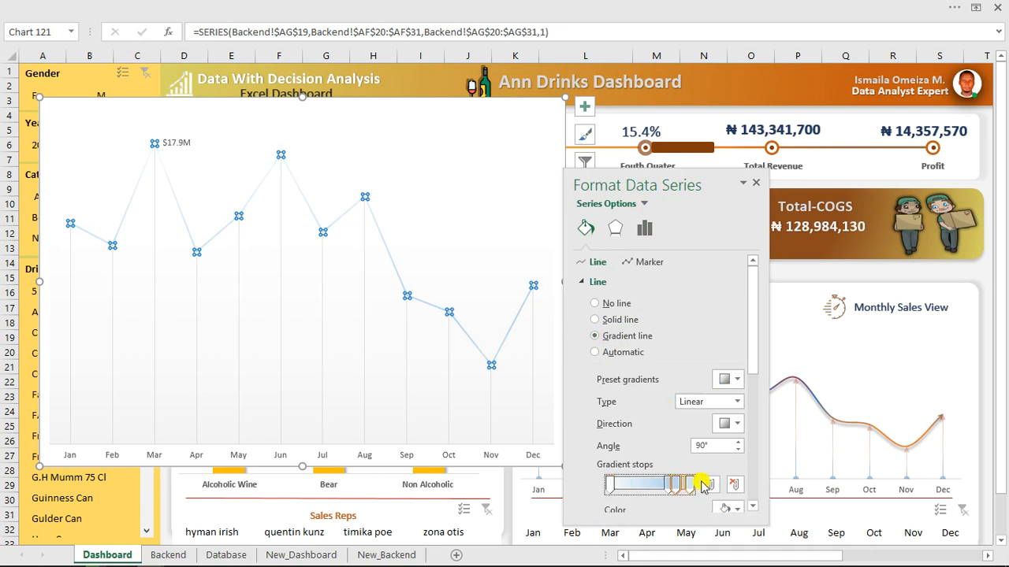
pyautogui.click(735, 484)
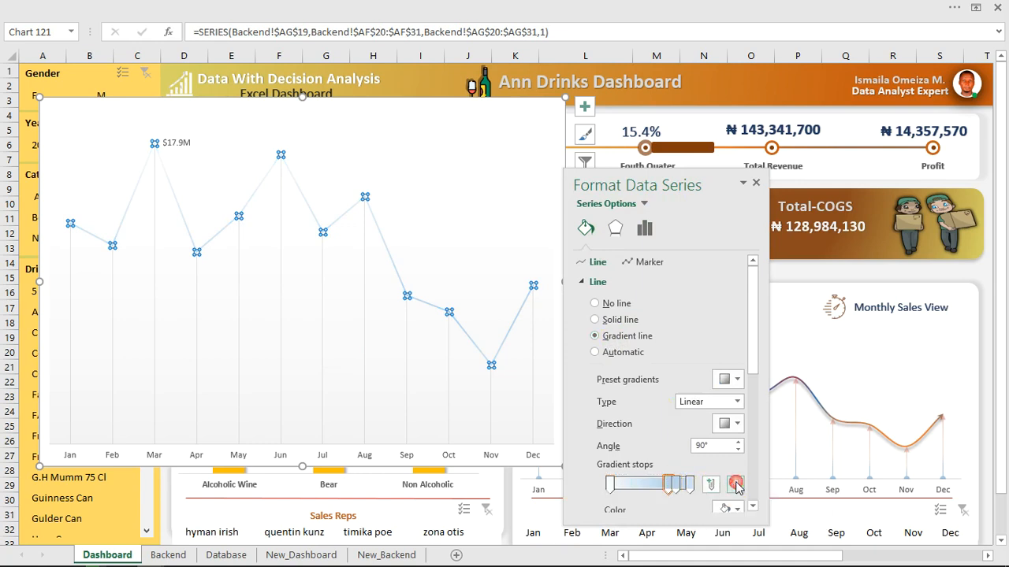
# Colour the gradient stops red (first), dark blue (middle, 74%) and orange (last).
pyautogui.click(691, 483)
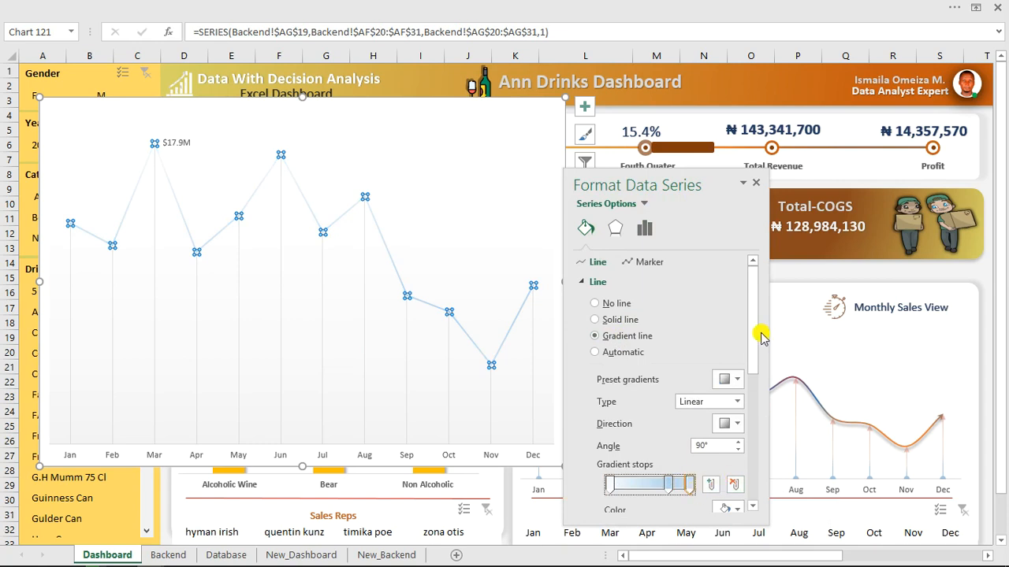
pyautogui.scroll(-5, 761, 337)
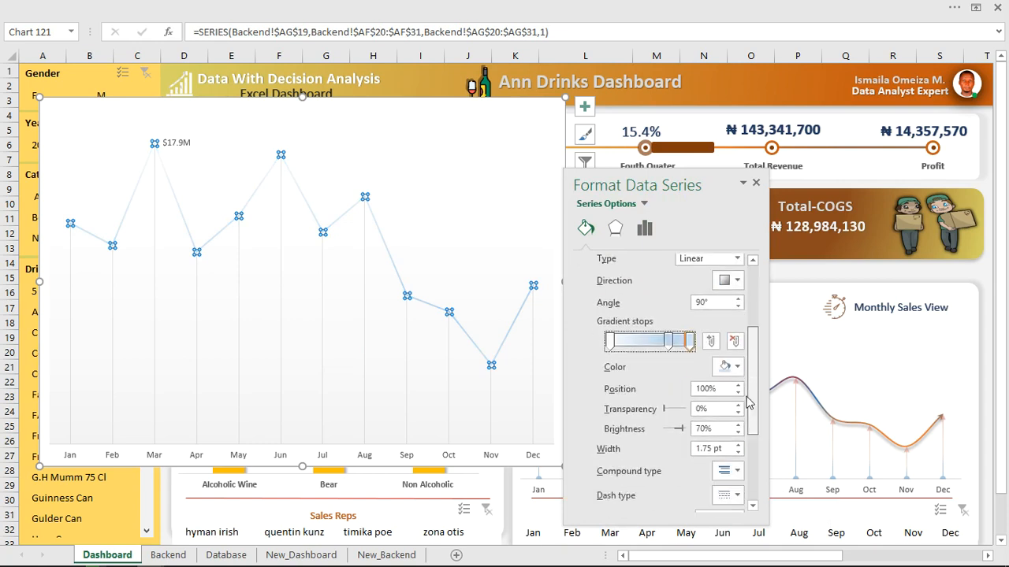
pyautogui.click(734, 358)
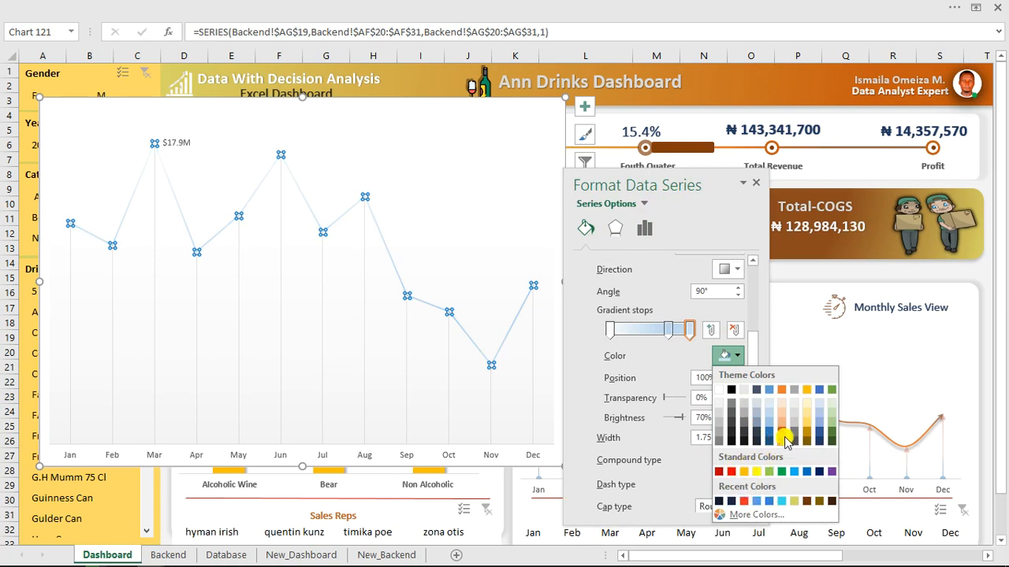
pyautogui.click(781, 390)
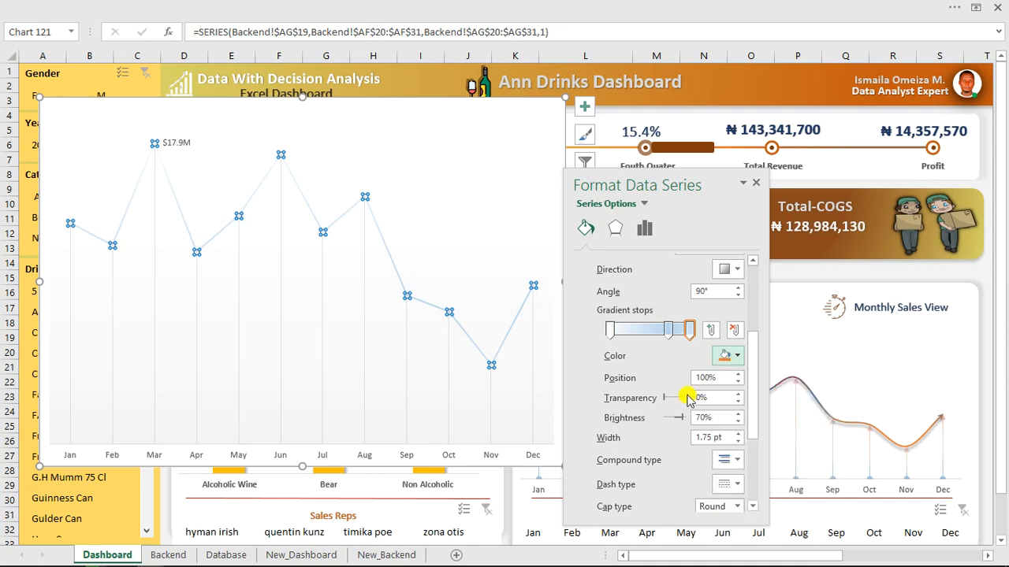
pyautogui.click(608, 330)
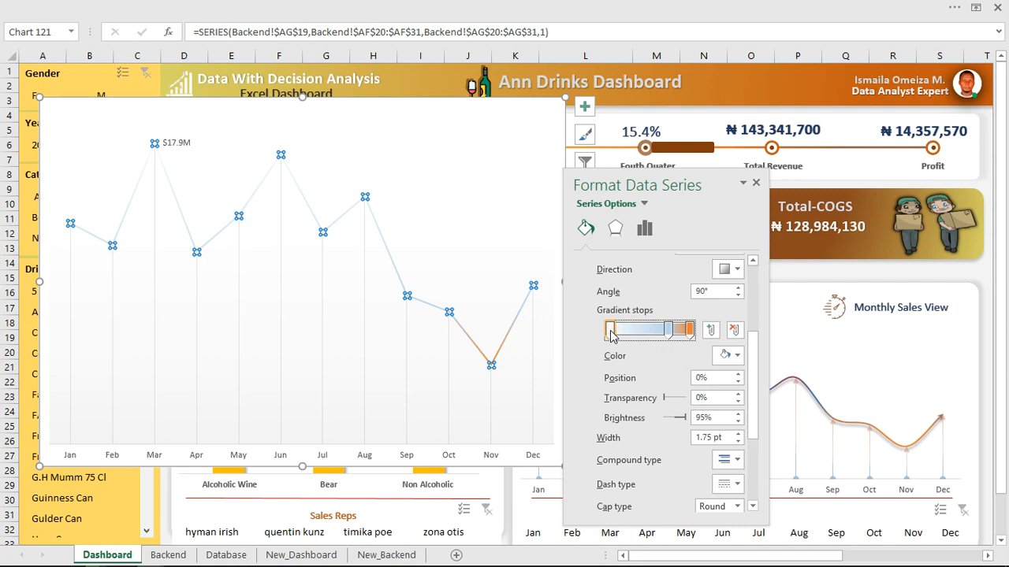
pyautogui.click(726, 356)
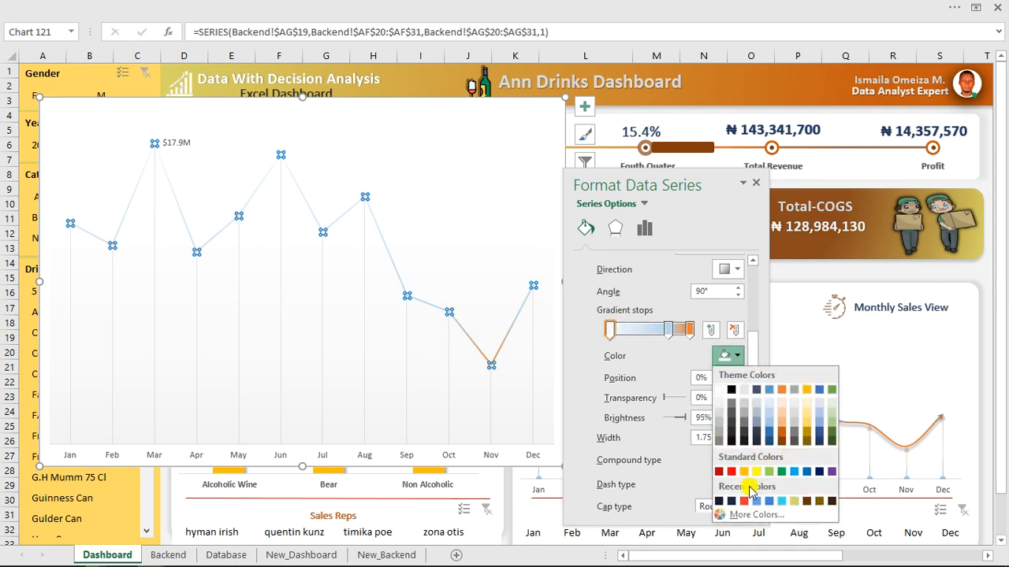
pyautogui.click(731, 471)
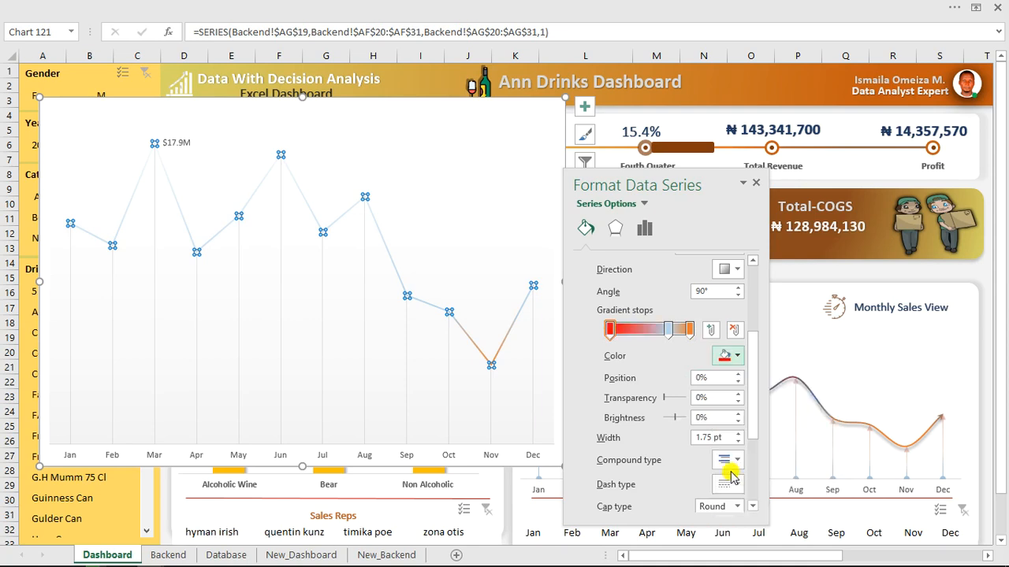
pyautogui.click(669, 331)
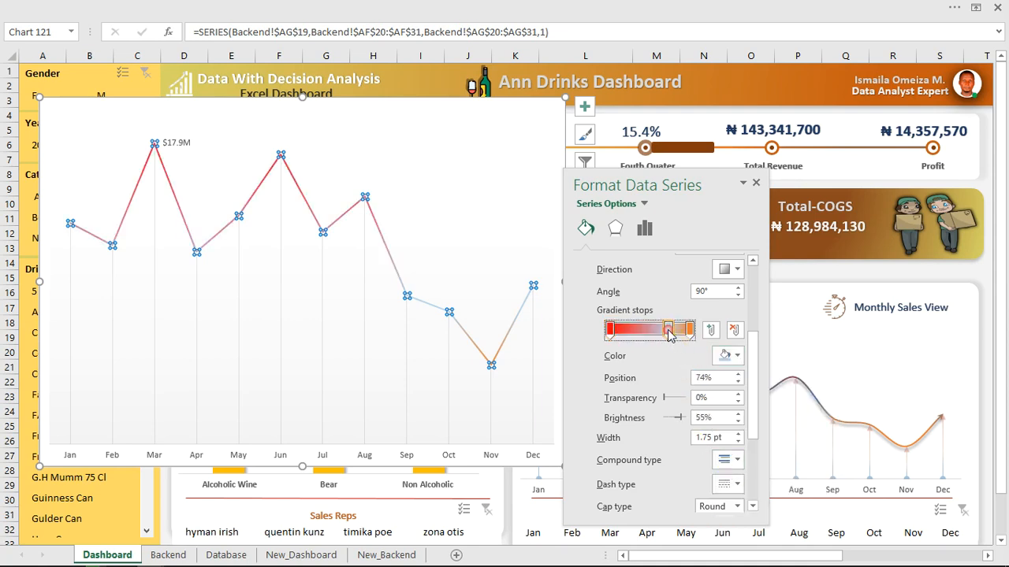
pyautogui.click(736, 357)
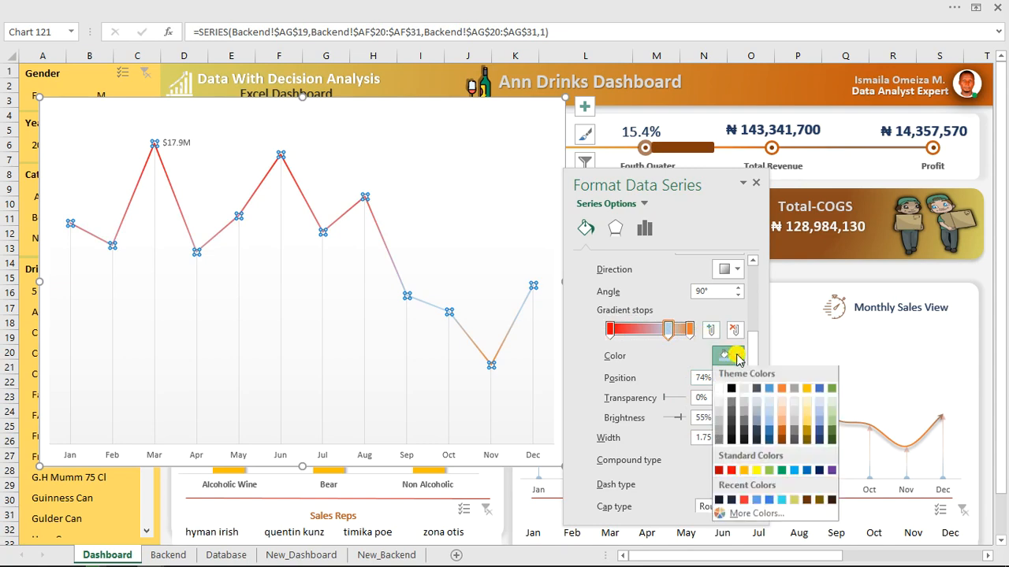
pyautogui.click(769, 433)
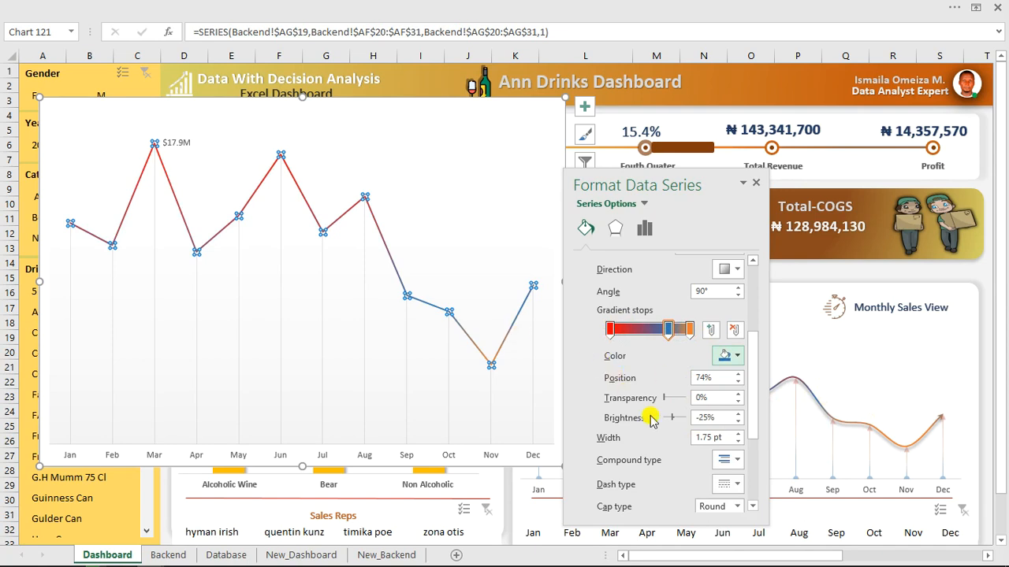
pyautogui.scroll(-3, 662, 392)
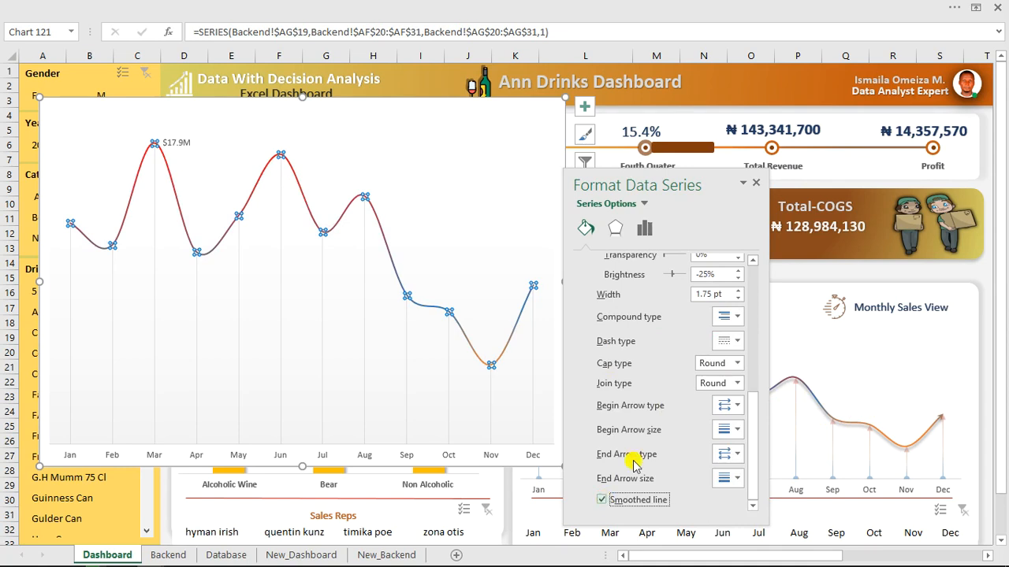
# Give the March $17.9M data label a brown fill and white text.
pyautogui.click(177, 147)
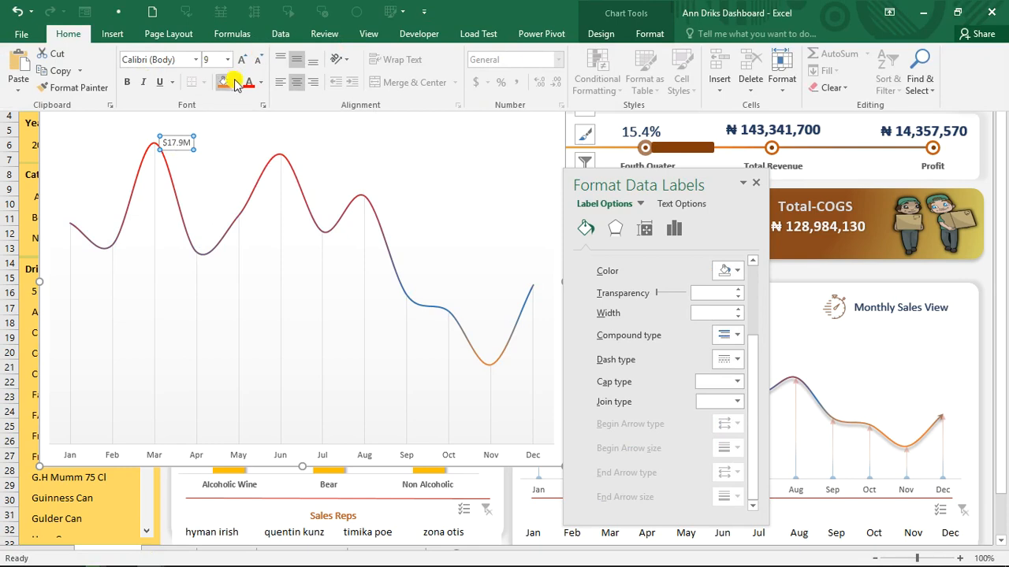
pyautogui.click(233, 82)
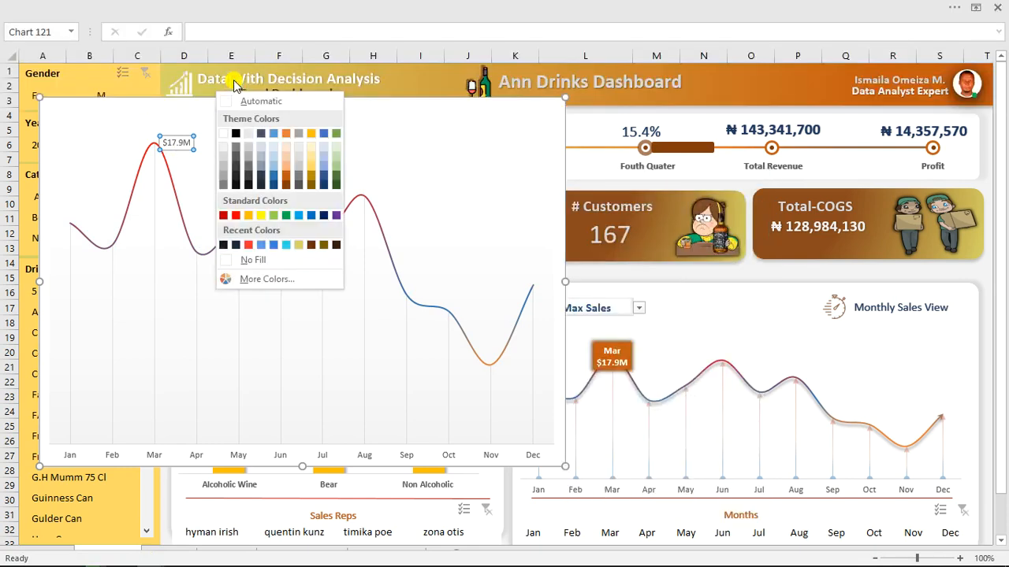
pyautogui.click(286, 186)
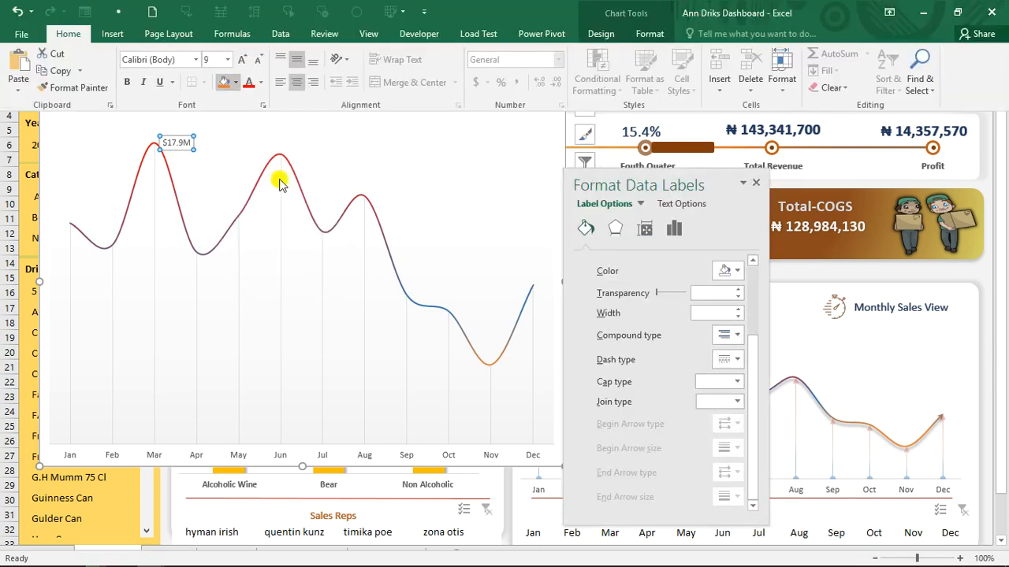
pyautogui.click(260, 82)
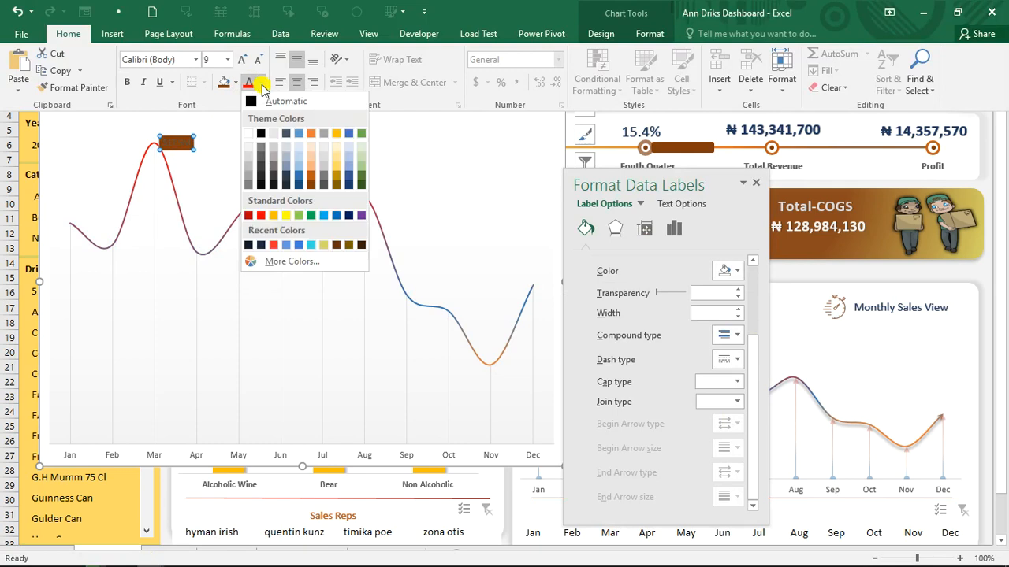
pyautogui.click(248, 135)
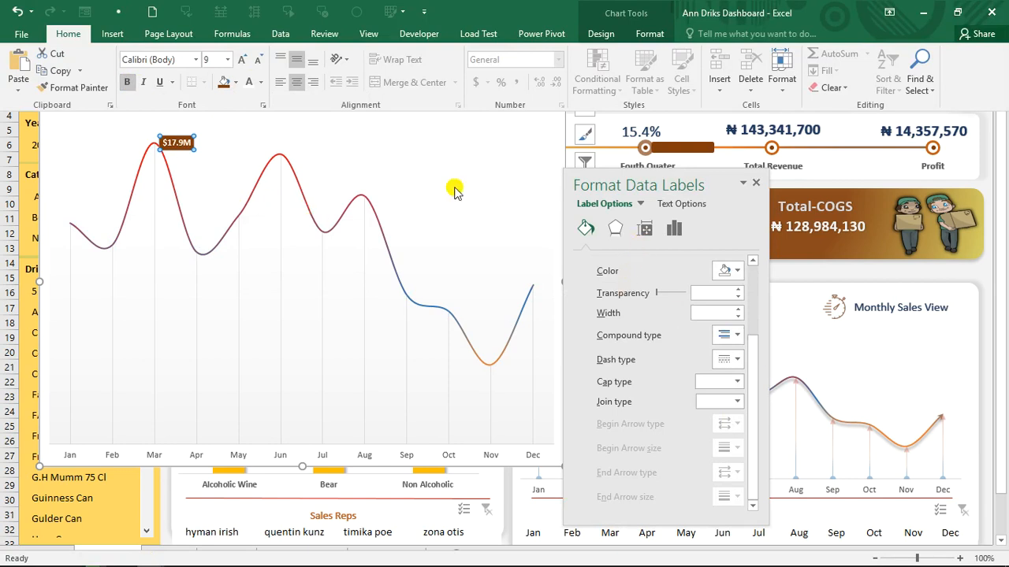
pyautogui.click(673, 228)
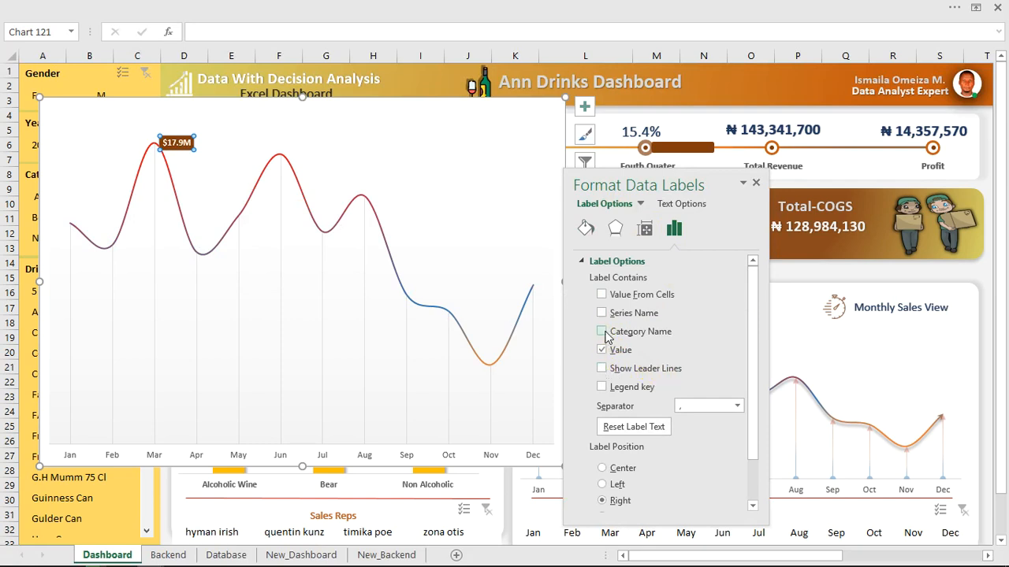
# Make the Mar data label show month and $17.9M on separate lines, positioned above the peak.
pyautogui.click(602, 332)
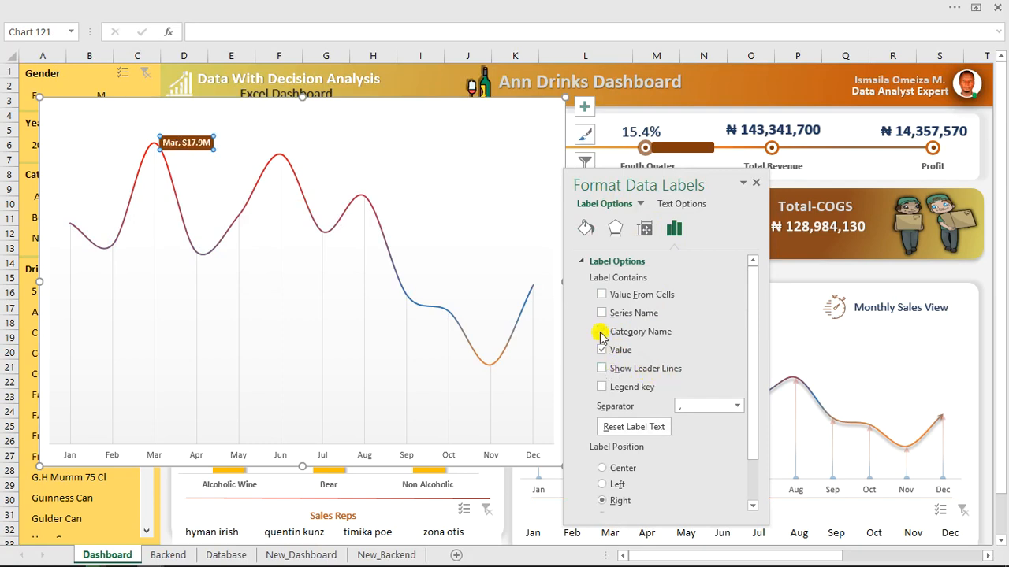
pyautogui.click(738, 406)
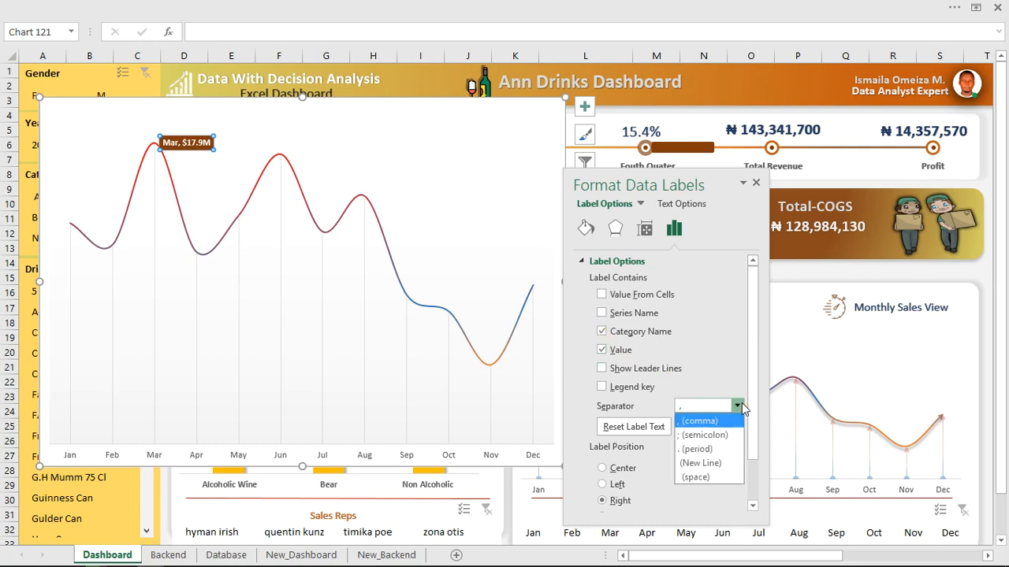
pyautogui.click(712, 464)
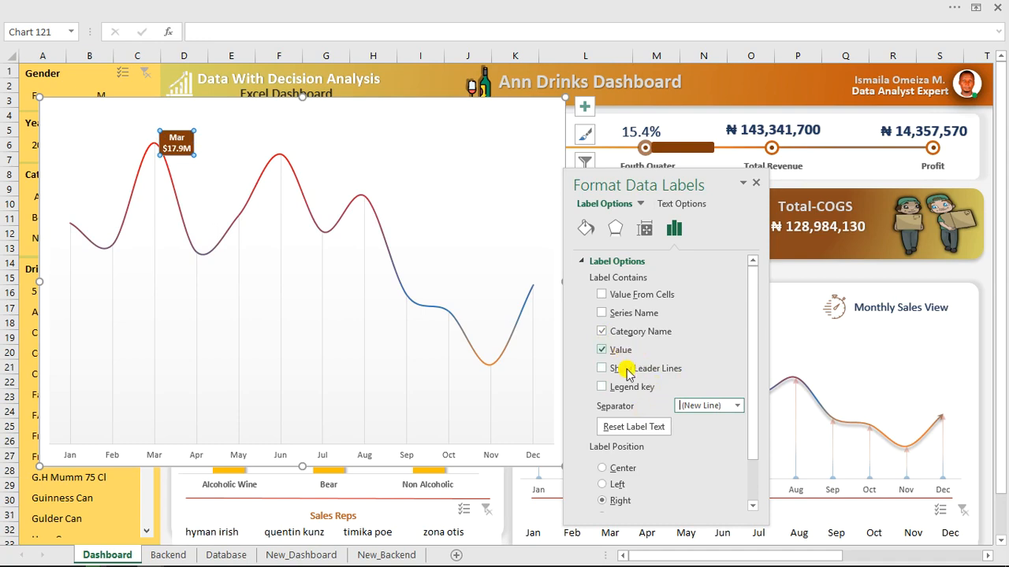
pyautogui.moveTo(749, 345); pyautogui.dragTo(751, 413)
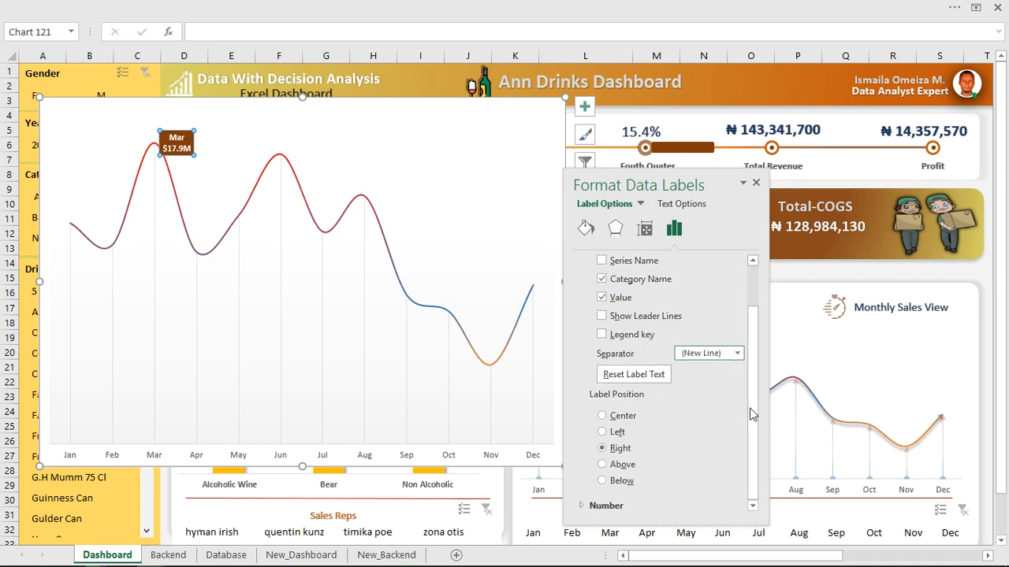
pyautogui.click(604, 465)
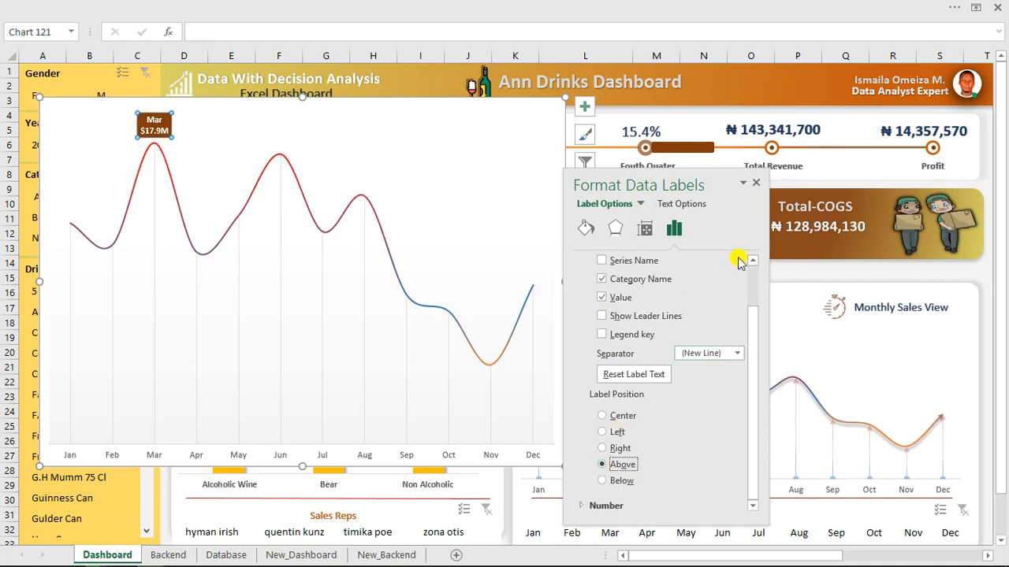
pyautogui.click(757, 183)
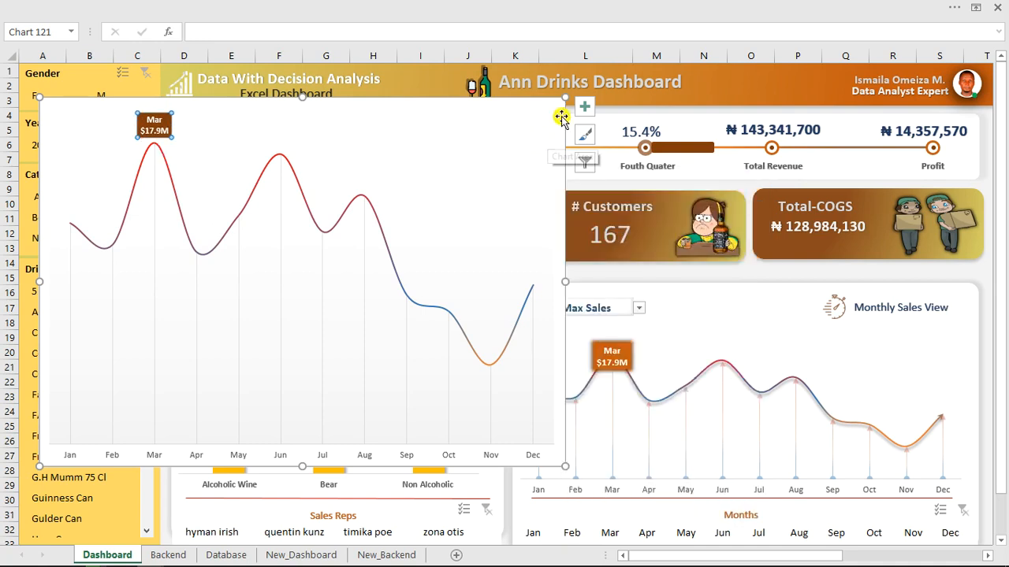
# Switch the monthly sales chart to Min Sales (Nov $4.7M) and delete the copied line chart.
pyautogui.moveTo(566, 98); pyautogui.dragTo(464, 282)
pyautogui.click(639, 308)
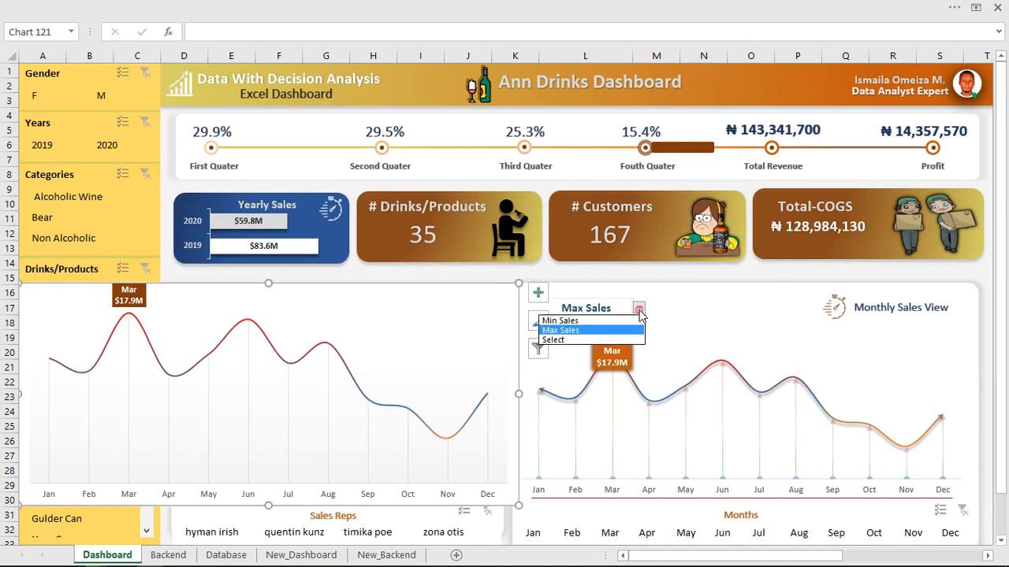
pyautogui.click(583, 321)
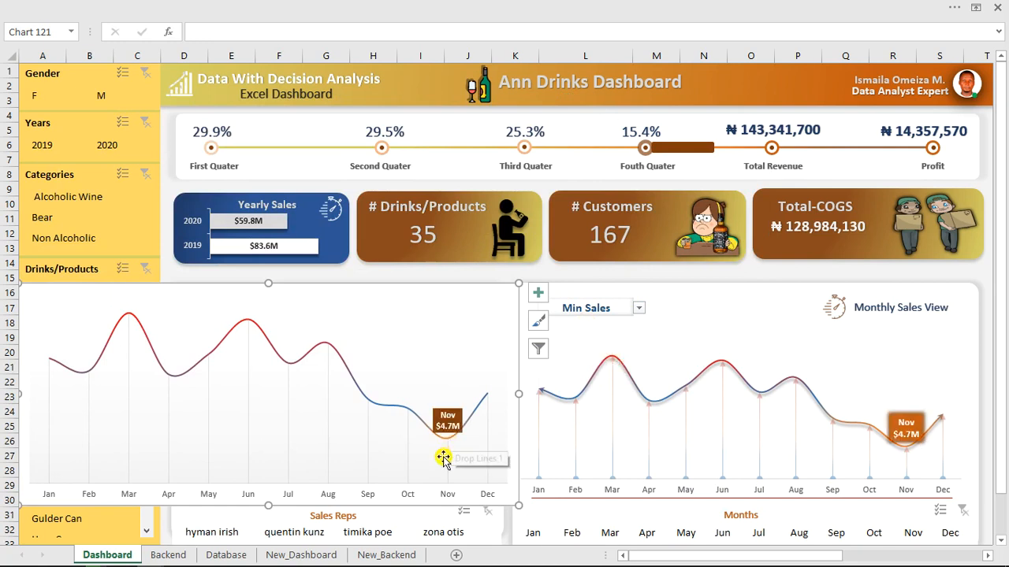
pyautogui.click(457, 285)
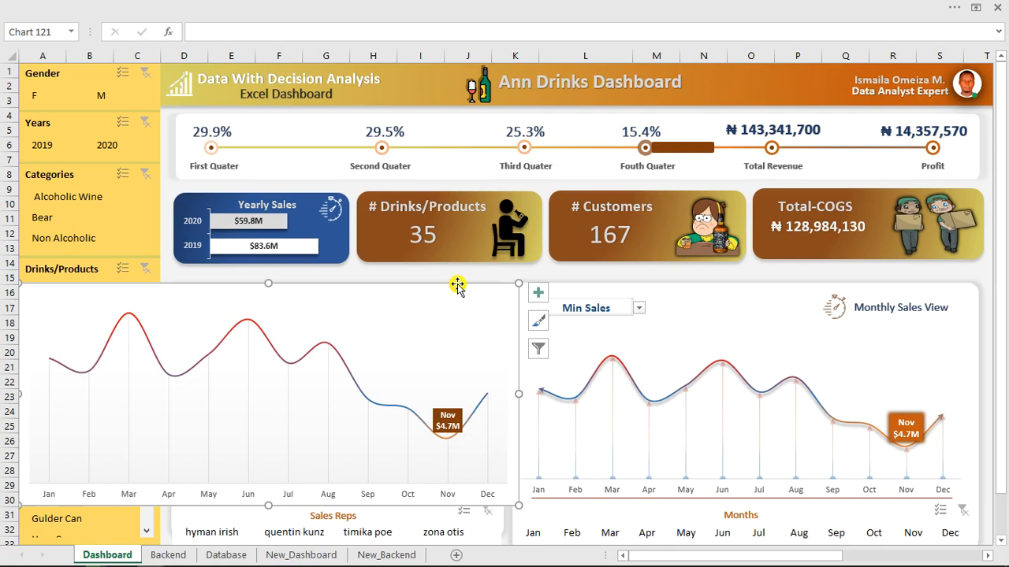
pyautogui.press('Delete')
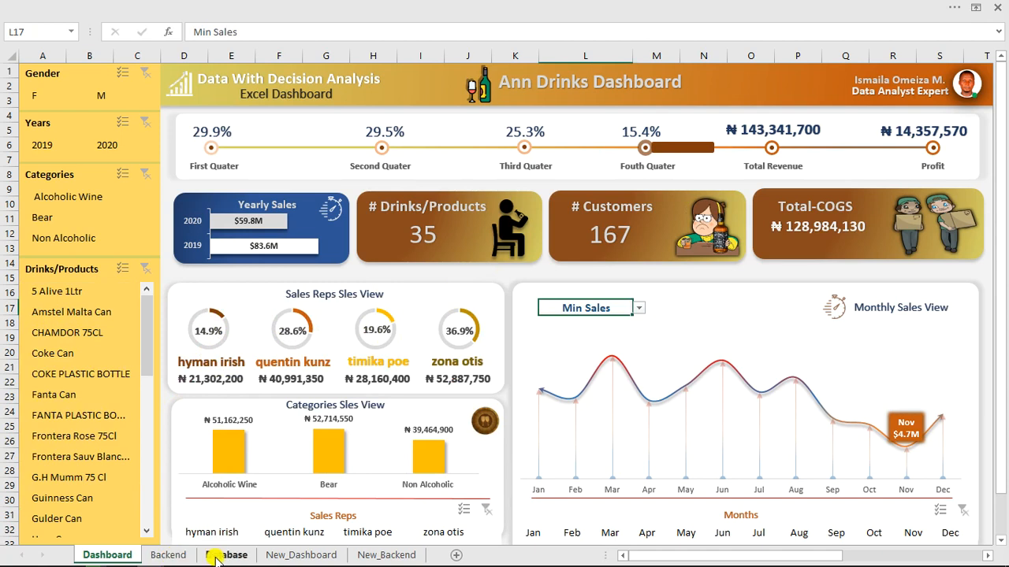
# Check the helper columns on the Backend sheet, then return to the Database sales table.
pyautogui.click(169, 556)
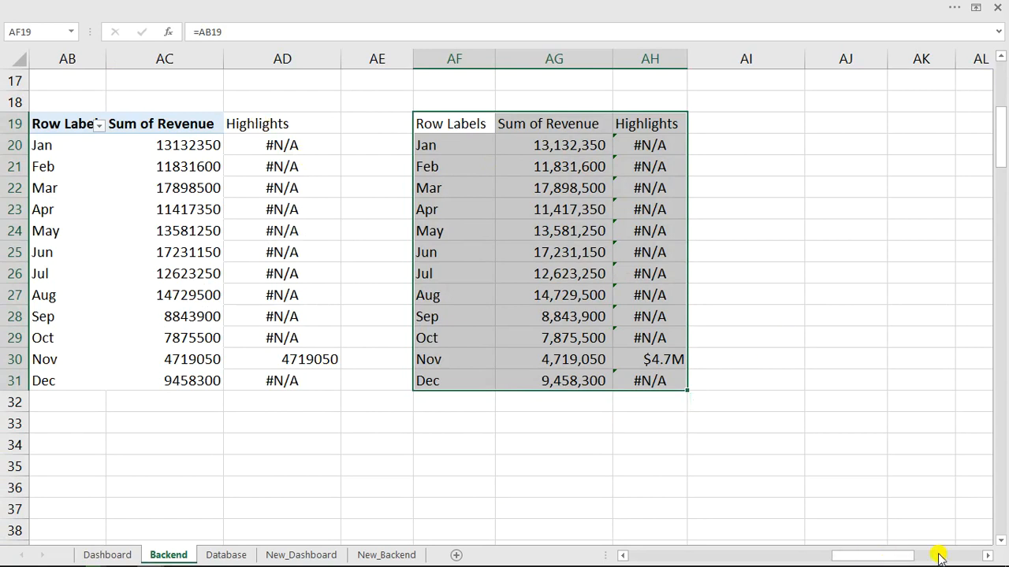
pyautogui.click(987, 556)
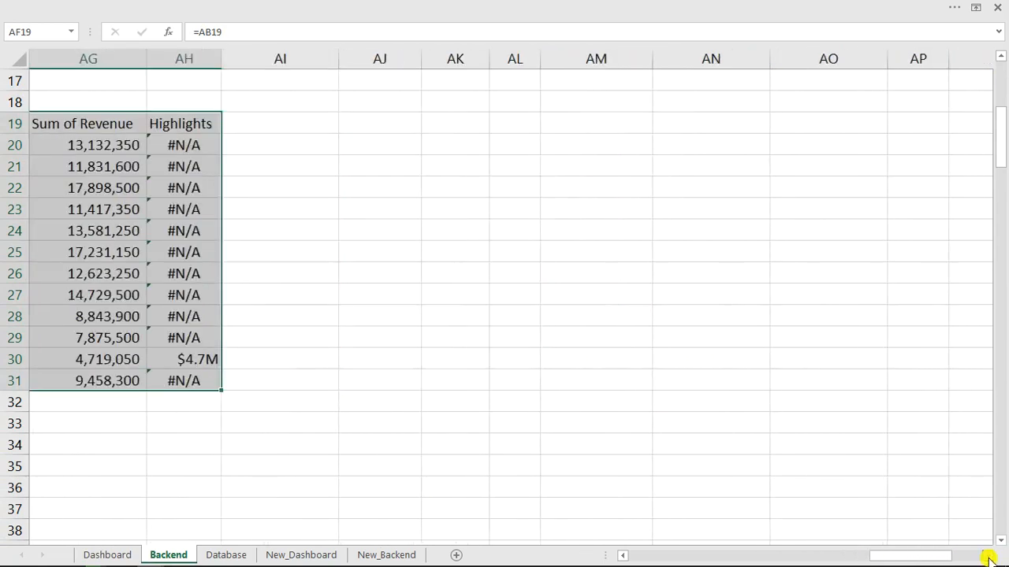
pyautogui.click(227, 556)
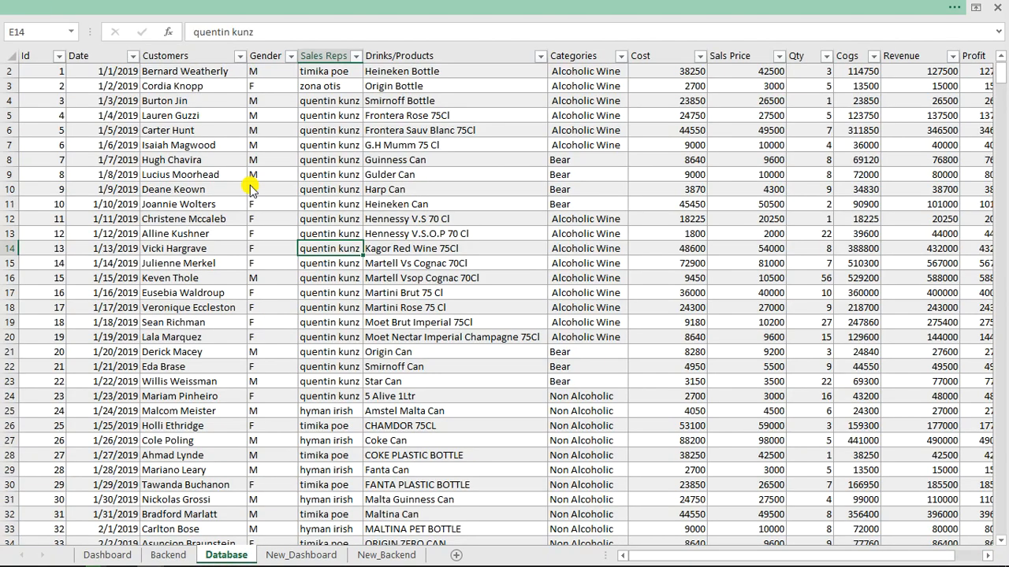
# Create a PivotTable from the sales table placed at cell AJ19 on the Backend sheet.
pyautogui.click(177, 8)
pyautogui.click(112, 34)
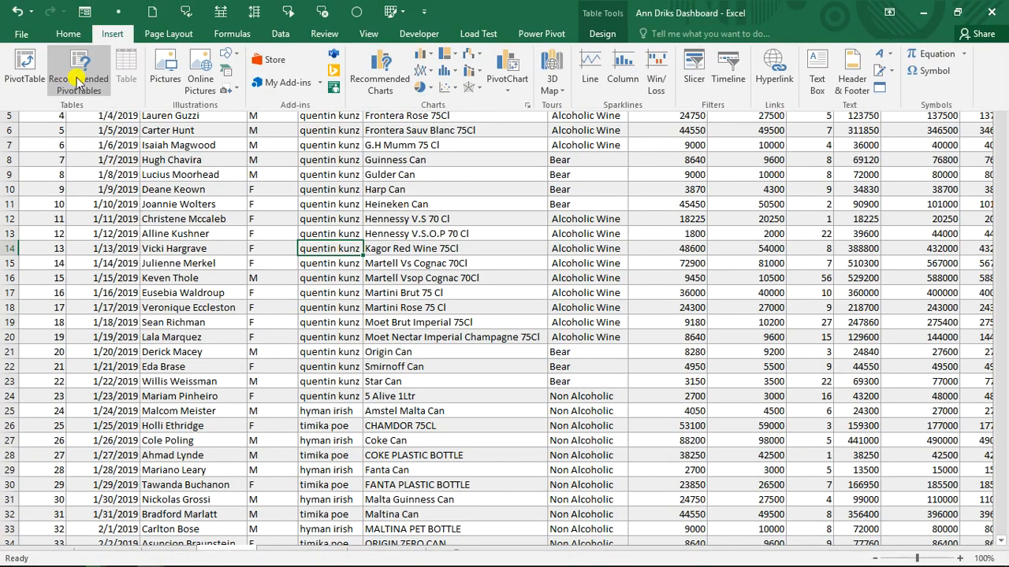
pyautogui.click(26, 71)
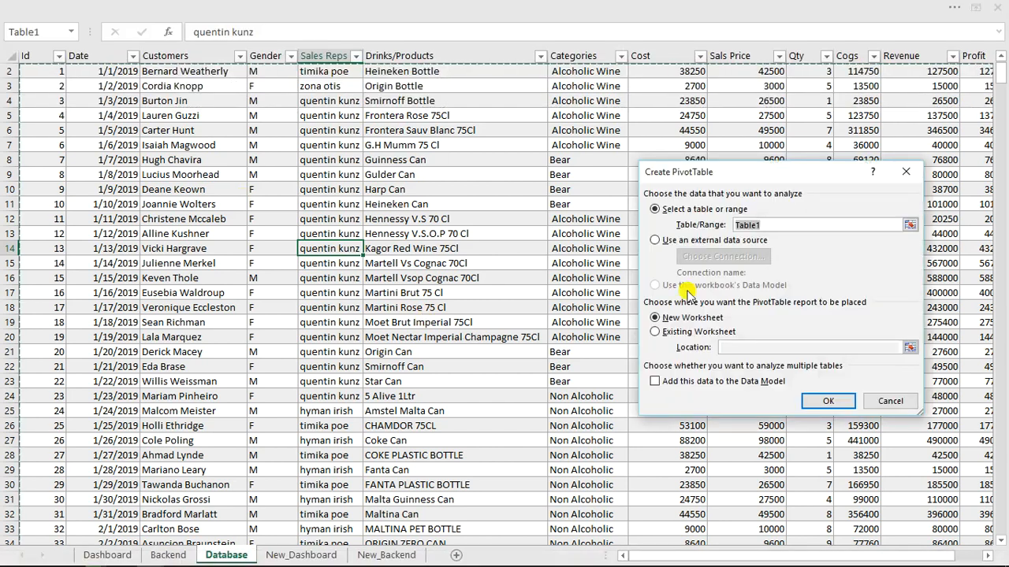
pyautogui.click(655, 332)
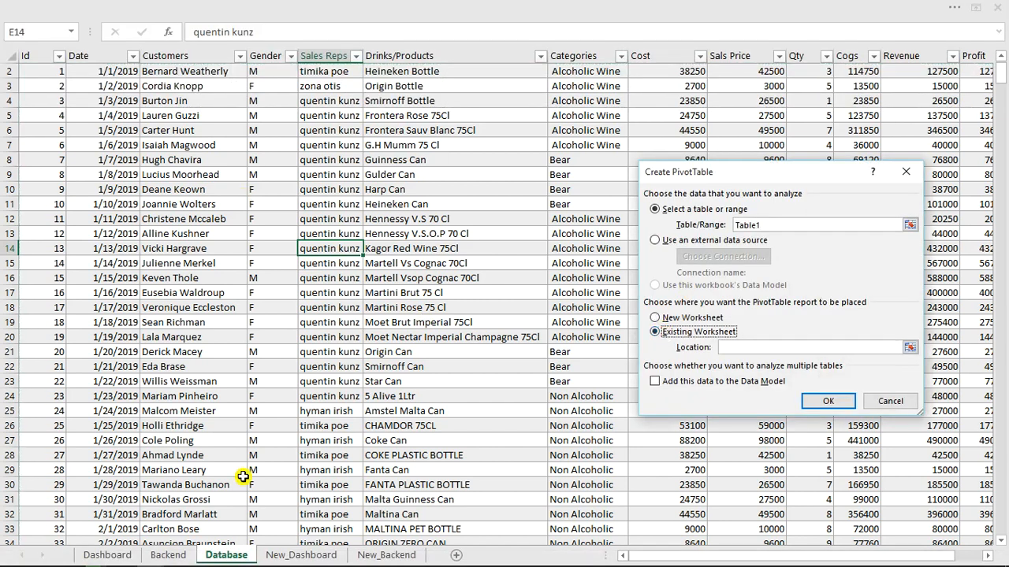
pyautogui.click(181, 556)
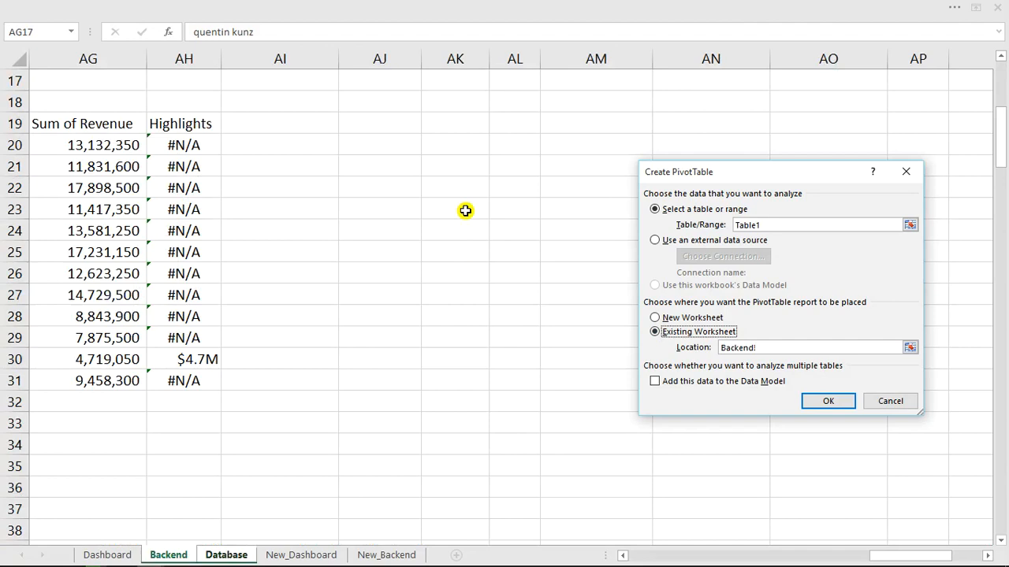
pyautogui.click(368, 128)
pyautogui.click(827, 401)
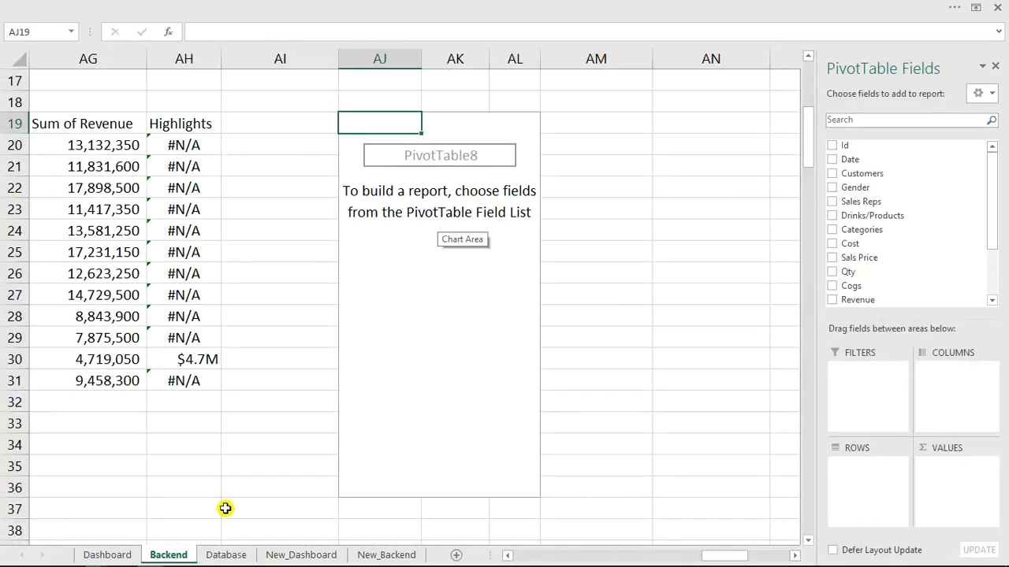
# Add Sales Reps as rows and Revenue twice as values, then select the Sum of Revenue2 figures.
pyautogui.click(113, 556)
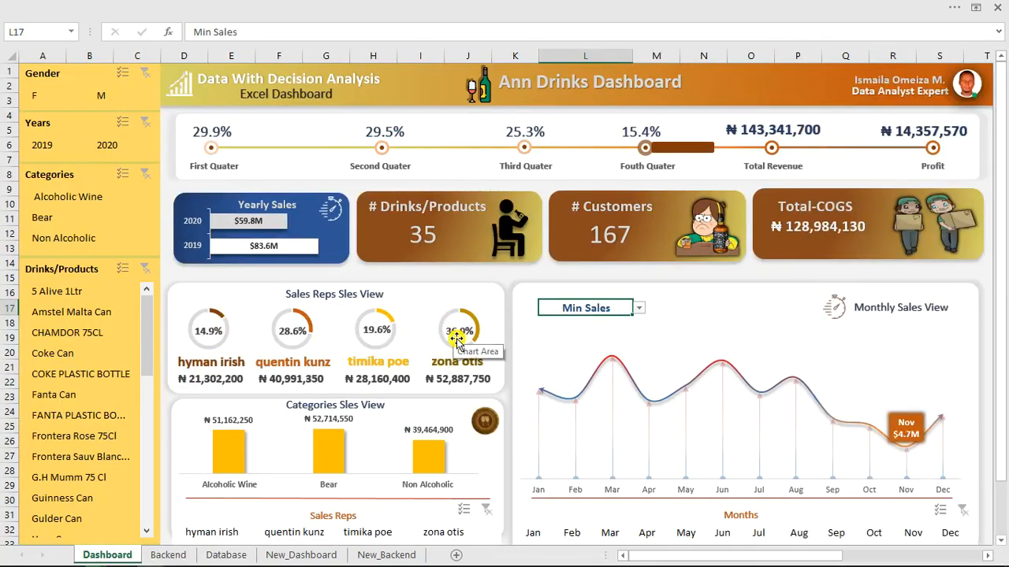
pyautogui.click(168, 557)
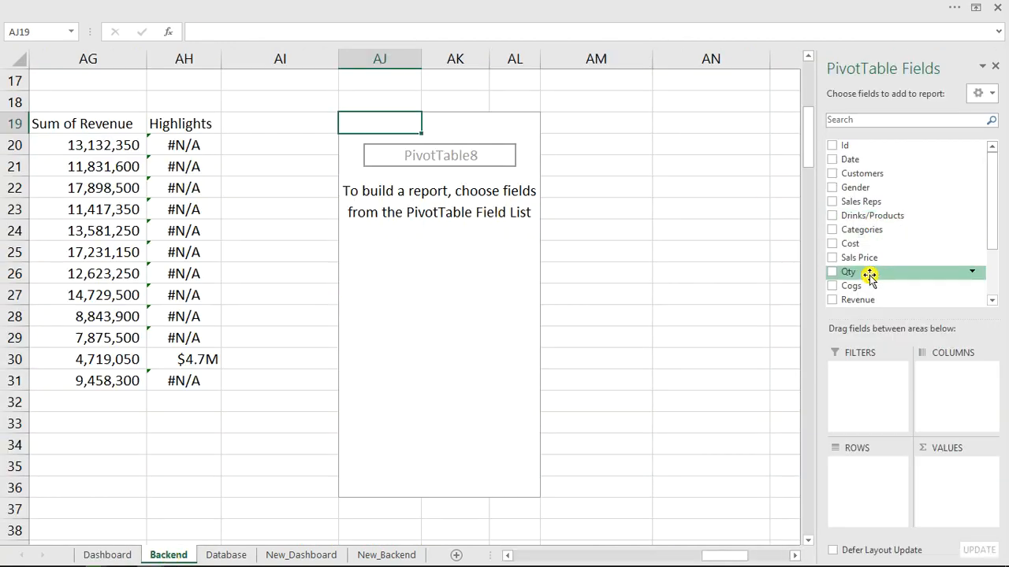
pyautogui.click(832, 202)
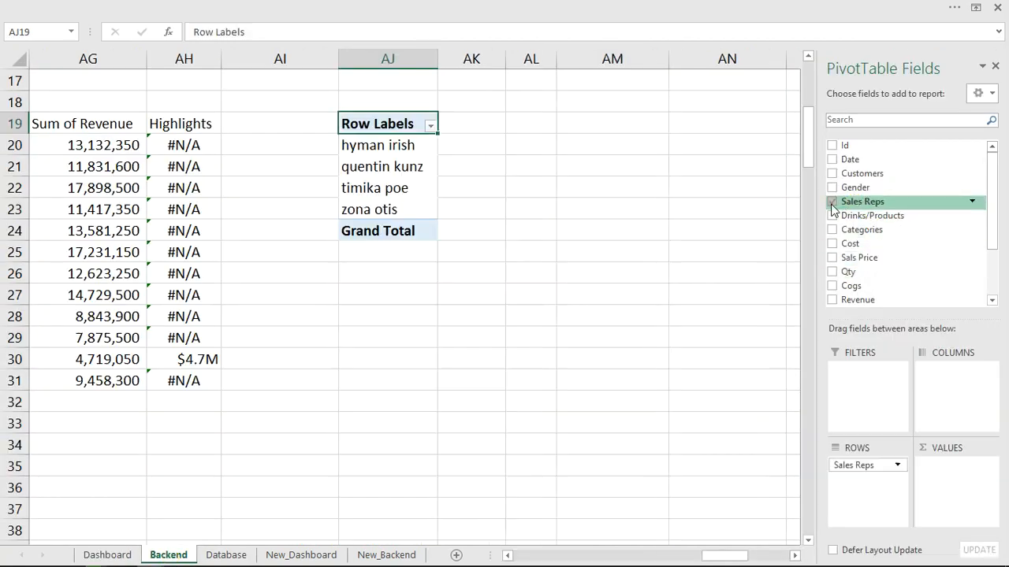
pyautogui.click(833, 301)
pyautogui.moveTo(866, 299); pyautogui.dragTo(952, 479)
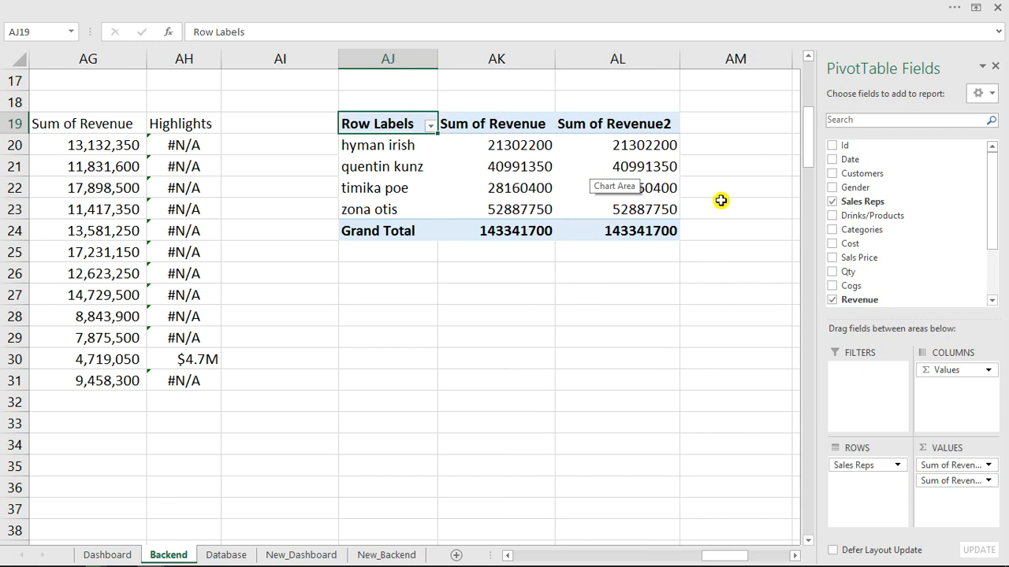
pyautogui.moveTo(628, 147); pyautogui.dragTo(634, 211)
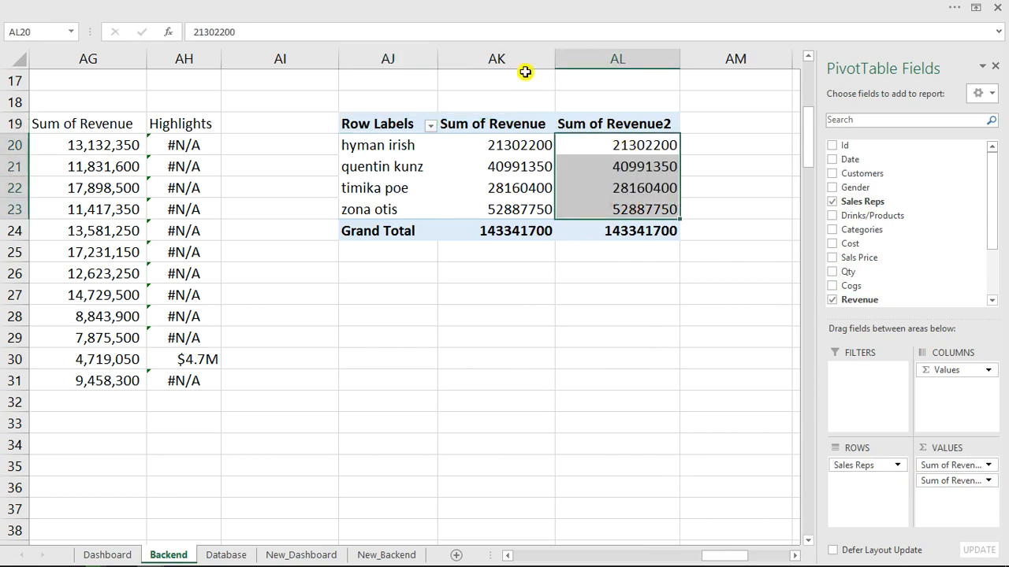
# Show Sum of Revenue2 values as % of Column Total.
pyautogui.rightClick(633, 144)
pyautogui.moveTo(668, 293)
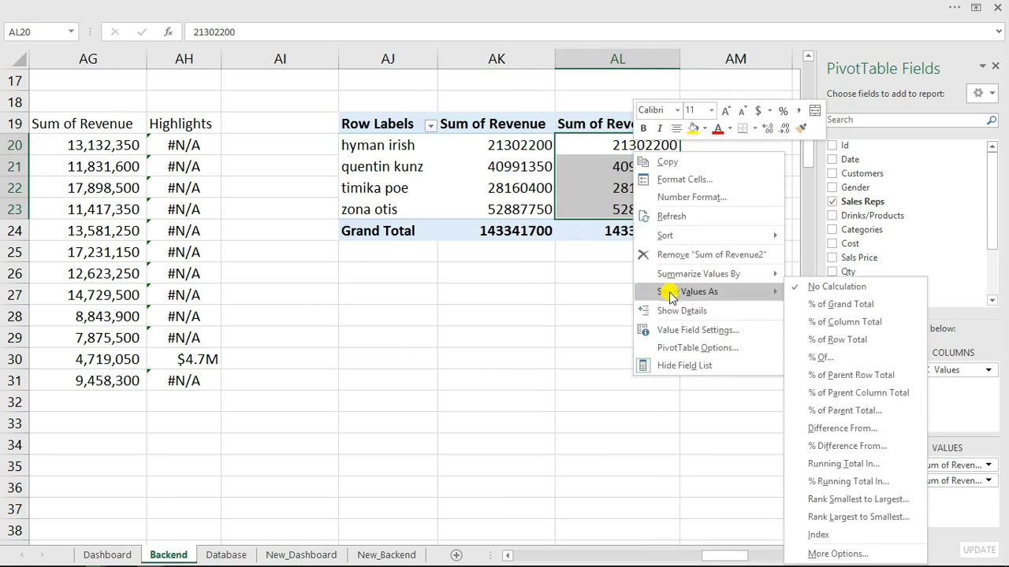
pyautogui.click(841, 329)
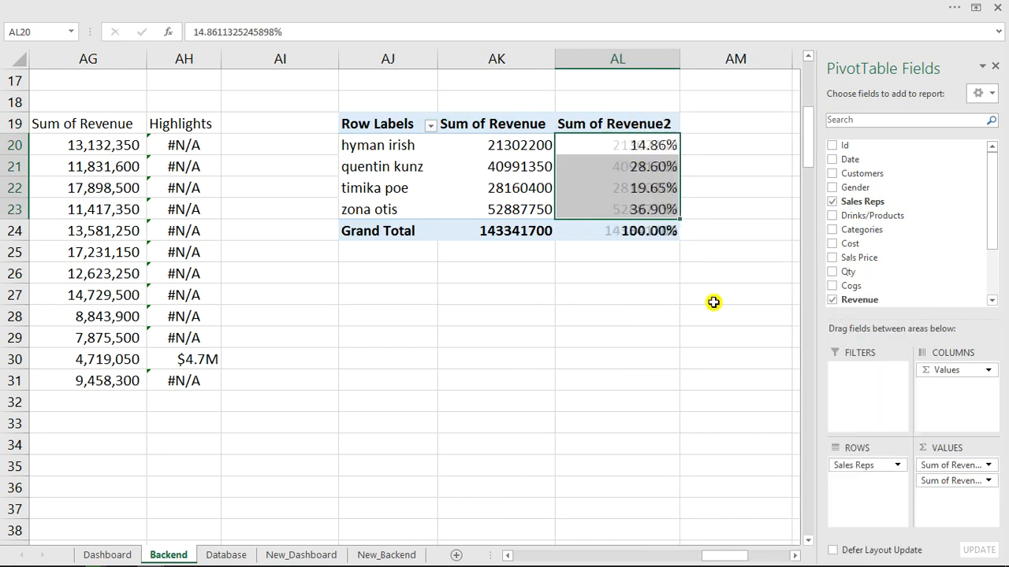
# Reduce the revenue-share percentages to one decimal place, from 14.9% to 36.9%.
pyautogui.click(444, 8)
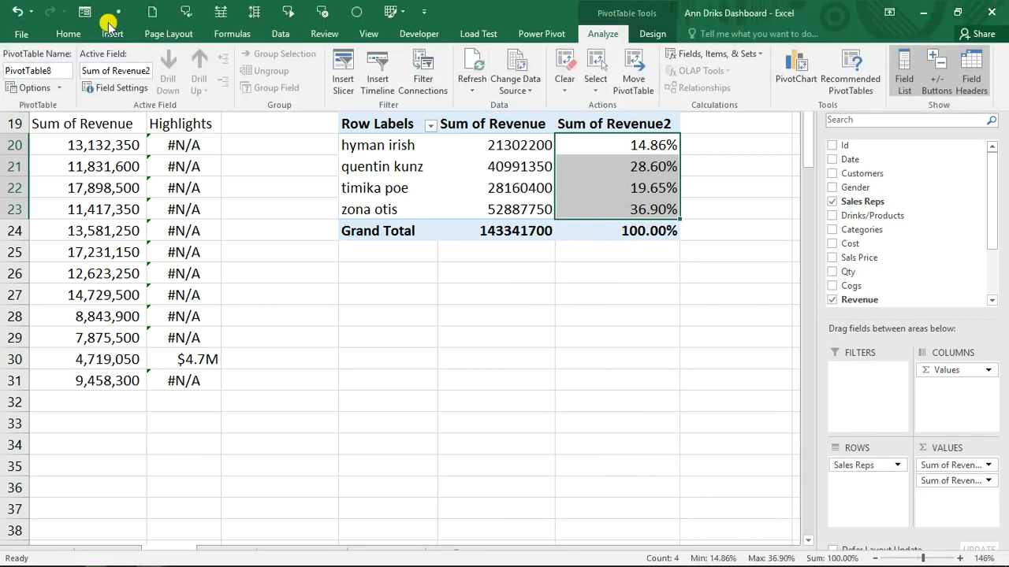
pyautogui.click(69, 34)
pyautogui.click(539, 82)
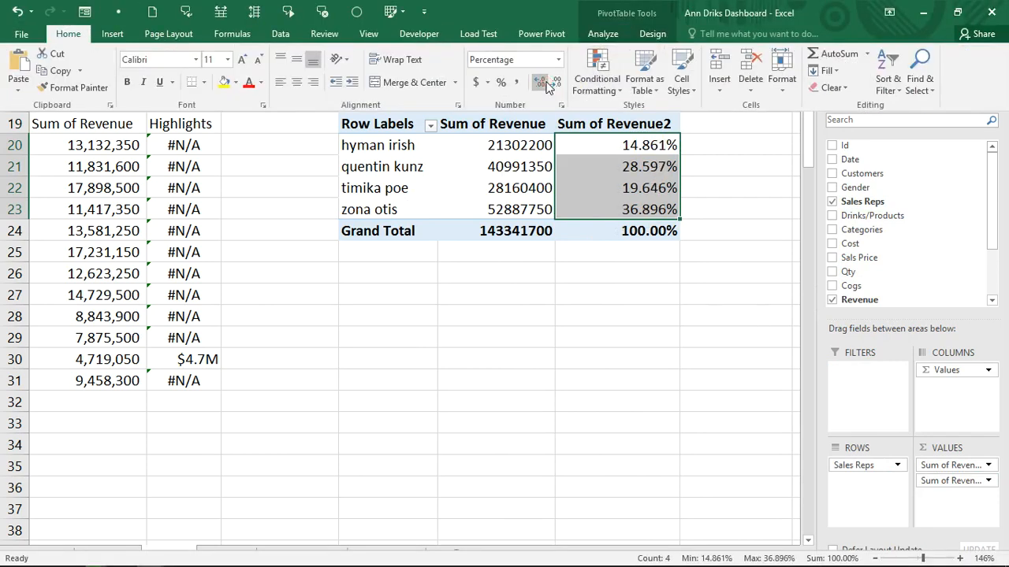
pyautogui.click(557, 85)
pyautogui.click(558, 85)
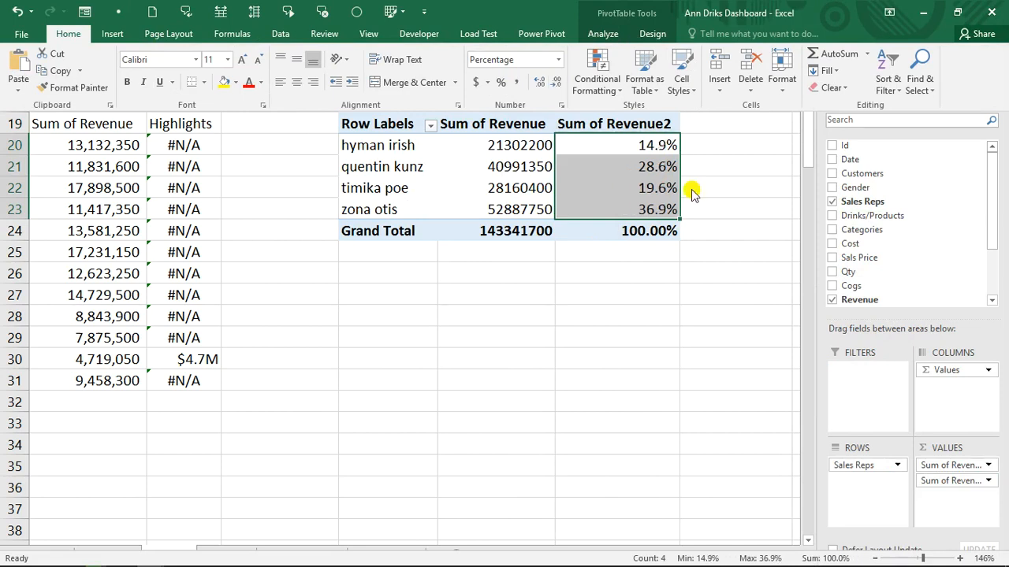
pyautogui.click(709, 178)
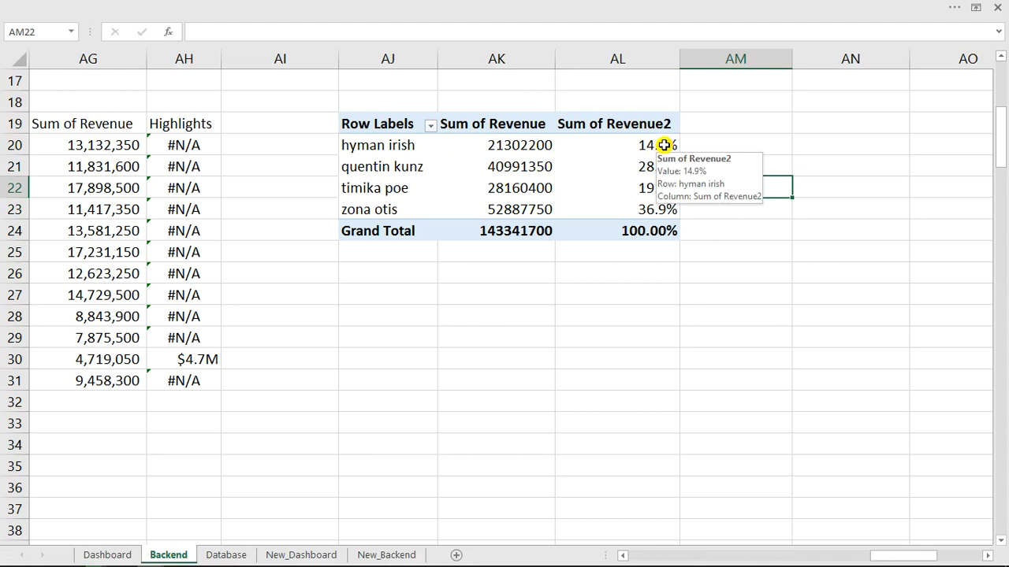
# Link AN19 to the pivot's Row Labels and AO19 to Sum of Revenue2, filled down to row 23.
pyautogui.click(794, 125)
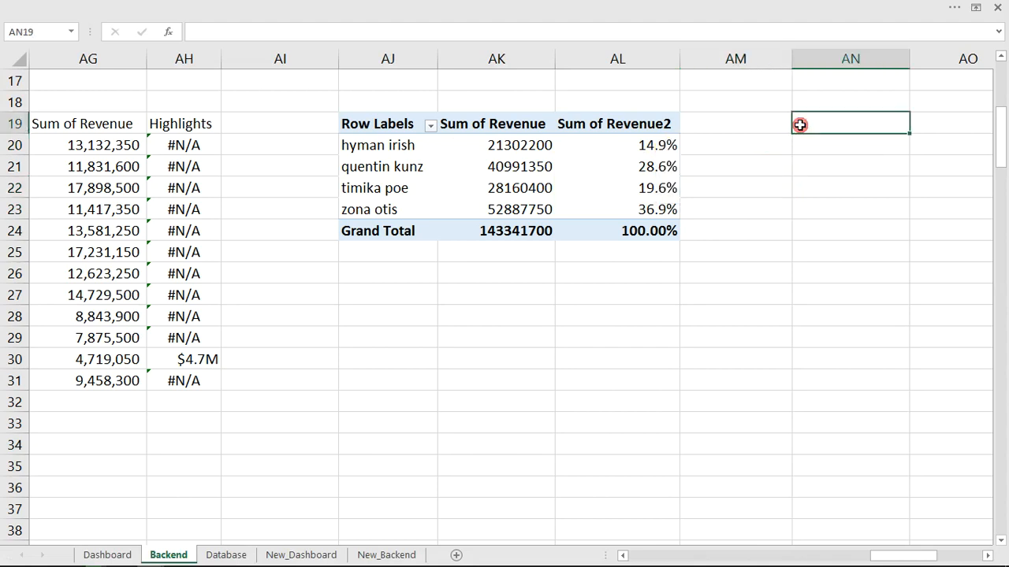
pyautogui.click(987, 558)
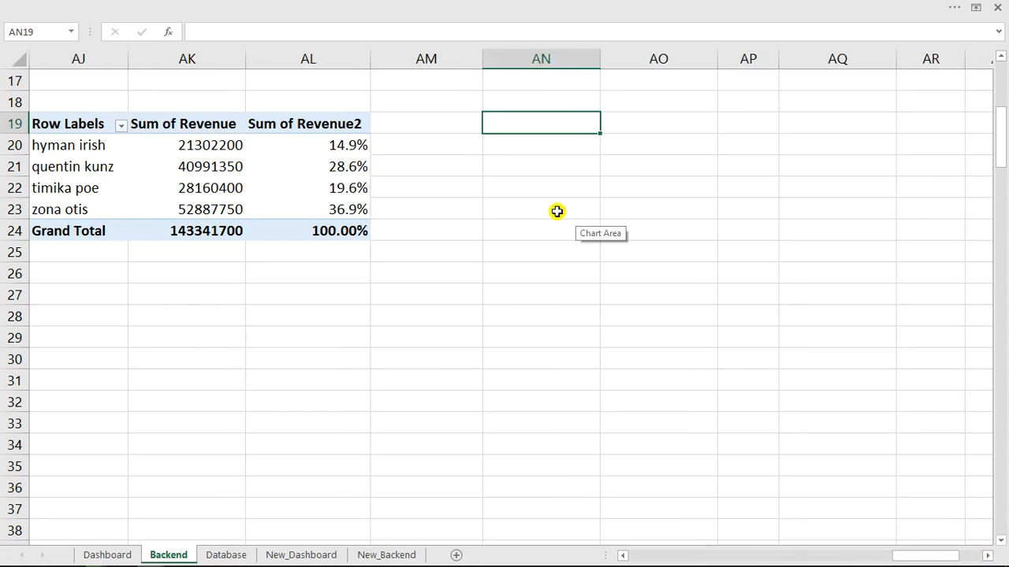
pyautogui.write('=')
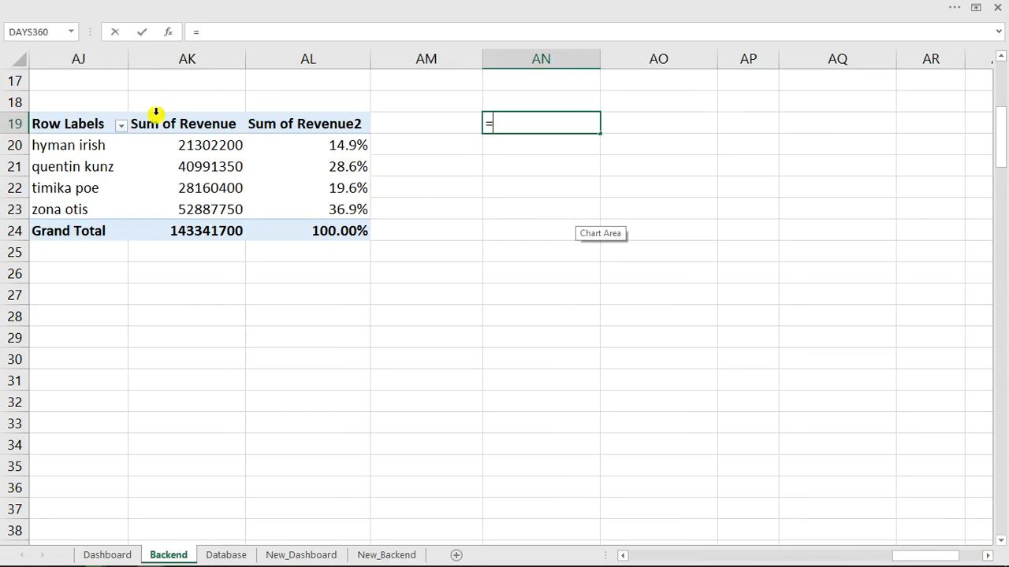
pyautogui.click(103, 124)
pyautogui.press('Return')
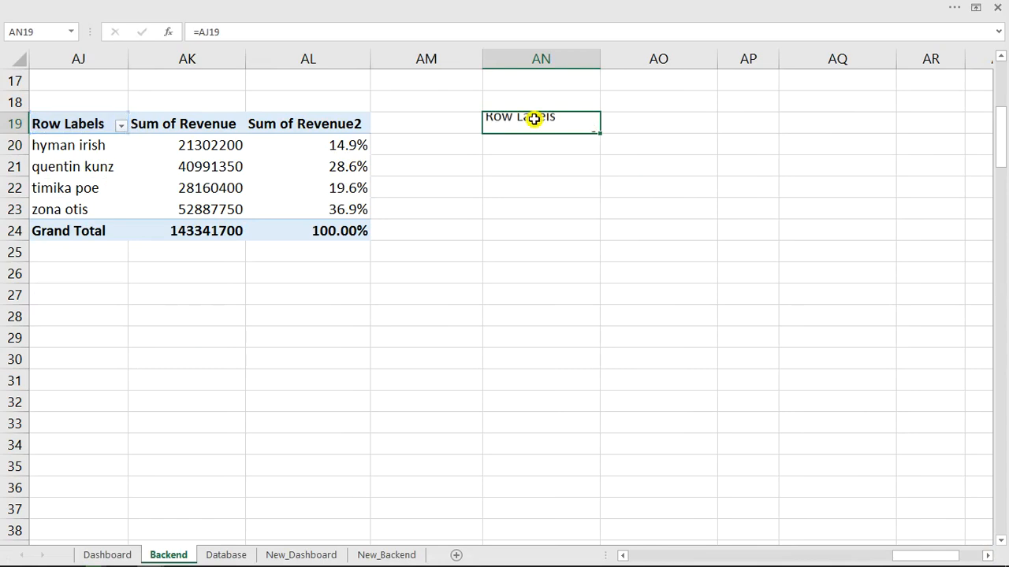
pyautogui.click(632, 124)
pyautogui.write('=')
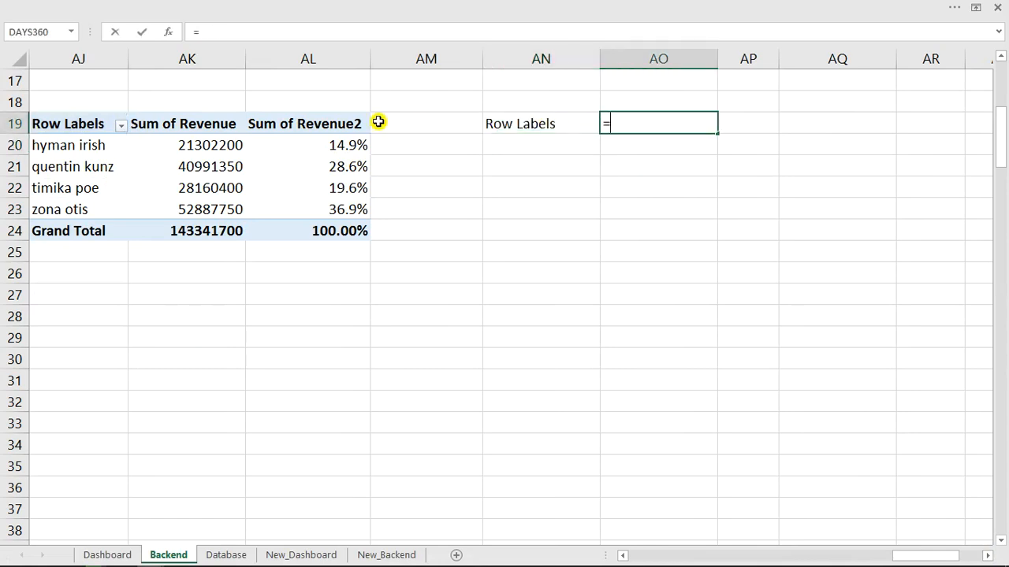
pyautogui.click(304, 124)
pyautogui.press('Return')
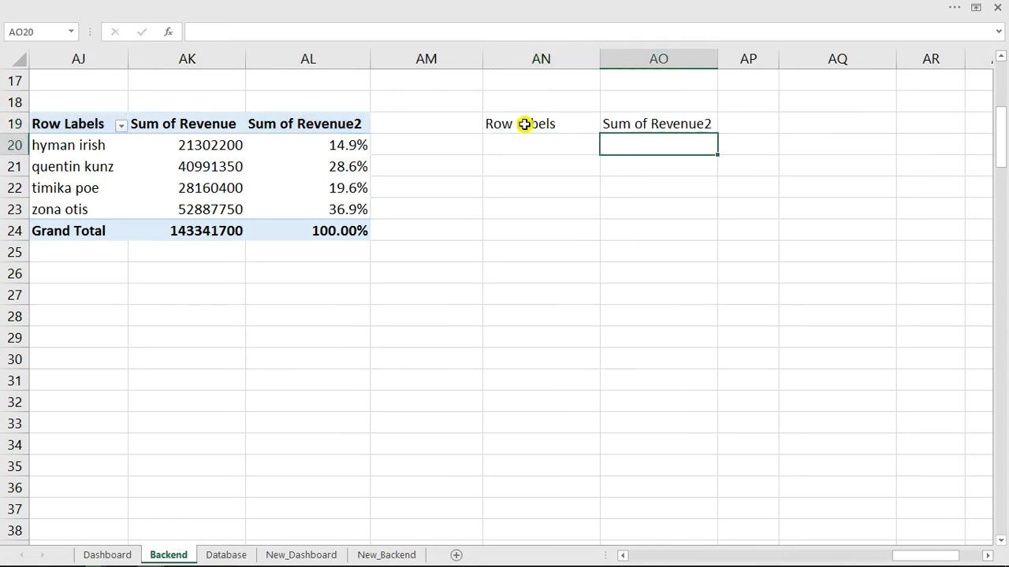
pyautogui.moveTo(522, 124); pyautogui.dragTo(639, 129)
pyautogui.moveTo(714, 135); pyautogui.dragTo(704, 218)
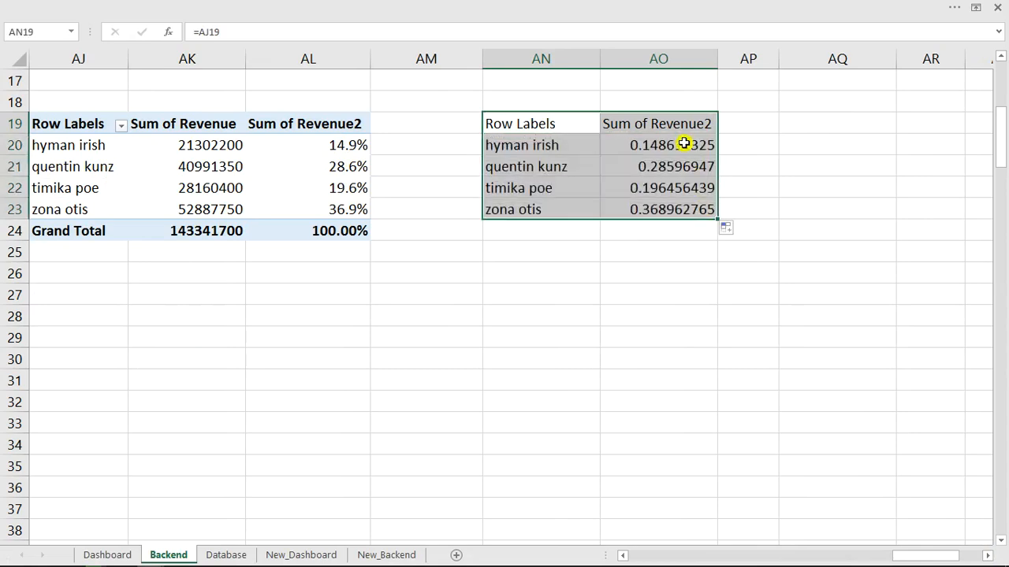
# Format AO20:AO23 as percentages with one decimal place.
pyautogui.moveTo(678, 143); pyautogui.dragTo(683, 203)
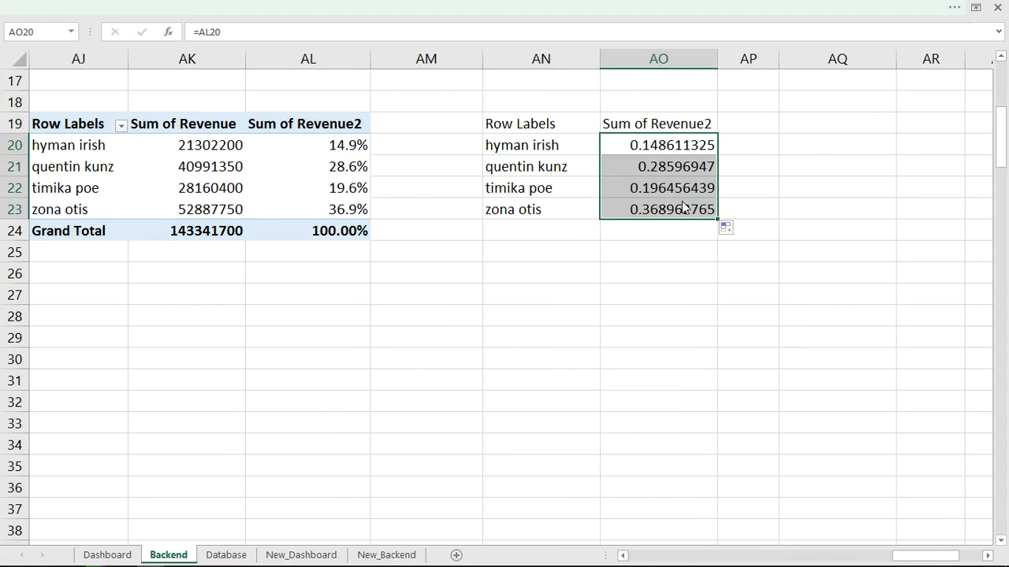
pyautogui.click(376, 5)
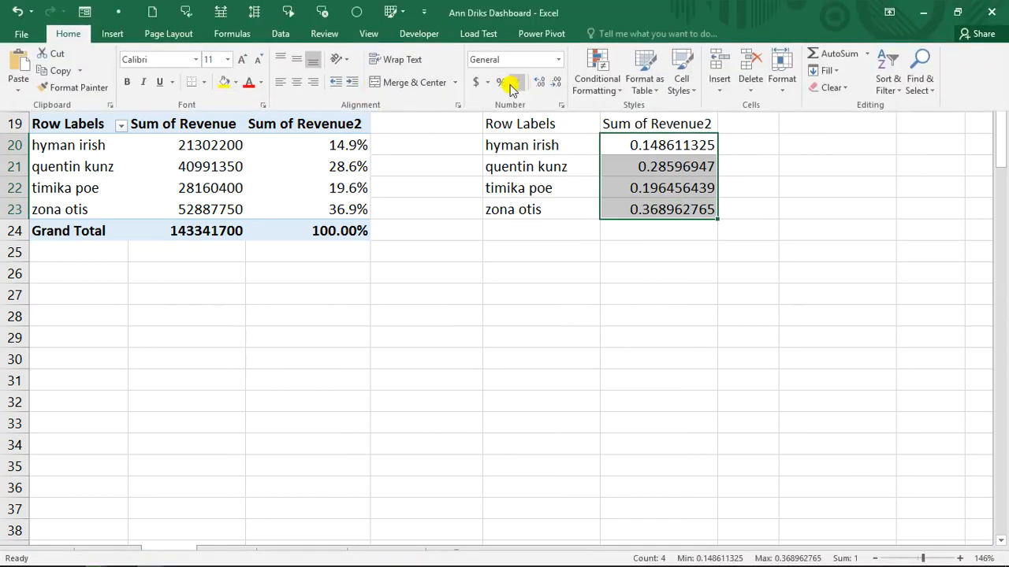
pyautogui.click(501, 83)
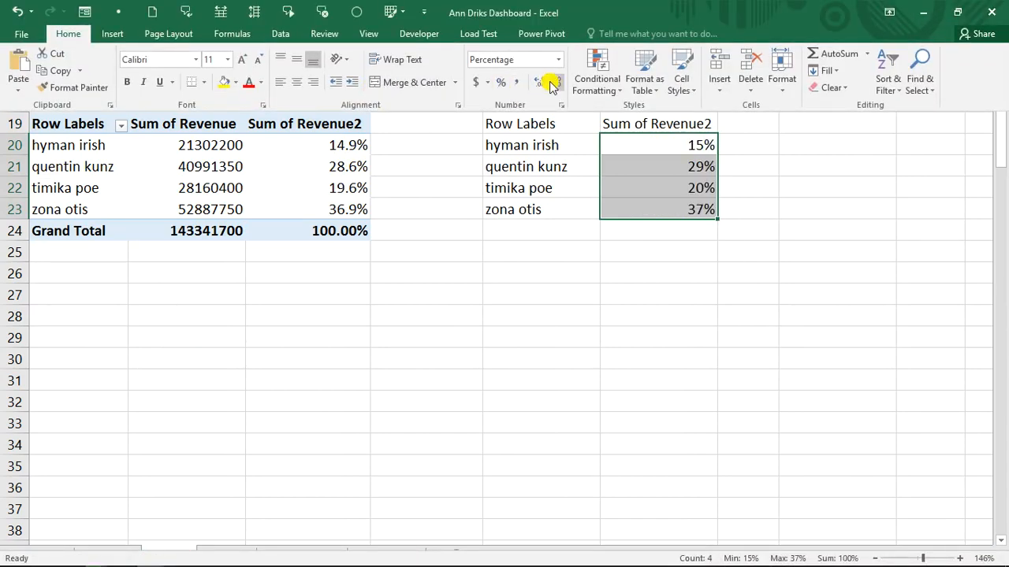
pyautogui.click(540, 88)
pyautogui.click(791, 214)
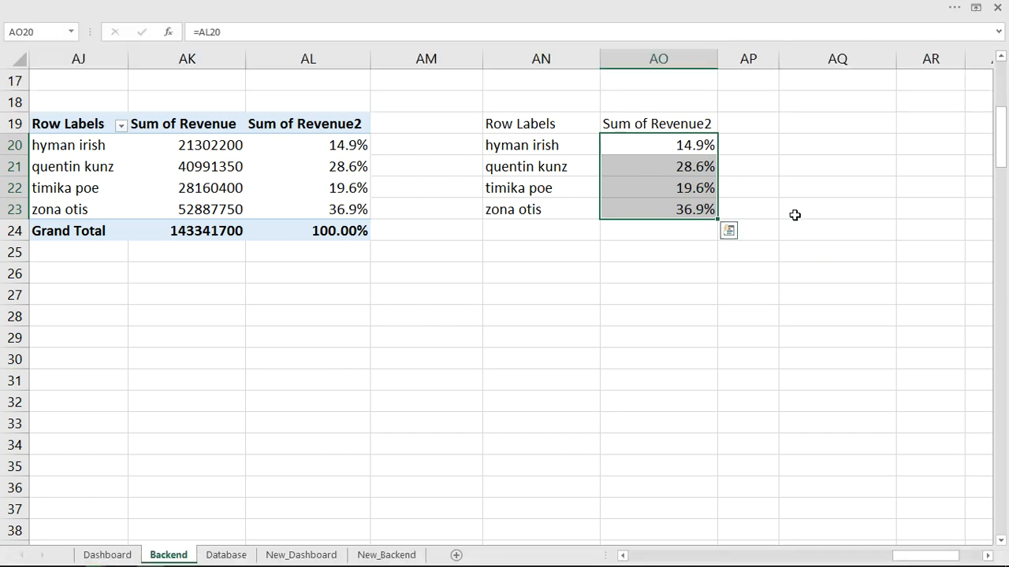
pyautogui.click(746, 144)
pyautogui.click(746, 144)
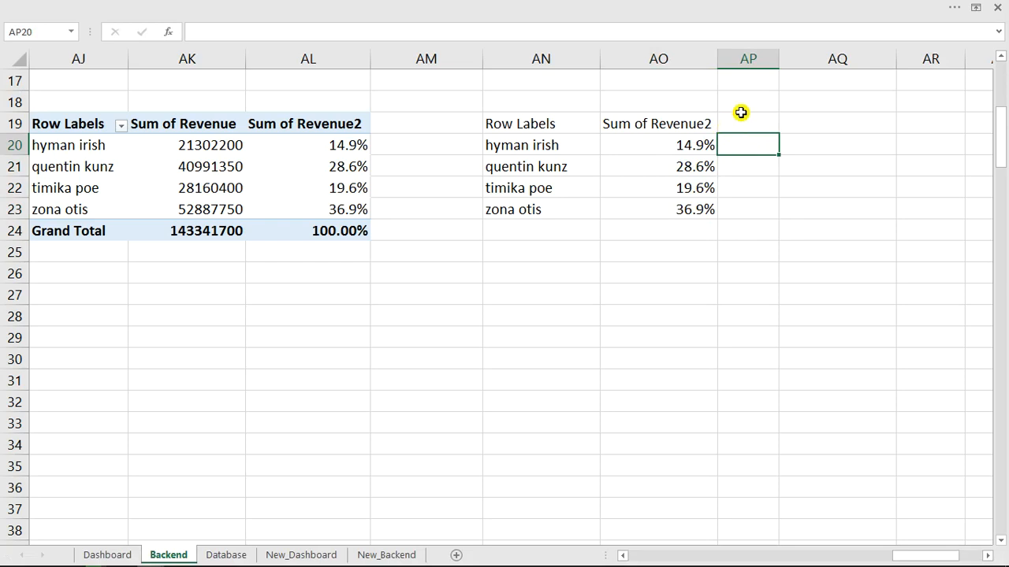
# Add a Helper column in AP with =1-AO20 filled to AP23, then select the first rep's row.
pyautogui.click(742, 124)
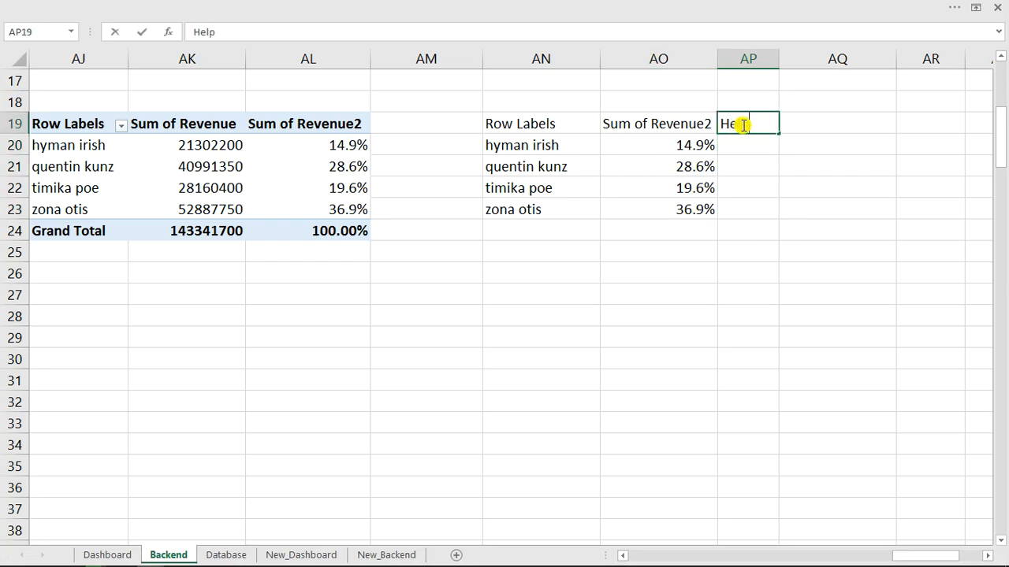
pyautogui.press('Return')
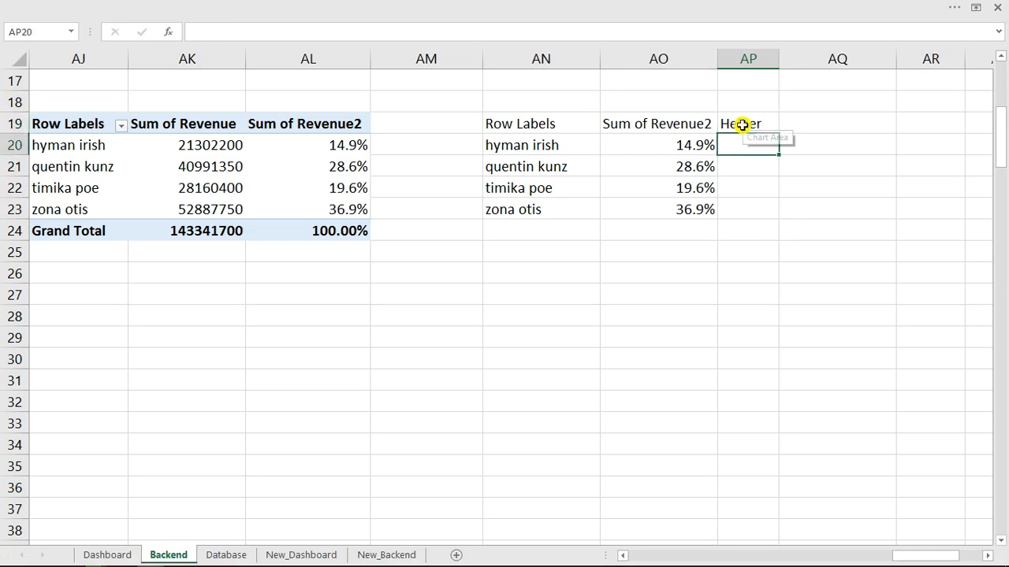
pyautogui.write('=')
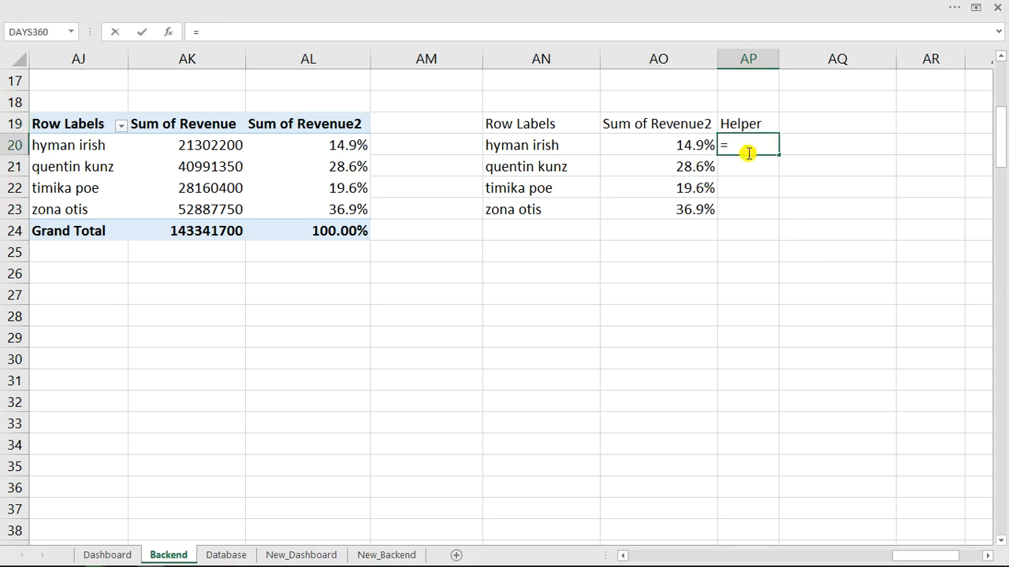
pyautogui.write('1-')
pyautogui.click(689, 145)
pyautogui.press('Return')
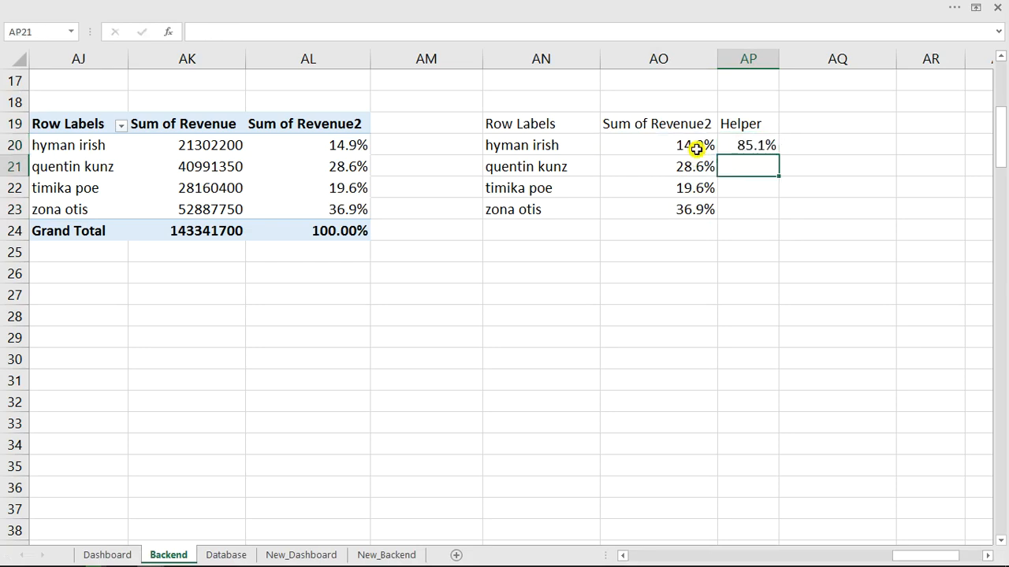
pyautogui.click(765, 145)
pyautogui.moveTo(777, 152); pyautogui.dragTo(769, 216)
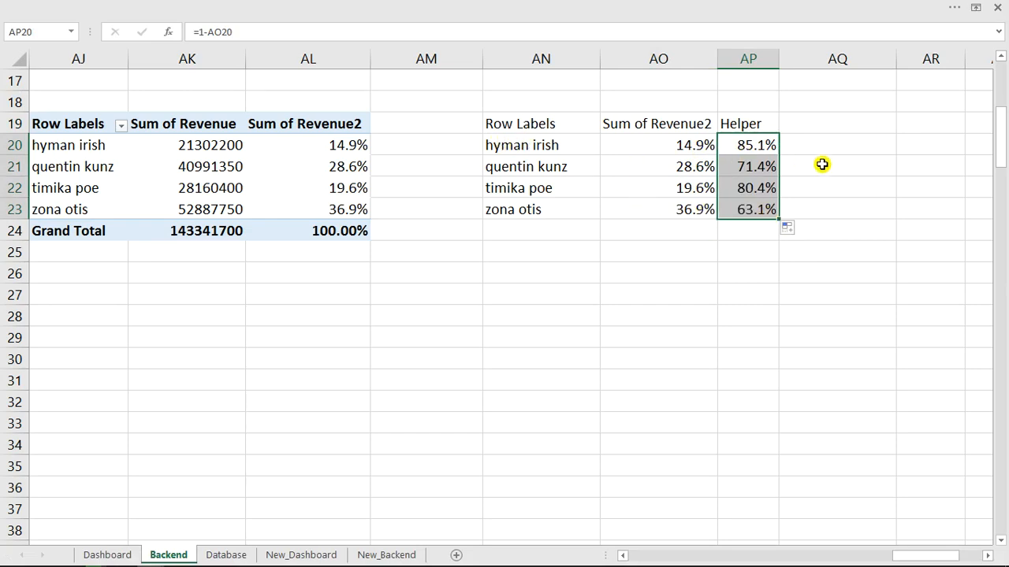
pyautogui.moveTo(526, 145); pyautogui.dragTo(741, 148)
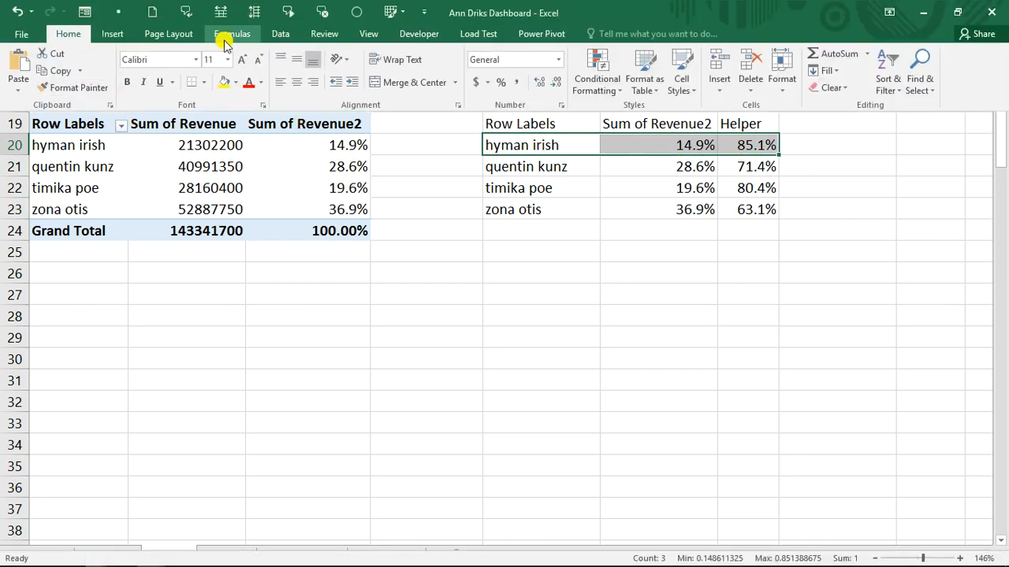
# Insert a doughnut chart of the first rep's 14.9% share, delete its legend, and resize it below the data.
pyautogui.click(113, 34)
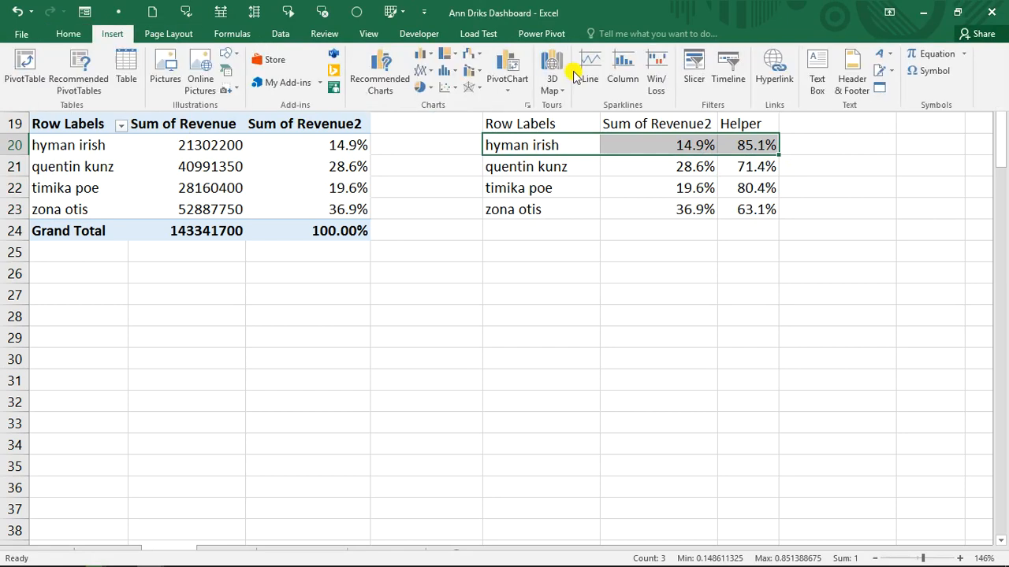
pyautogui.click(430, 91)
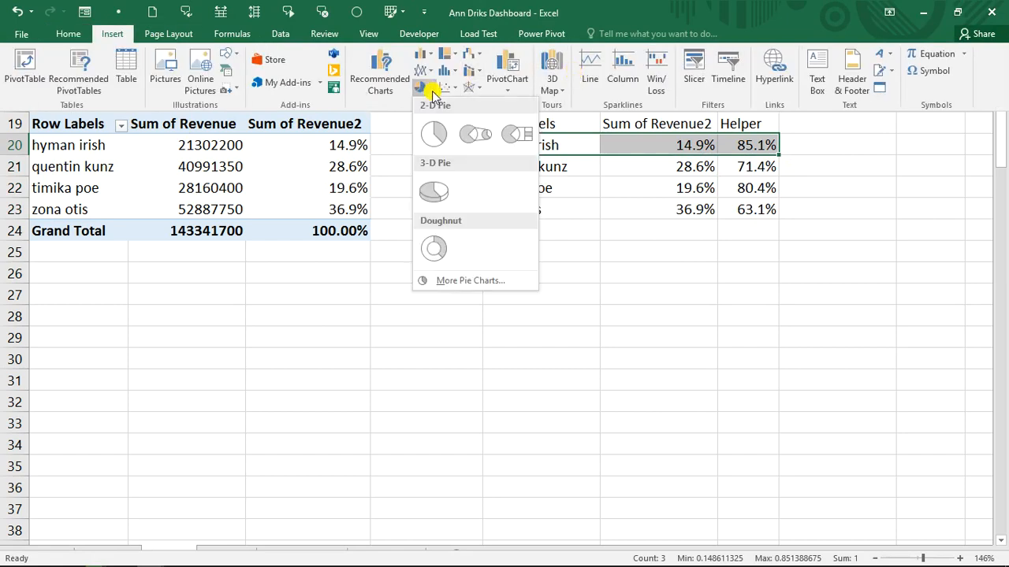
pyautogui.click(442, 249)
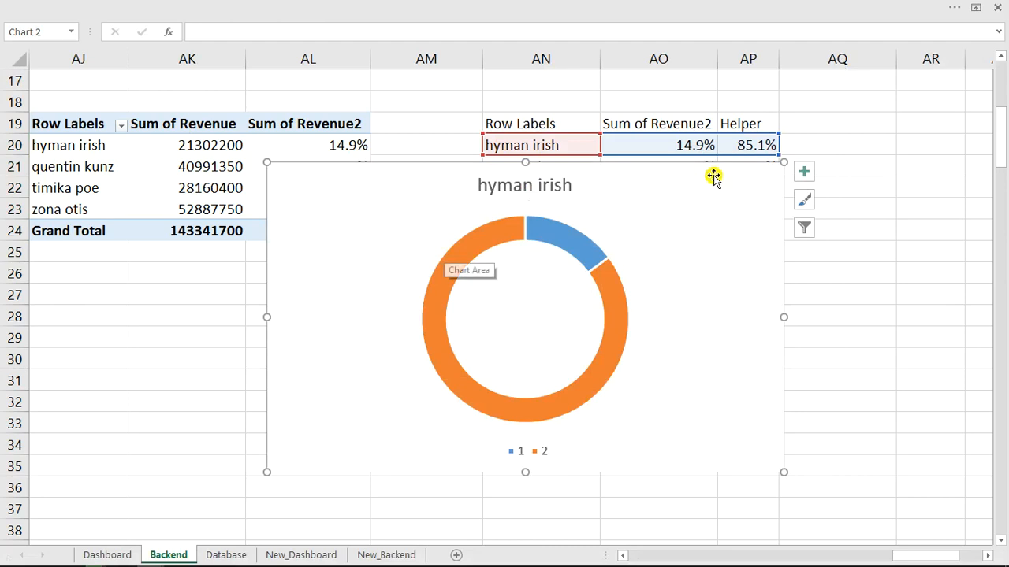
pyautogui.click(518, 455)
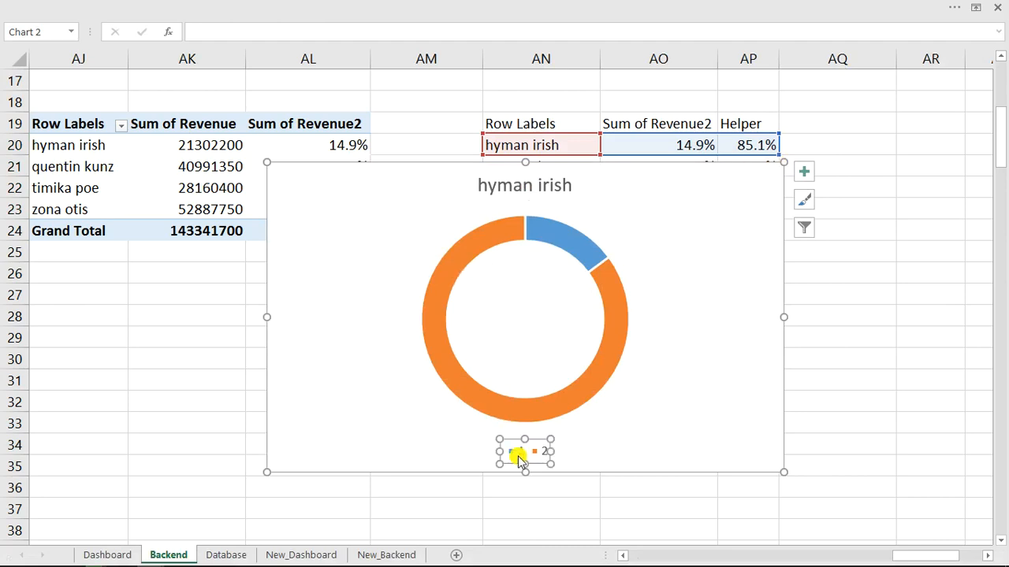
pyautogui.press('Delete')
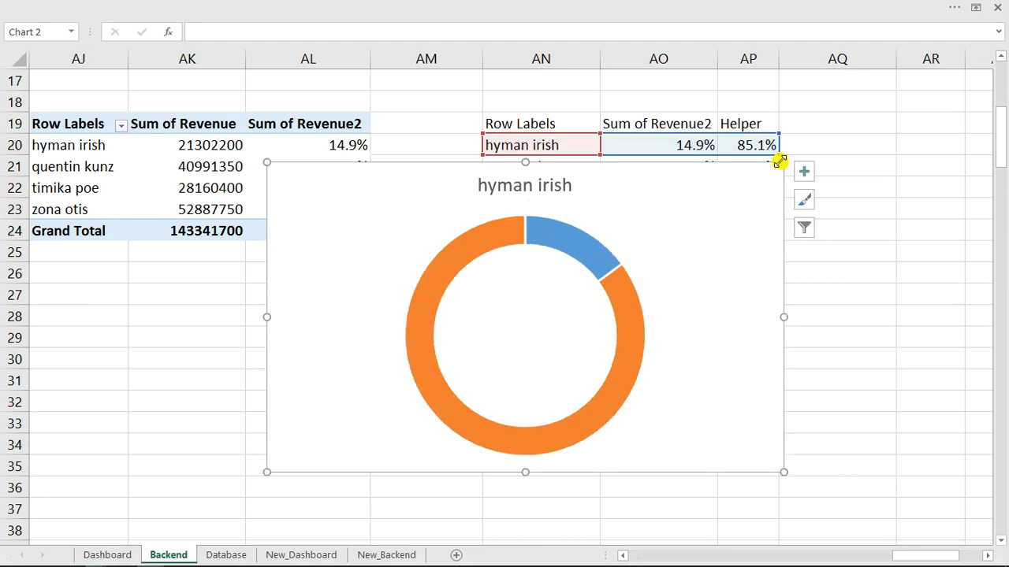
pyautogui.moveTo(783, 162); pyautogui.dragTo(748, 234)
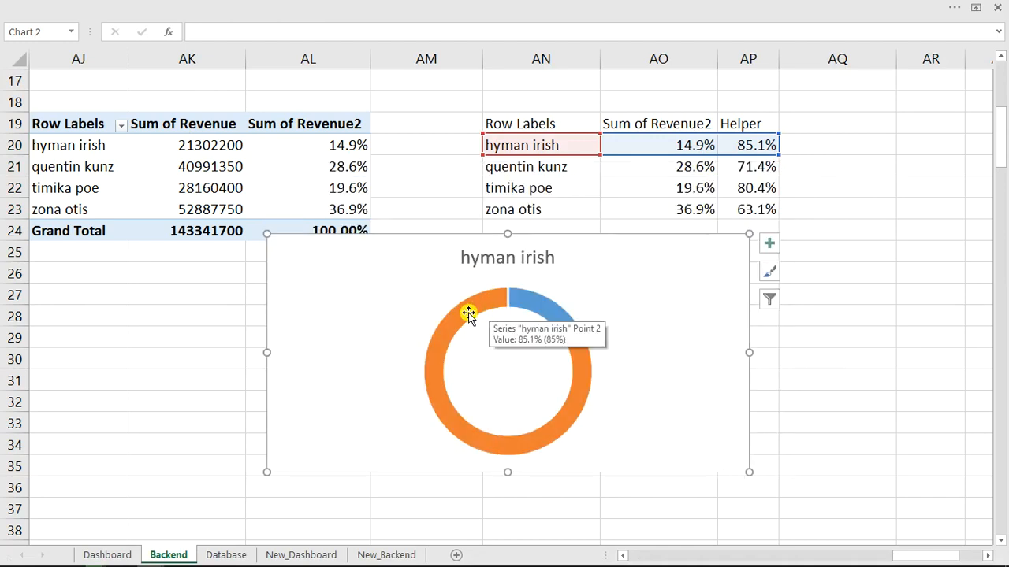
pyautogui.click(678, 147)
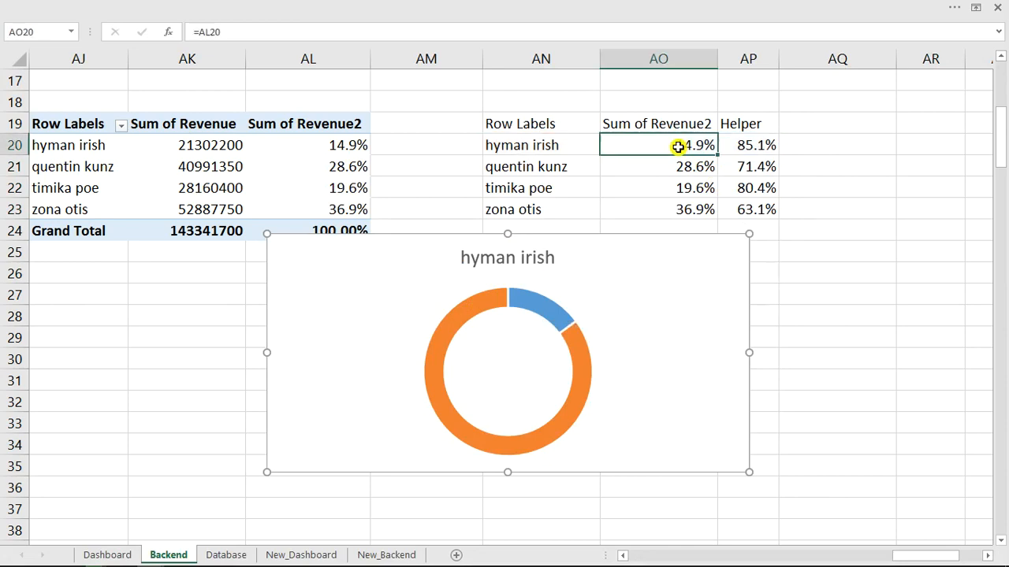
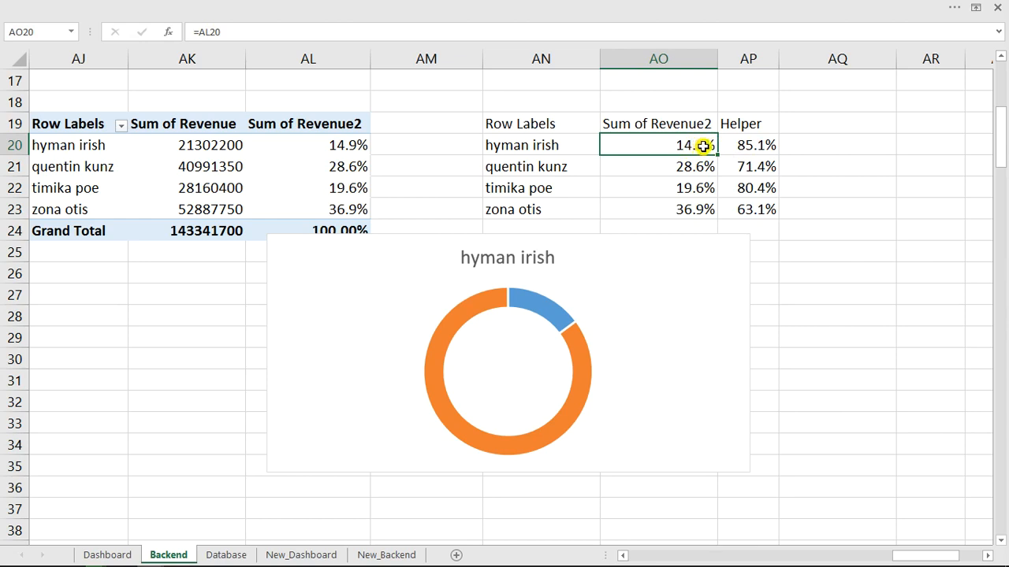
pyautogui.click(763, 146)
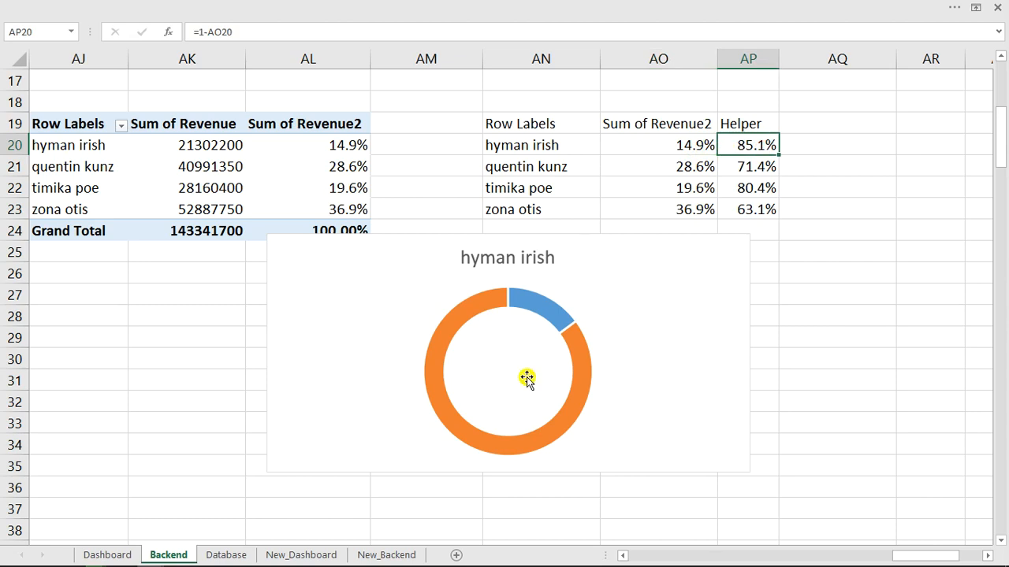
pyautogui.click(583, 387)
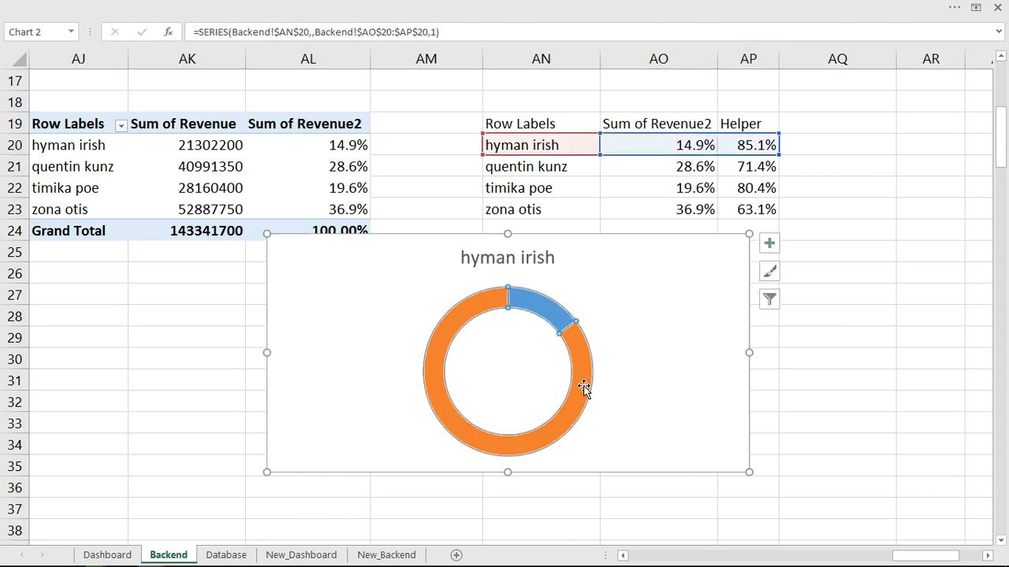
pyautogui.click(583, 386)
pyautogui.rightClick(583, 386)
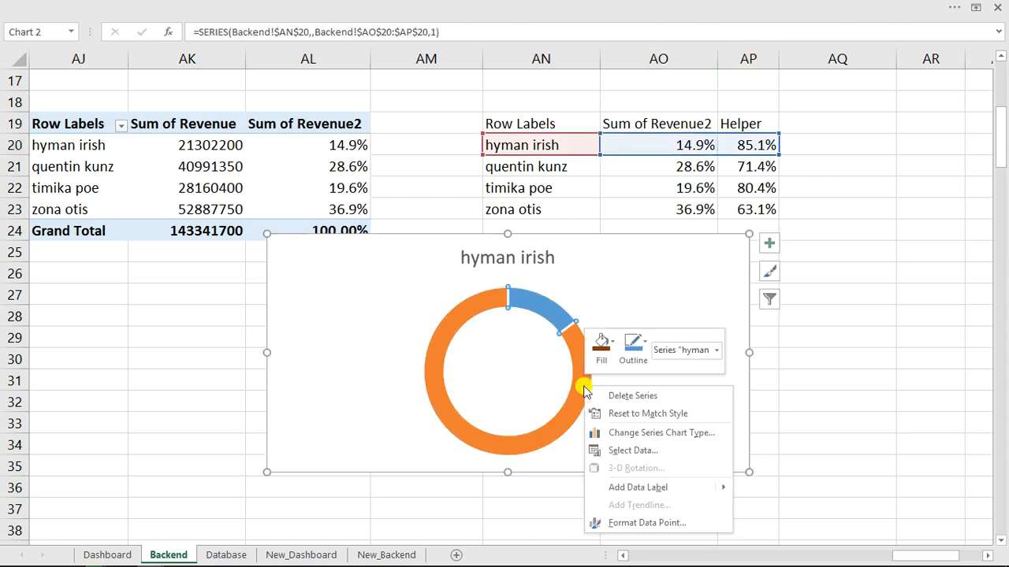
pyautogui.click(646, 523)
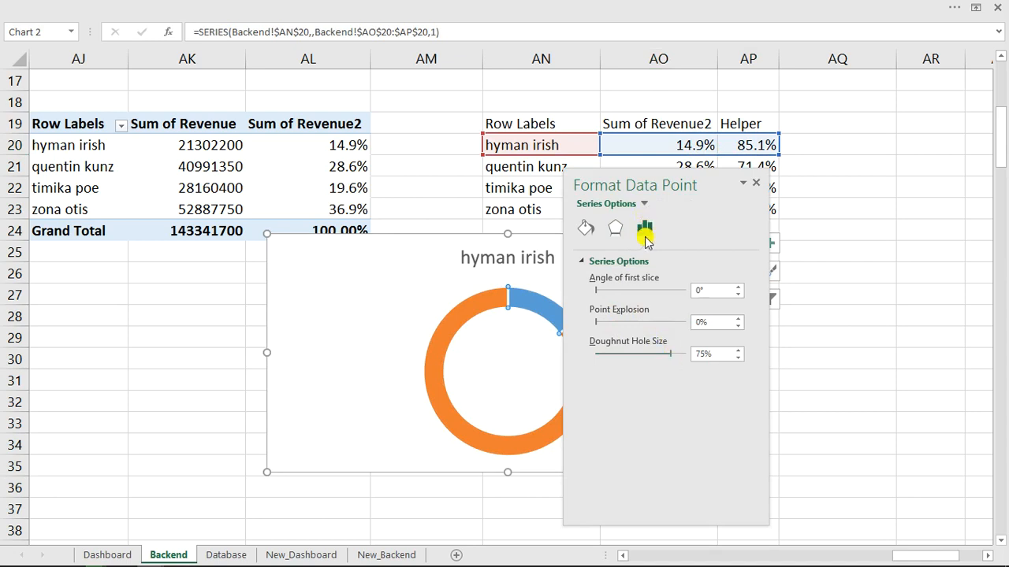
pyautogui.moveTo(669, 354)
pyautogui.mouseDown()
pyautogui.moveTo(658, 357)
pyautogui.moveTo(675, 357)
pyautogui.mouseUp()
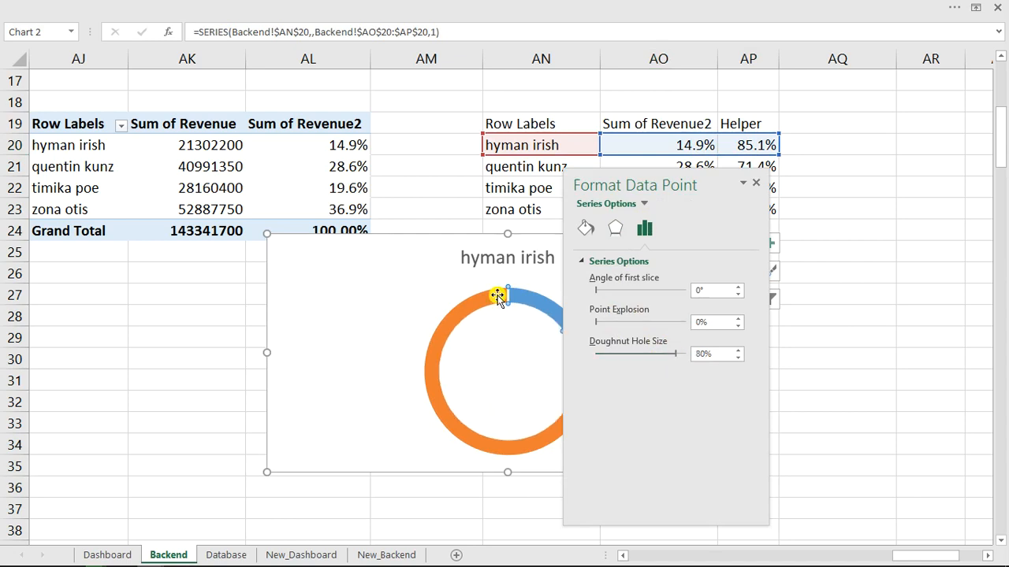
# Fill the large 85.1% slice light grey and the 14.9% slice bright blue.
pyautogui.click(587, 229)
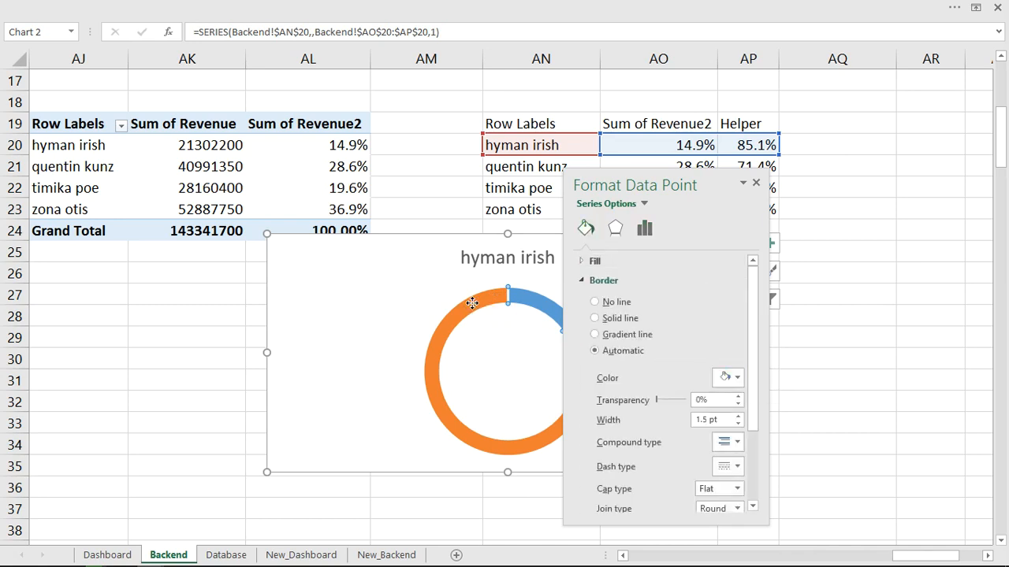
pyautogui.click(583, 280)
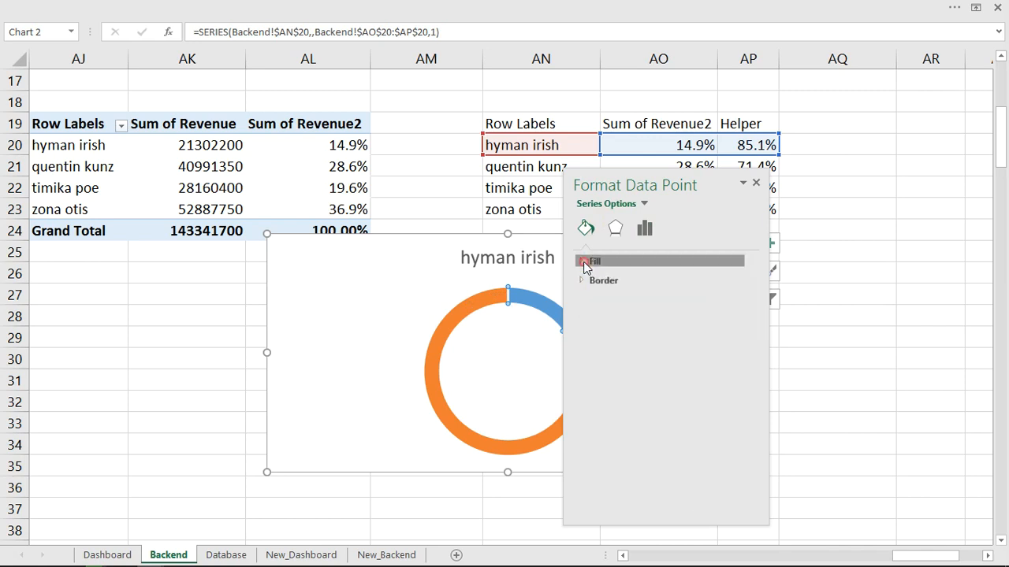
pyautogui.click(589, 261)
pyautogui.click(738, 410)
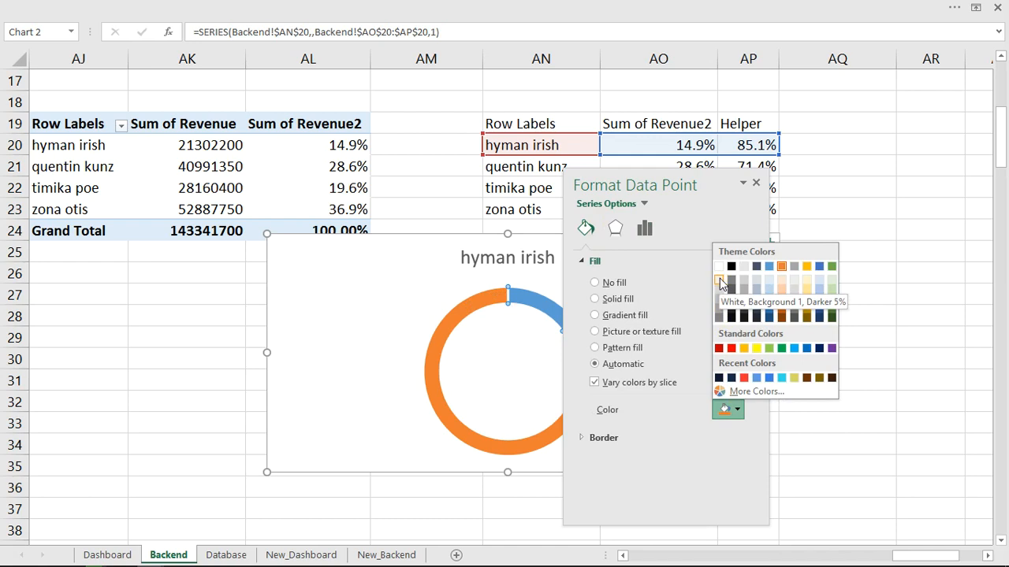
pyautogui.click(720, 279)
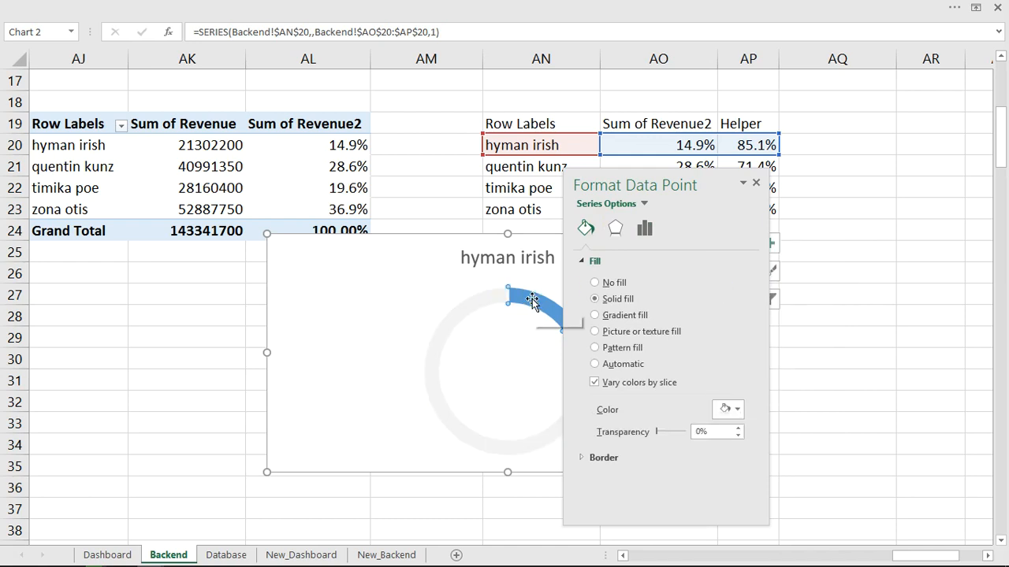
pyautogui.click(736, 409)
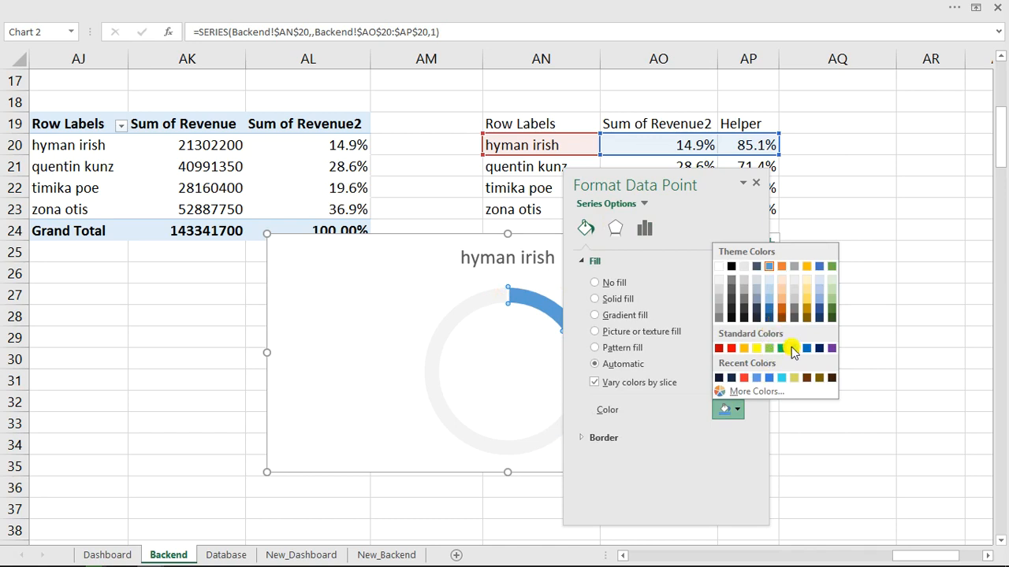
pyautogui.click(793, 348)
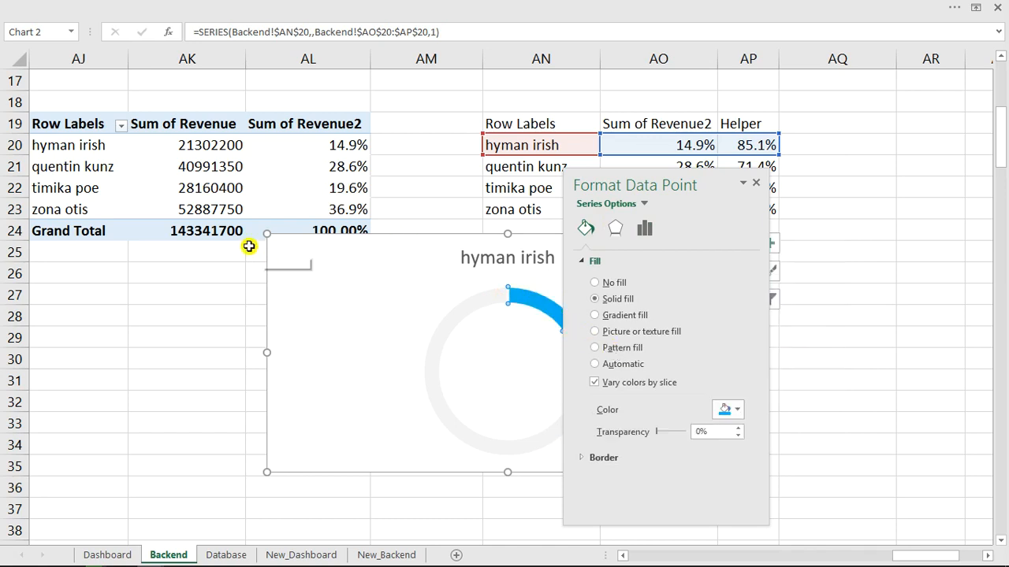
pyautogui.moveTo(267, 235); pyautogui.dragTo(404, 306)
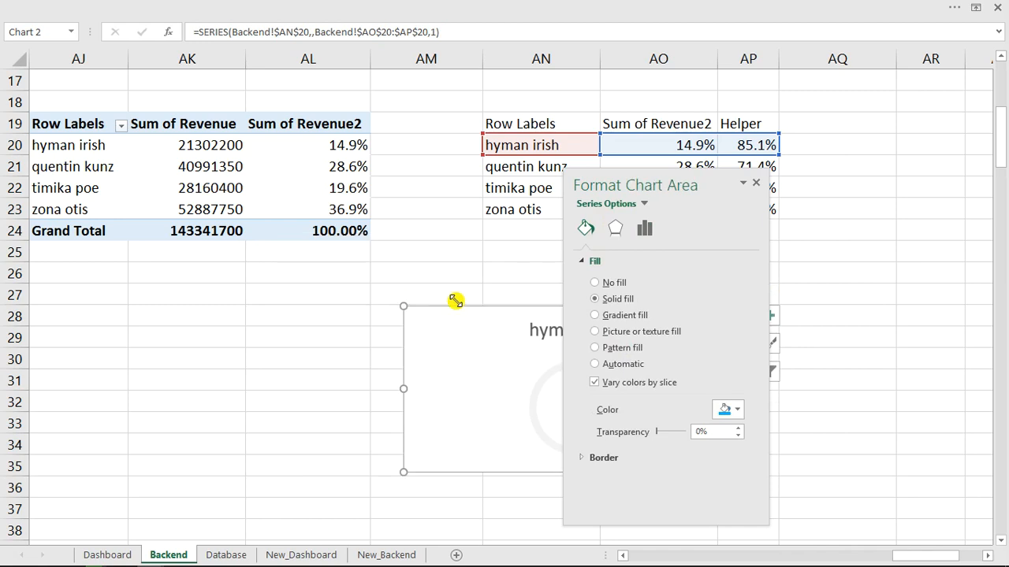
pyautogui.moveTo(732, 185); pyautogui.dragTo(937, 167)
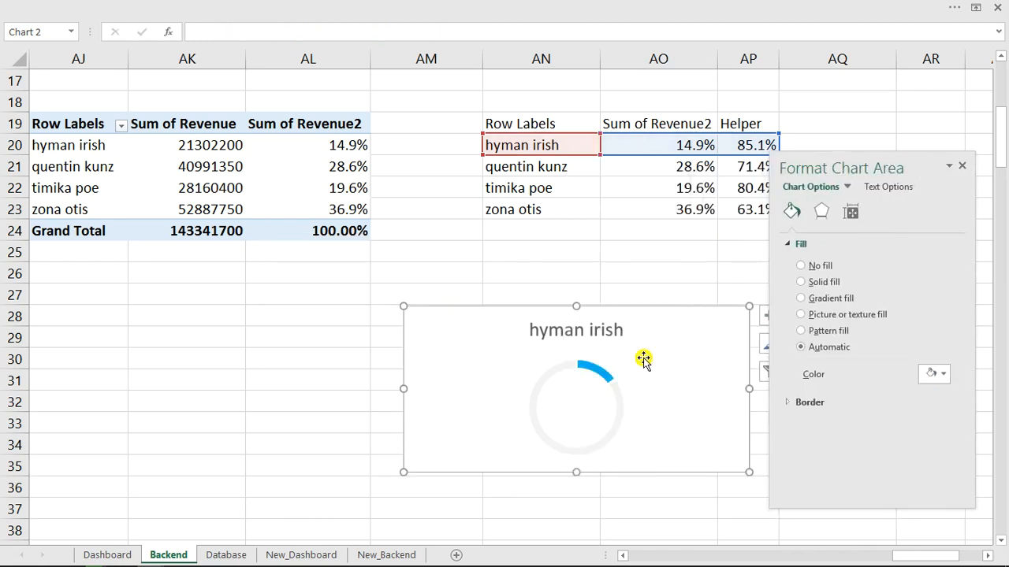
pyautogui.click(604, 331)
pyautogui.click(591, 329)
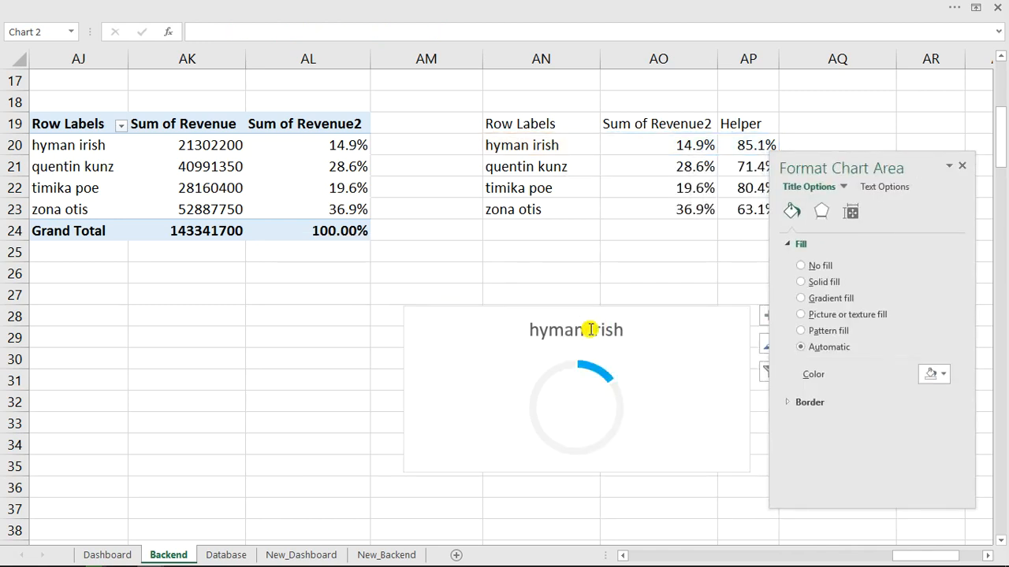
pyautogui.press('Delete')
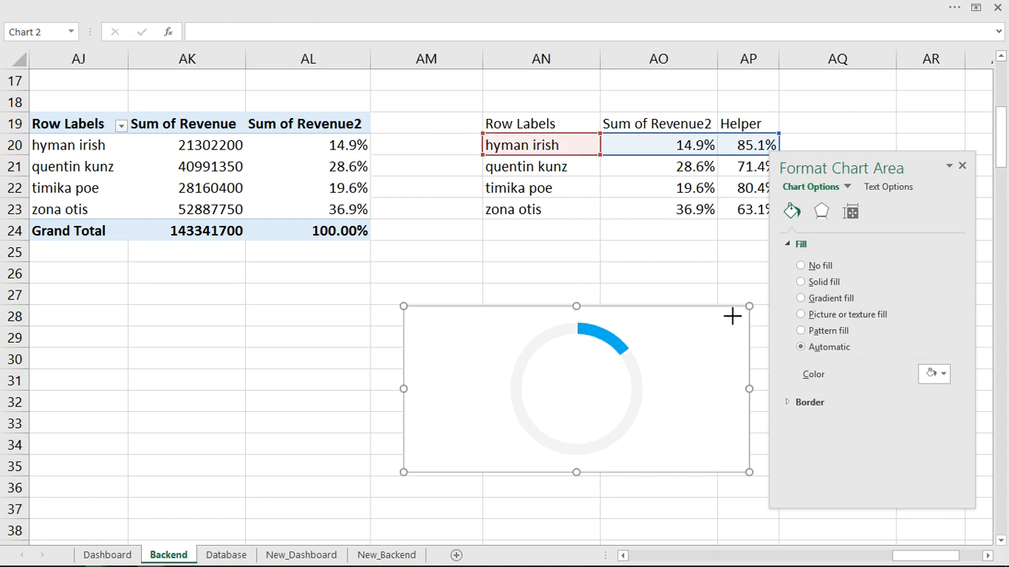
pyautogui.moveTo(749, 306); pyautogui.dragTo(645, 378)
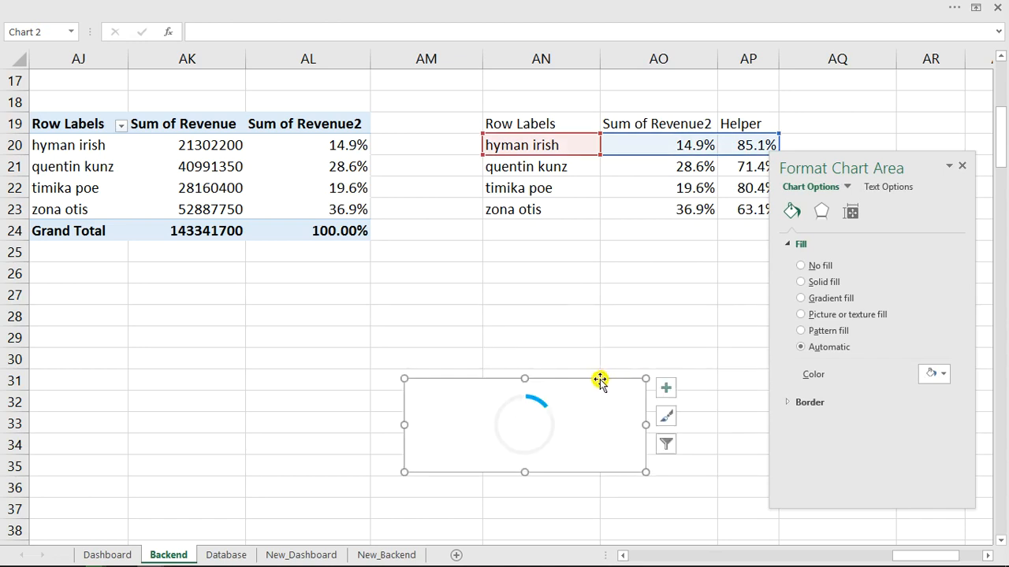
pyautogui.press('Escape')
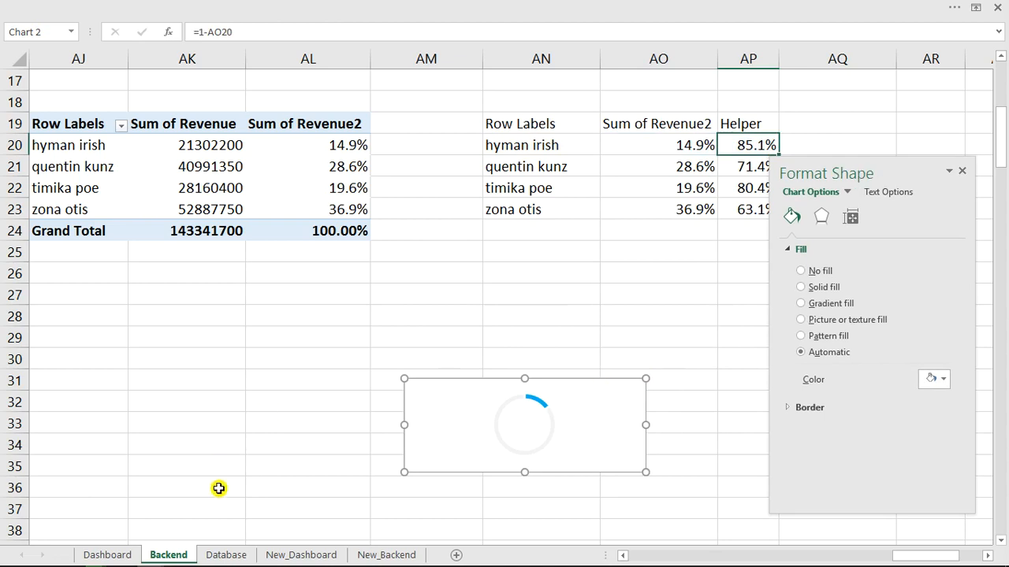
# Paste the small blue-and-grey doughnut onto the Dashboard at the top of the Sales Reps panel.
pyautogui.click(107, 555)
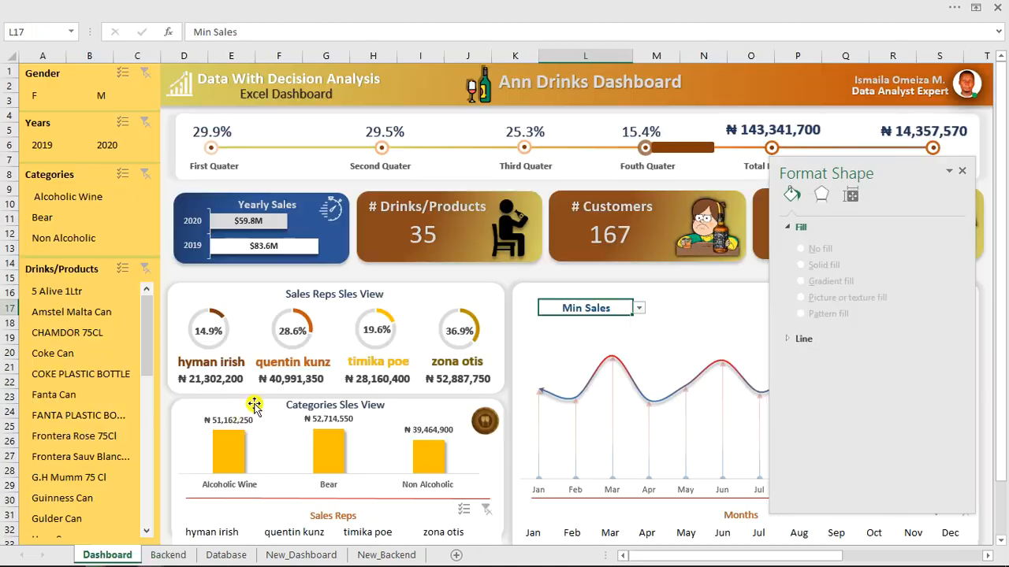
pyautogui.click(514, 274)
pyautogui.hotkey('ctrl', 'v')
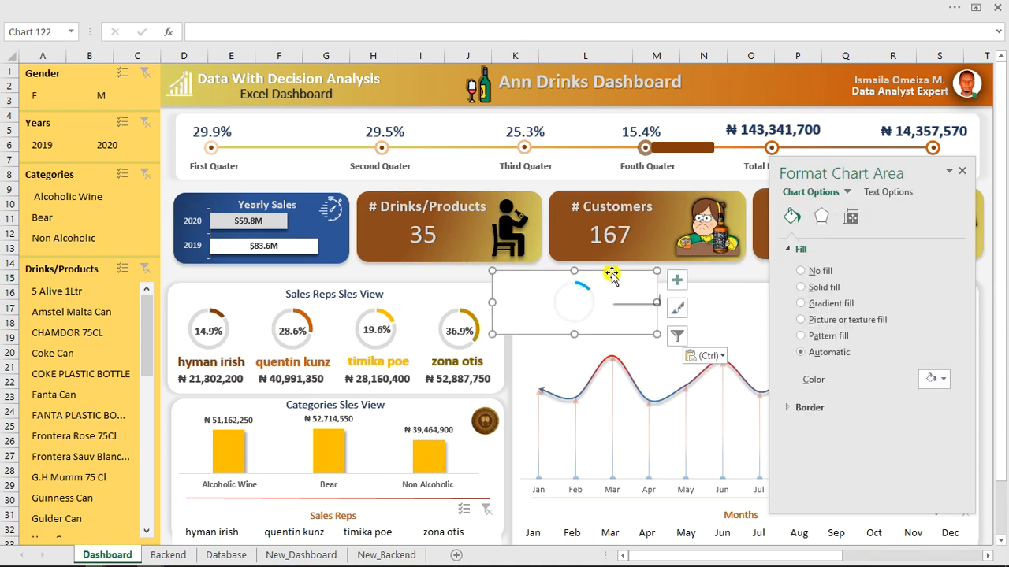
pyautogui.moveTo(617, 273); pyautogui.dragTo(472, 263)
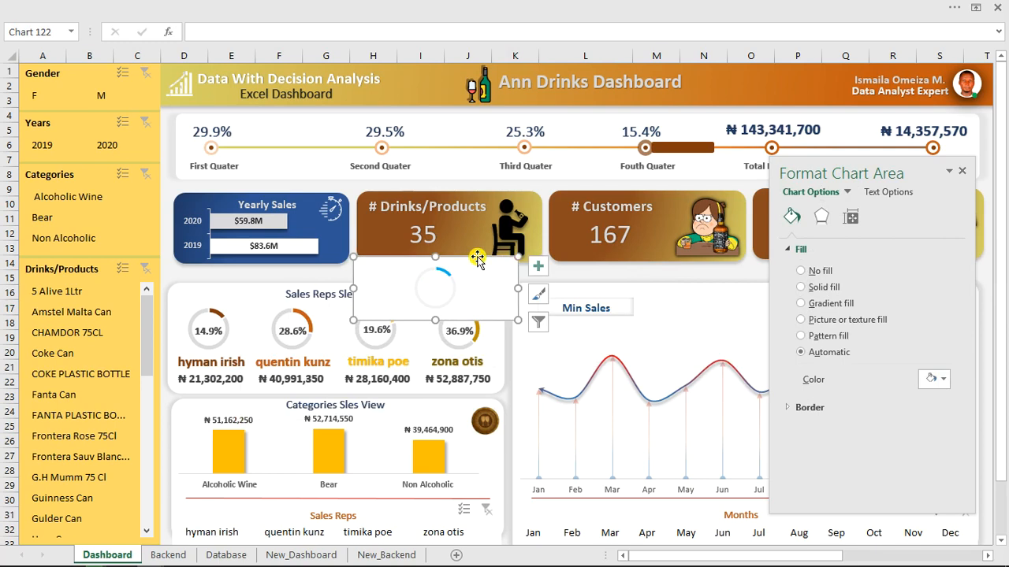
pyautogui.click(414, 279)
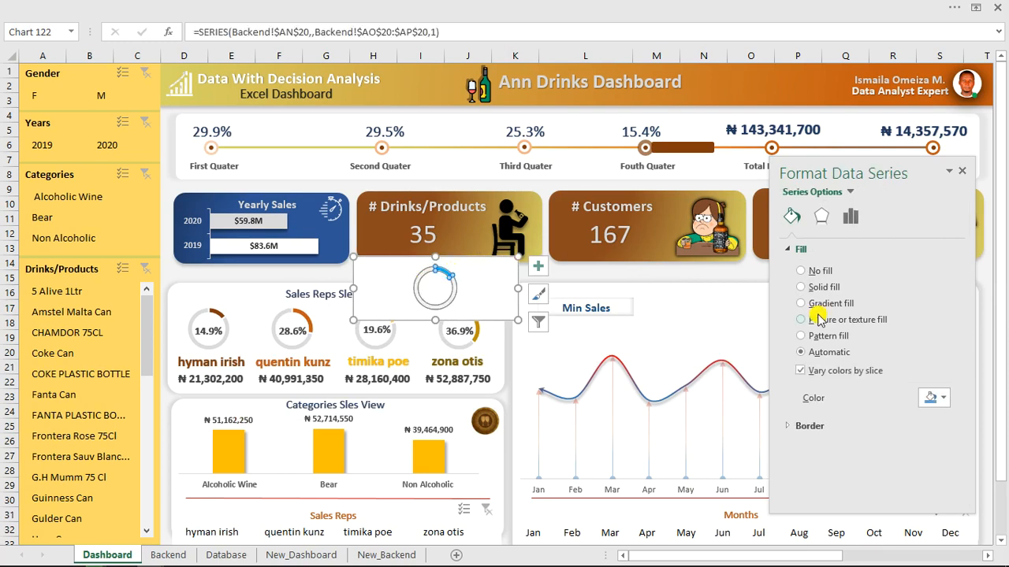
# Recolour a slice of the pasted doughnut with a theme colour.
pyautogui.click(424, 301)
pyautogui.click(422, 303)
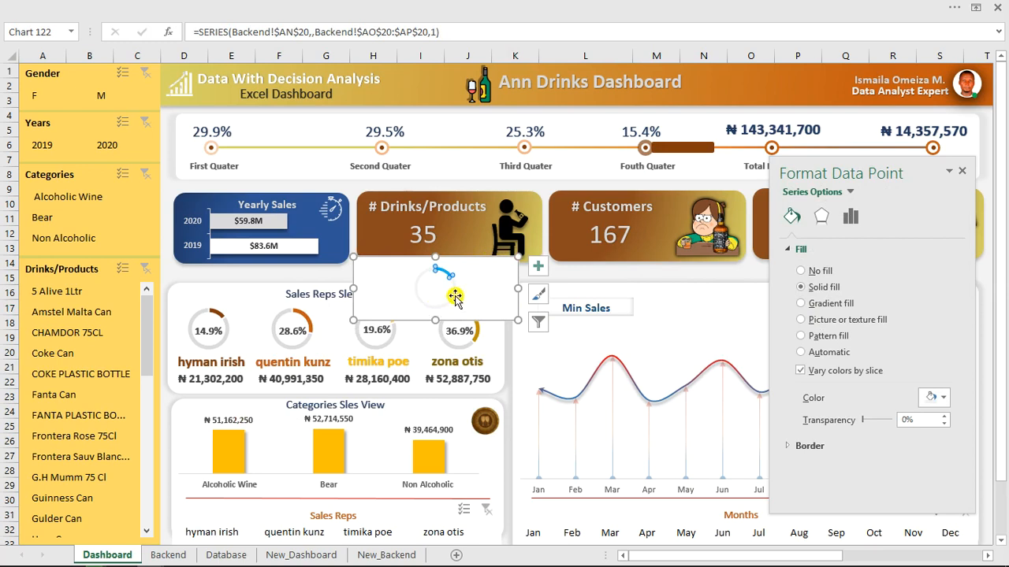
pyautogui.click(547, 187)
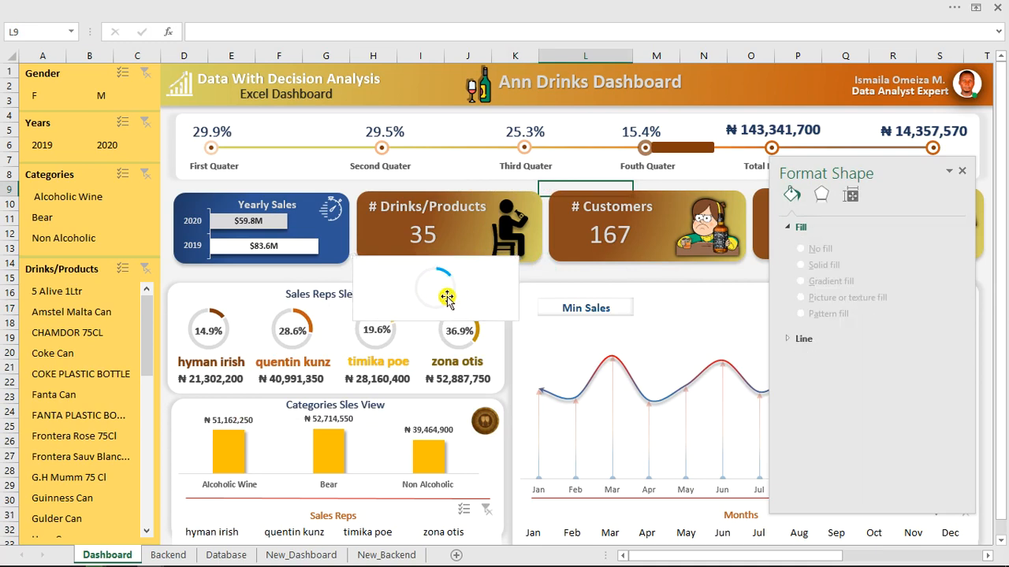
pyautogui.click(447, 297)
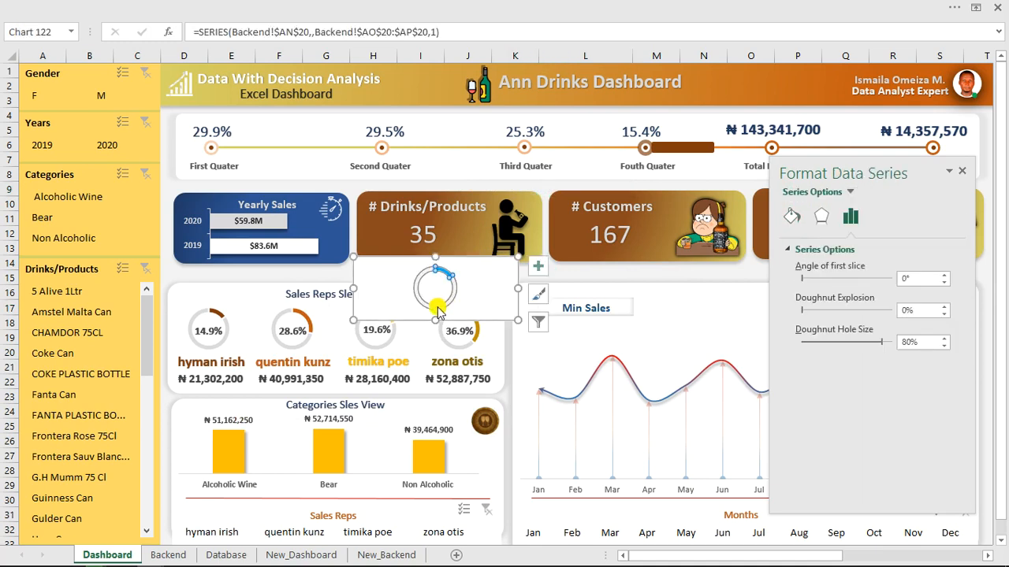
pyautogui.click(432, 305)
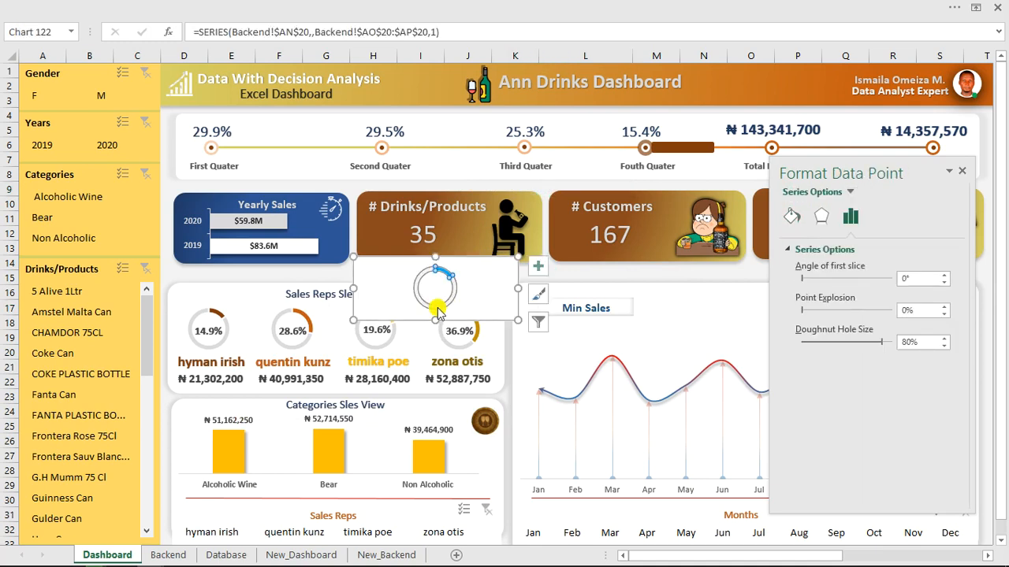
pyautogui.click(794, 216)
pyautogui.click(943, 398)
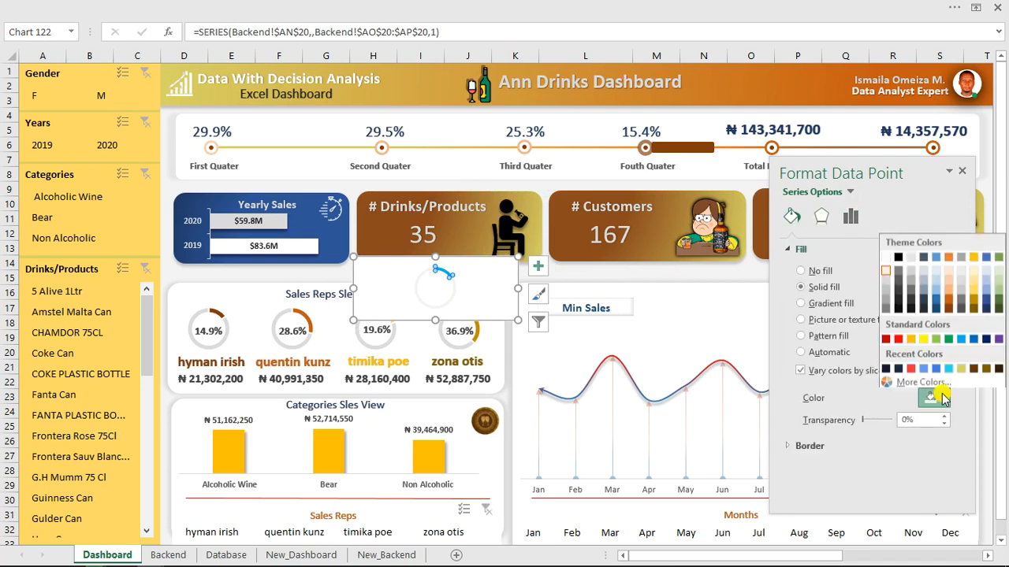
pyautogui.click(886, 286)
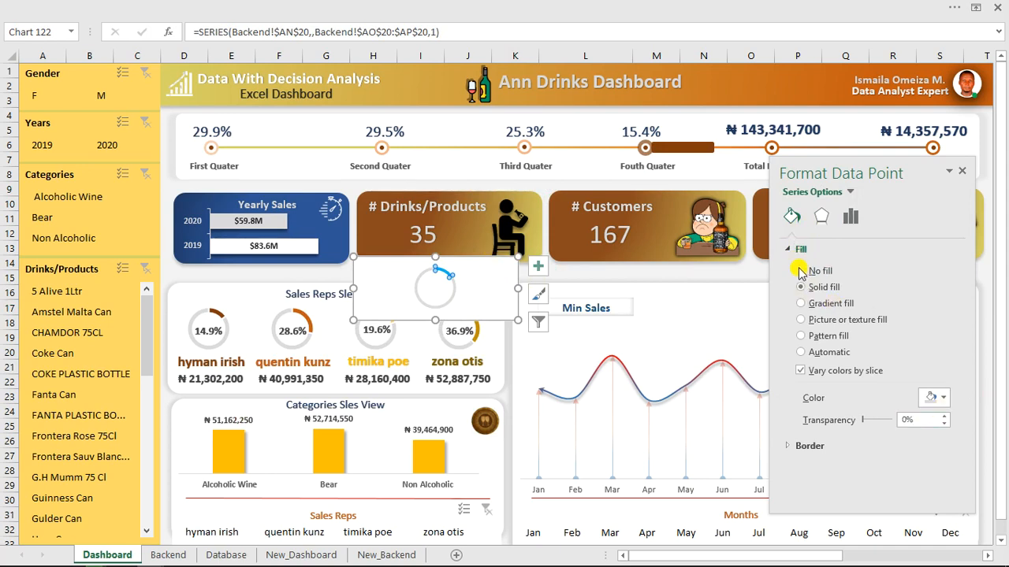
# Give the pasted doughnut's chart area no fill and no border.
pyautogui.click(493, 278)
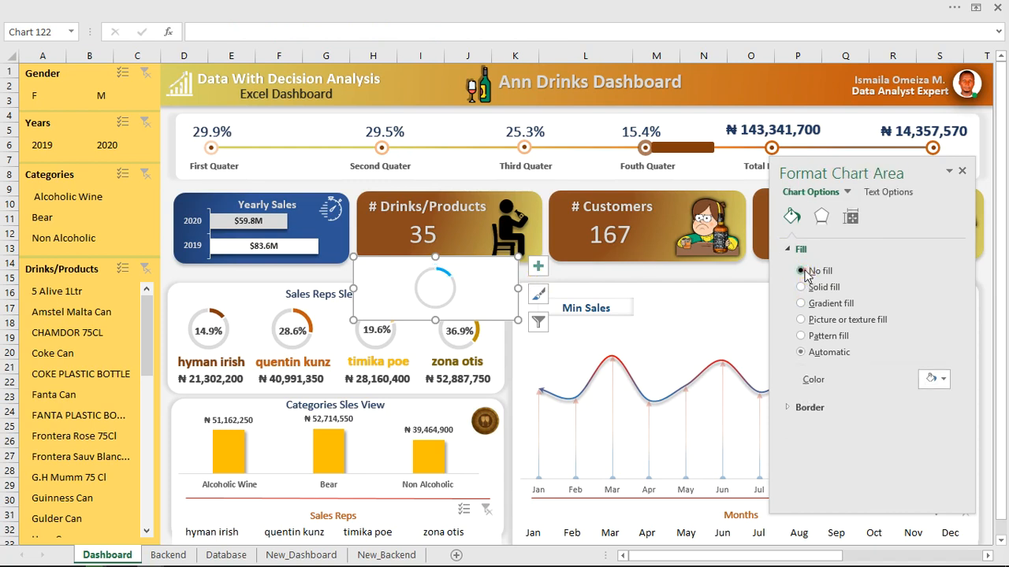
pyautogui.click(801, 271)
pyautogui.click(791, 378)
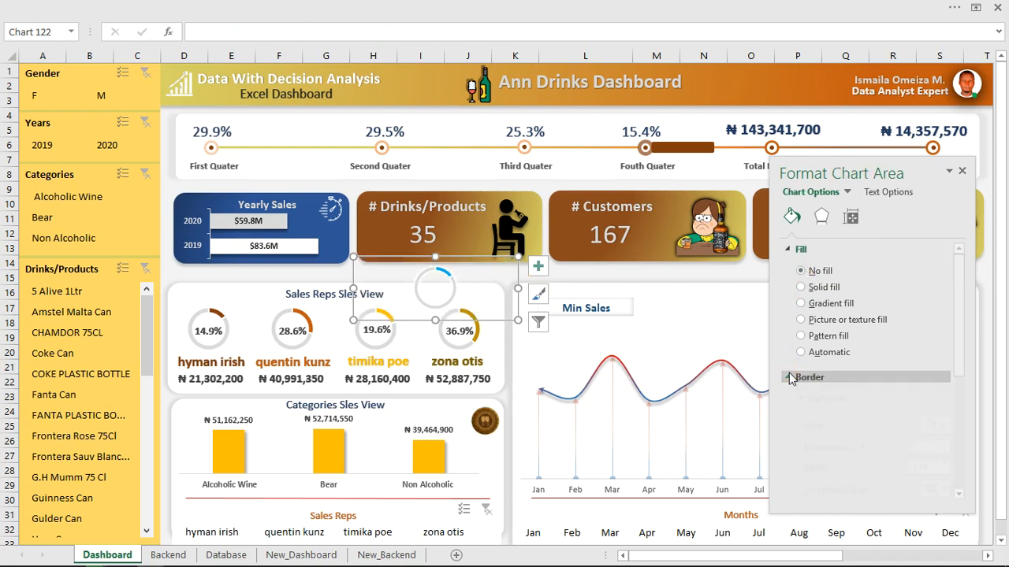
pyautogui.click(804, 400)
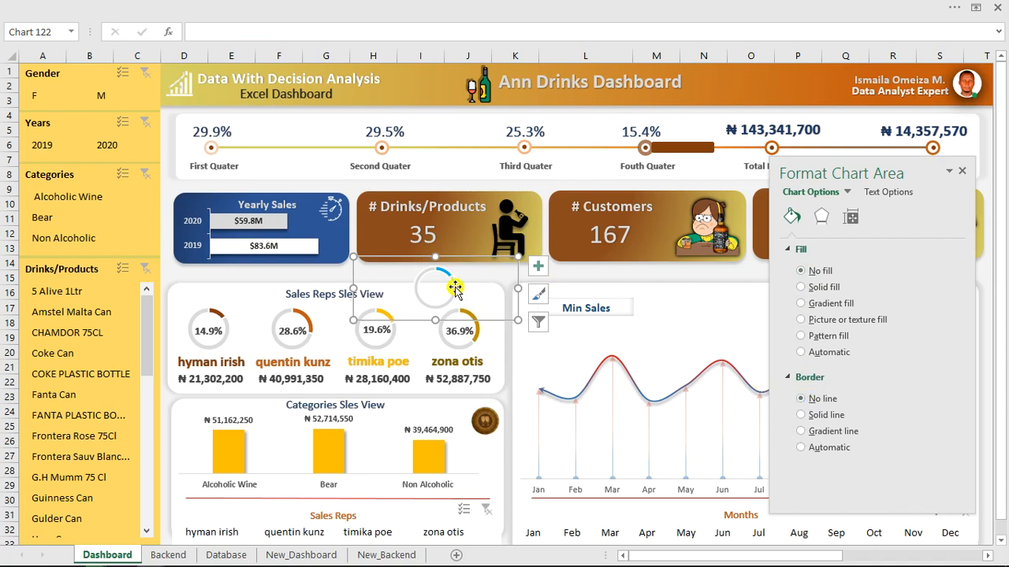
# Place the doughnut between the 19.6% and 36.9% rings and set its hole size to 77%.
pyautogui.moveTo(498, 260); pyautogui.dragTo(489, 293)
pyautogui.click(854, 219)
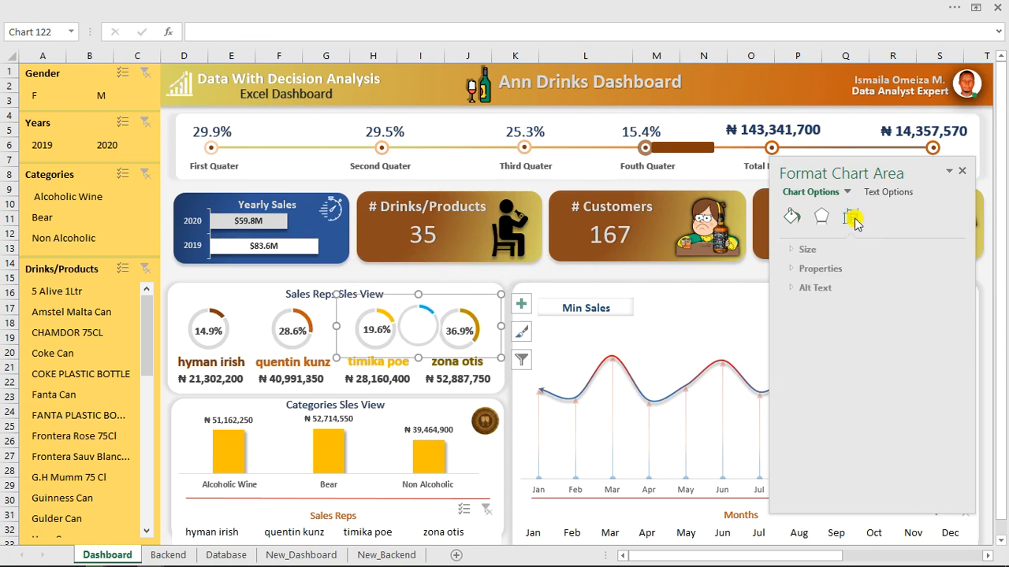
pyautogui.click(428, 313)
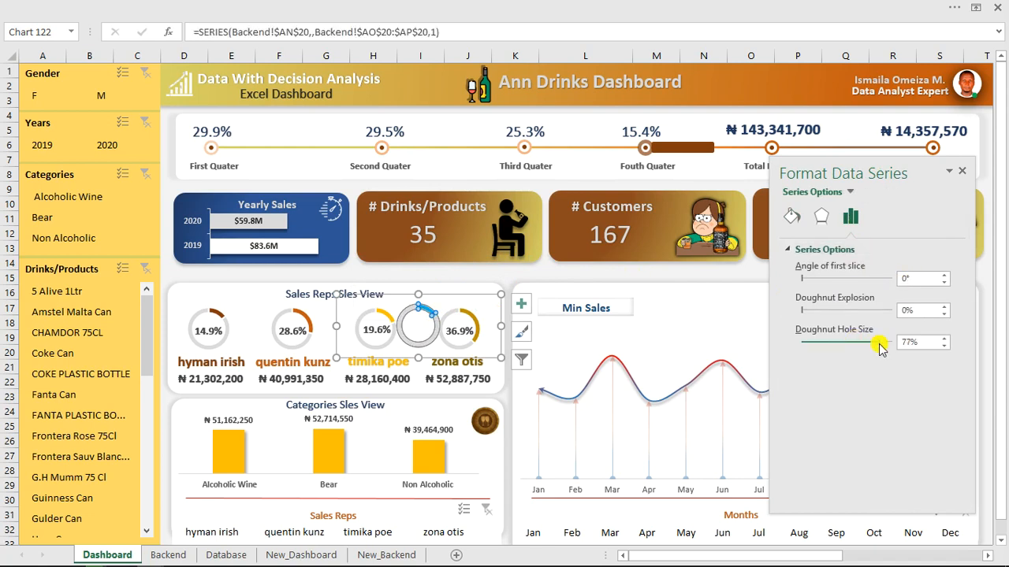
pyautogui.click(462, 297)
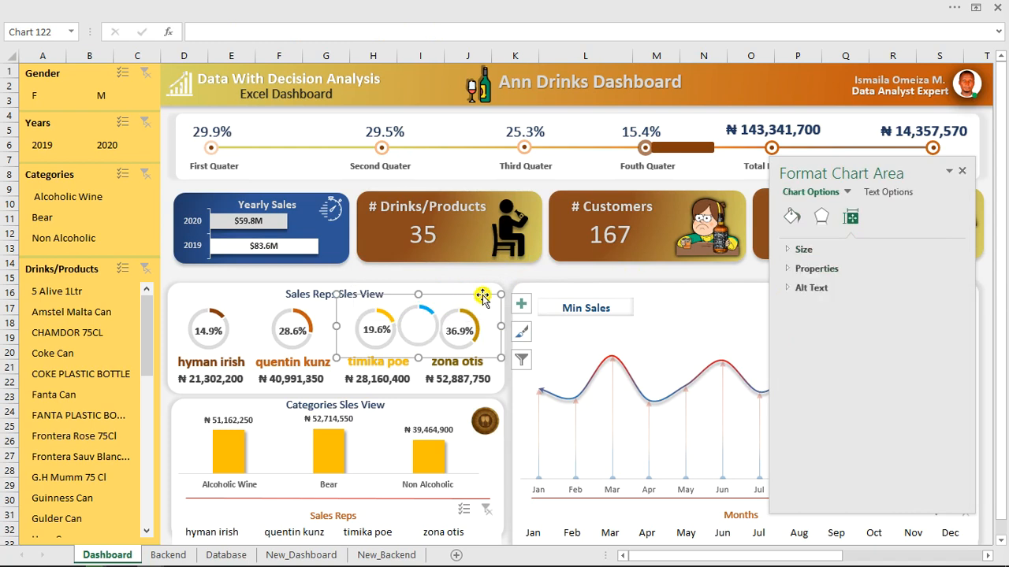
pyautogui.press('Escape')
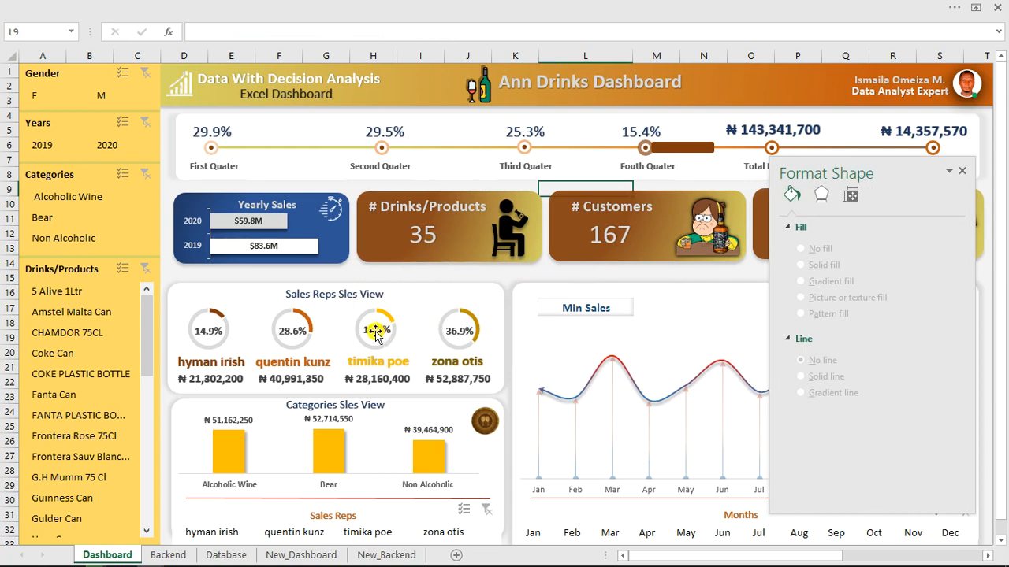
# Review the AN20, AK20 and AP20 values on the Backend sheet.
pyautogui.click(169, 556)
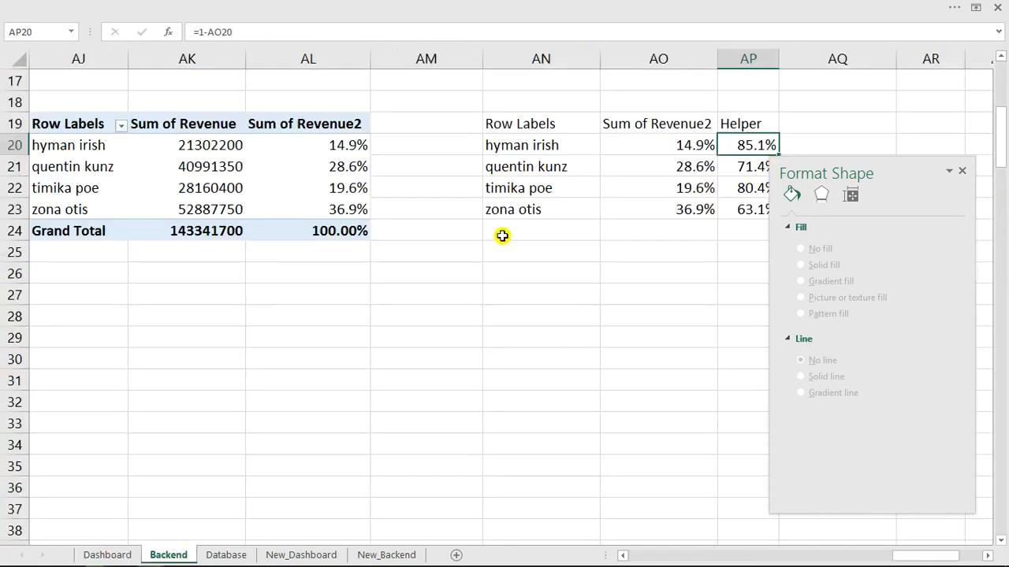
pyautogui.click(524, 145)
pyautogui.click(219, 153)
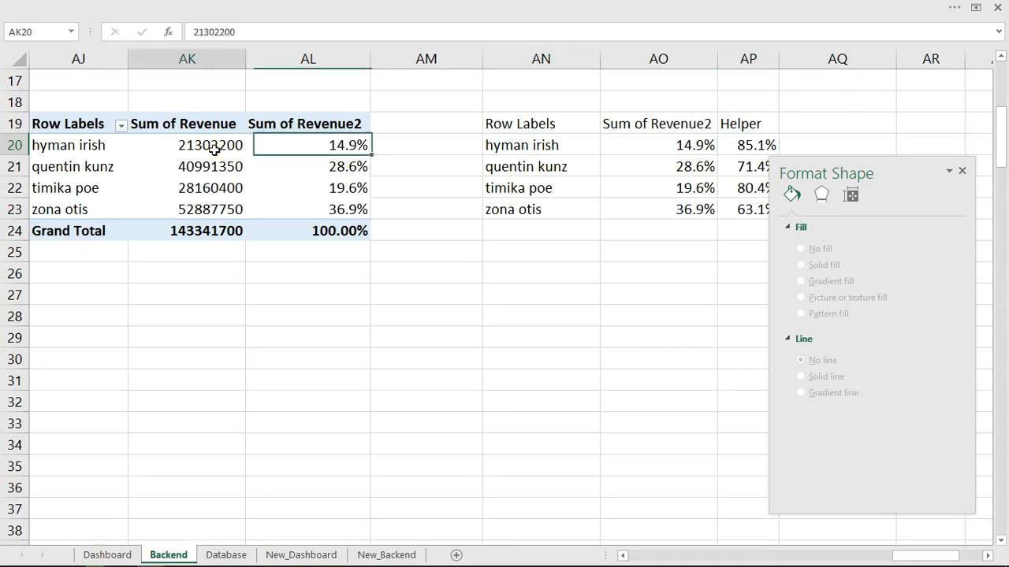
pyautogui.click(744, 145)
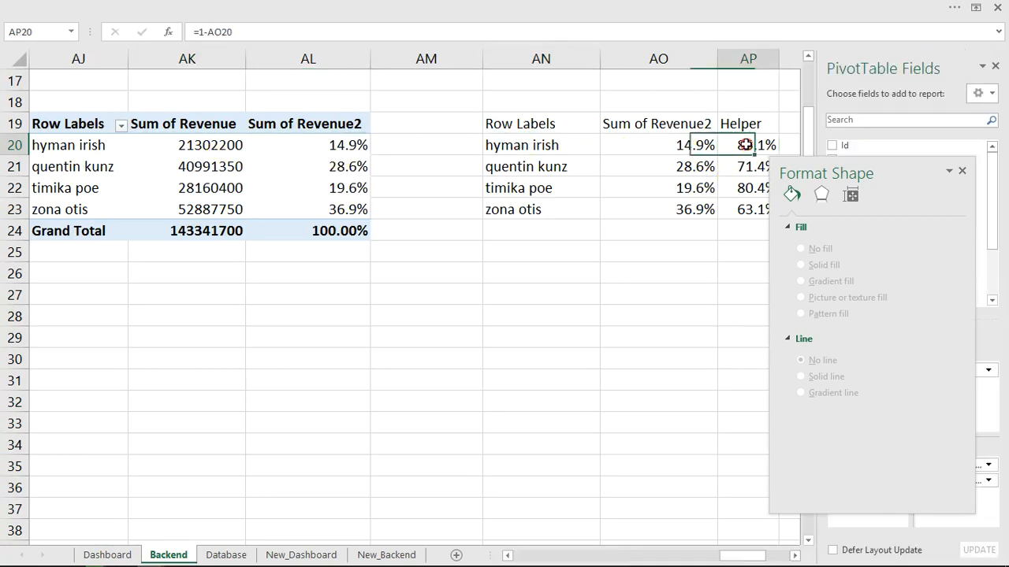
pyautogui.click(128, 554)
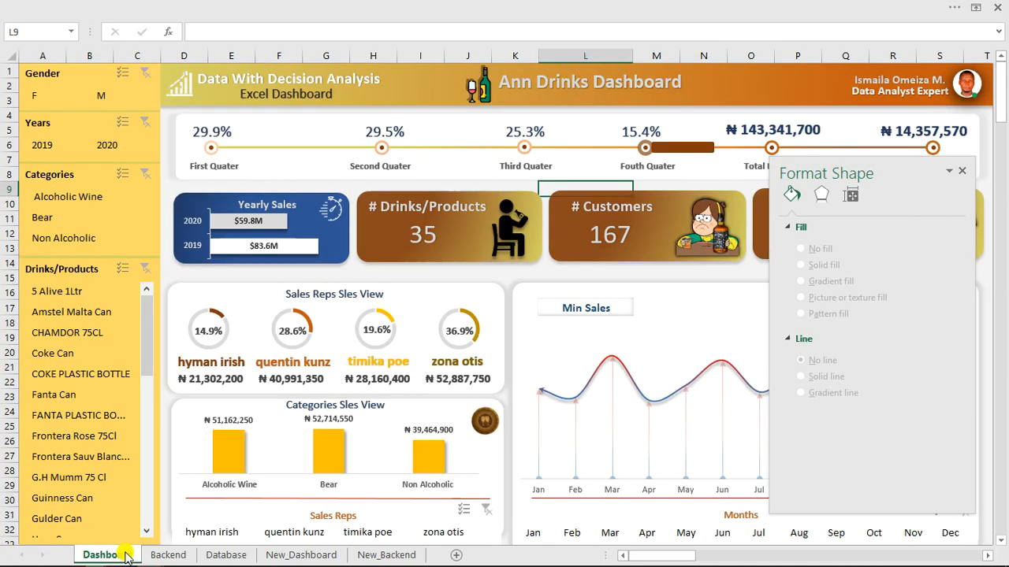
# Insert a first-style 19.6% WordArt box and move it right above the Min Sales chart.
pyautogui.click(374, 329)
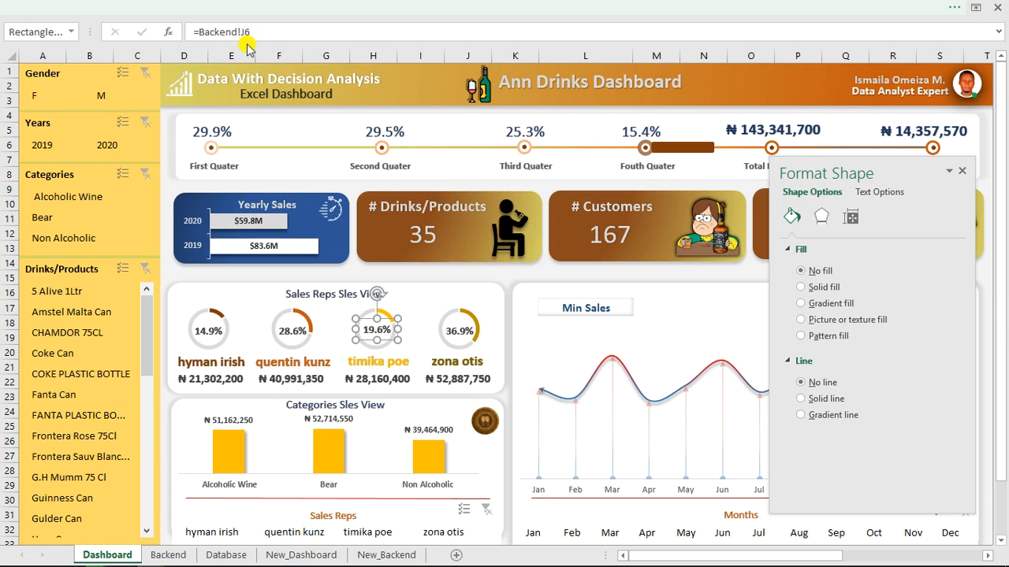
pyautogui.click(237, 8)
pyautogui.click(111, 34)
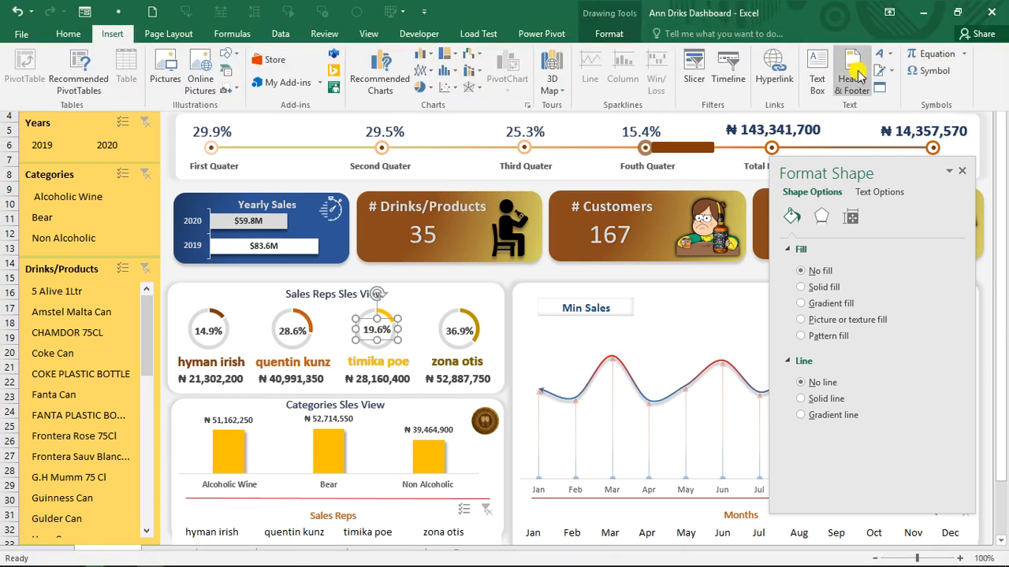
pyautogui.click(887, 54)
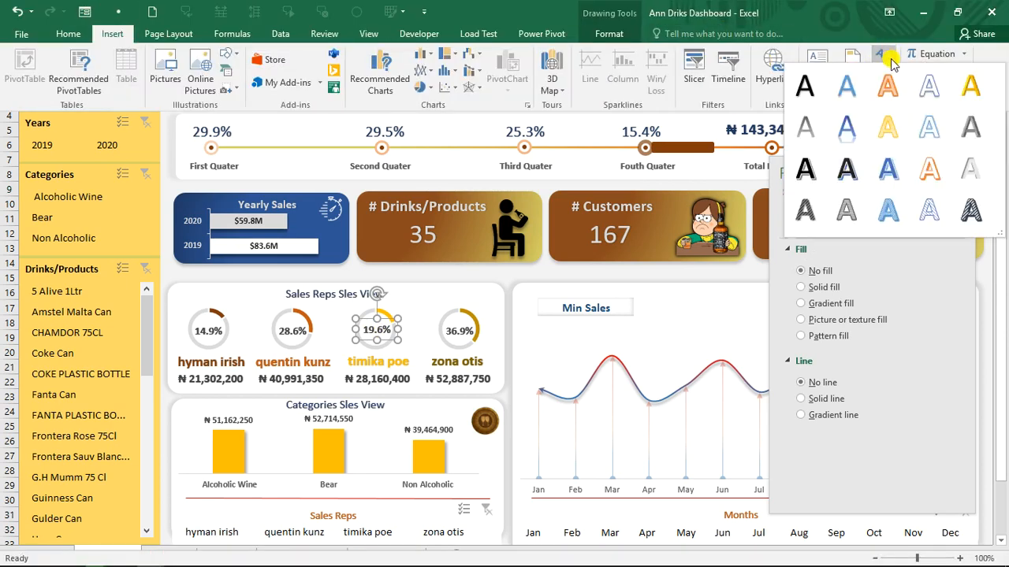
pyautogui.click(809, 85)
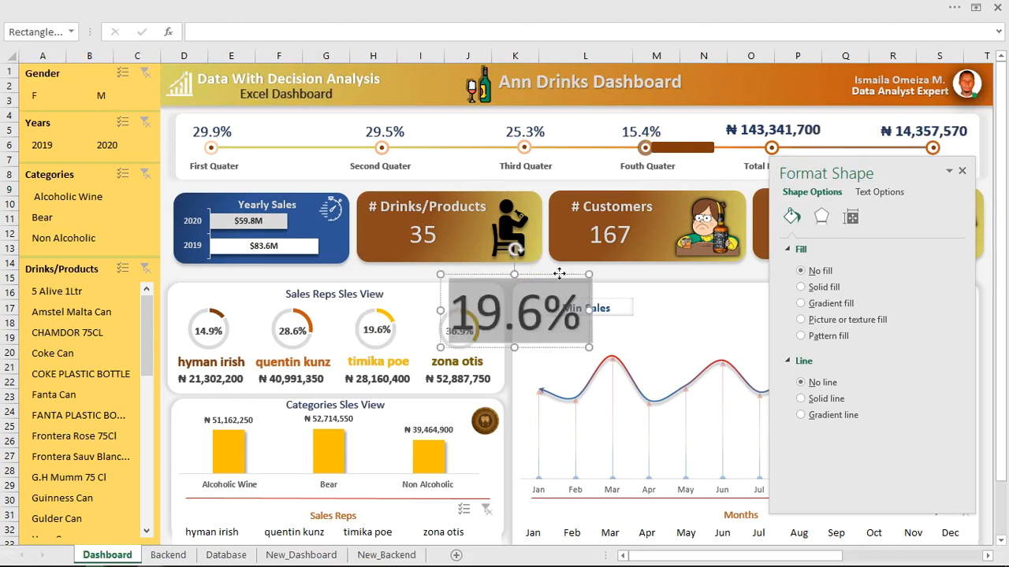
pyautogui.moveTo(558, 272); pyautogui.dragTo(607, 274)
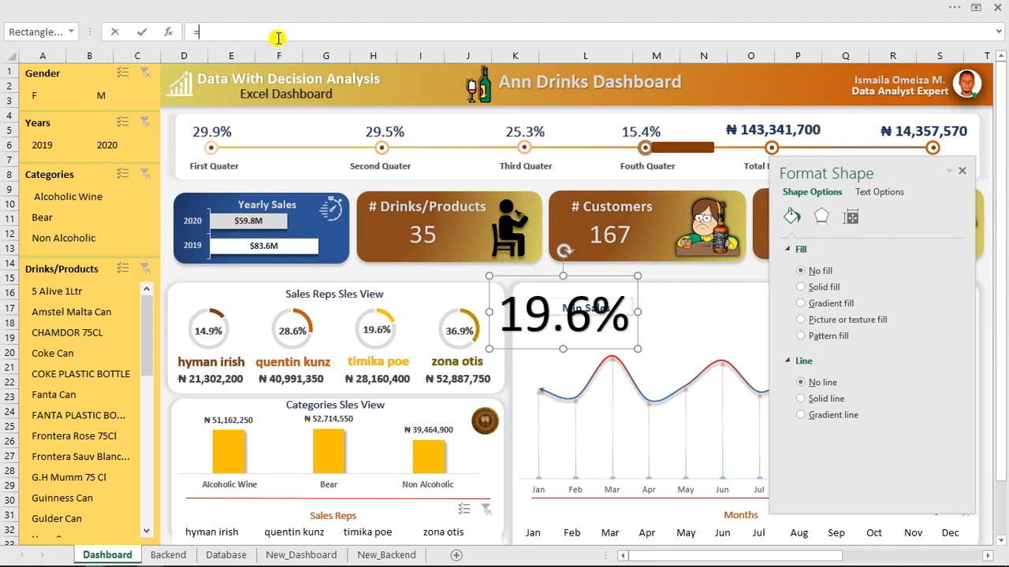
# Link the WordArt box to =Backend!AO20, delete it, then select a cell in the Database sales table.
pyautogui.click(170, 555)
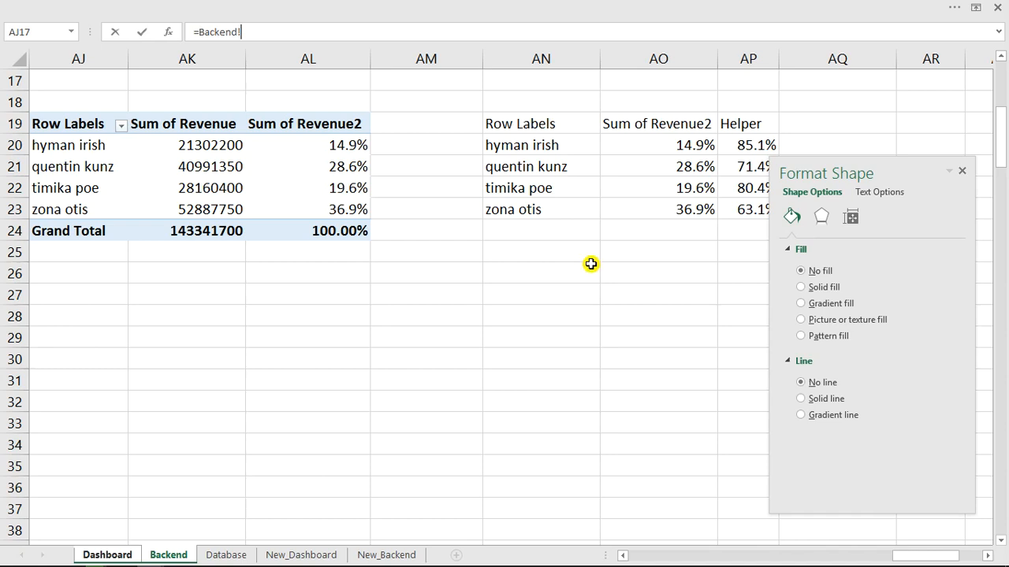
pyautogui.click(702, 146)
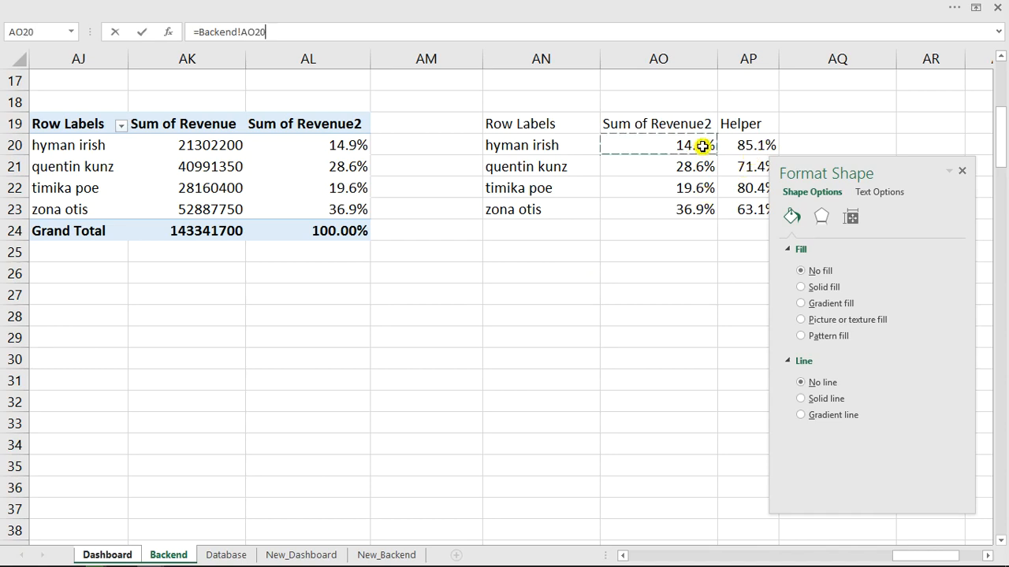
pyautogui.press('Return')
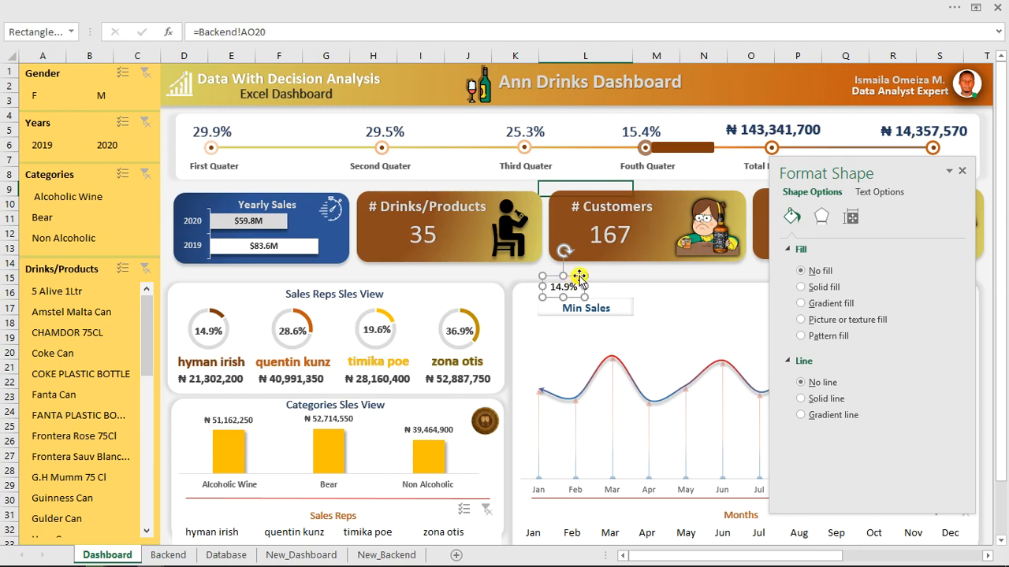
pyautogui.press('Delete')
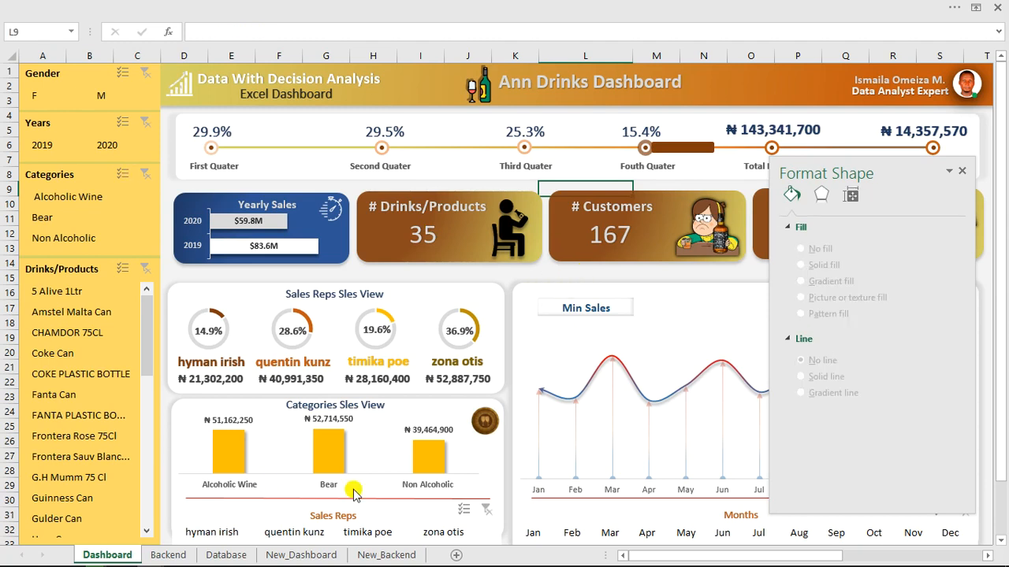
pyautogui.click(226, 555)
pyautogui.click(189, 159)
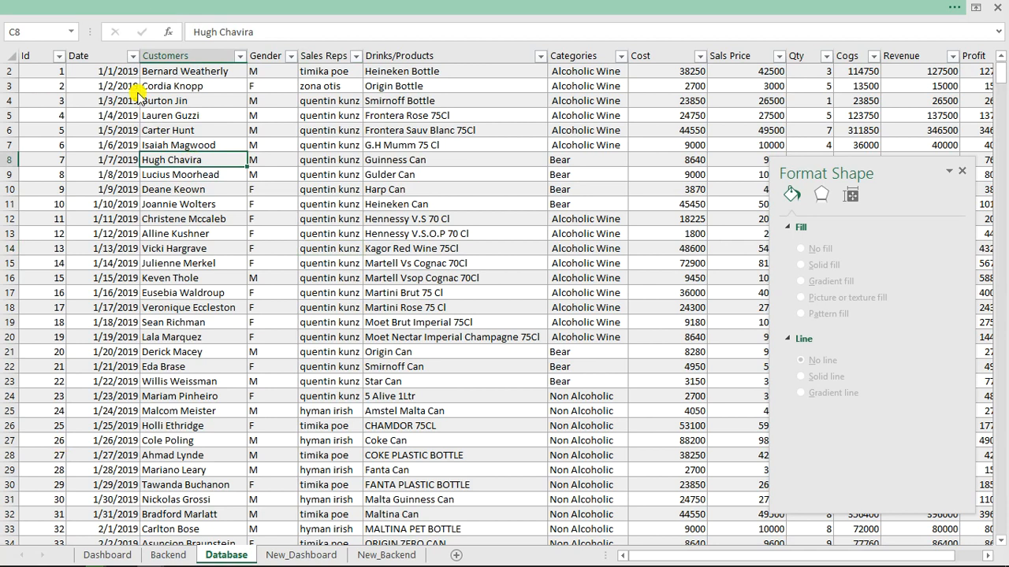
# Create a PivotTable from Table1 on the Backend sheet at cell AS19.
pyautogui.click(95, 8)
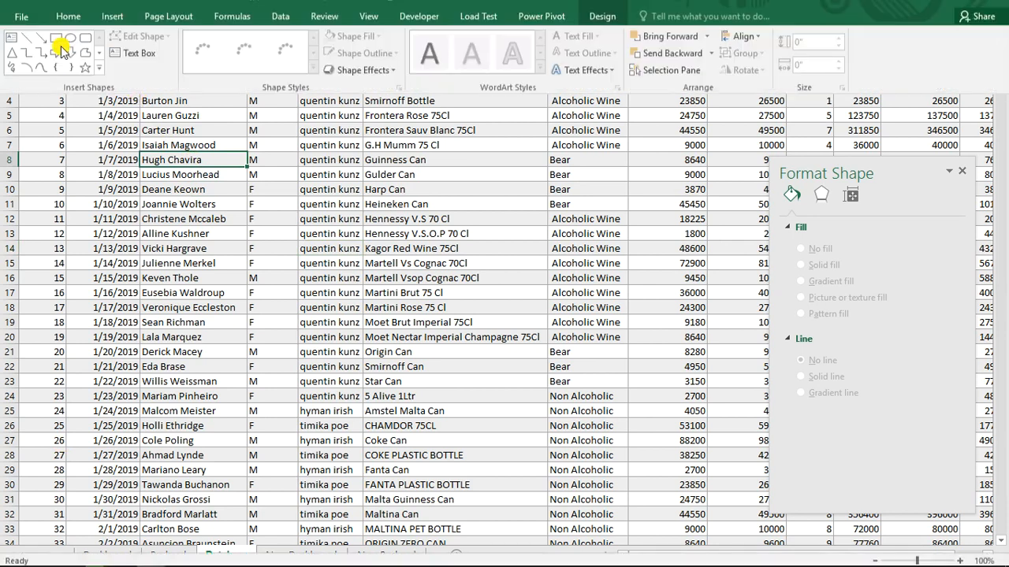
pyautogui.click(111, 34)
pyautogui.click(30, 63)
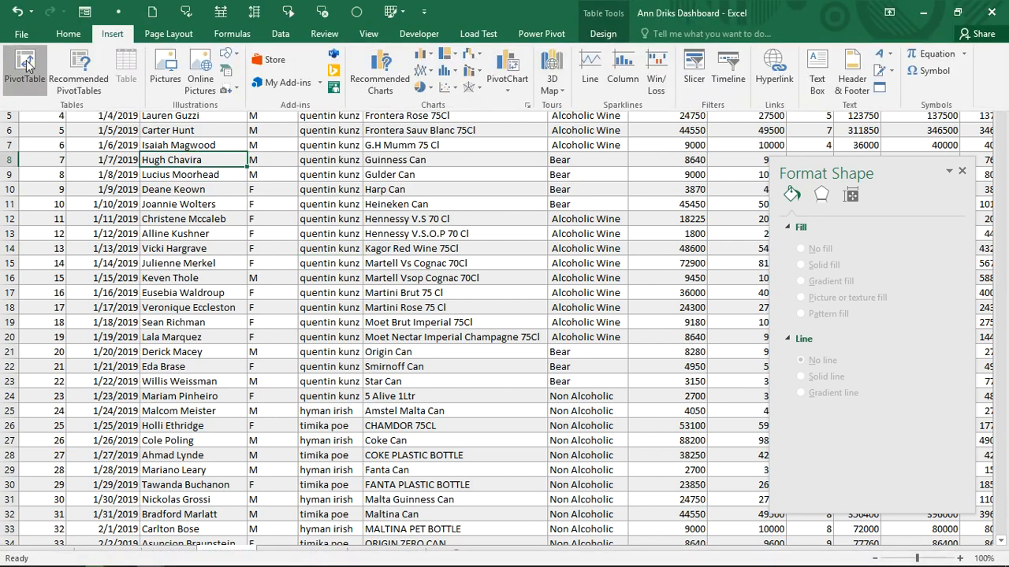
pyautogui.click(692, 332)
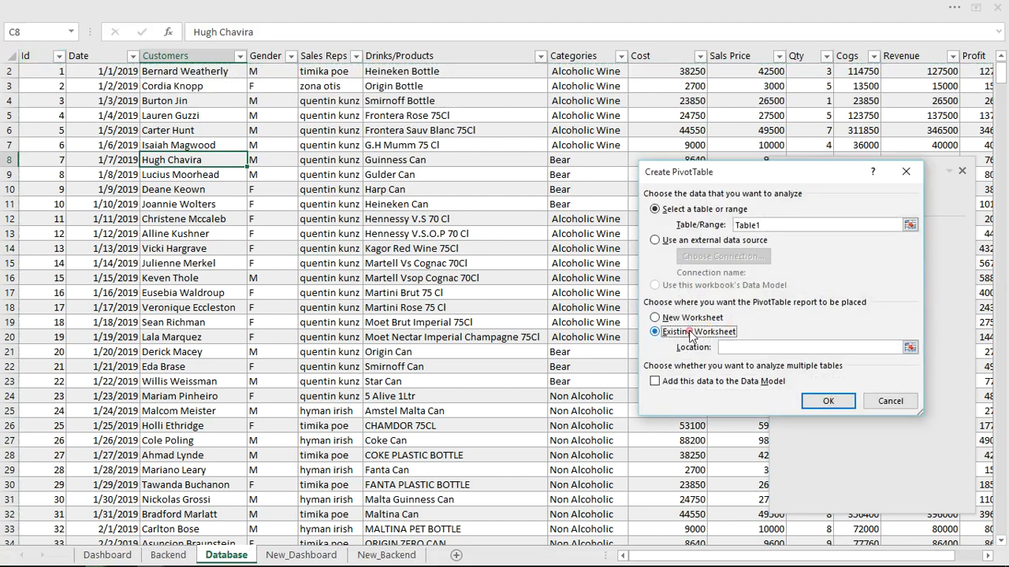
pyautogui.click(181, 555)
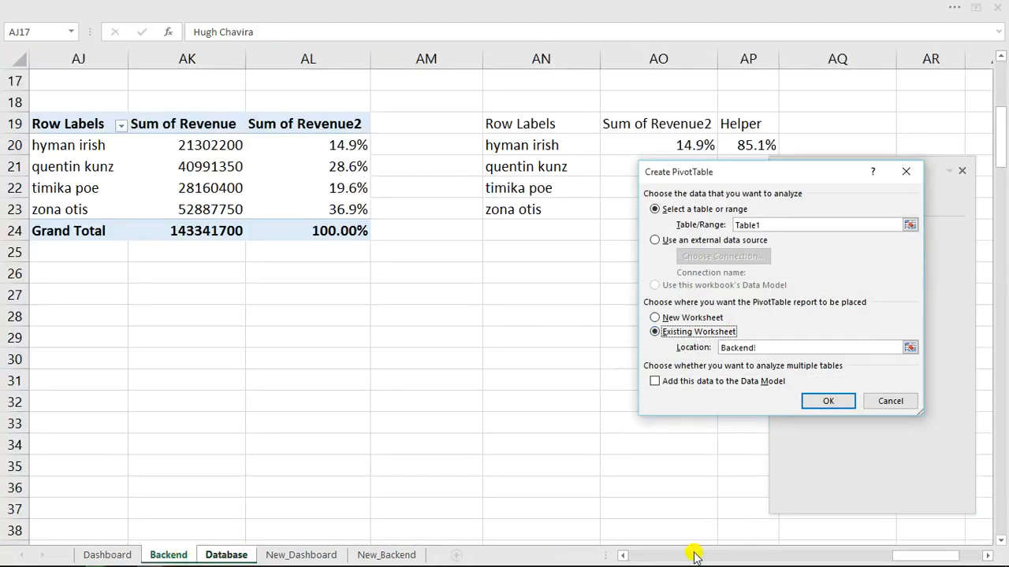
pyautogui.click(986, 556)
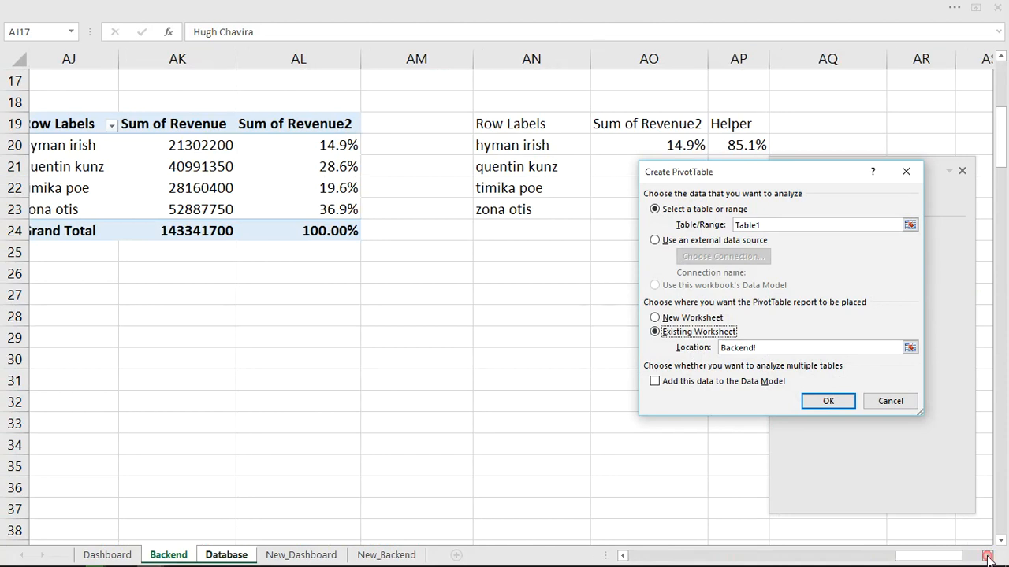
pyautogui.click(987, 556)
pyautogui.click(987, 556)
pyautogui.click(987, 556)
pyautogui.click(987, 556)
pyautogui.click(986, 556)
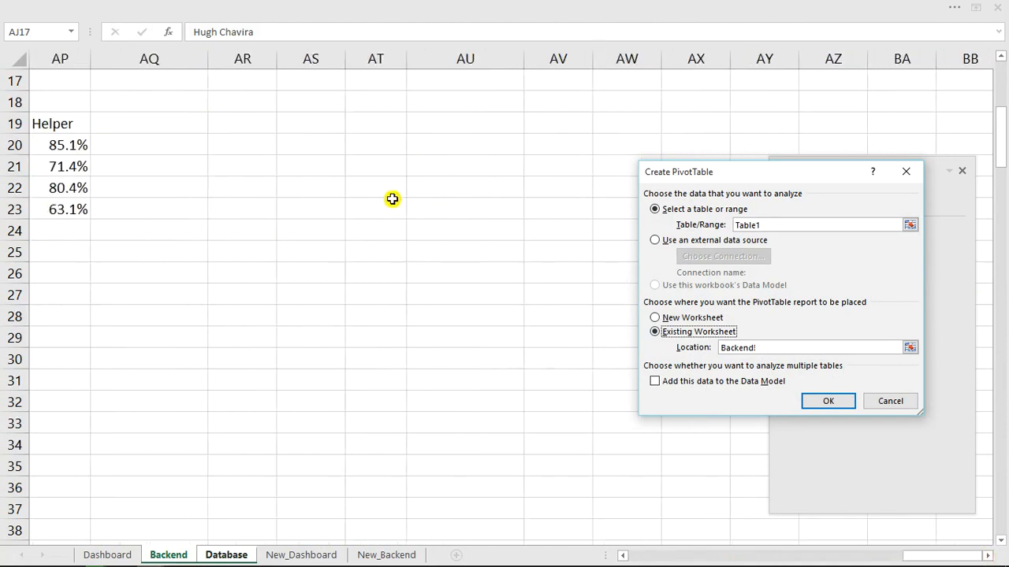
pyautogui.click(306, 125)
pyautogui.click(827, 402)
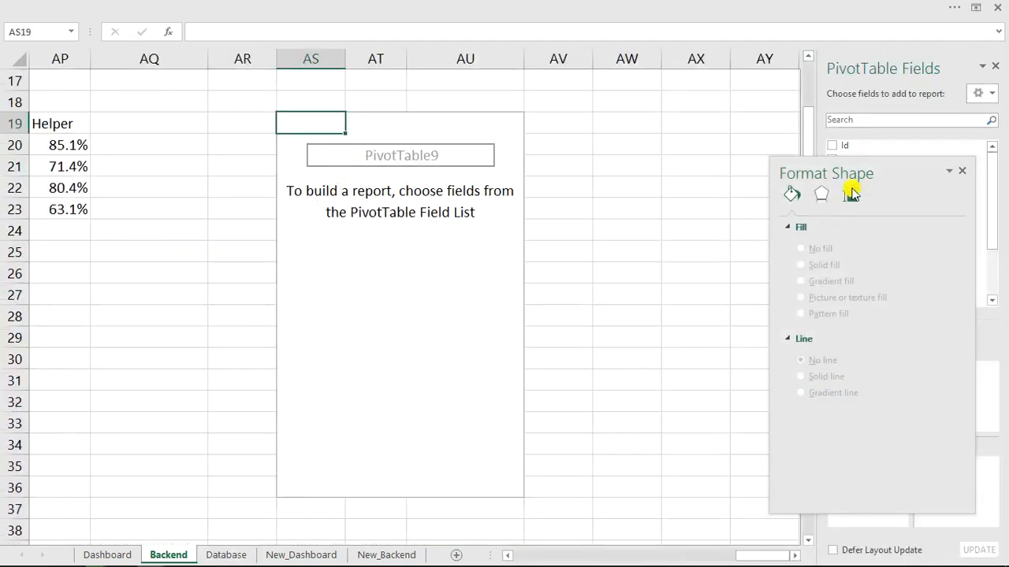
# Add Categories as rows and Sum of Revenue as values to the PivotTable.
pyautogui.click(965, 173)
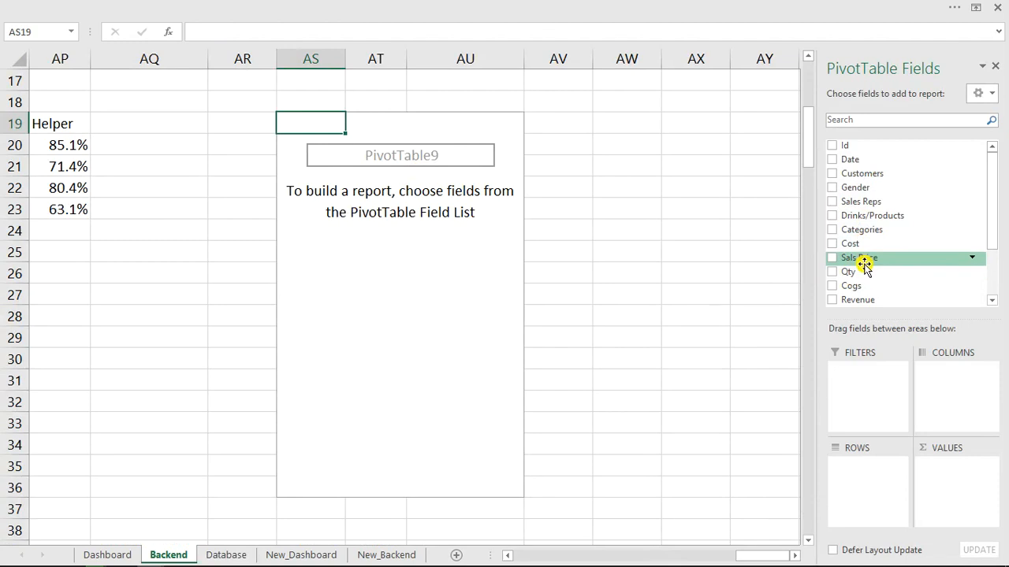
pyautogui.click(831, 230)
pyautogui.moveTo(991, 198); pyautogui.dragTo(994, 271)
pyautogui.click(831, 224)
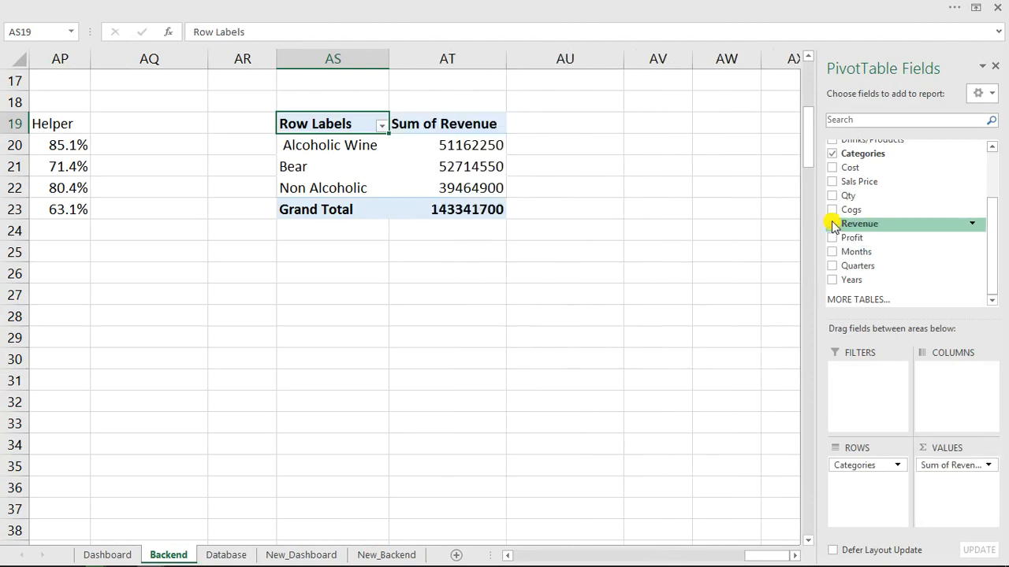
pyautogui.click(444, 160)
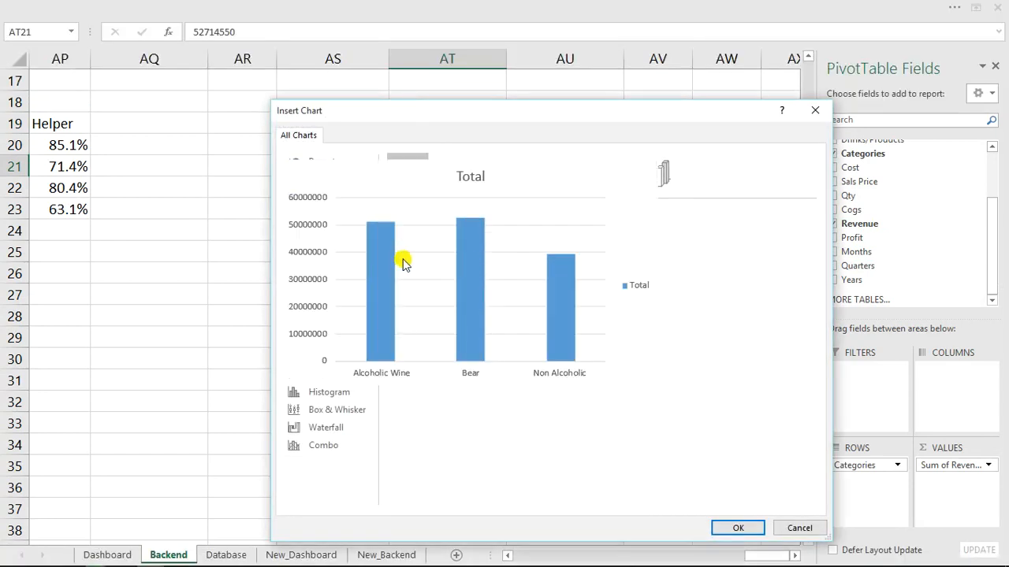
# Insert a clustered column PivotChart and remove its title, value axis, field buttons and legend.
pyautogui.click(733, 528)
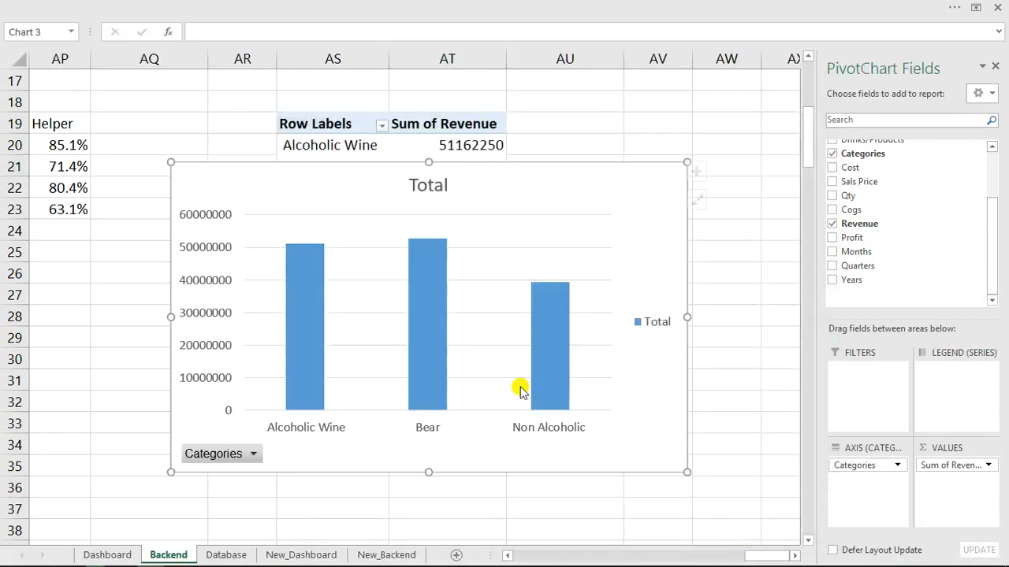
pyautogui.click(420, 186)
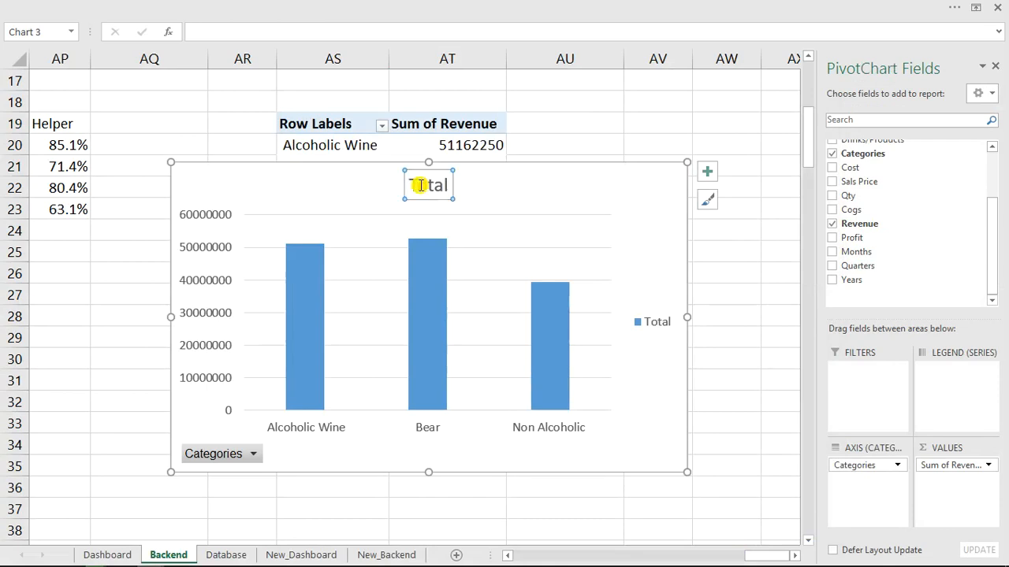
pyautogui.press('Delete')
pyautogui.click(200, 219)
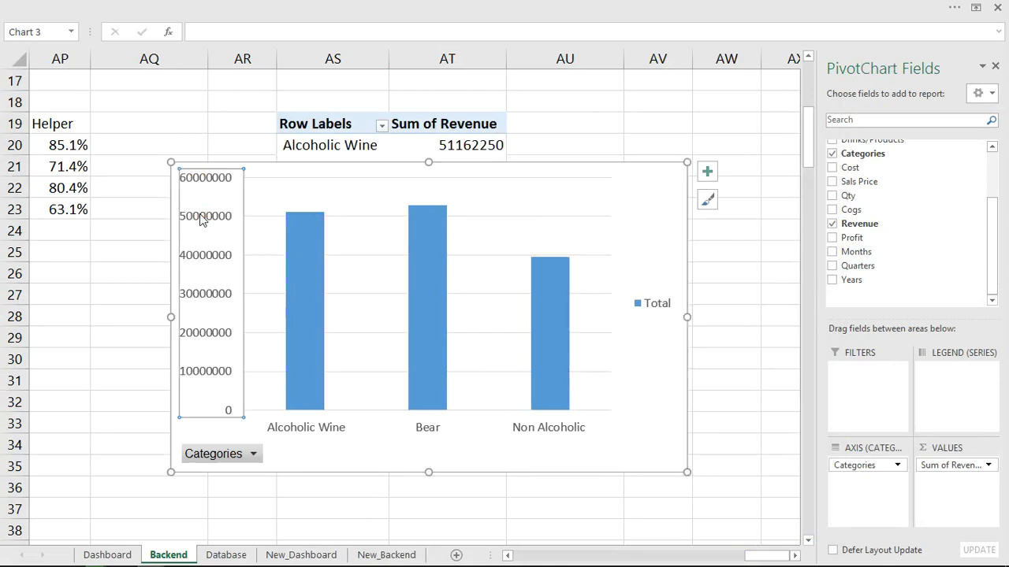
pyautogui.press('Delete')
pyautogui.rightClick(221, 461)
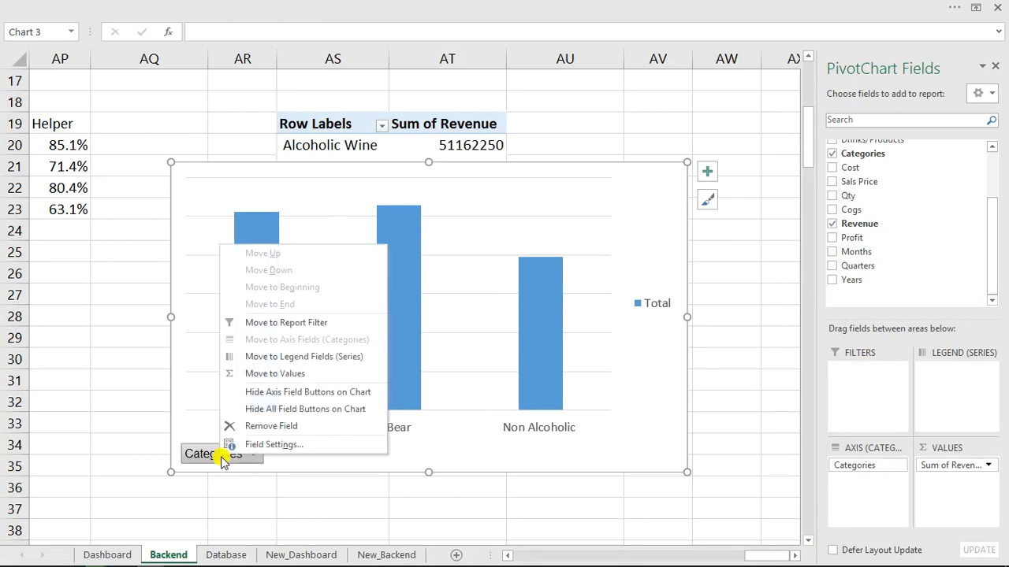
pyautogui.click(287, 415)
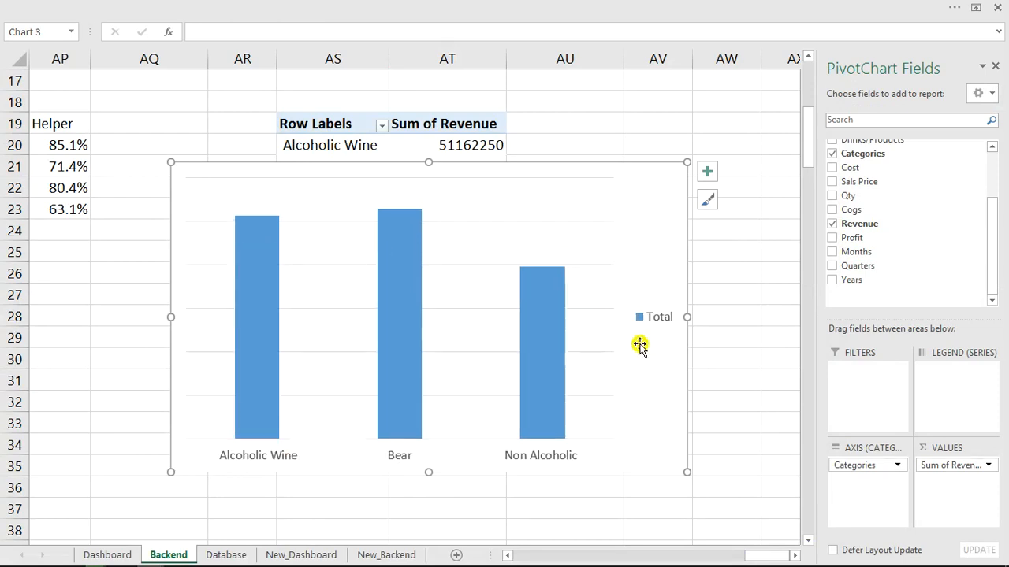
pyautogui.click(644, 315)
pyautogui.press('Delete')
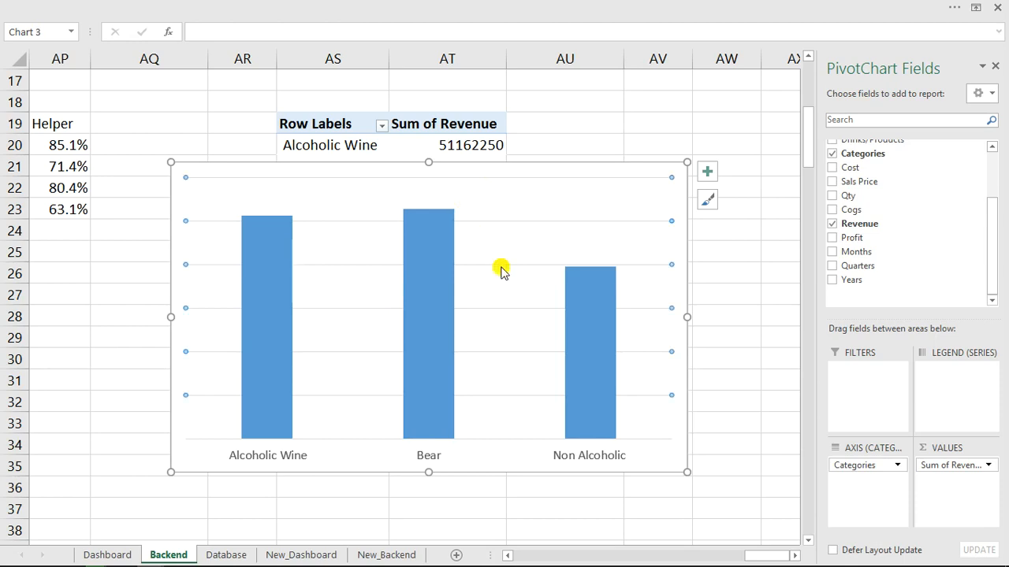
# Shrink the chart to uncover the pivot table's 143341700 Grand Total, then cut it.
pyautogui.click(422, 176)
pyautogui.moveTo(427, 163); pyautogui.dragTo(428, 356)
pyautogui.moveTo(168, 359); pyautogui.dragTo(325, 367)
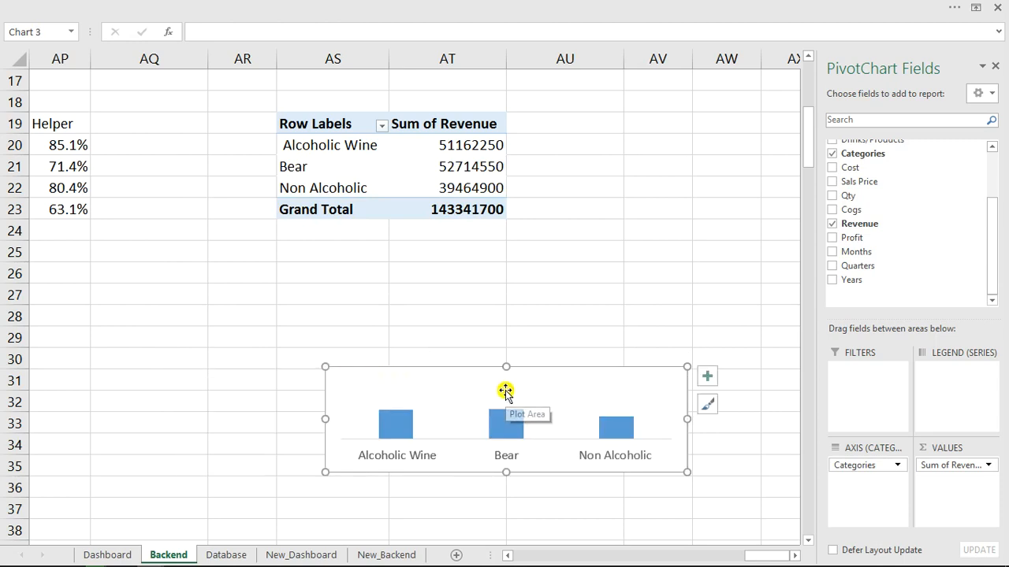
pyautogui.hotkey('ctrl', 'x')
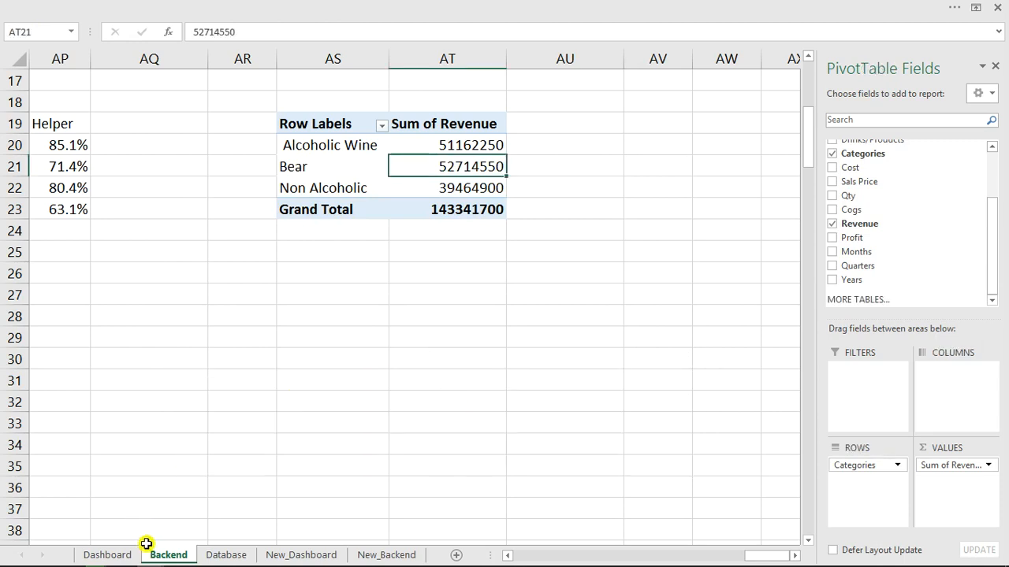
# Paste the chart onto the Dashboard with no fill and no border, sized over Categories Sles View.
pyautogui.click(124, 557)
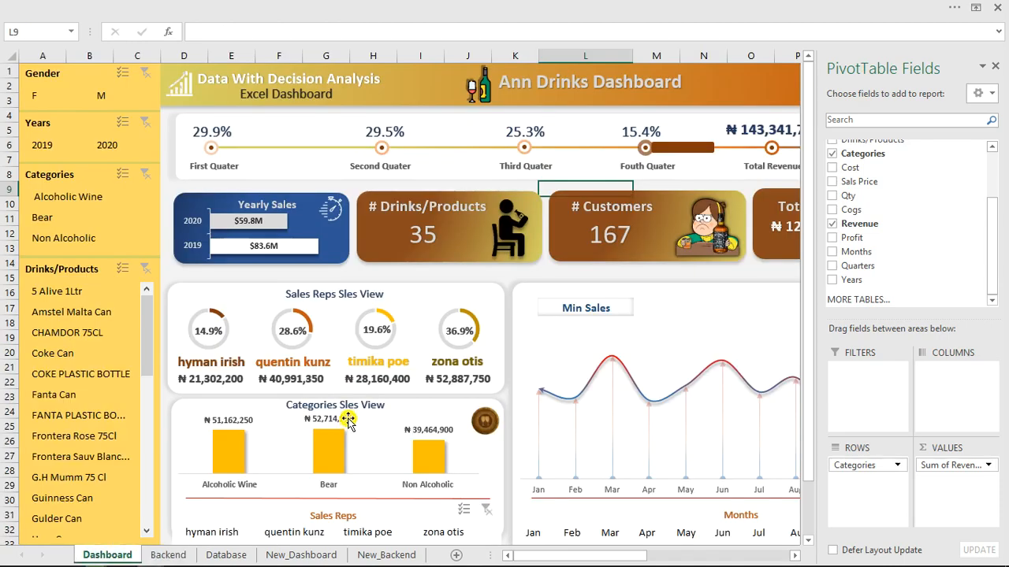
pyautogui.hotkey('ctrl', 'v')
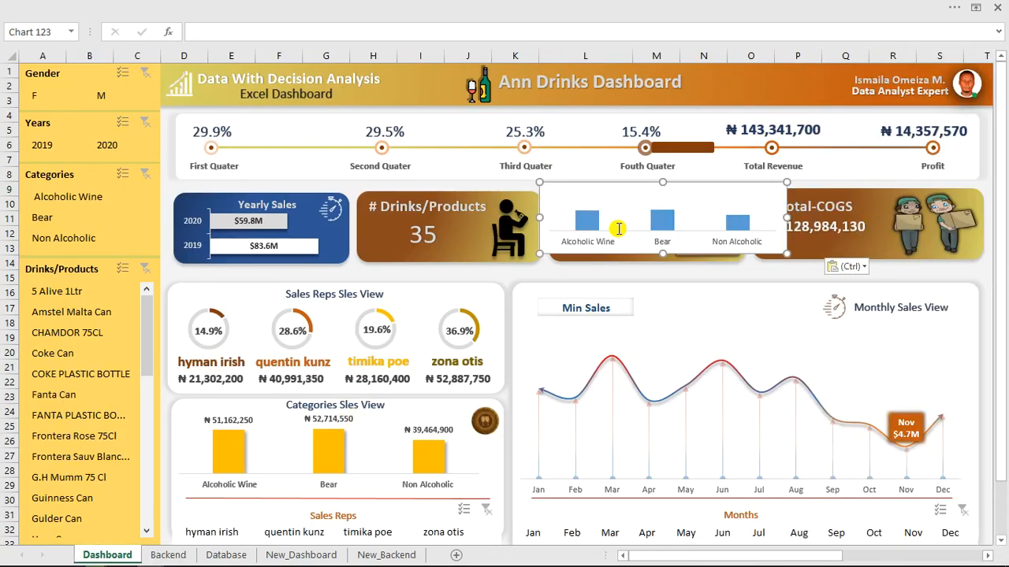
pyautogui.moveTo(653, 179); pyautogui.dragTo(595, 335)
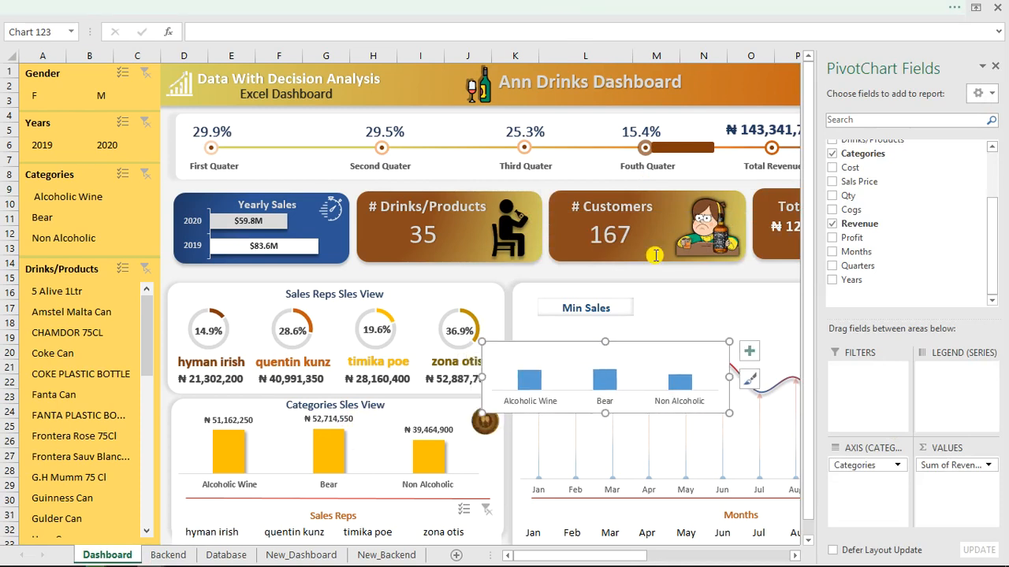
pyautogui.rightClick(679, 364)
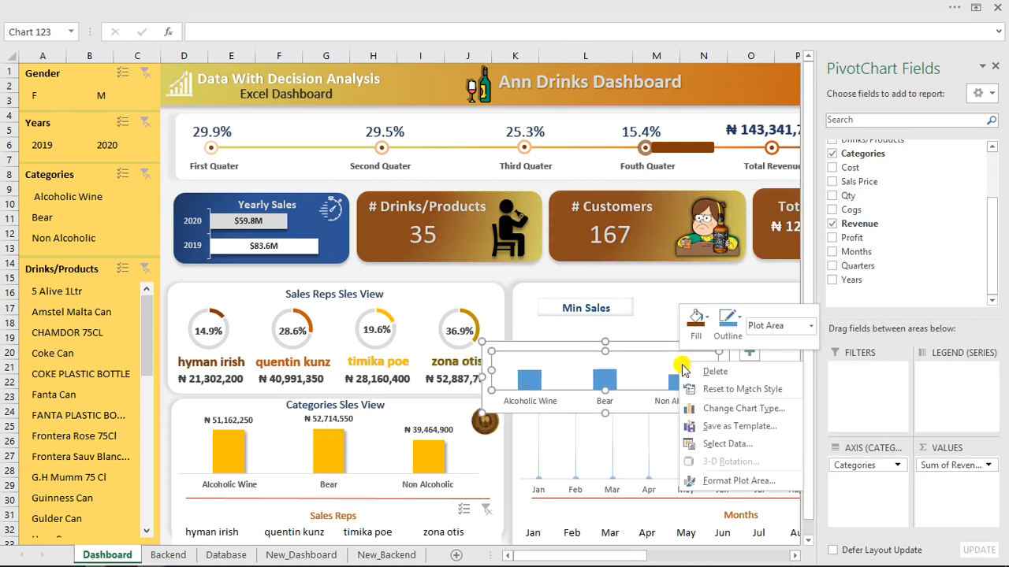
pyautogui.click(716, 481)
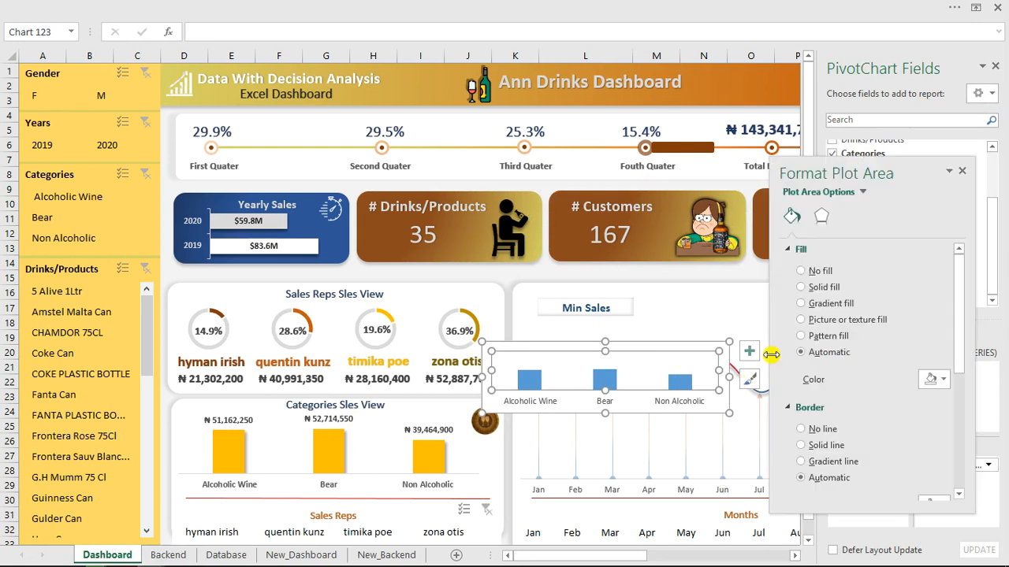
pyautogui.click(684, 347)
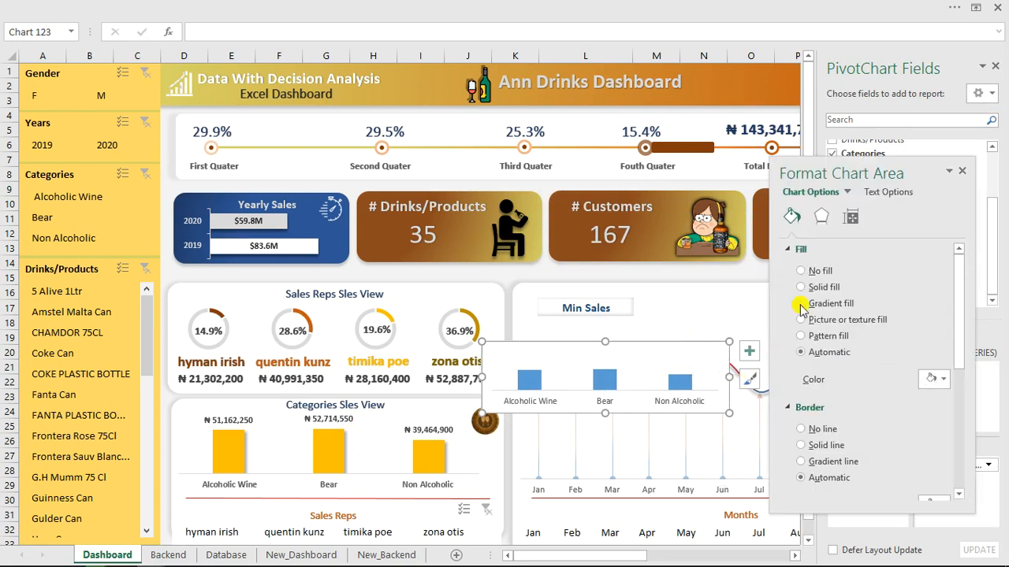
pyautogui.click(801, 269)
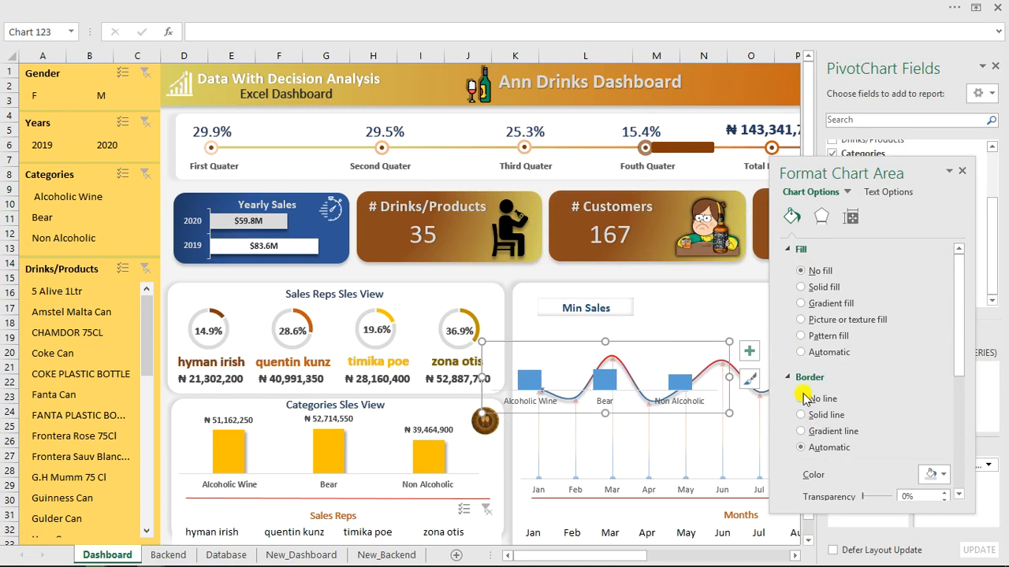
pyautogui.click(805, 399)
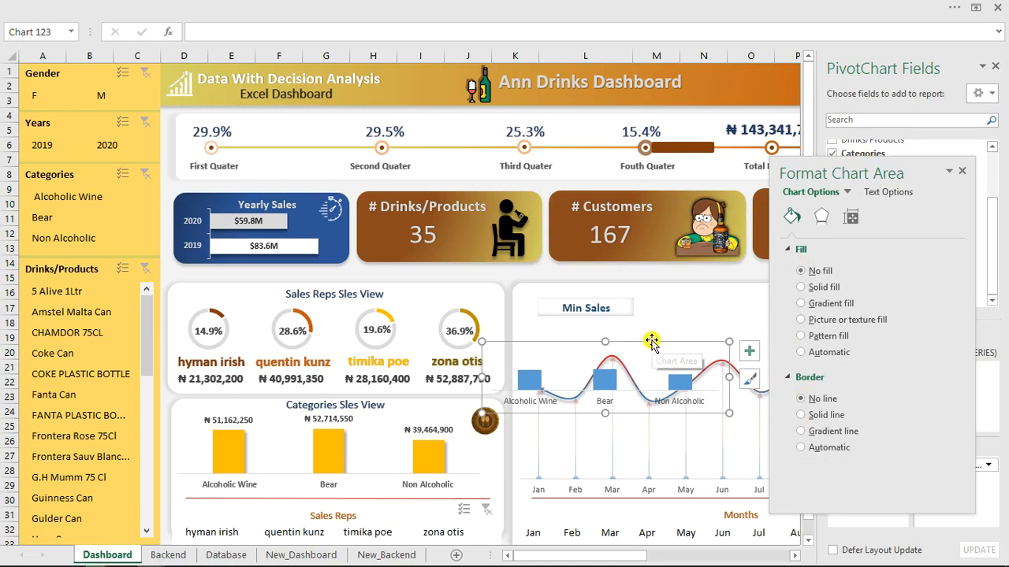
pyautogui.moveTo(652, 342); pyautogui.dragTo(348, 427)
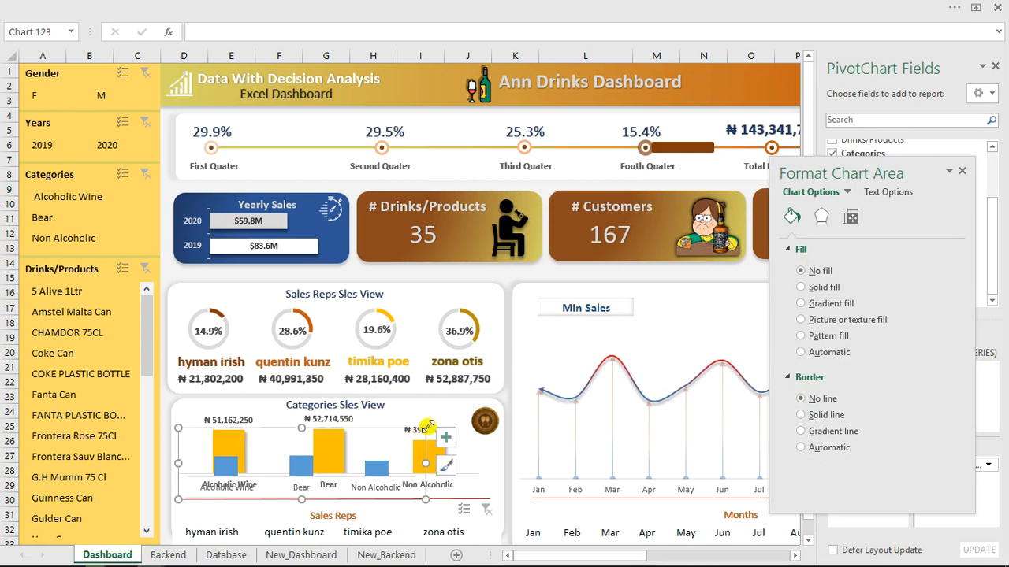
pyautogui.moveTo(427, 427); pyautogui.dragTo(472, 402)
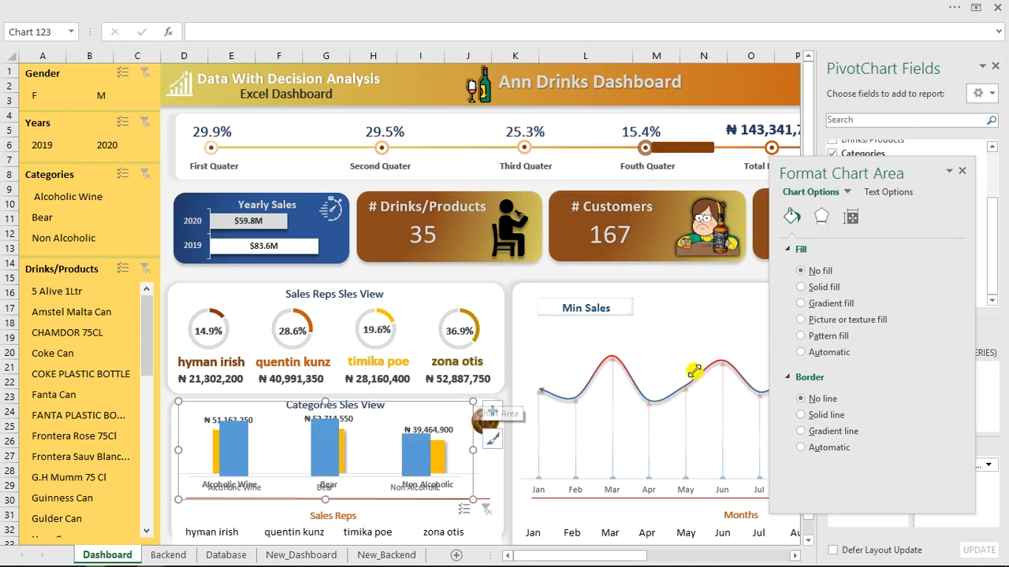
# Colour the revenue bars yellow and delete the extra unlabelled chart copy.
pyautogui.click(320, 438)
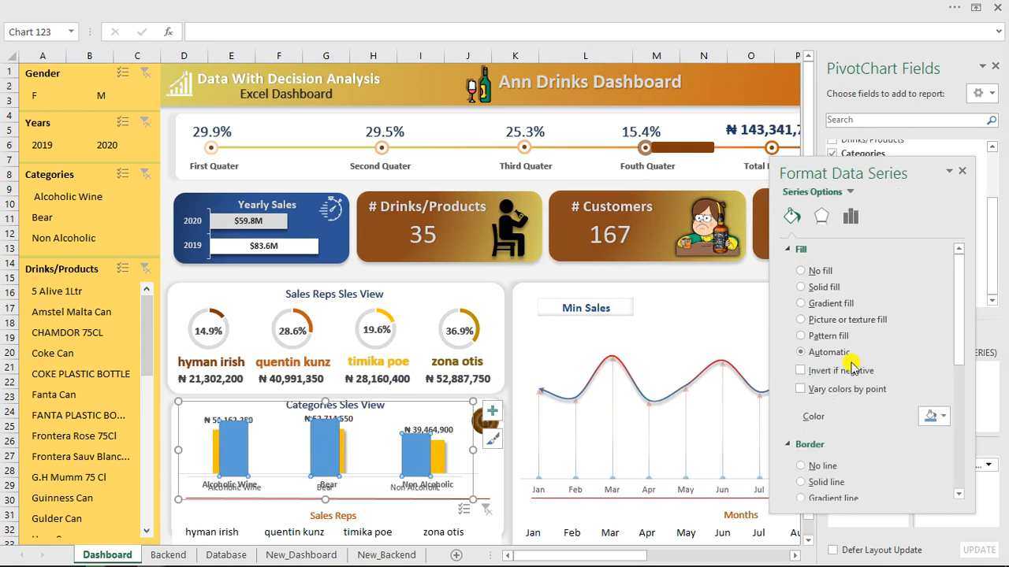
pyautogui.click(932, 415)
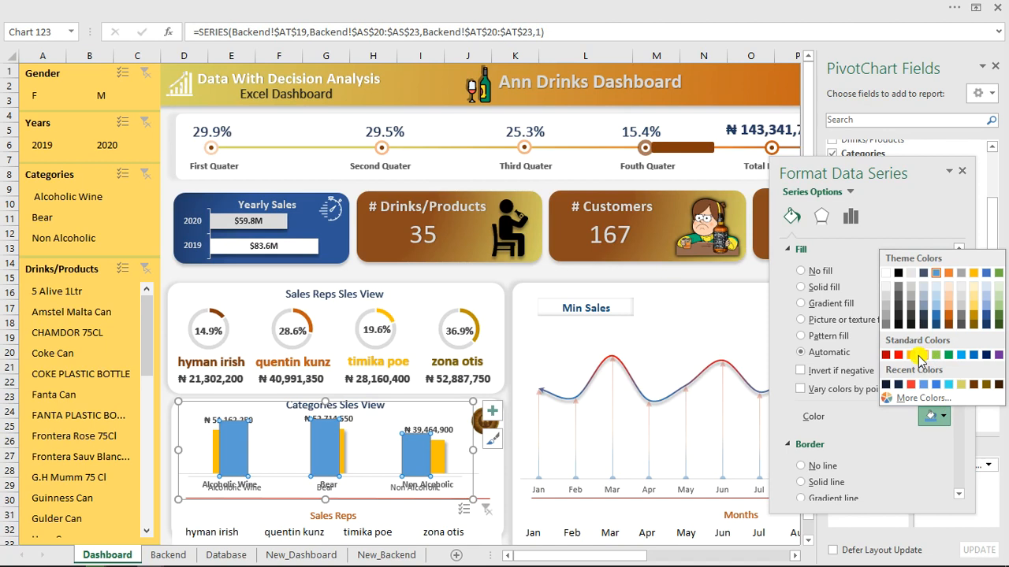
pyautogui.click(918, 355)
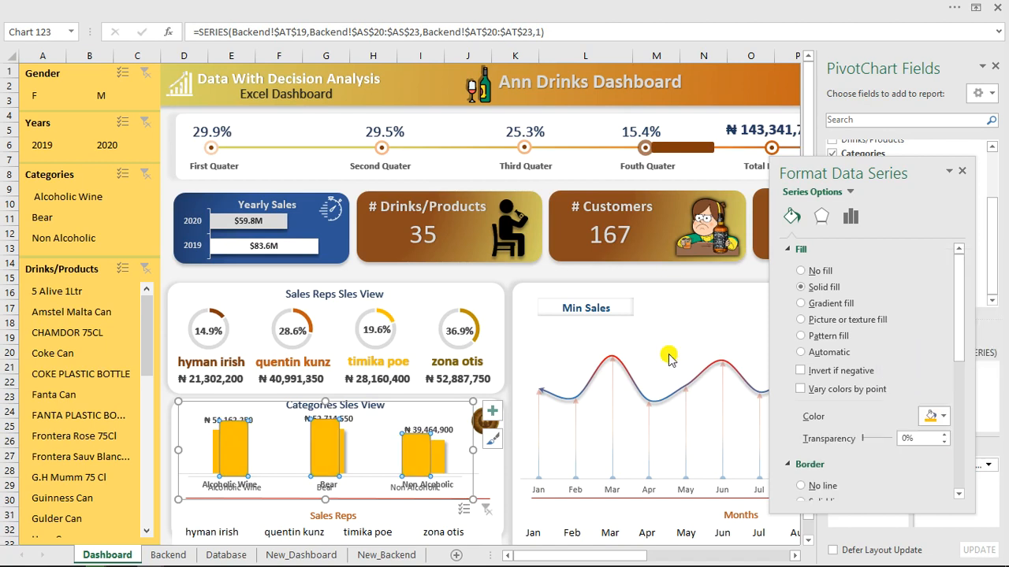
pyautogui.moveTo(382, 403); pyautogui.dragTo(448, 274)
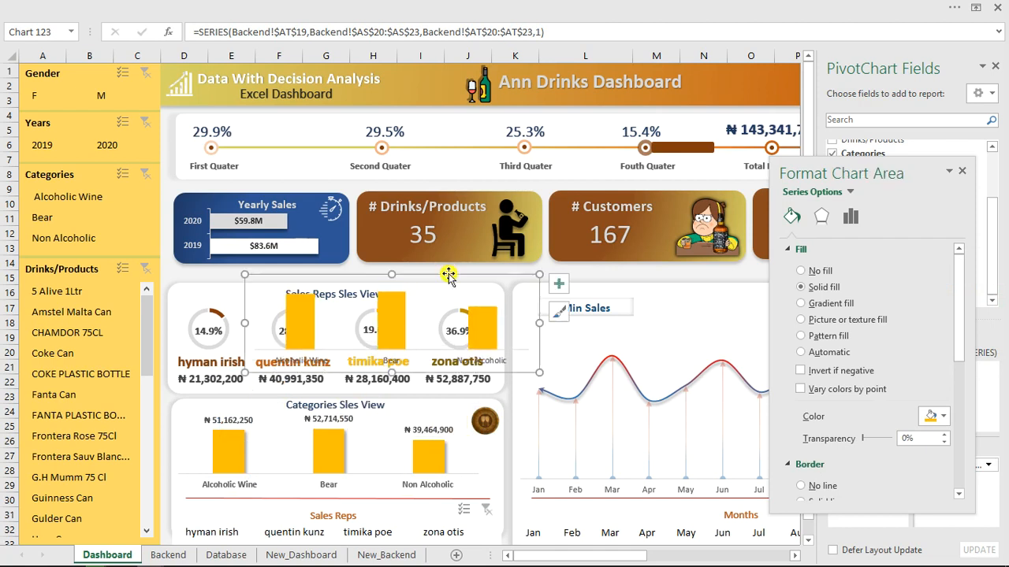
pyautogui.press('Delete')
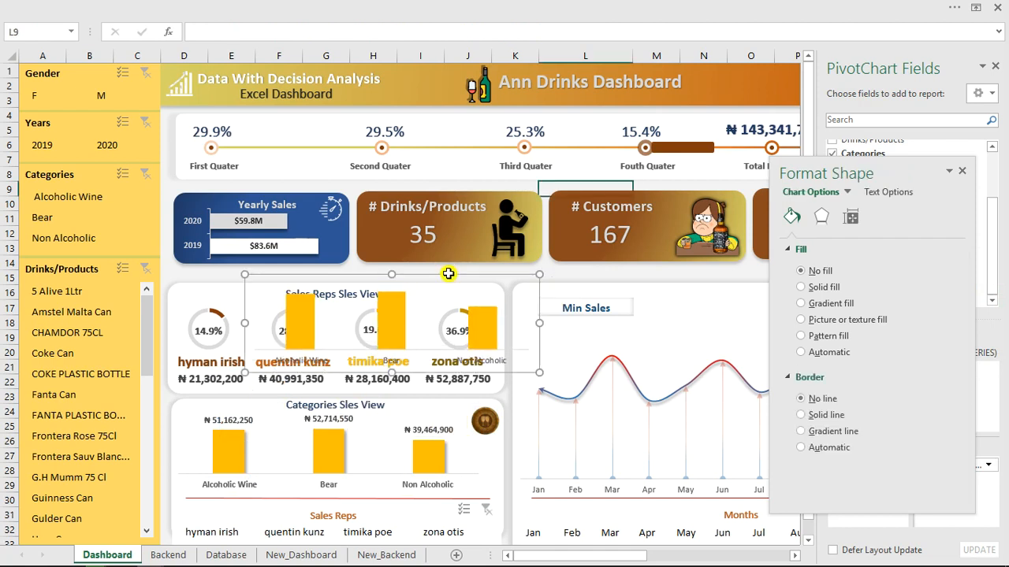
# Close the Format Shape pane and check what the 35 products and 167 customers counts link to.
pyautogui.click(962, 172)
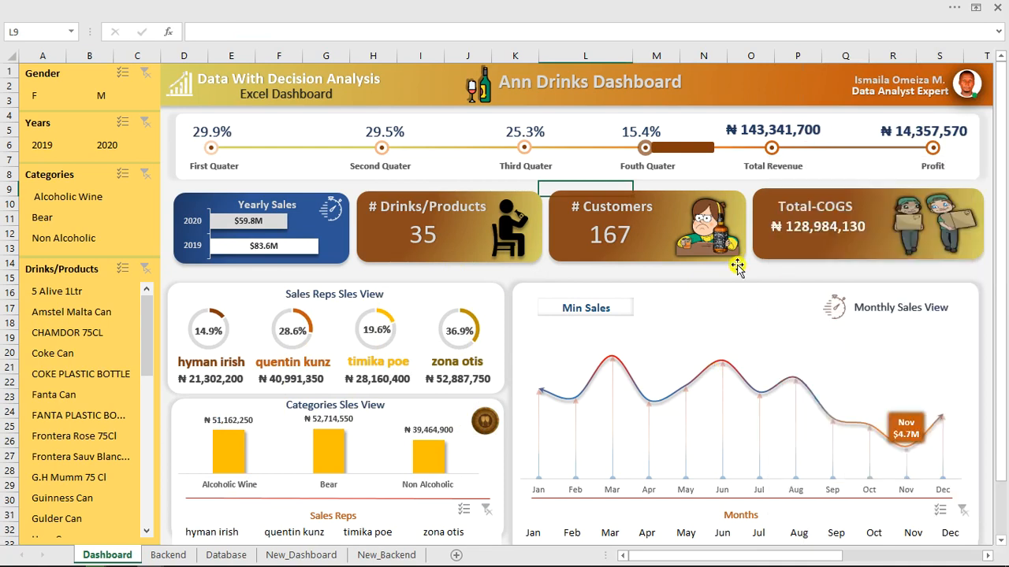
pyautogui.click(431, 235)
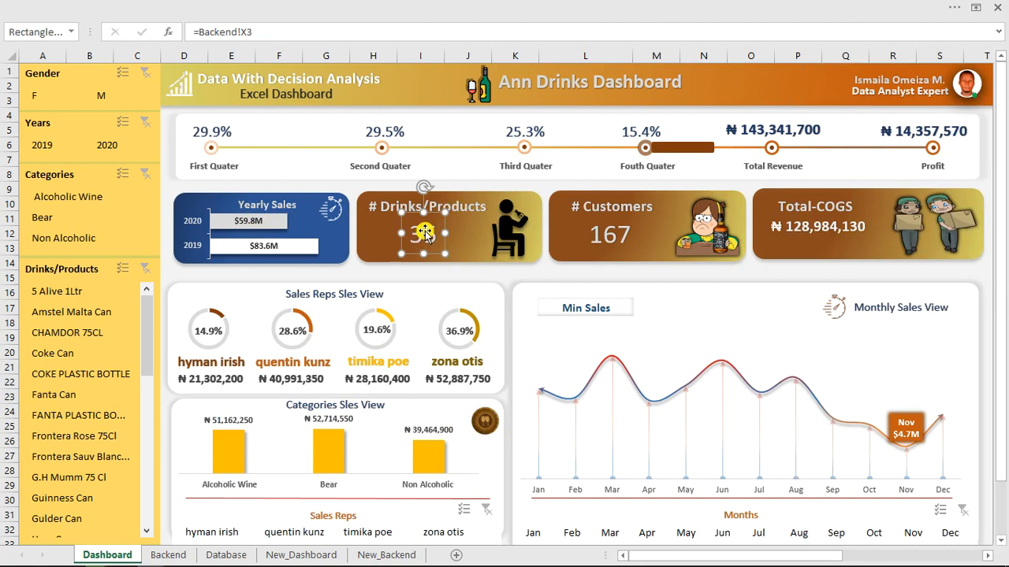
pyautogui.click(601, 236)
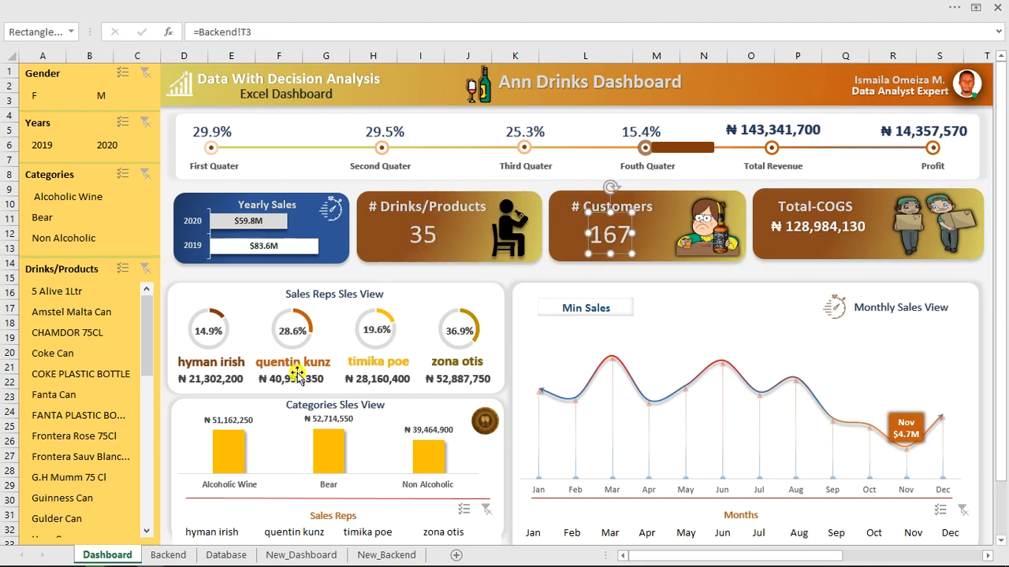
# Test the Years slicer with 2020 and the Drinks slicer with CHAMDOR 75CL, then clear both filters.
pyautogui.click(104, 148)
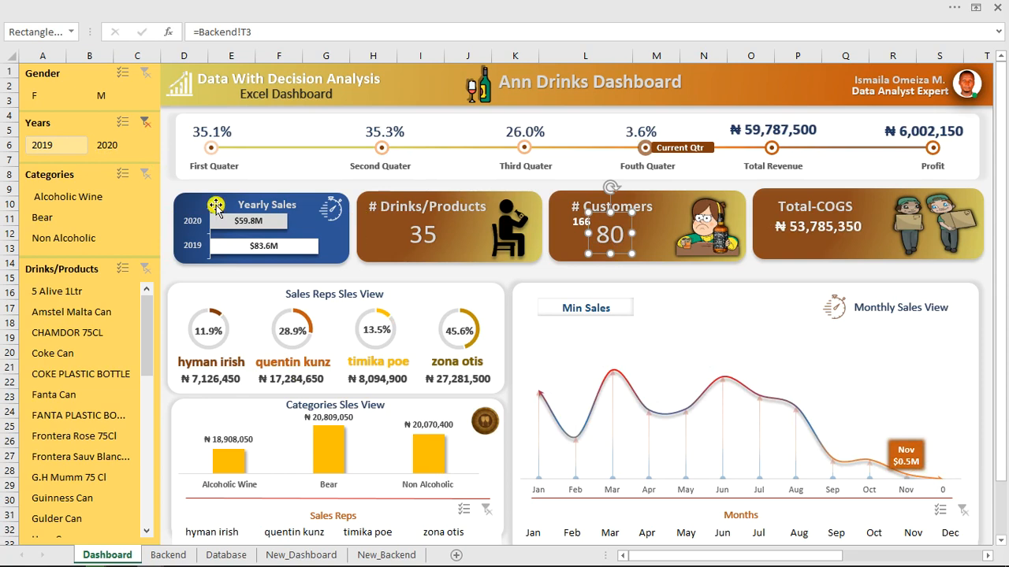
pyautogui.click(140, 123)
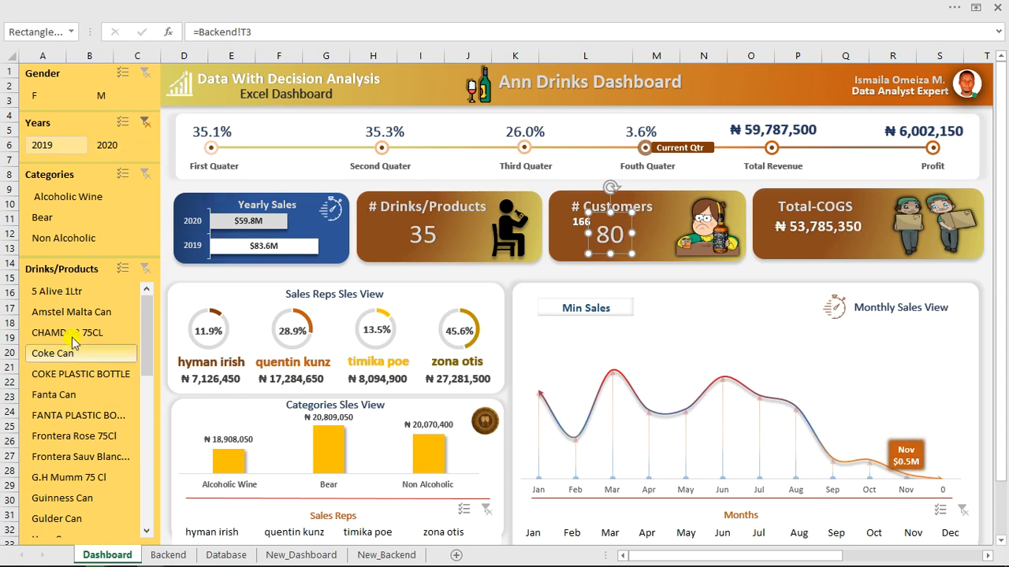
pyautogui.click(77, 337)
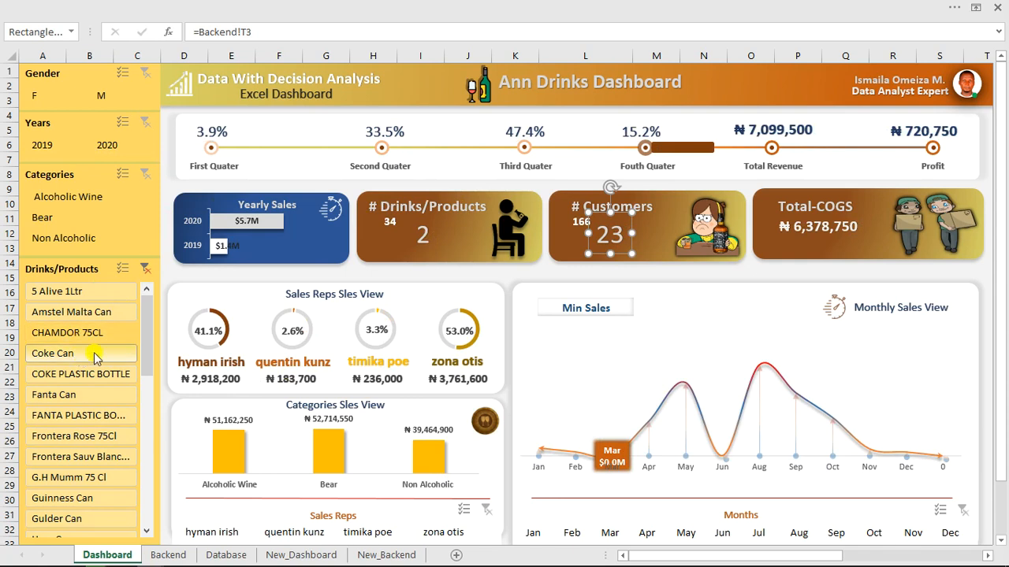
pyautogui.click(145, 270)
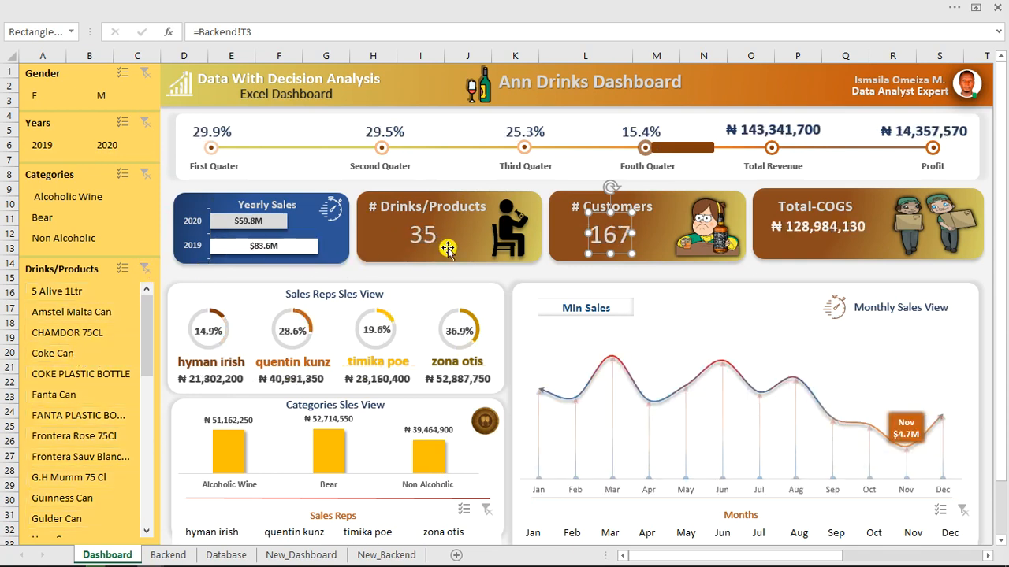
# On the Backend sheet, inspect the customer names in column S.
pyautogui.click(226, 556)
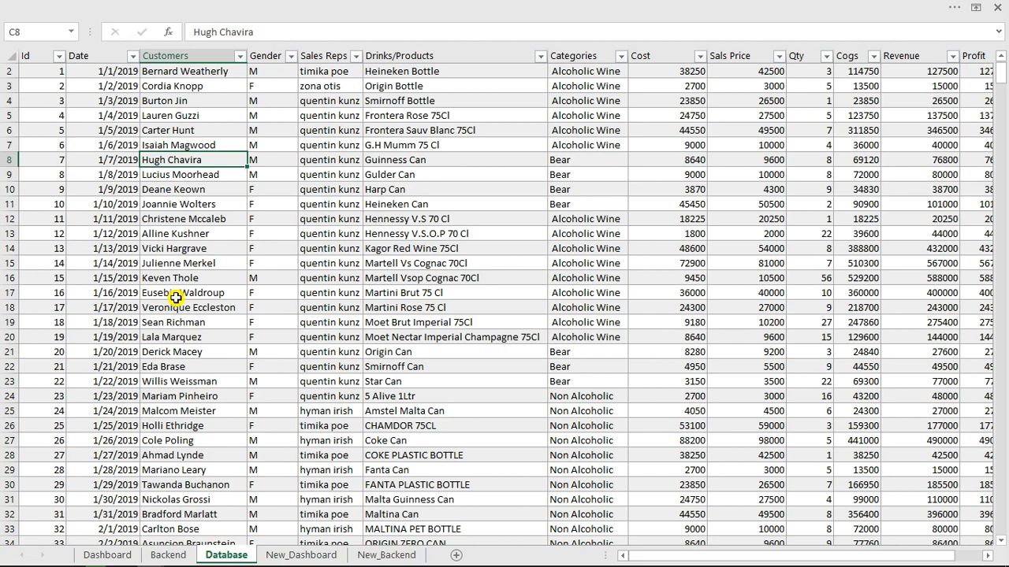
pyautogui.click(169, 556)
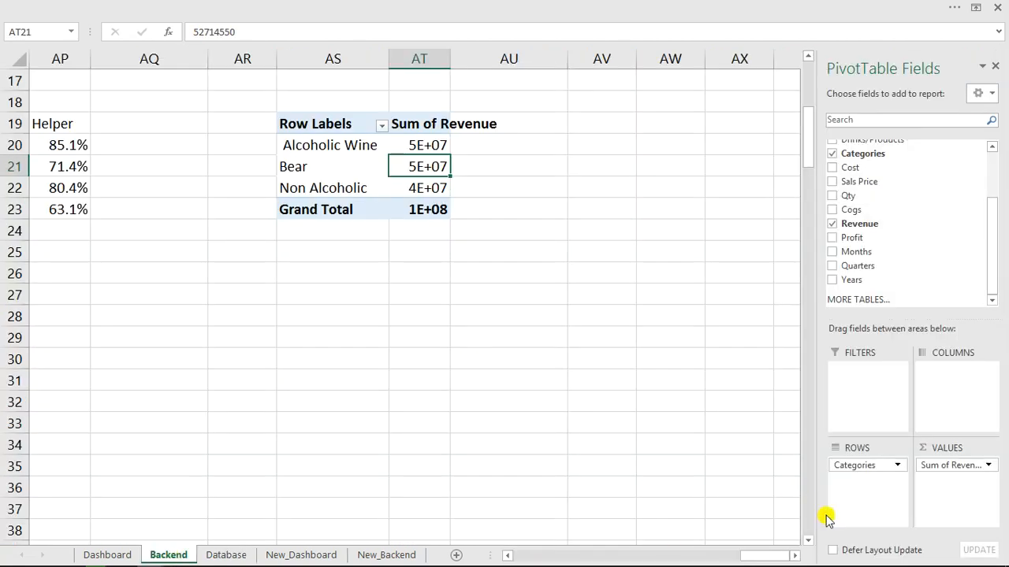
pyautogui.moveTo(756, 557); pyautogui.dragTo(619, 556)
pyautogui.scroll(5, 569, 323)
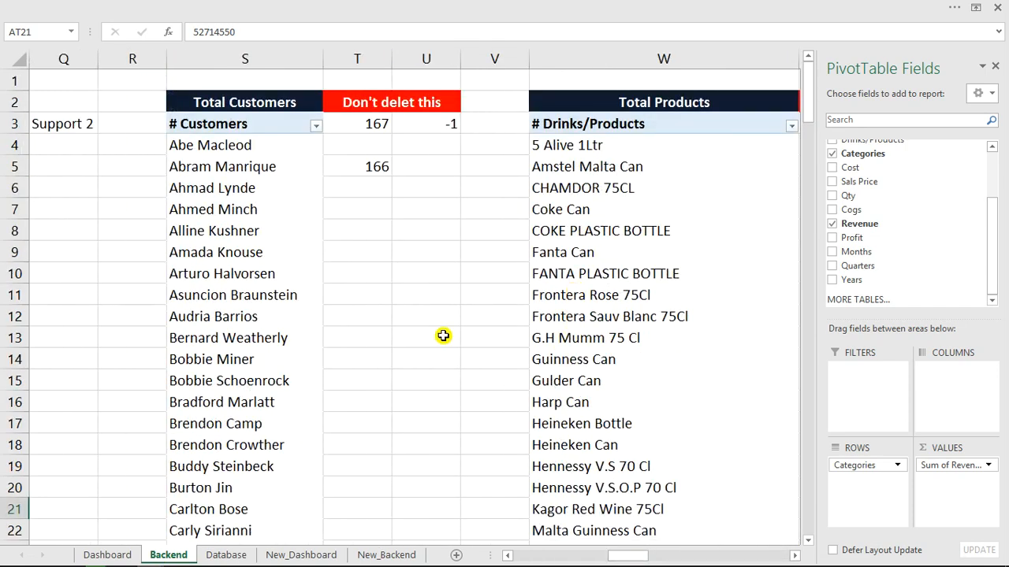
pyautogui.click(245, 155)
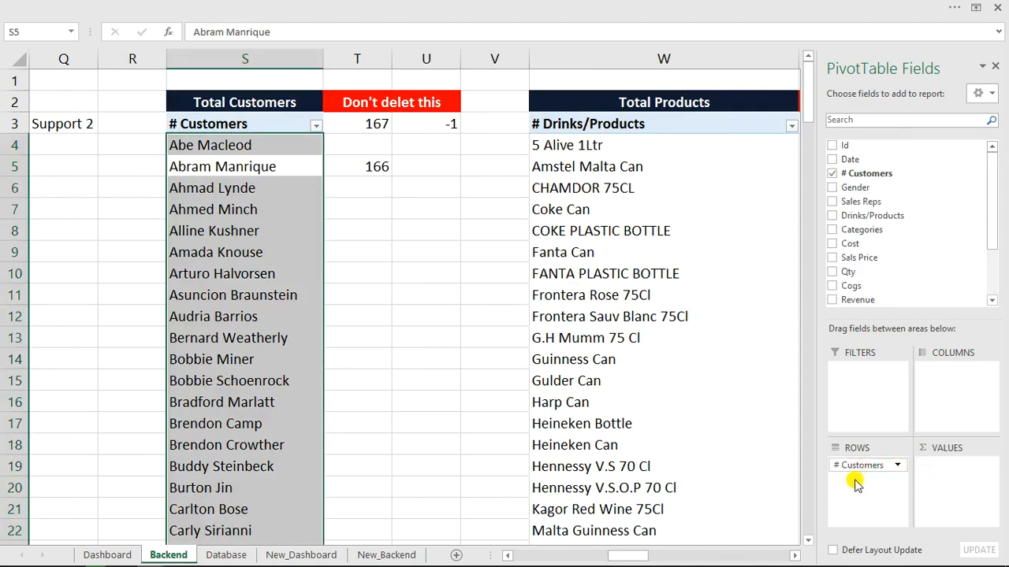
# Edit Backend T3 to =COUNTA(S:S)-2 so the customer count shows 166.
pyautogui.click(353, 123)
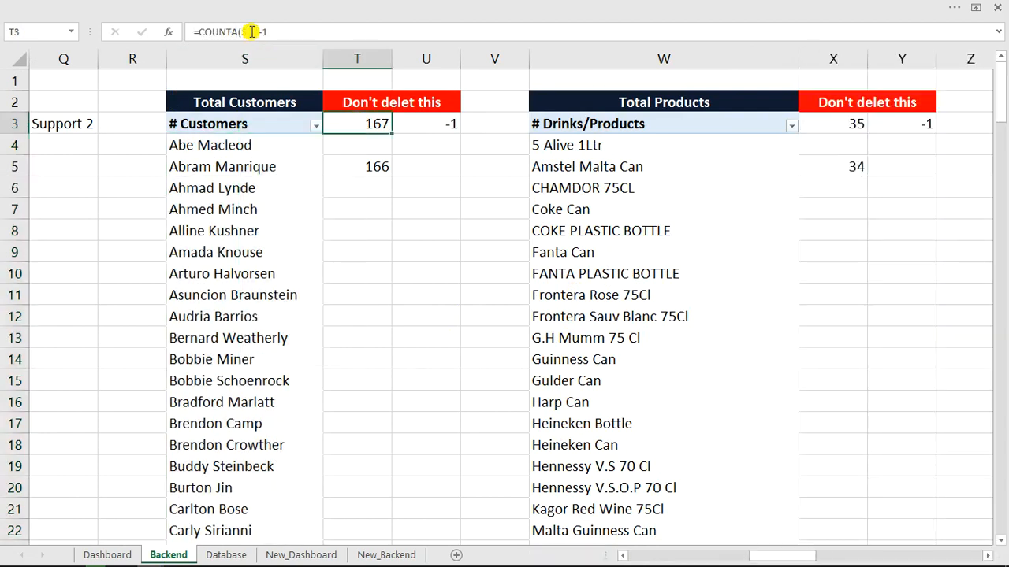
pyautogui.click(251, 32)
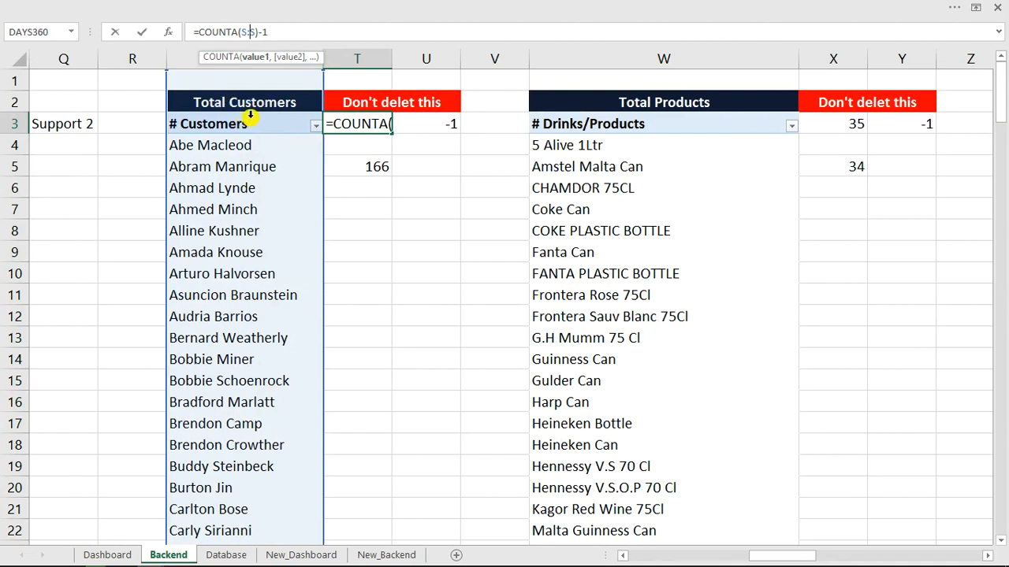
pyautogui.click(268, 33)
pyautogui.write('-')
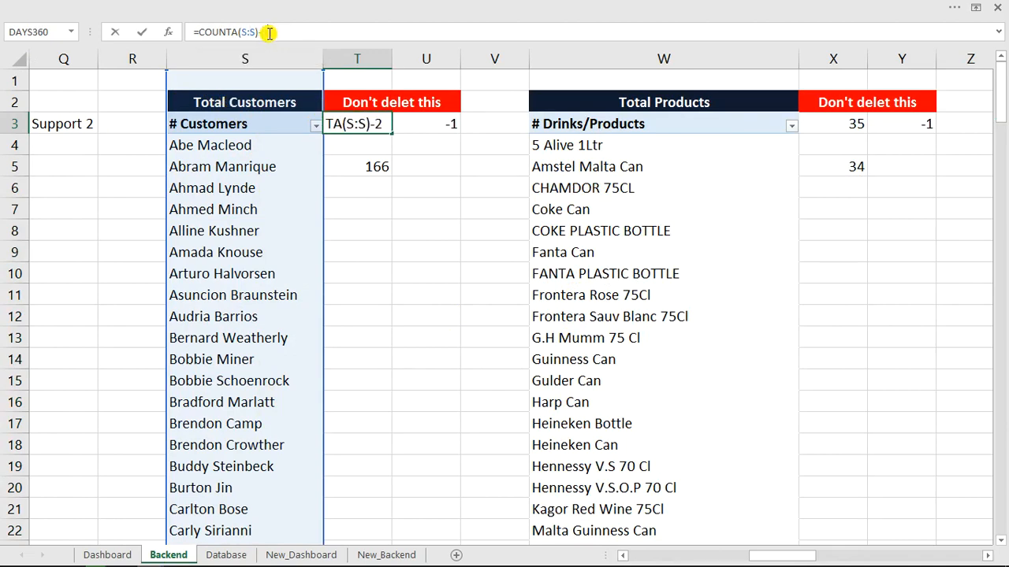
pyautogui.press('Return')
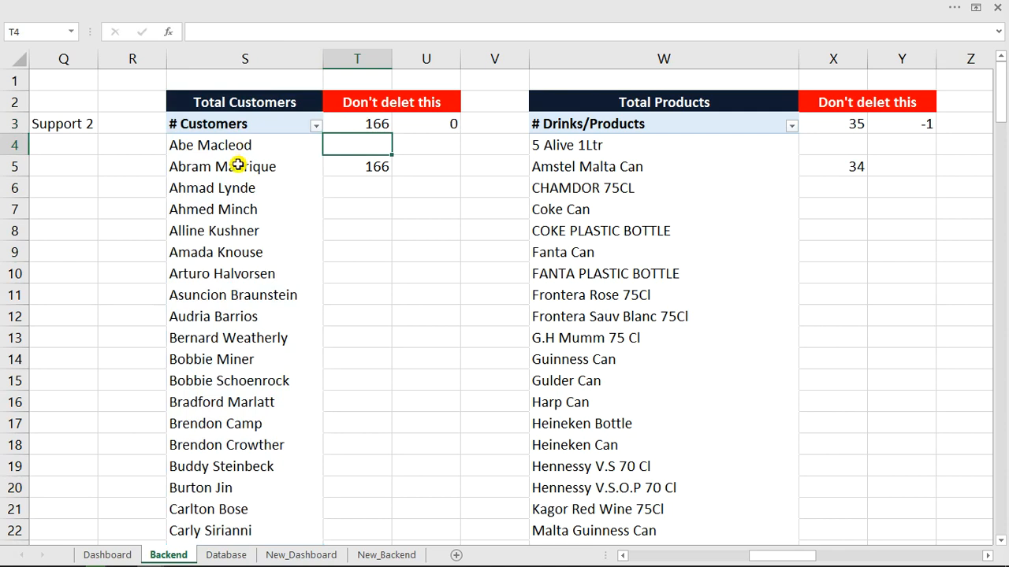
pyautogui.click(247, 107)
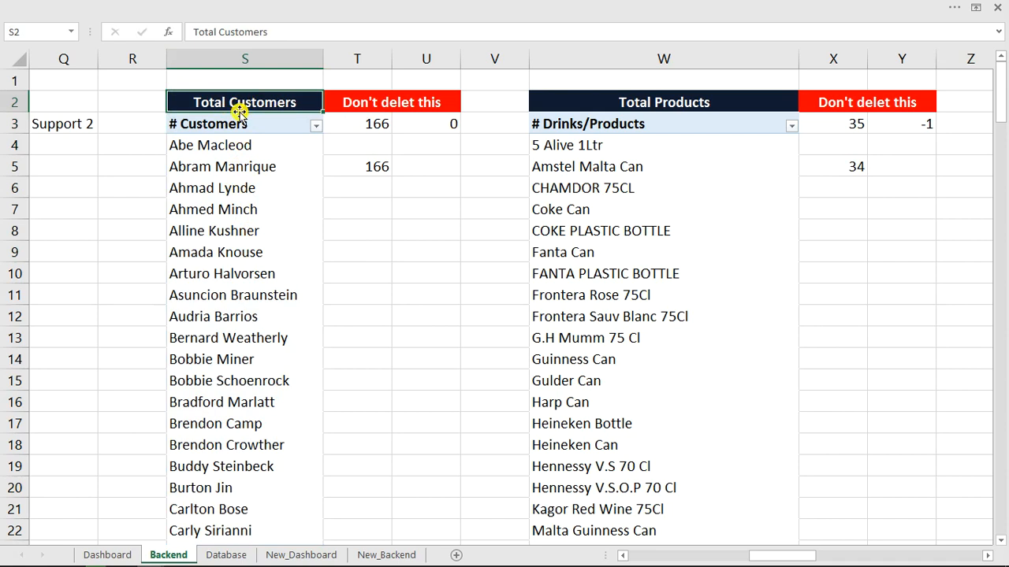
pyautogui.click(367, 128)
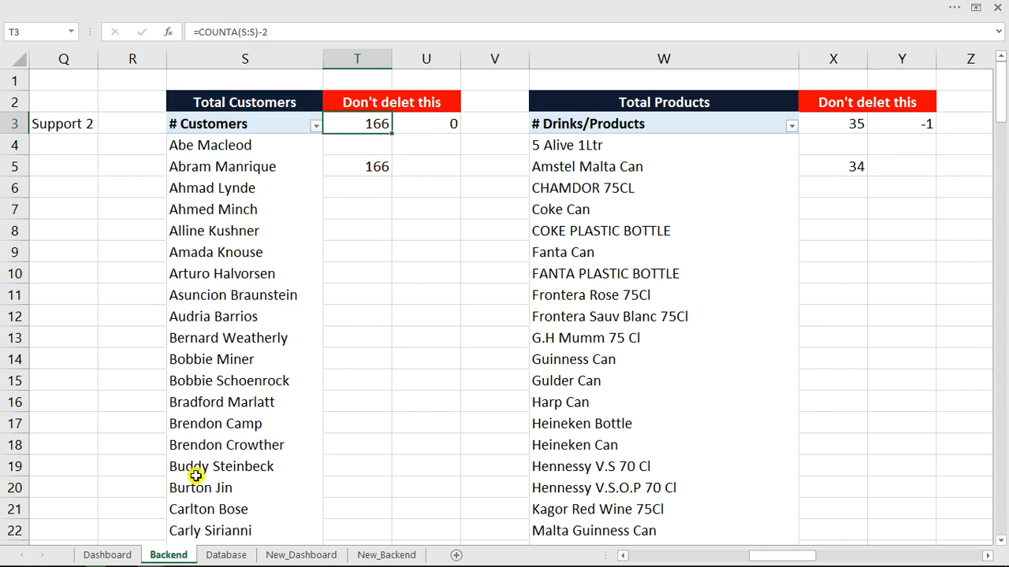
pyautogui.click(124, 557)
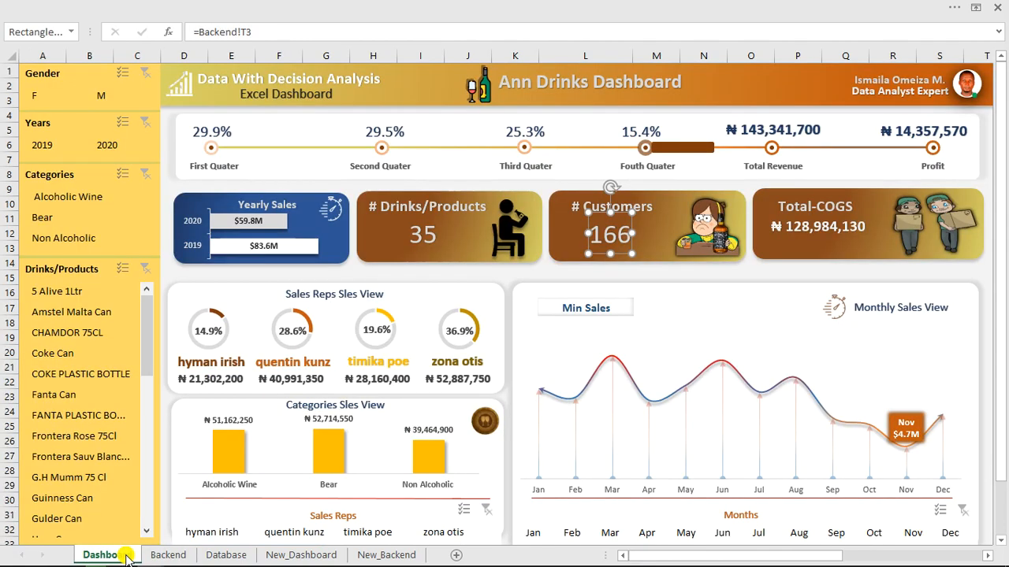
# With COKE PLASTIC BOTTLE filtered, change Backend X3 to =COUNTA(W:W)-2 so the products card shows 1.
pyautogui.click(88, 374)
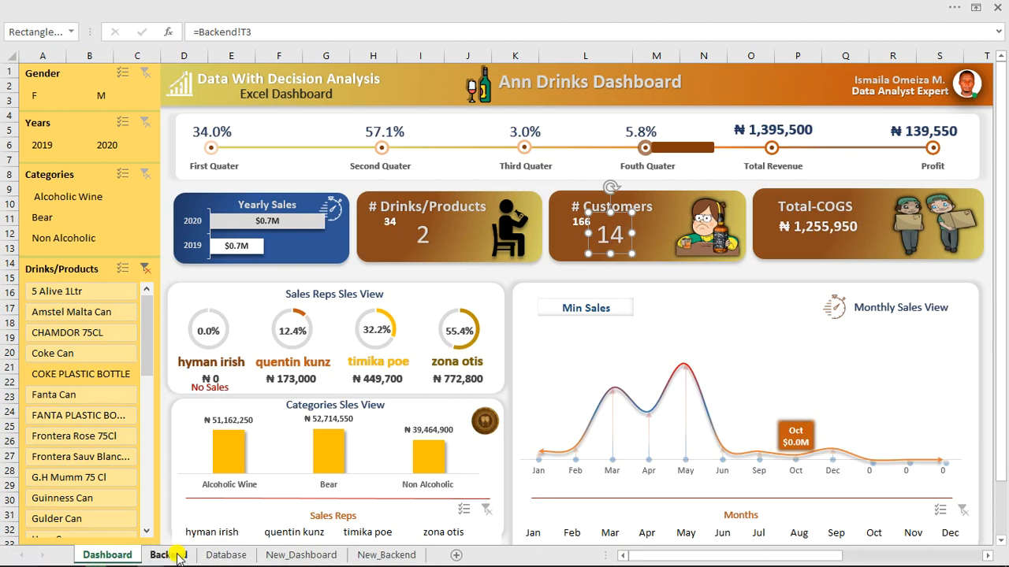
pyautogui.click(169, 554)
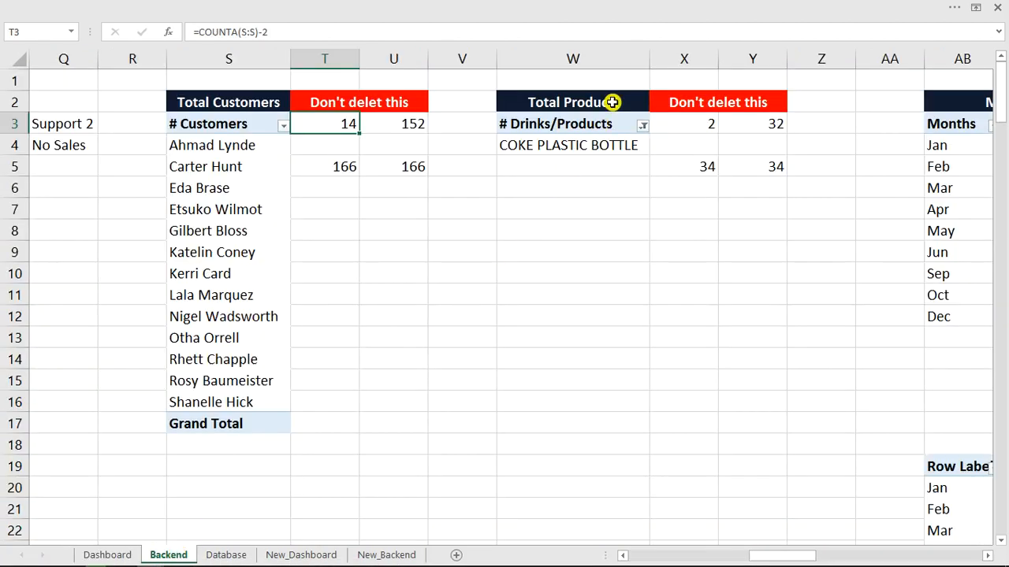
pyautogui.click(706, 124)
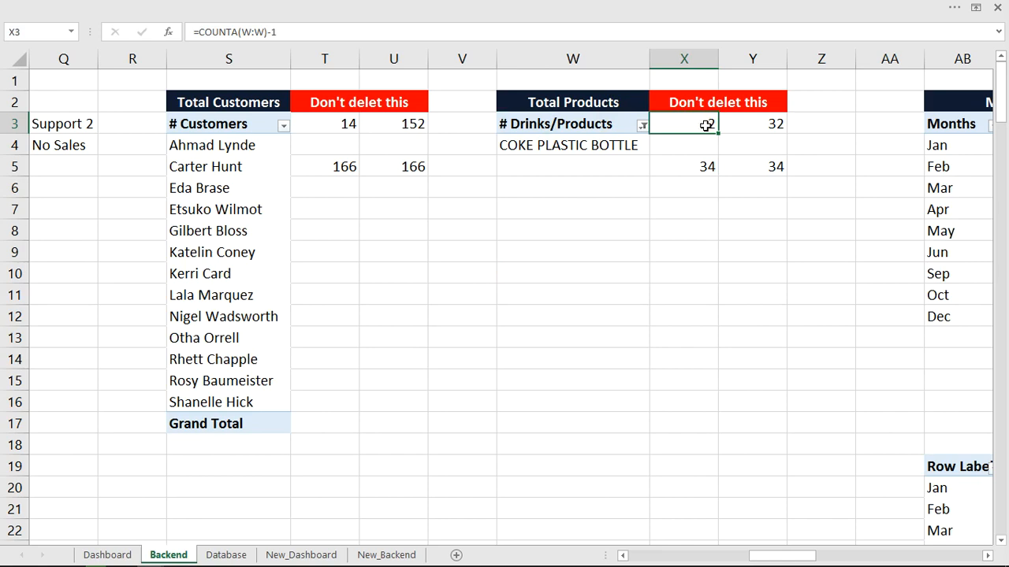
pyautogui.click(297, 32)
pyautogui.press('BackSpace')
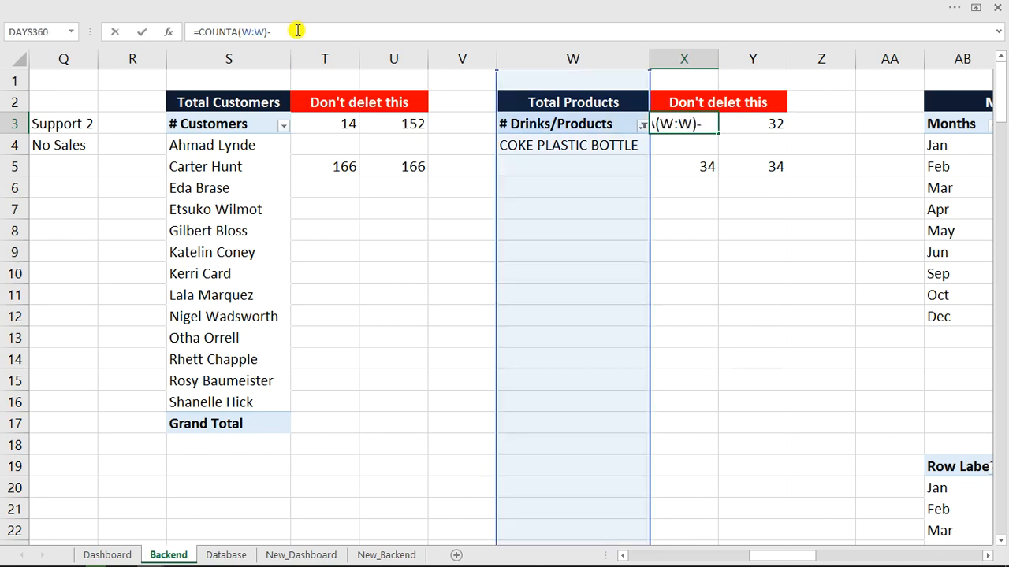
pyautogui.press('Return')
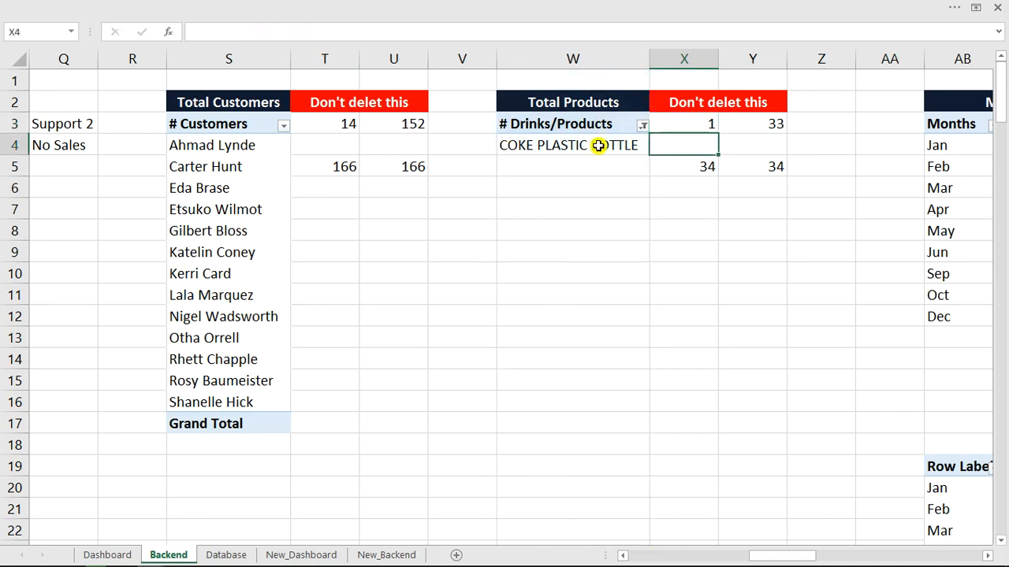
pyautogui.click(556, 128)
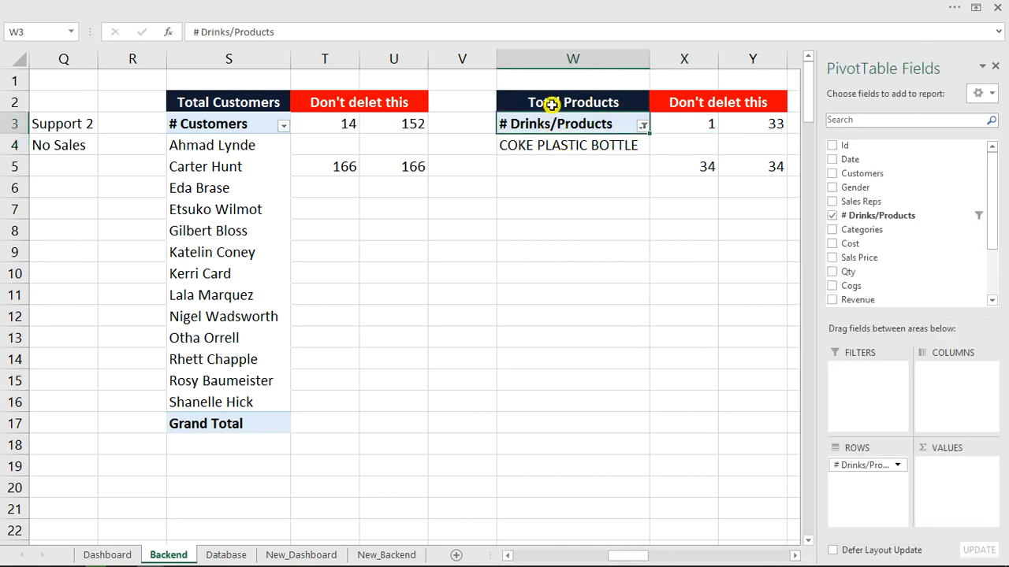
pyautogui.click(552, 105)
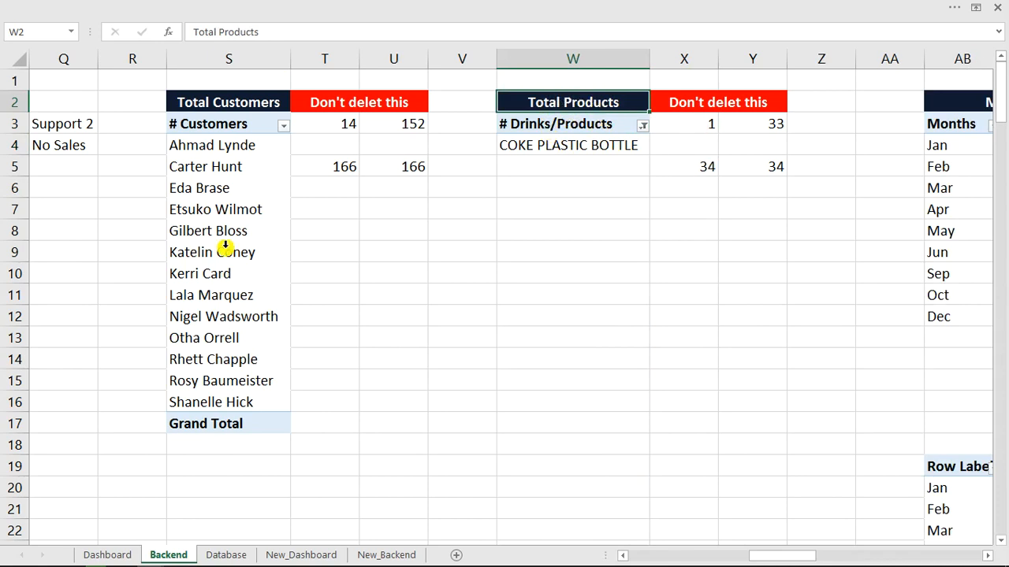
pyautogui.click(124, 554)
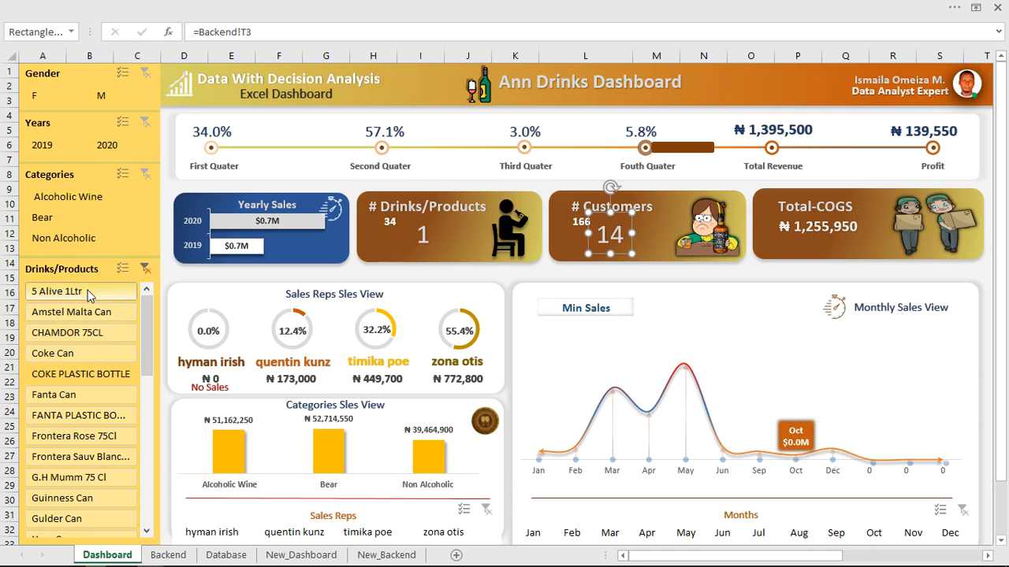
# Filter to CHAMDOR 75CL, check the Backend counts, then clear the Drinks/Products filter.
pyautogui.click(95, 331)
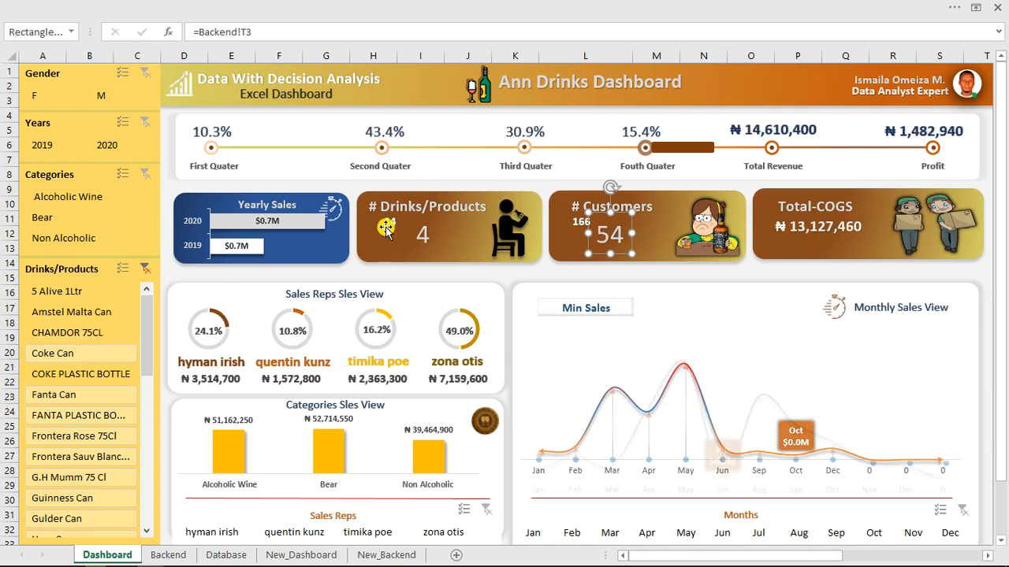
pyautogui.click(165, 555)
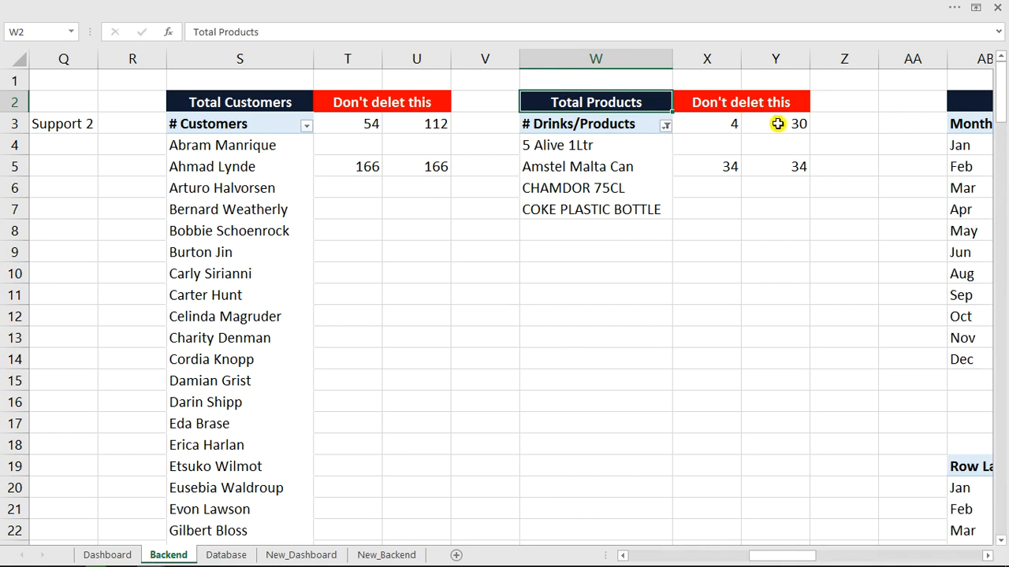
pyautogui.click(108, 554)
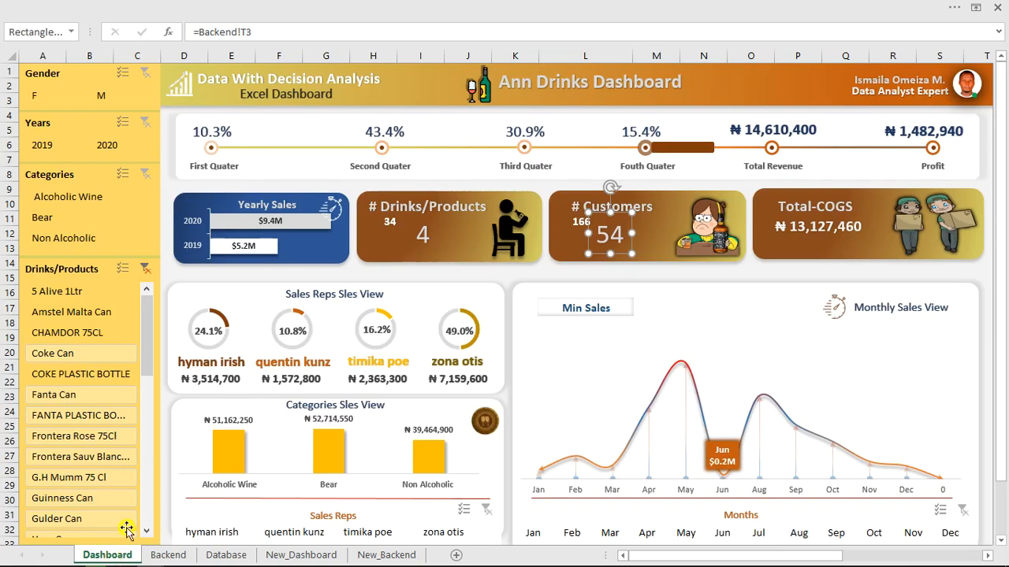
pyautogui.click(145, 271)
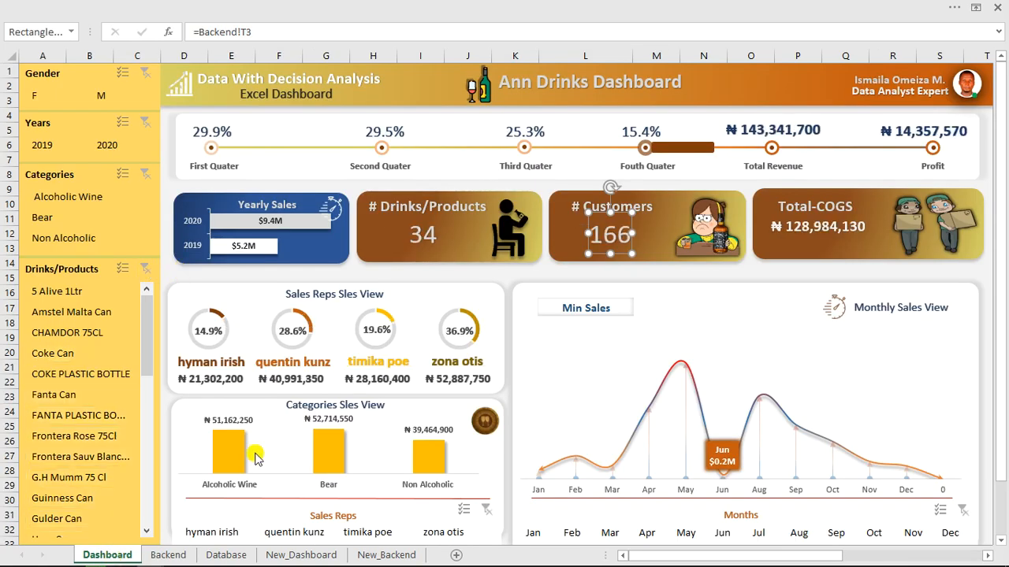
pyautogui.click(169, 555)
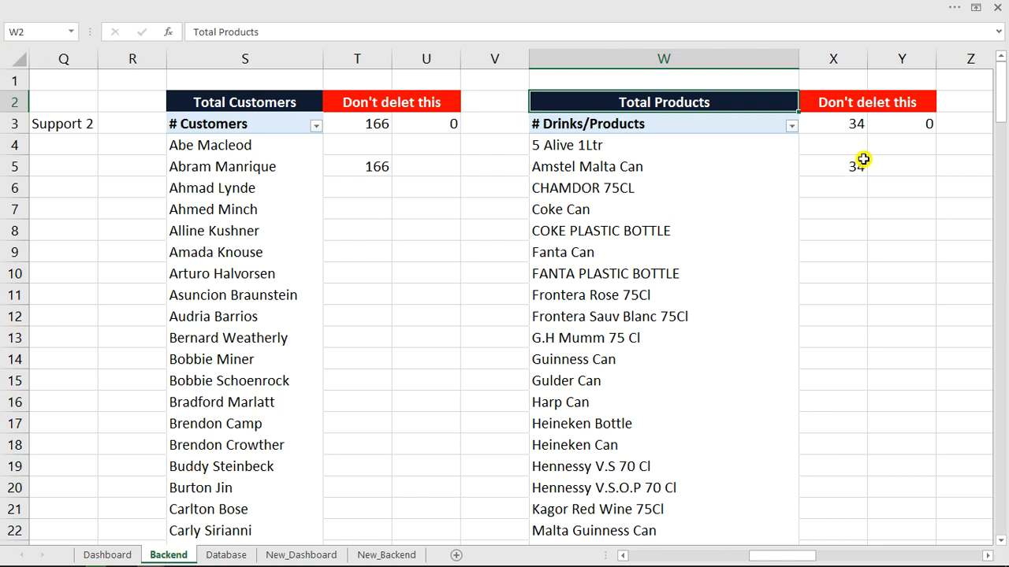
pyautogui.click(856, 124)
pyautogui.click(849, 128)
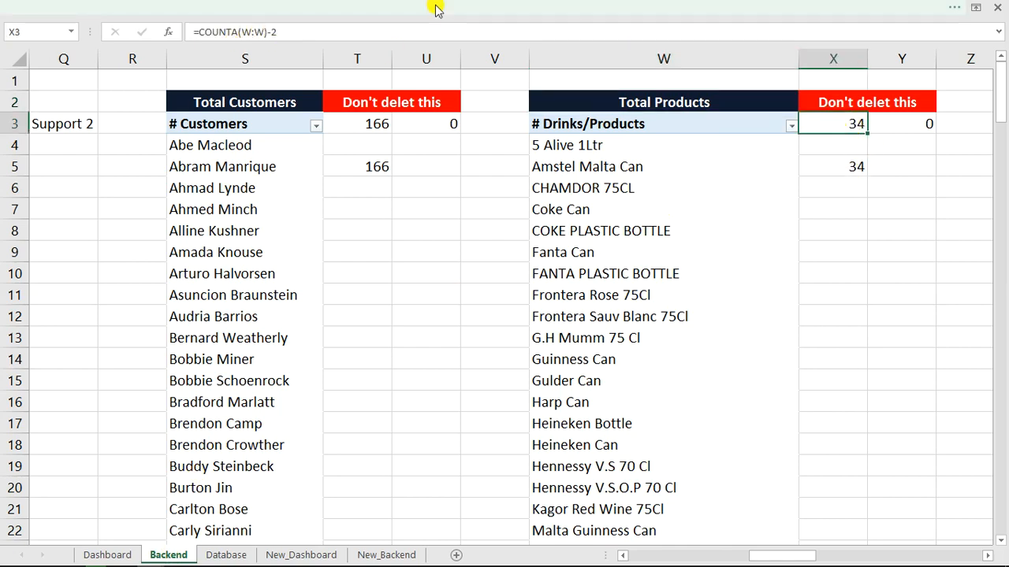
pyautogui.click(376, 32)
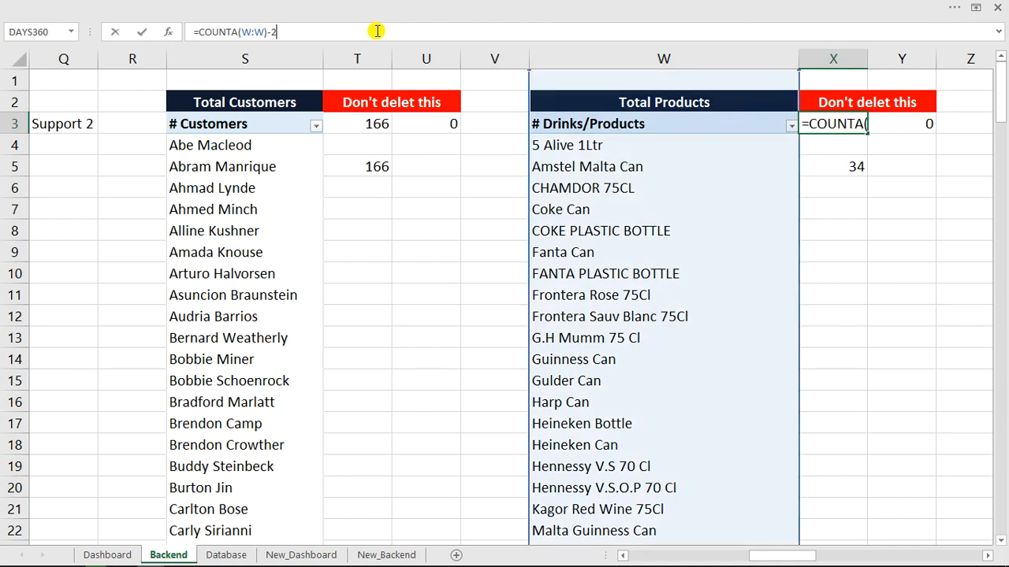
pyautogui.click(860, 211)
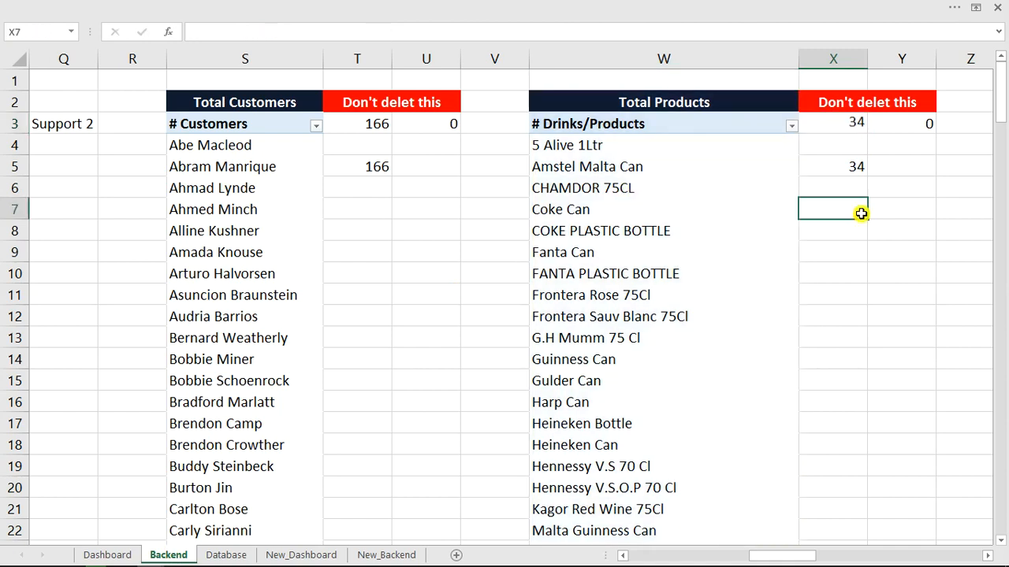
pyautogui.click(851, 167)
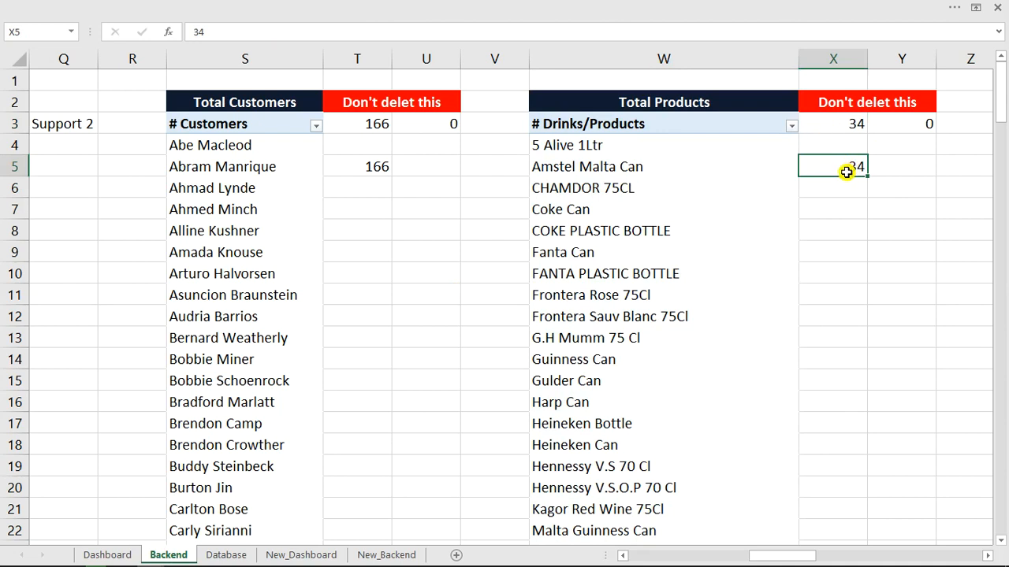
pyautogui.click(912, 126)
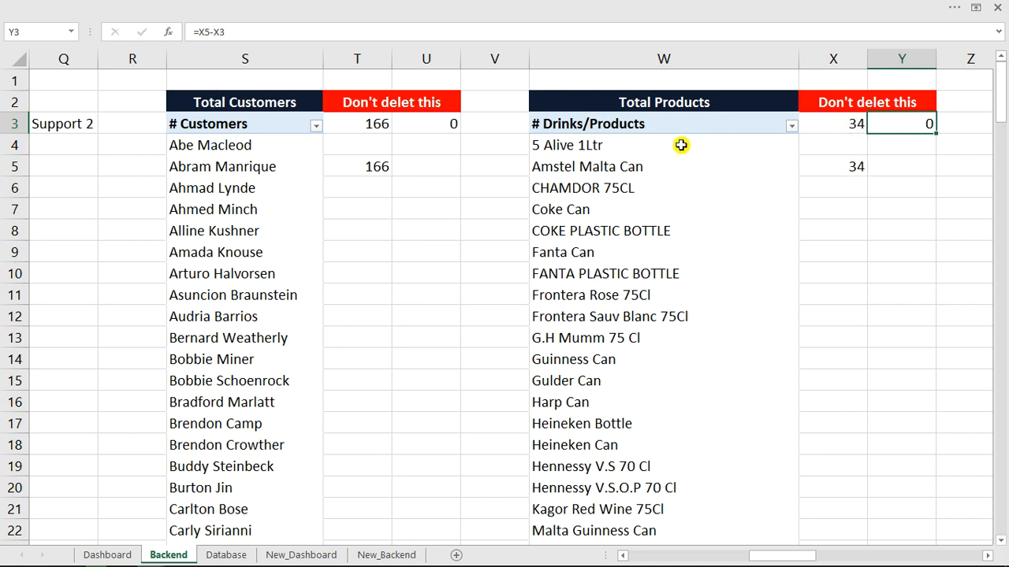
pyautogui.scroll(-1, 643, 219)
pyautogui.scroll(-2, 642, 218)
pyautogui.scroll(4, 644, 214)
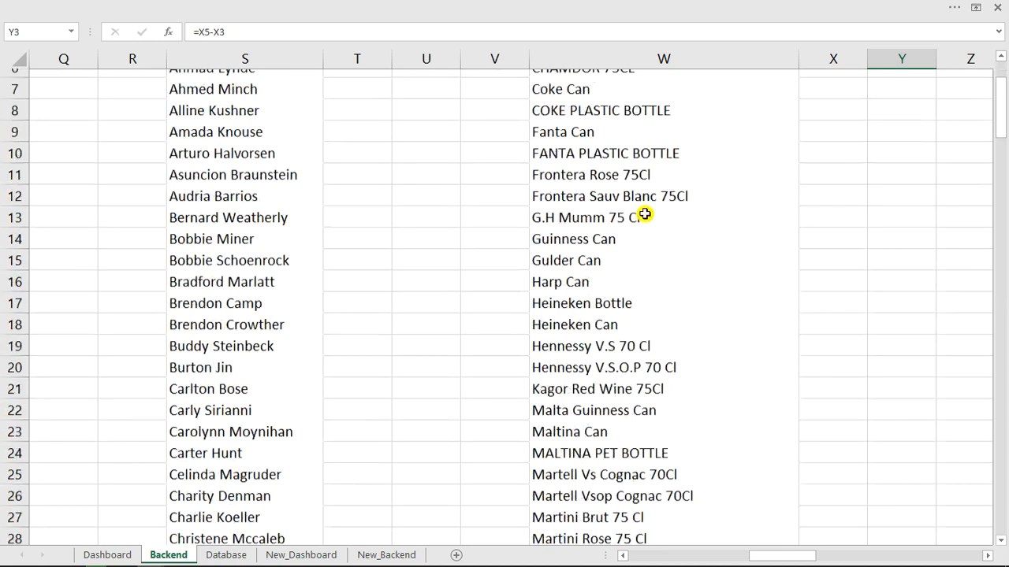
pyautogui.click(834, 124)
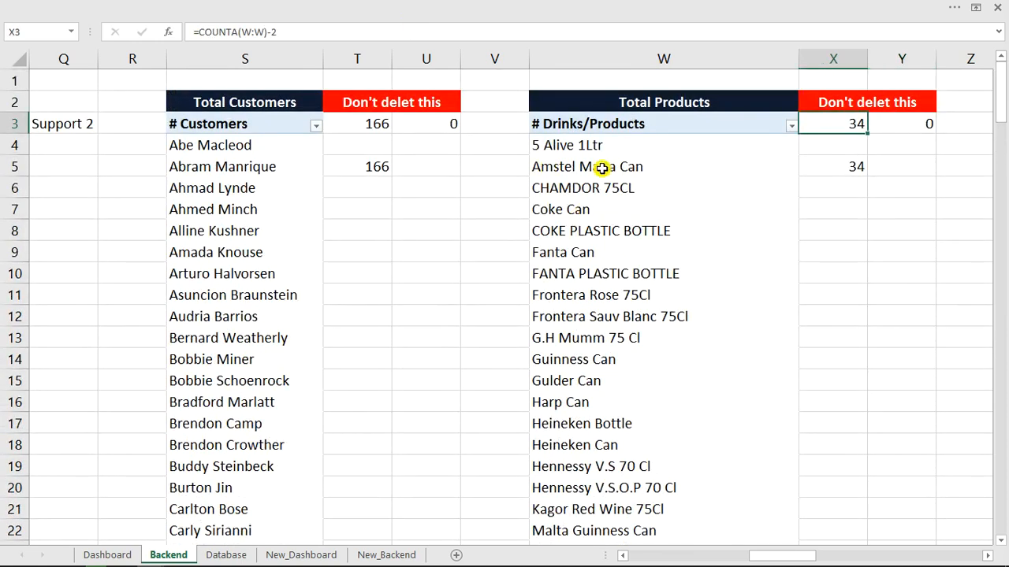
pyautogui.moveTo(599, 146); pyautogui.dragTo(595, 430)
pyautogui.scroll(-7, 595, 430)
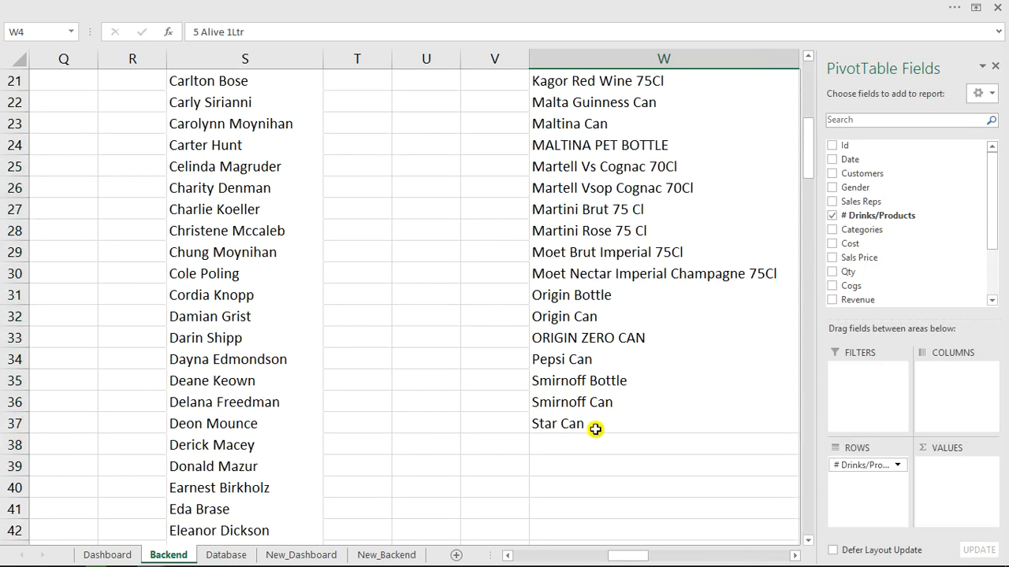
pyautogui.click(574, 428)
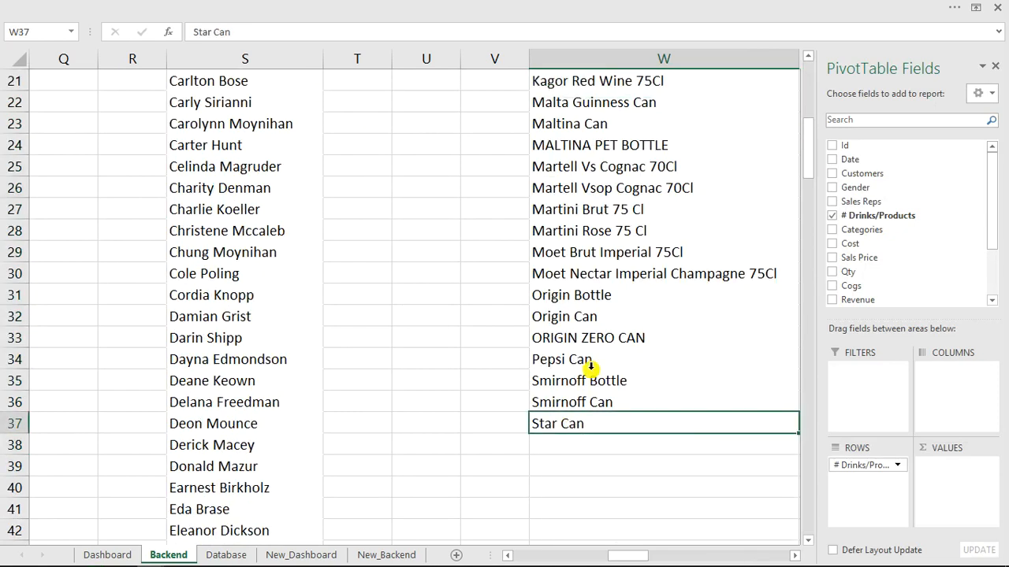
pyautogui.scroll(7, 590, 366)
pyautogui.click(994, 70)
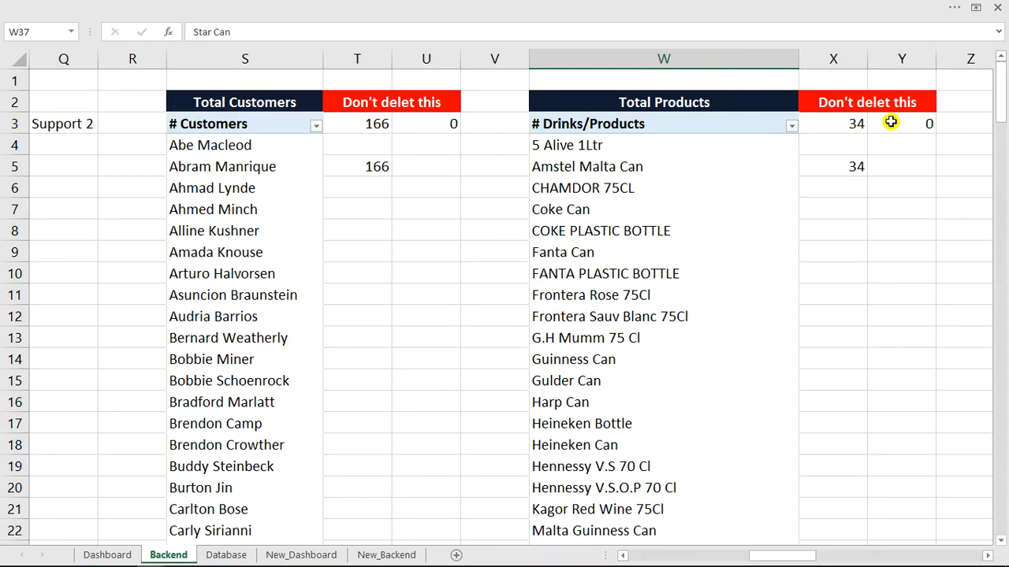
pyautogui.click(907, 170)
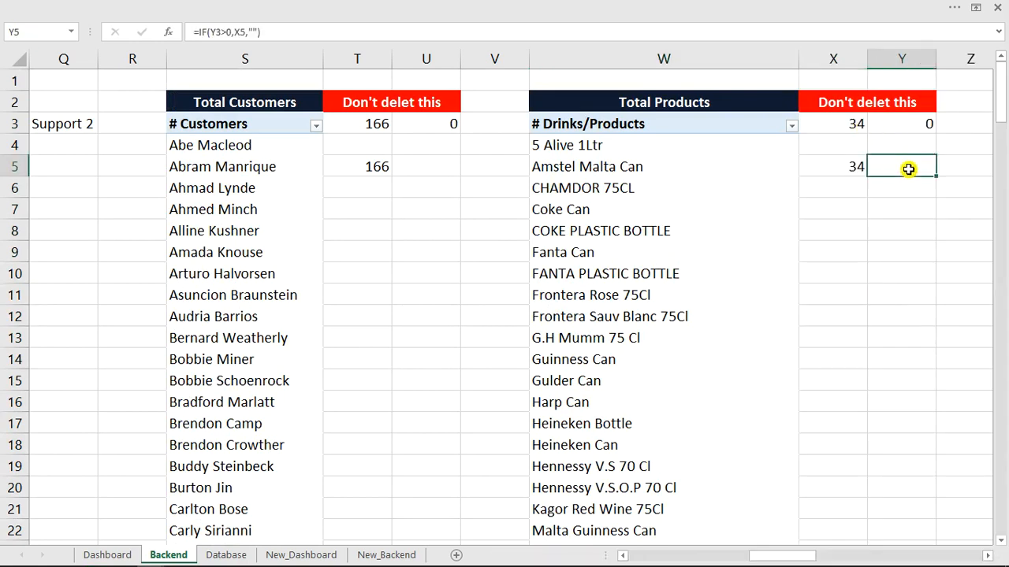
# Keep Y5 unchanged and begin an IF formula on Y3 in Y6, then cancel it.
pyautogui.click(243, 36)
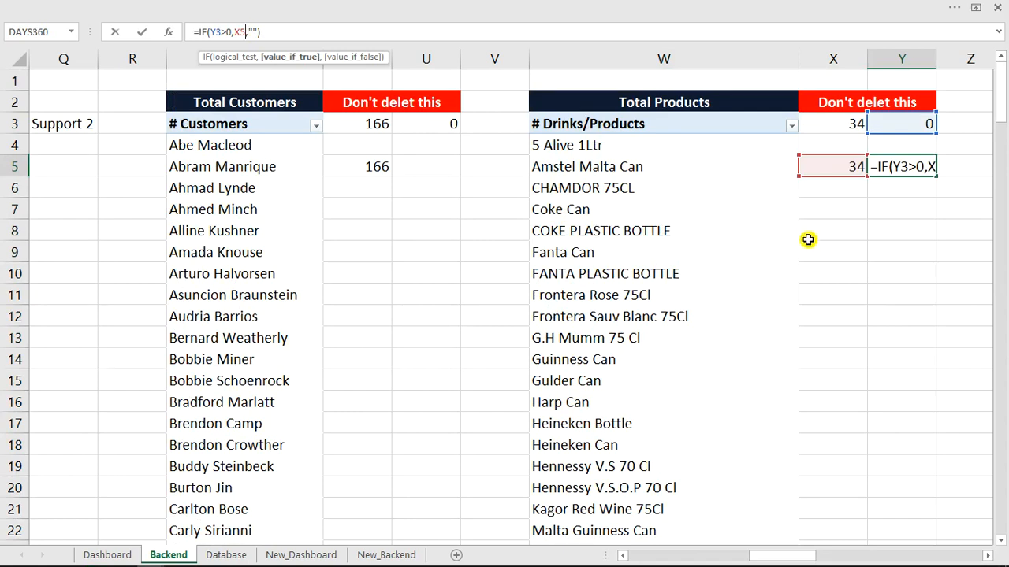
pyautogui.hotkey('ctrl', 'Return')
pyautogui.click(899, 195)
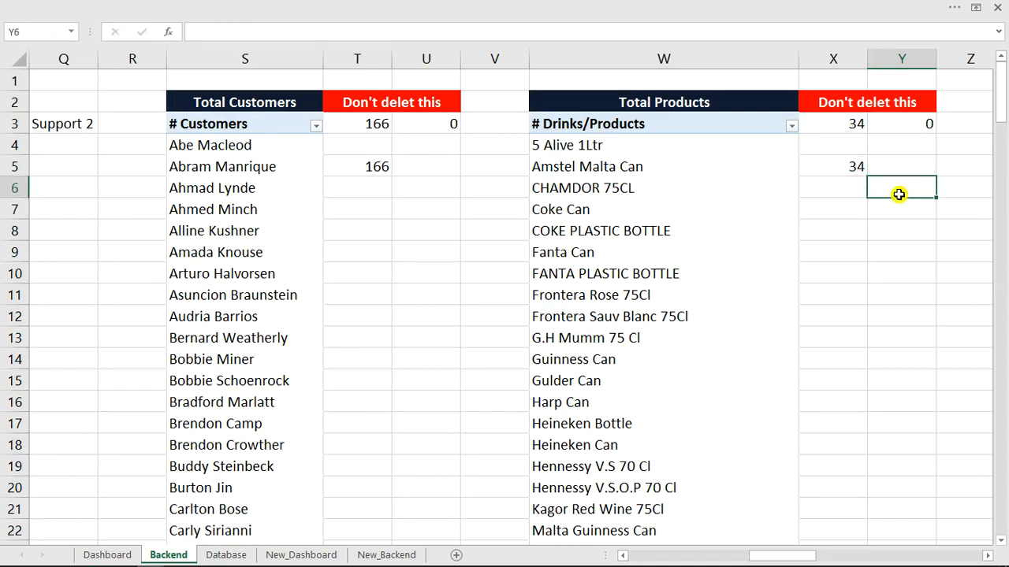
pyautogui.write('=if')
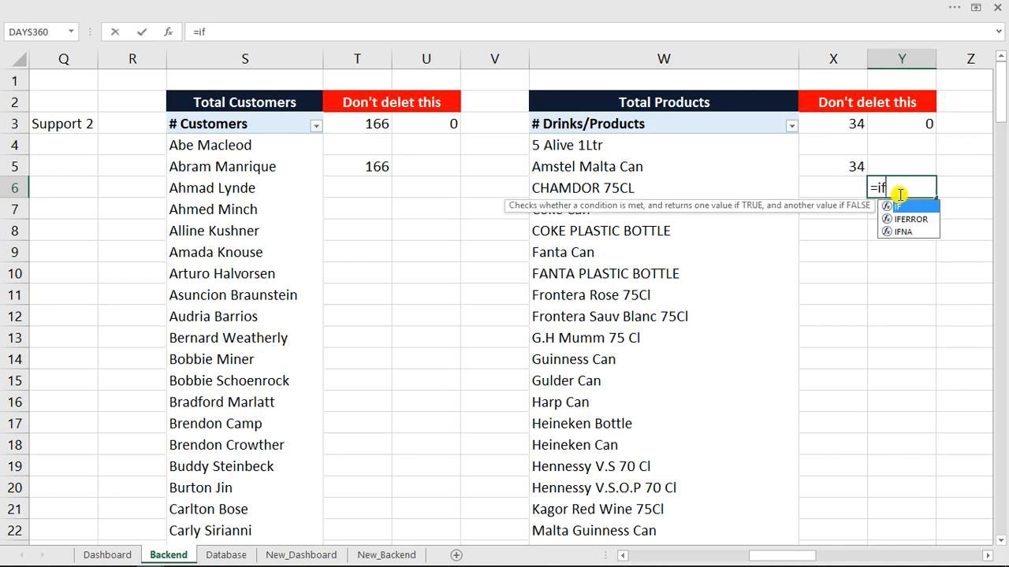
pyautogui.press('Tab')
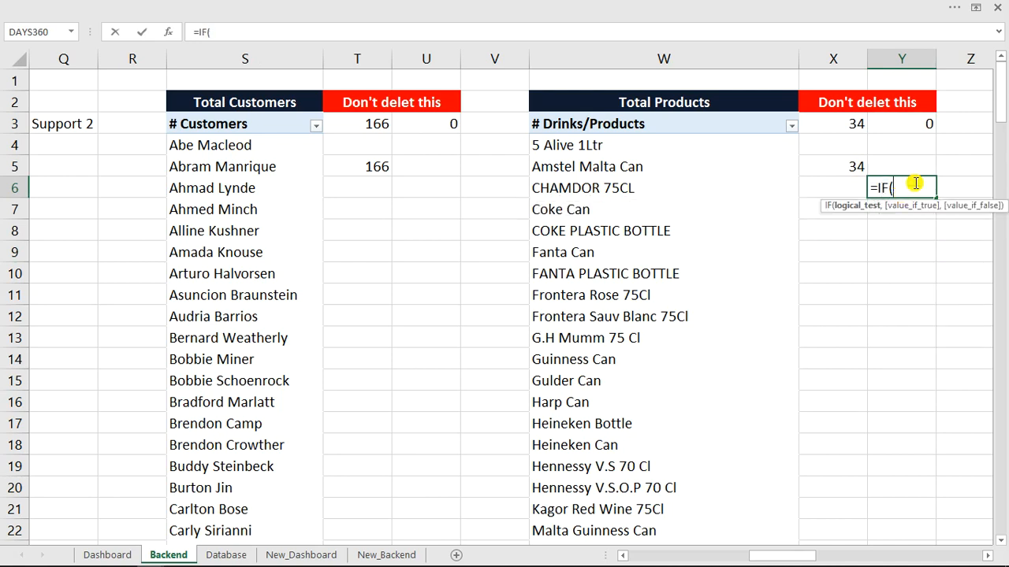
pyautogui.click(919, 122)
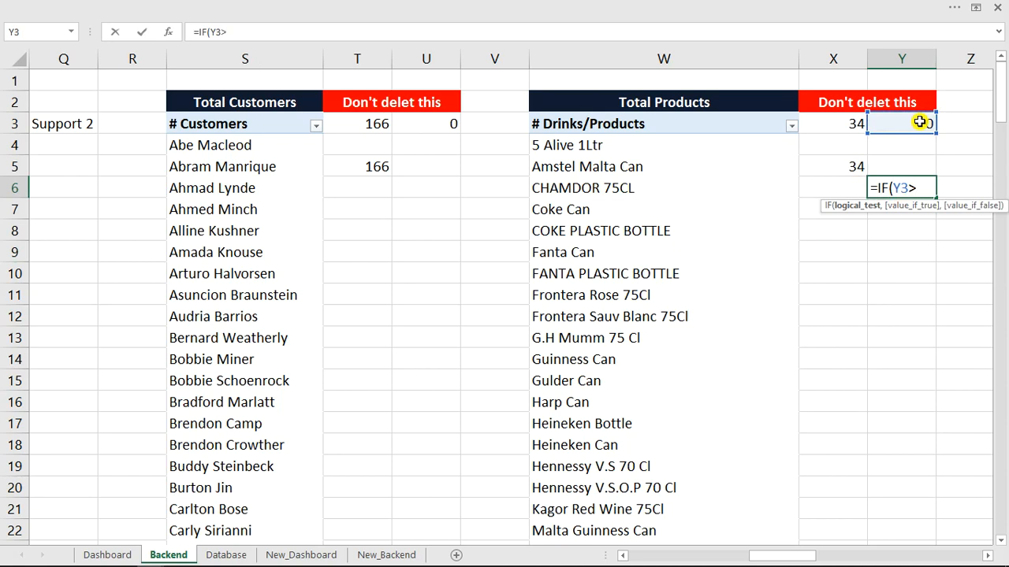
pyautogui.press('Escape')
# Edit Y5 to =IF(Y3>0,X5,""), which stays blank since Y3 is 0.
pyautogui.click(919, 122)
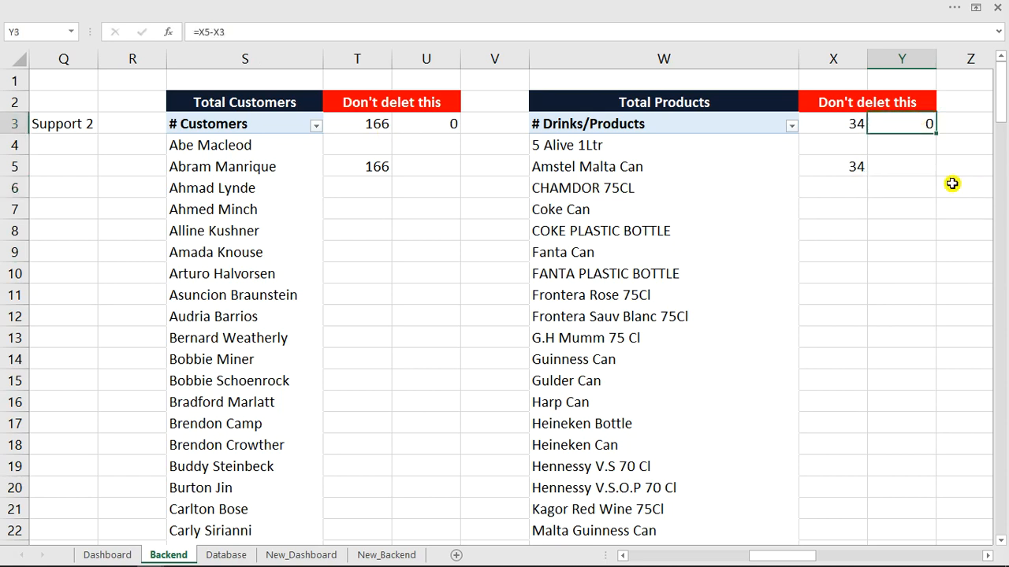
pyautogui.click(901, 166)
pyautogui.click(211, 32)
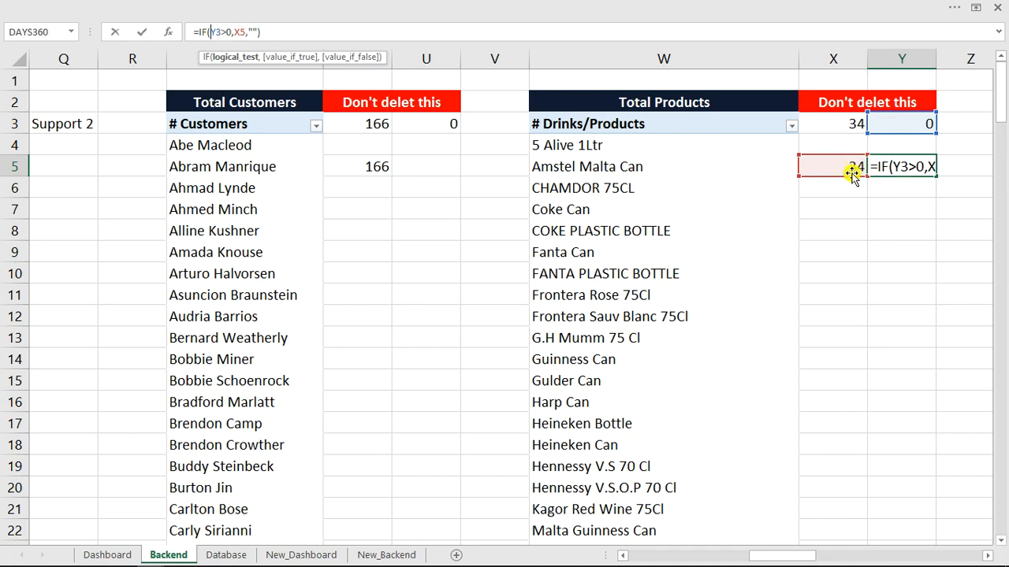
pyautogui.click(892, 165)
pyautogui.hotkey('ctrl', 'Return')
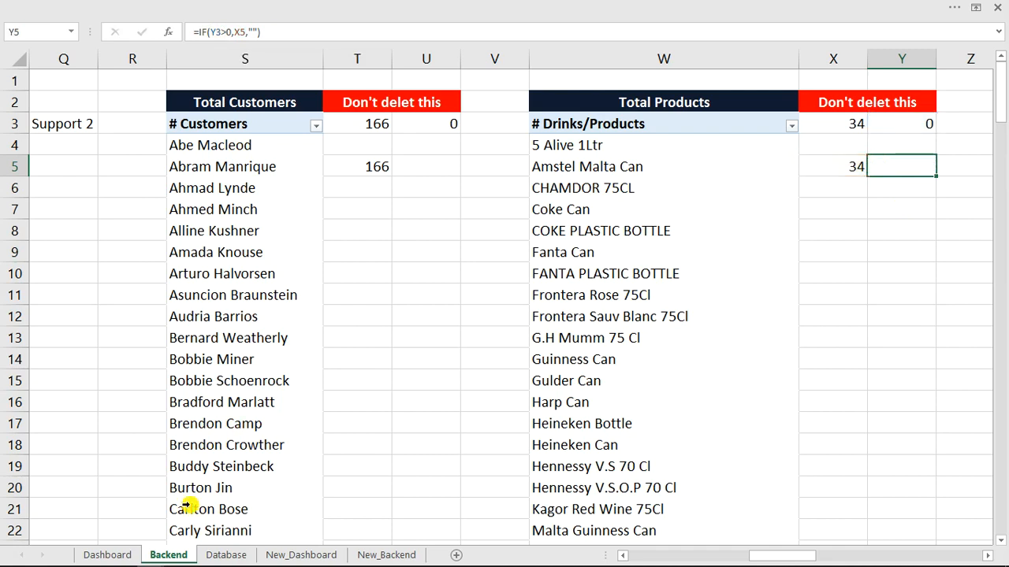
# Filter the Dashboard to CHAMDOR 75CL and review the Y3 difference formula on Backend.
pyautogui.click(117, 554)
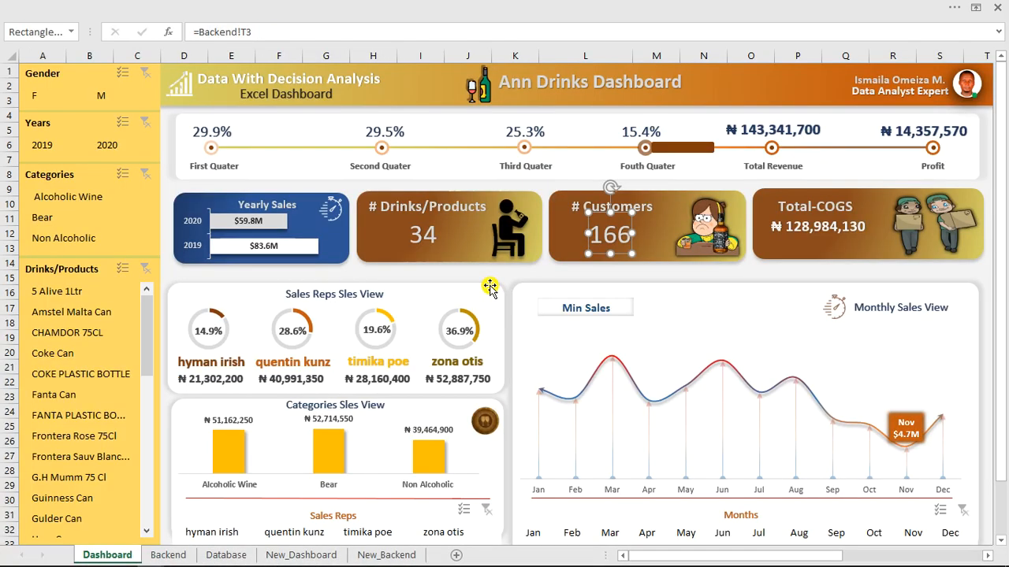
pyautogui.click(68, 337)
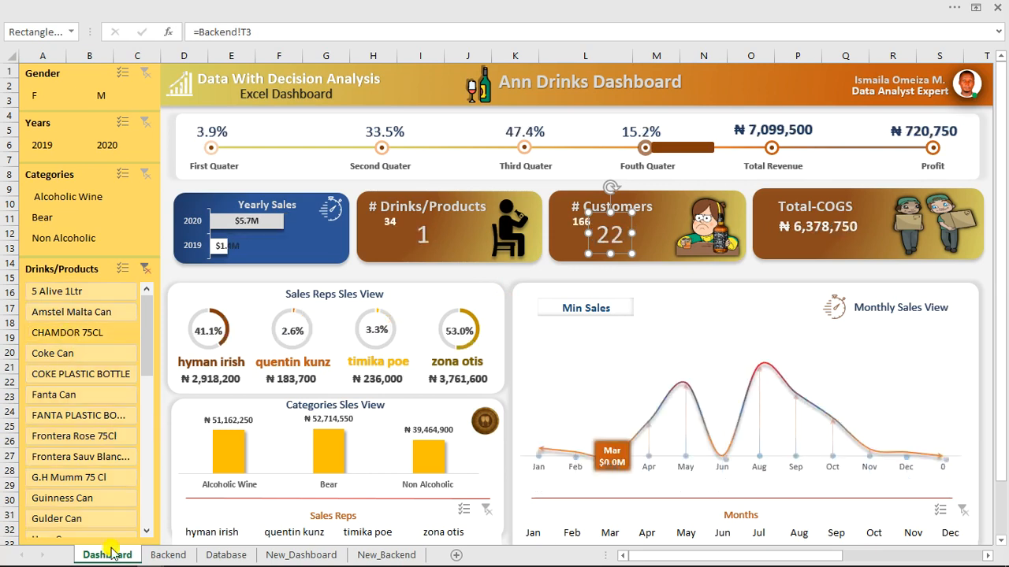
pyautogui.click(157, 555)
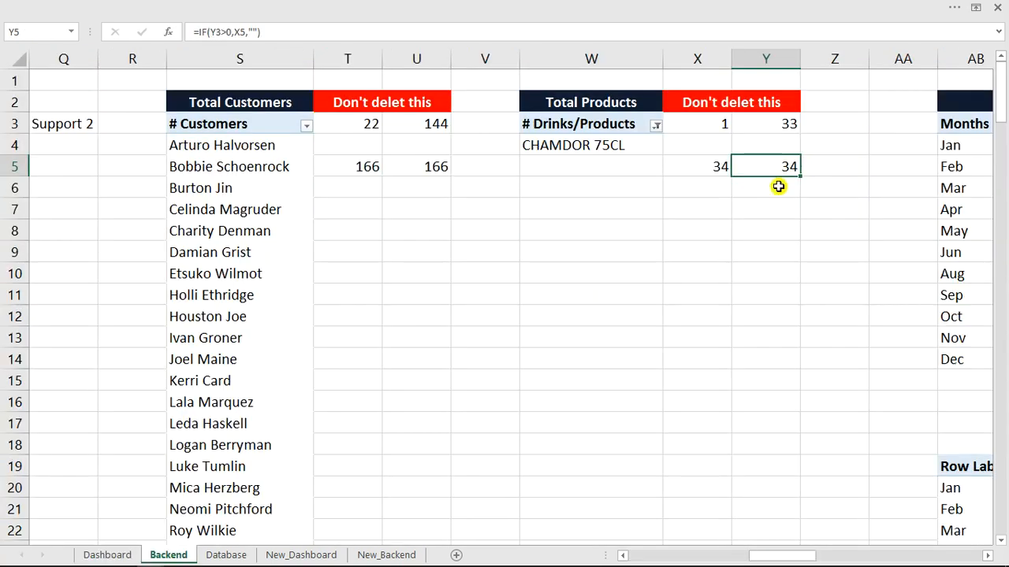
pyautogui.click(743, 193)
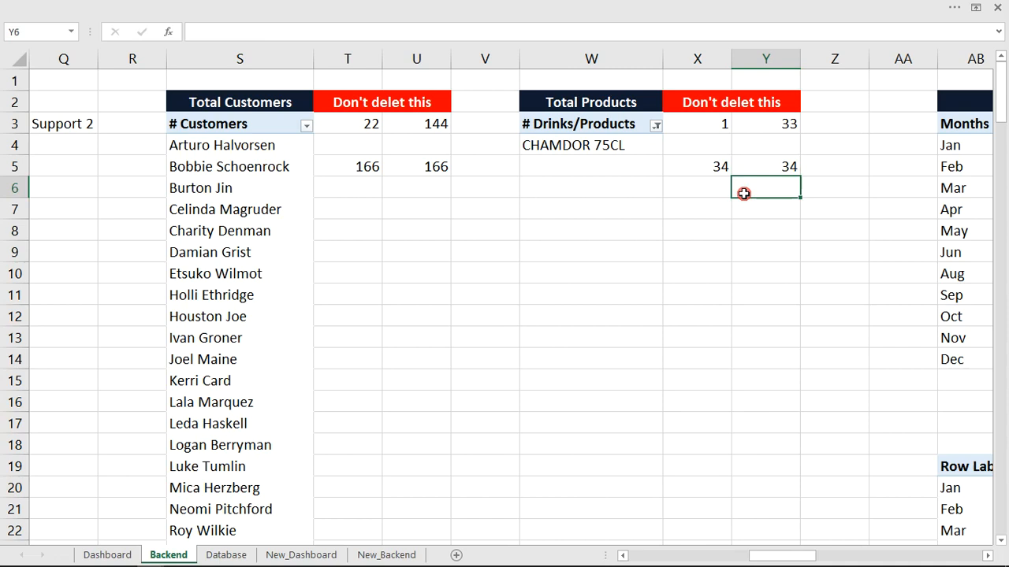
pyautogui.click(773, 124)
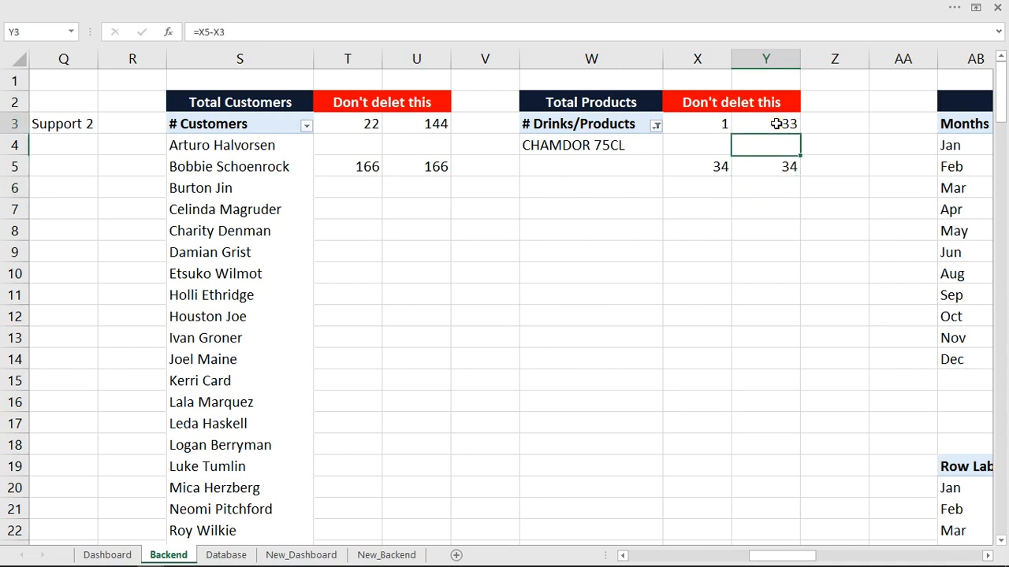
pyautogui.click(265, 31)
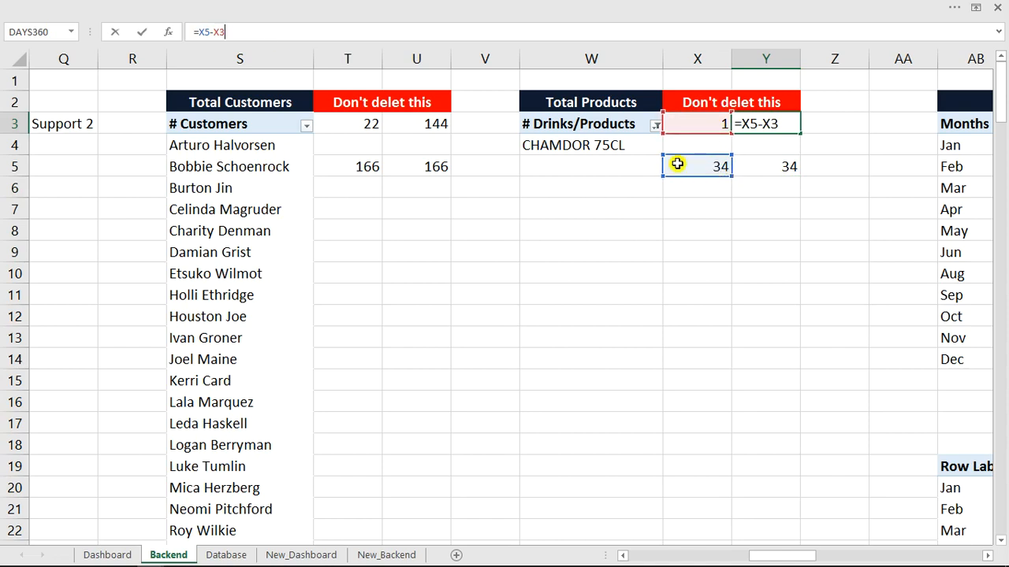
pyautogui.click(773, 168)
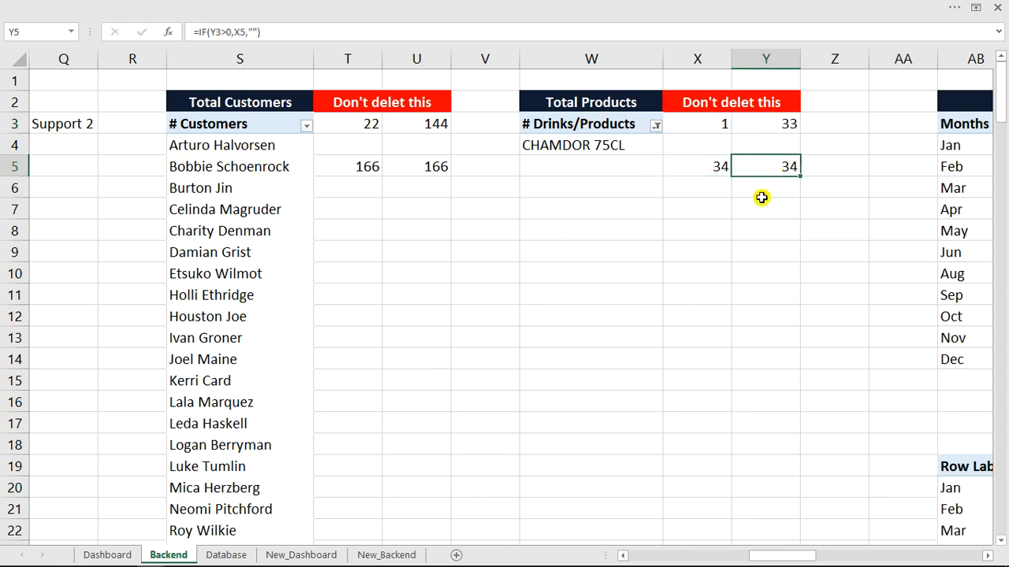
# Enter =IF(Y3>0,X5,"") in Backend cell Y6.
pyautogui.click(765, 193)
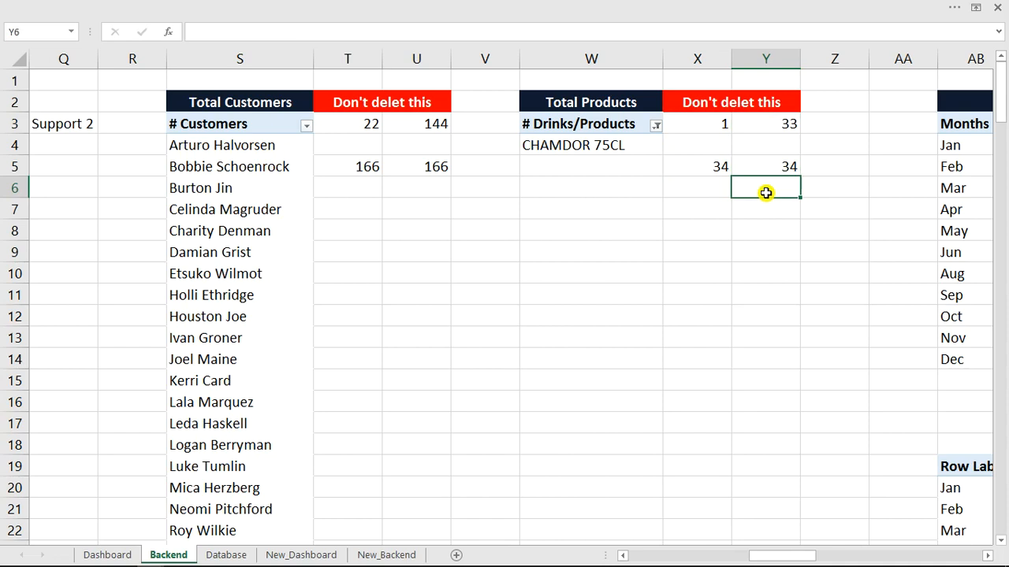
pyautogui.write('=if')
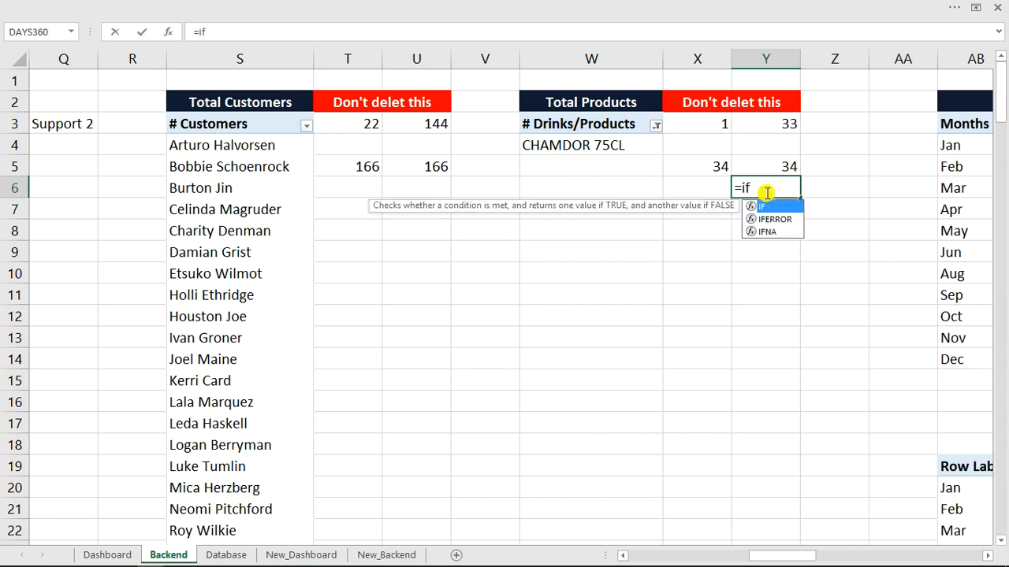
pyautogui.press('Tab')
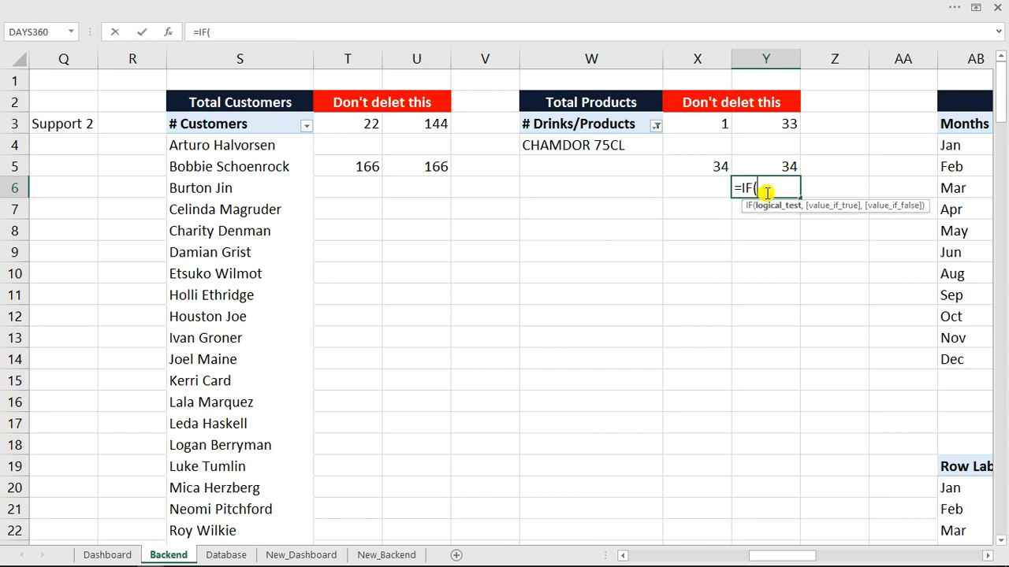
pyautogui.click(780, 127)
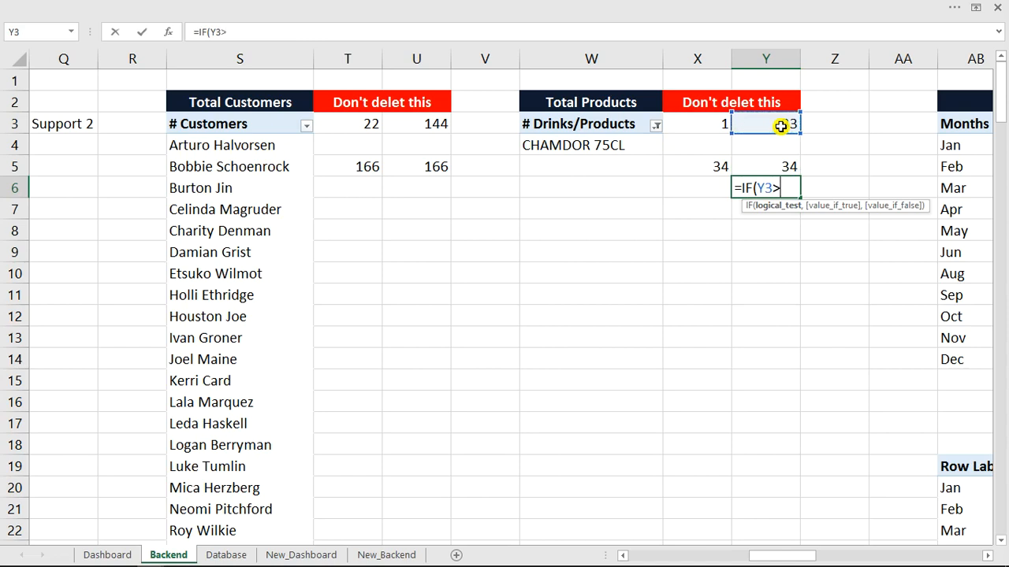
pyautogui.write('>0,')
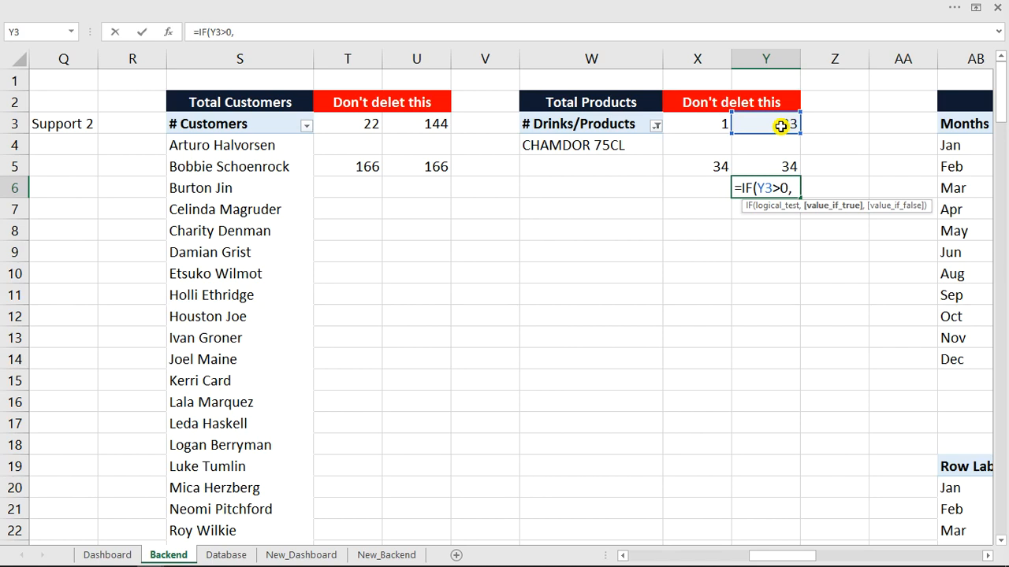
pyautogui.click(714, 168)
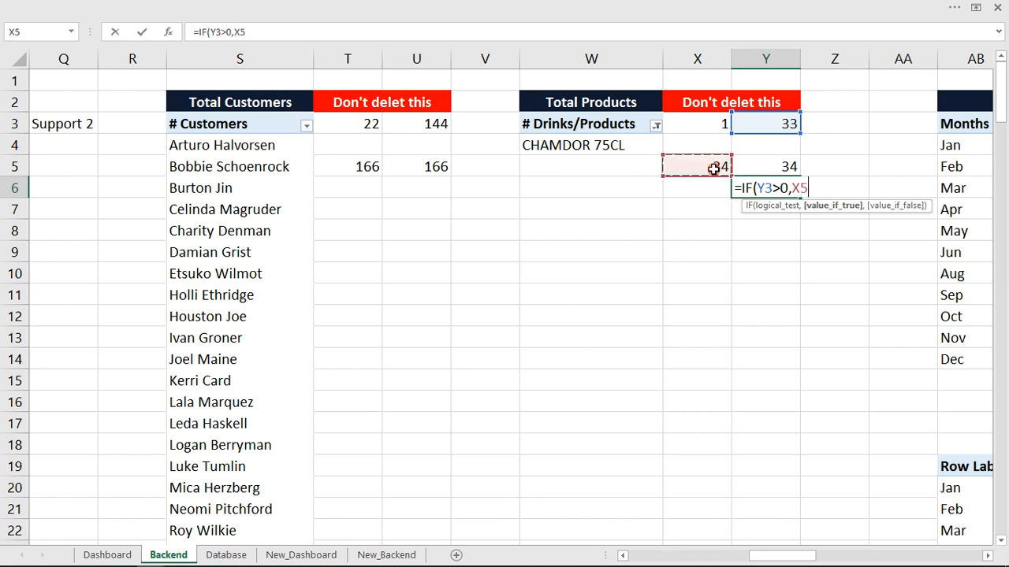
pyautogui.write(',')
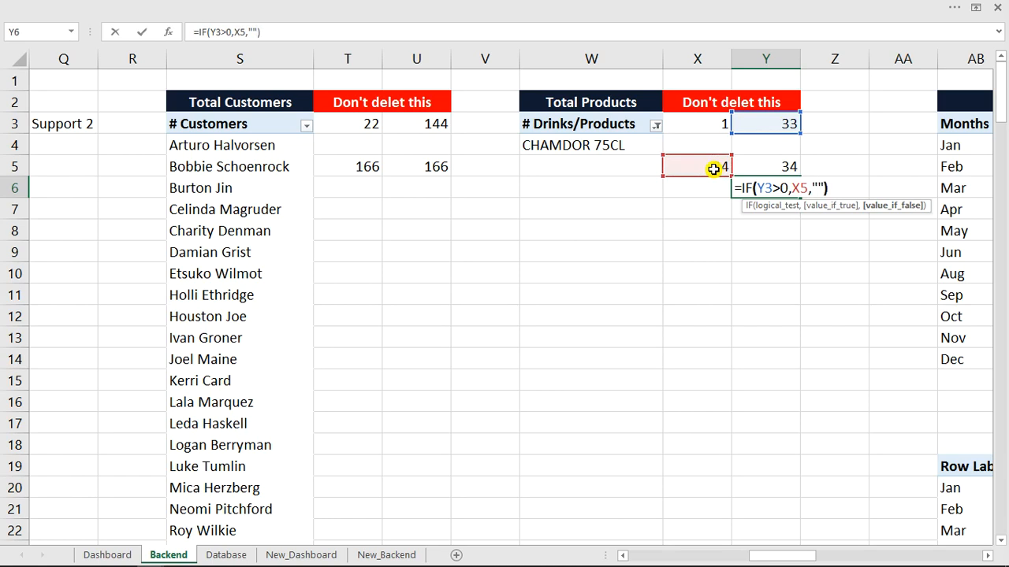
pyautogui.write('"")')
pyautogui.press('Return')
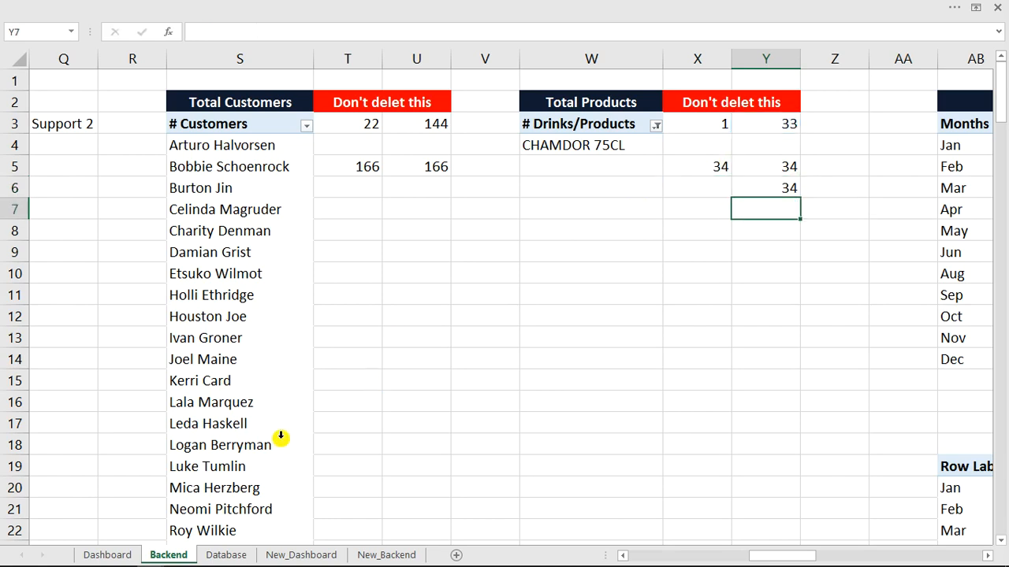
# Verify the Y6 result against the Dashboard counts and select the Total-COGS card.
pyautogui.click(103, 554)
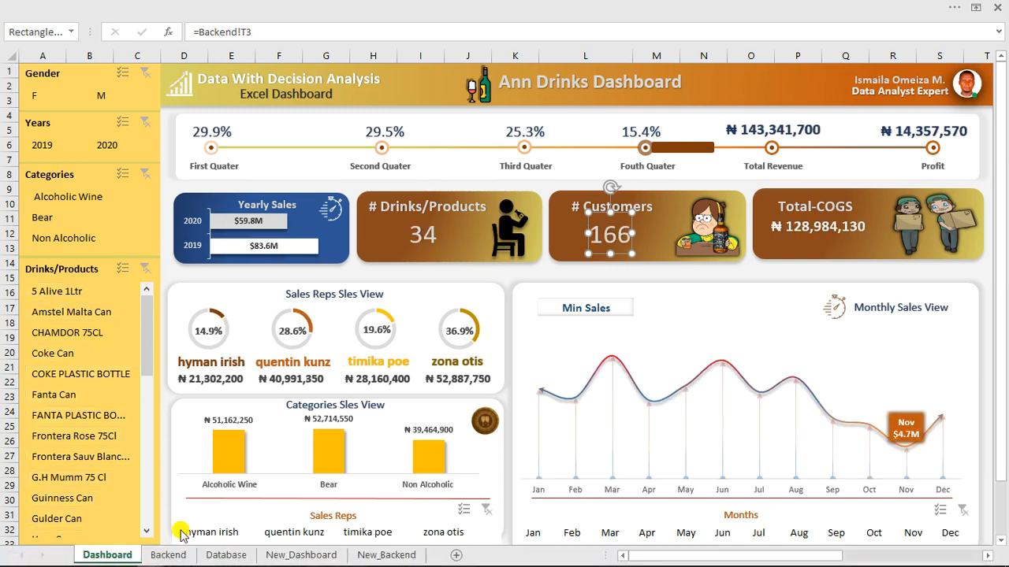
pyautogui.click(172, 555)
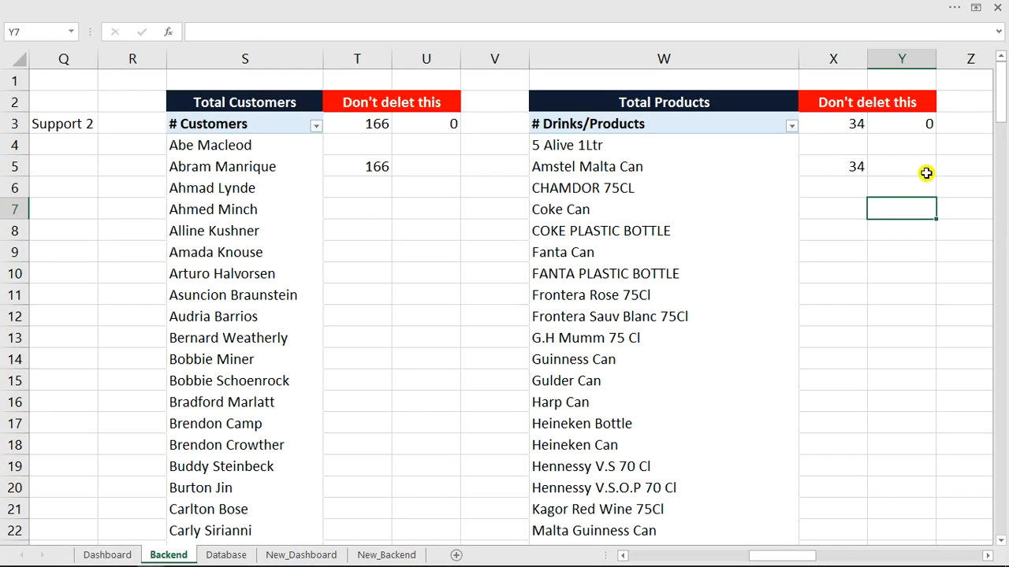
pyautogui.click(916, 188)
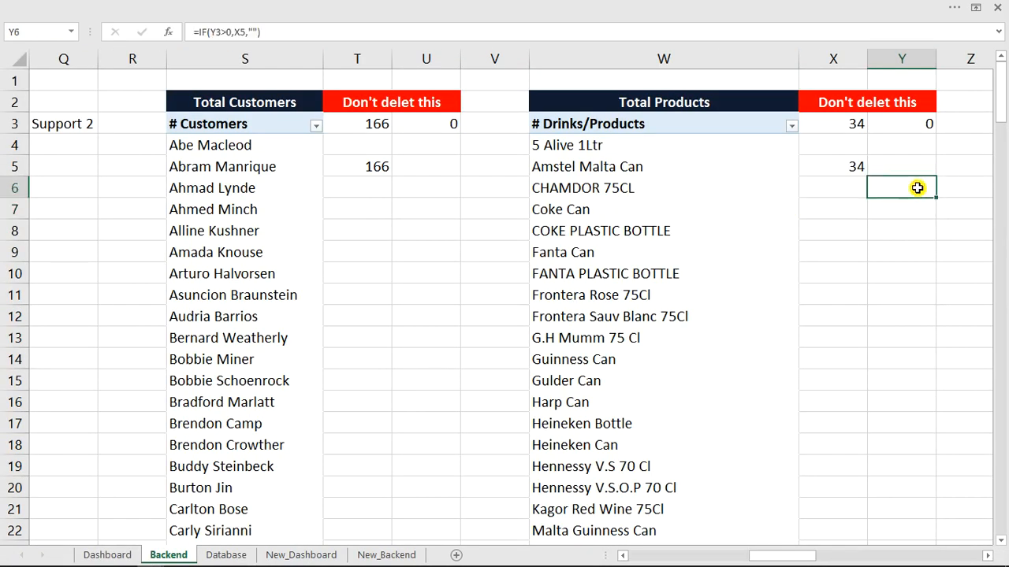
pyautogui.click(111, 555)
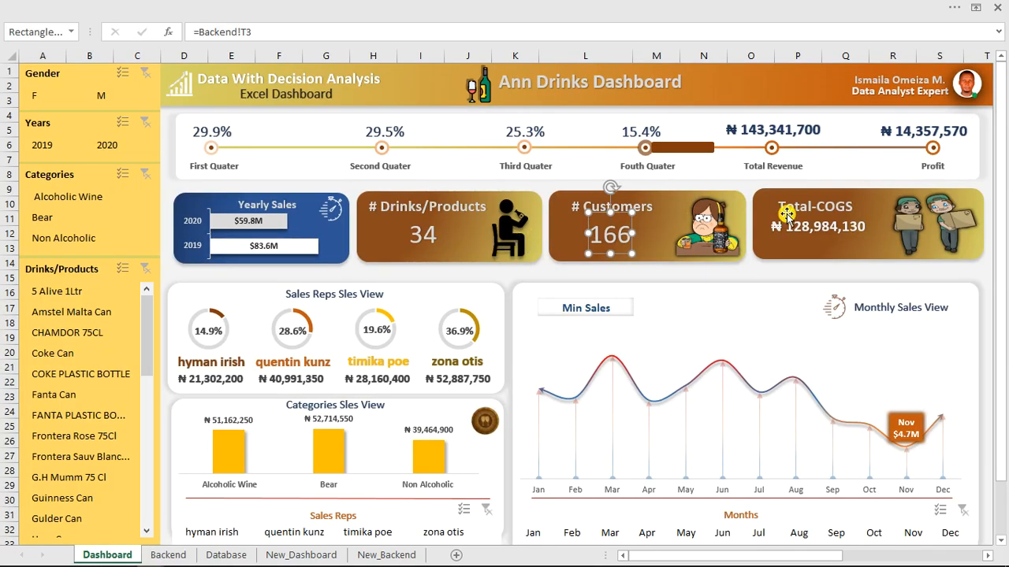
pyautogui.click(872, 194)
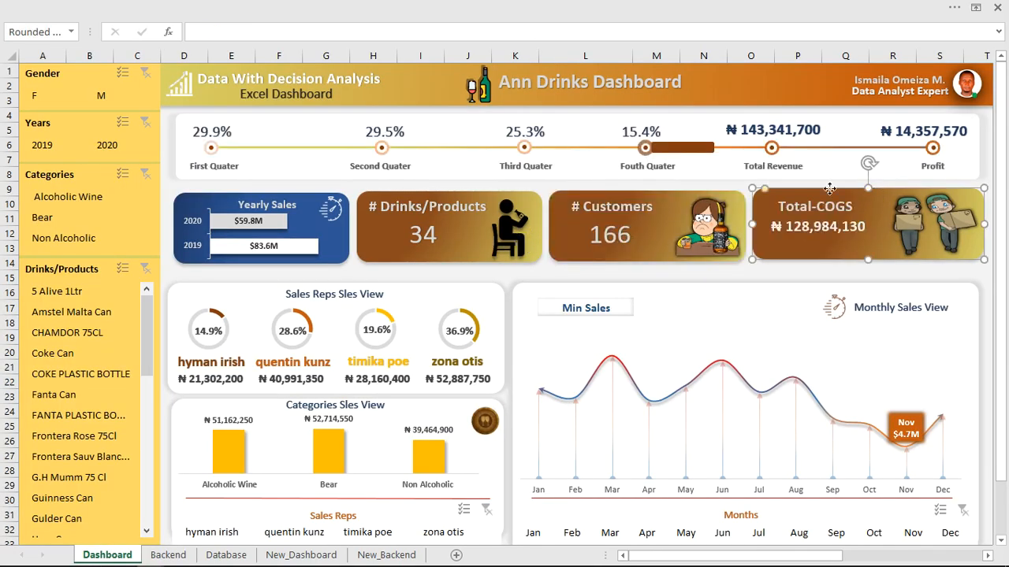
# Leave the Total-COGS card in place and bring up the Insert Shapes list.
pyautogui.moveTo(829, 189); pyautogui.dragTo(655, 155)
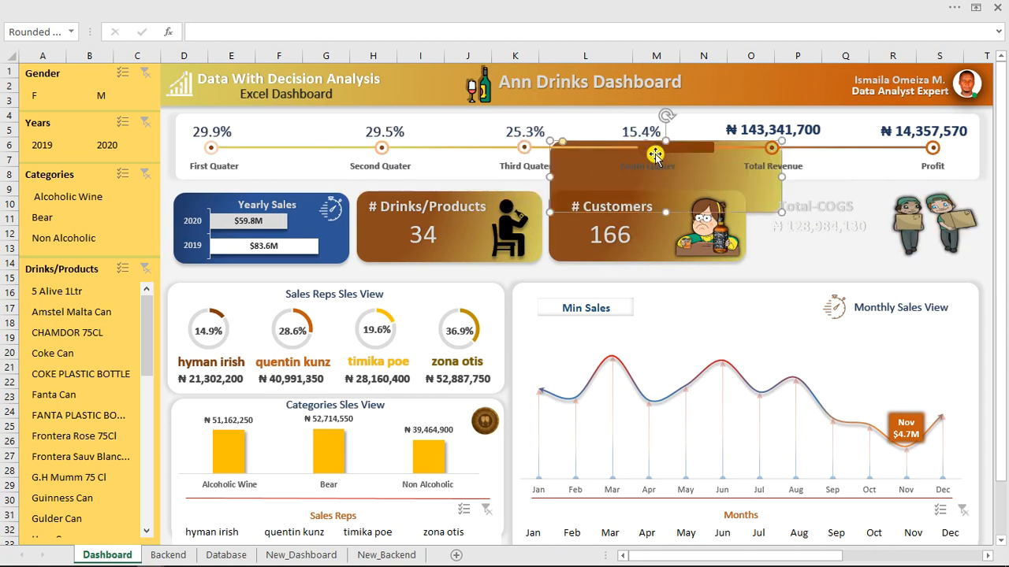
pyautogui.press('Escape')
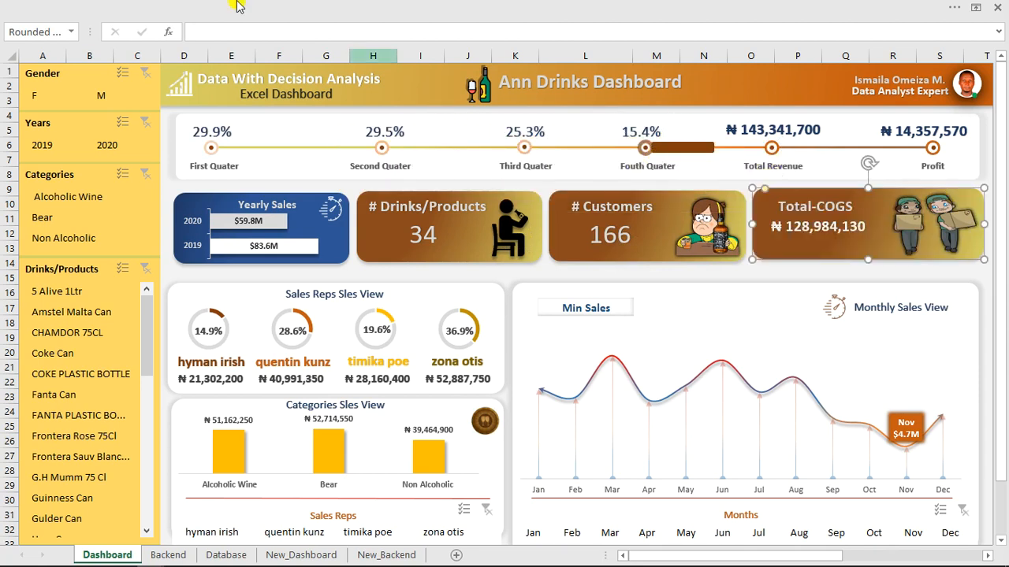
pyautogui.click(335, 7)
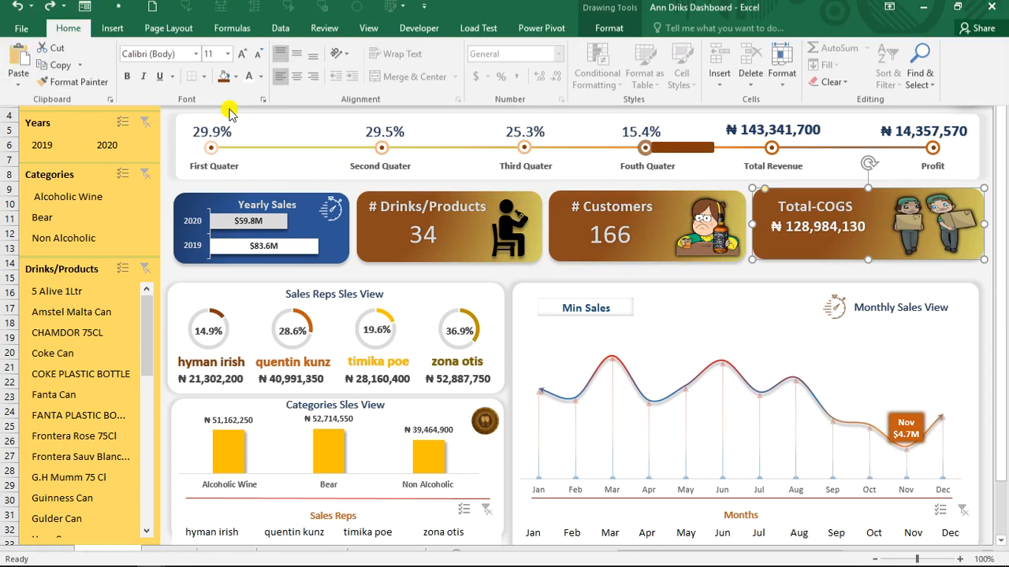
pyautogui.click(112, 34)
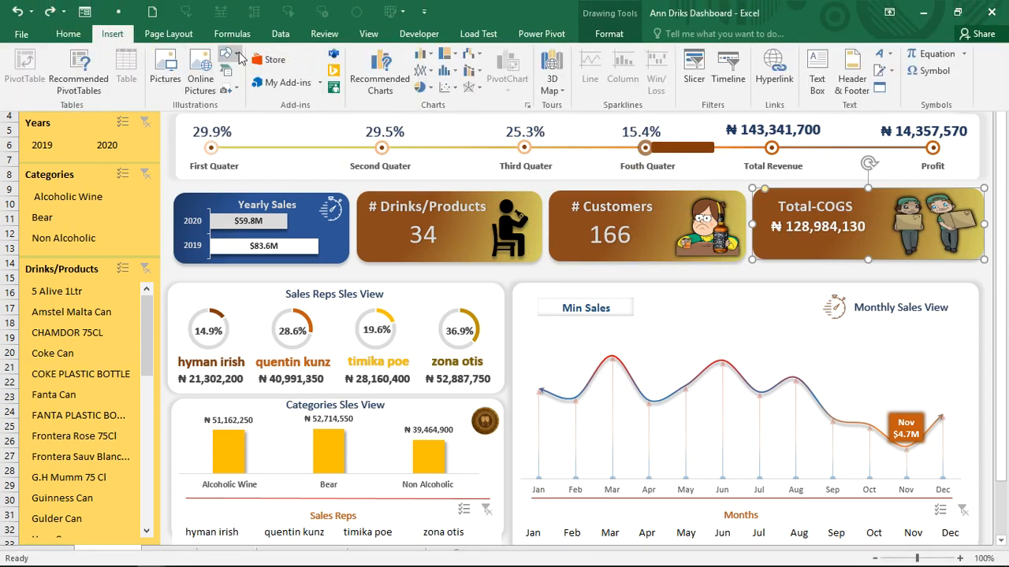
pyautogui.click(239, 58)
pyautogui.press('Escape')
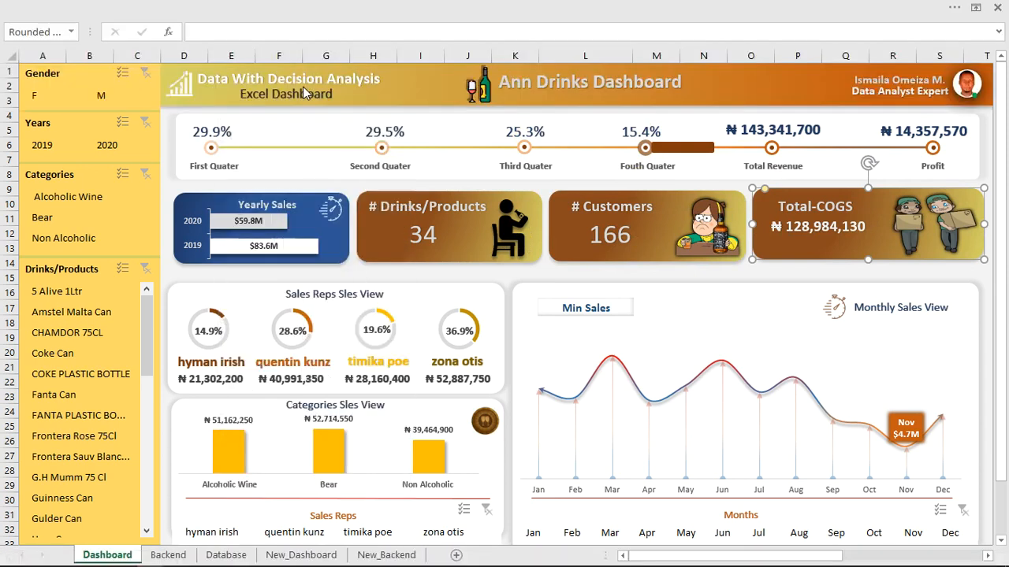
# Draw a blue rounded rectangle over the Monthly Sales View chart and make it taller.
pyautogui.moveTo(588, 261); pyautogui.dragTo(858, 325)
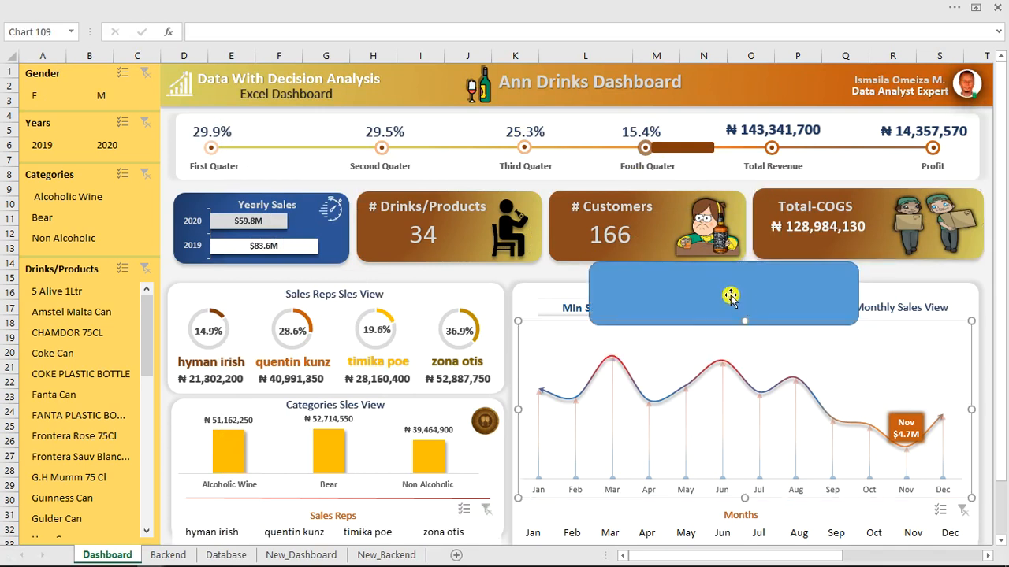
pyautogui.click(729, 315)
pyautogui.moveTo(722, 323); pyautogui.dragTo(721, 355)
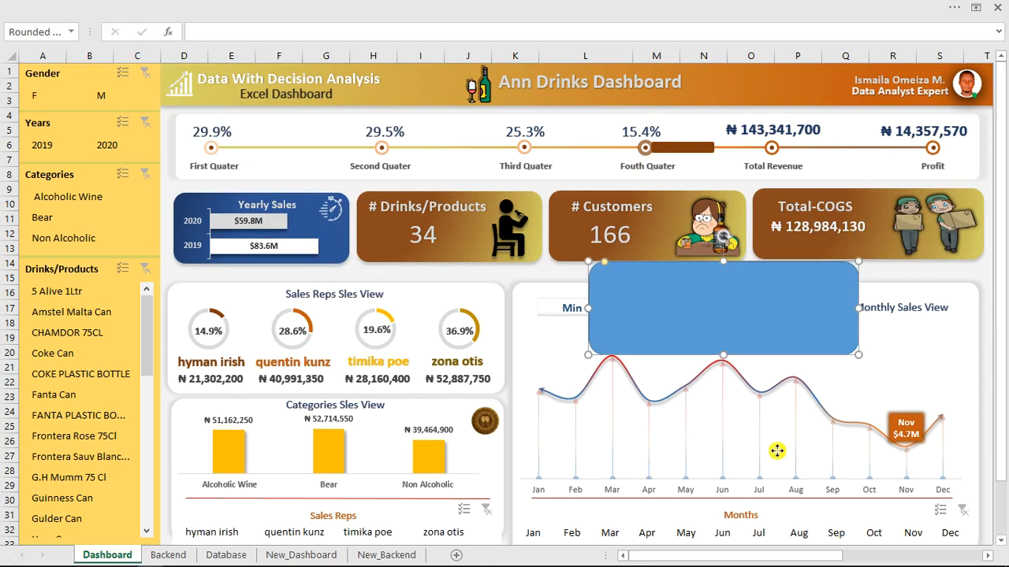
pyautogui.rightClick(716, 321)
pyautogui.click(761, 314)
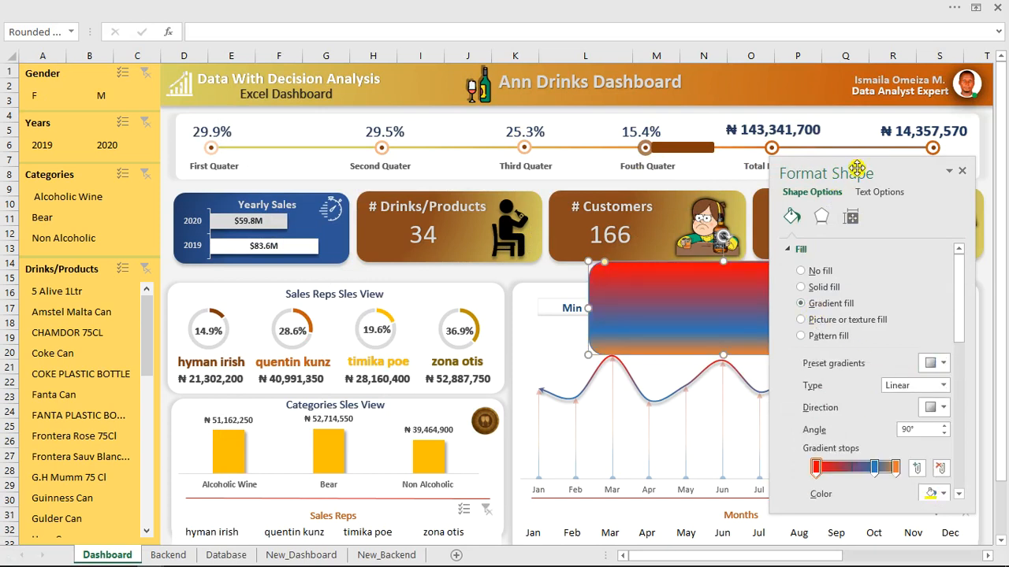
# Reduce the gradient to two stops, make the first dark brown and run it left to right.
pyautogui.moveTo(856, 170); pyautogui.dragTo(246, 155)
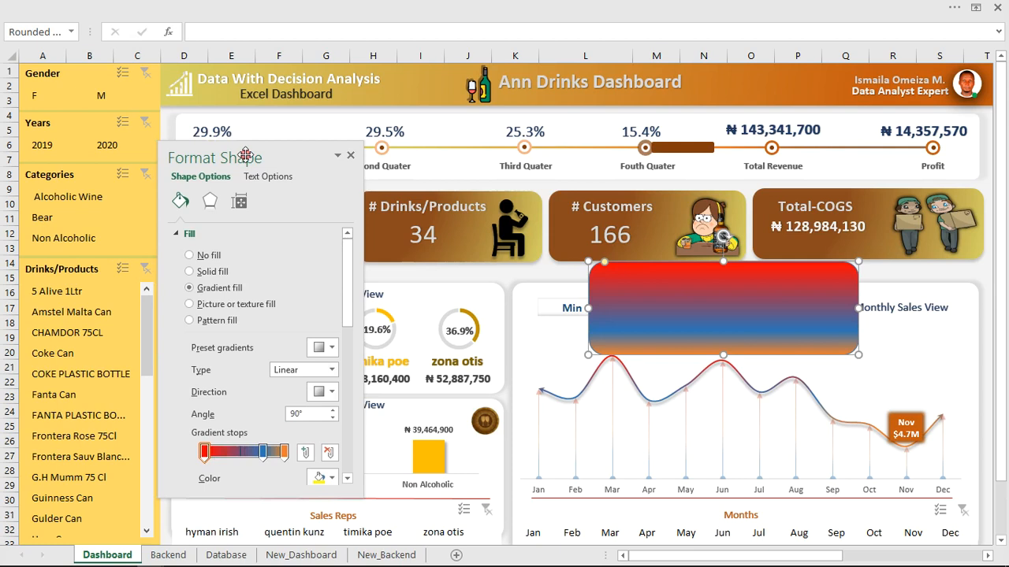
pyautogui.click(264, 452)
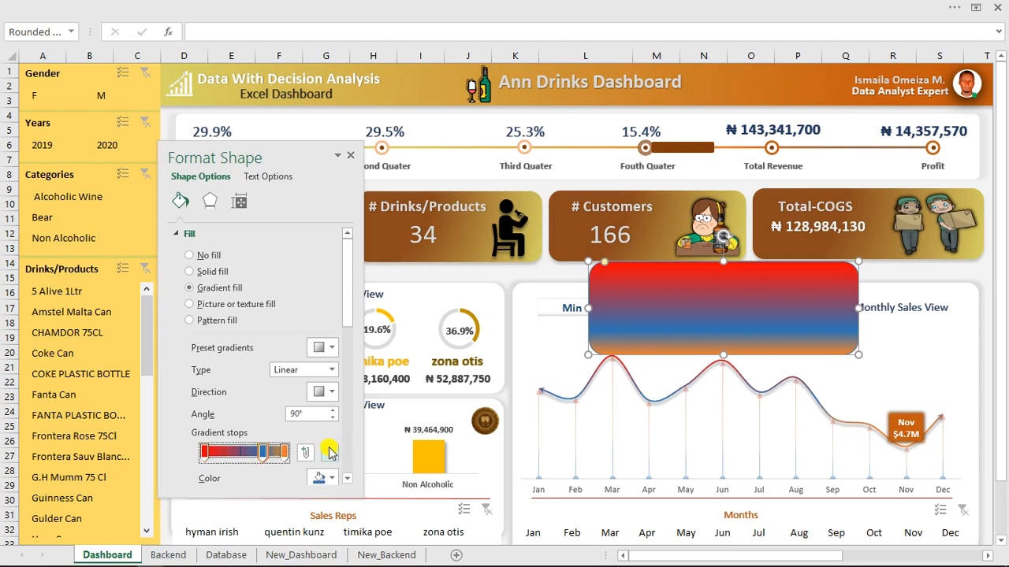
pyautogui.click(329, 452)
pyautogui.click(284, 451)
pyautogui.click(206, 453)
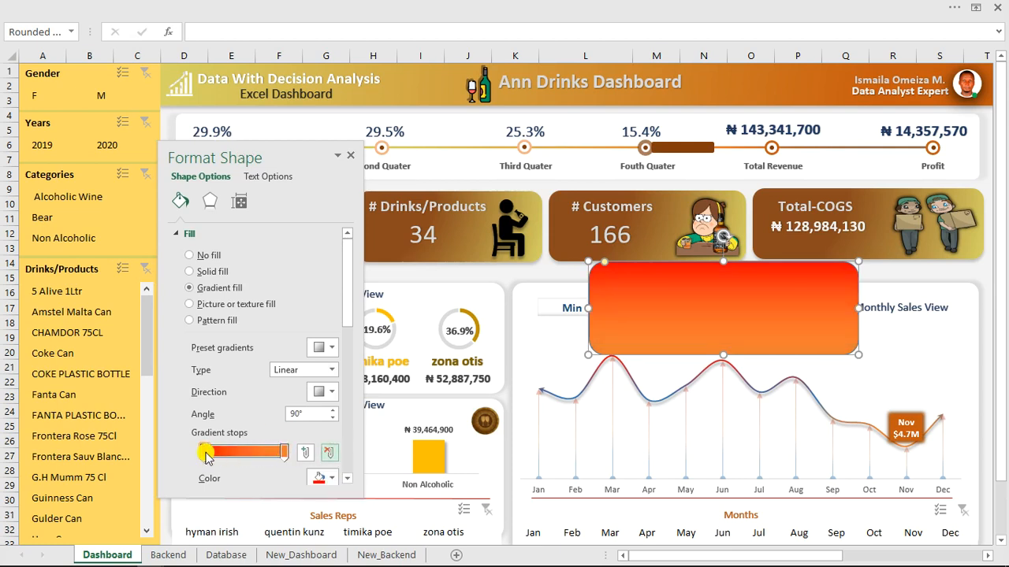
pyautogui.click(324, 473)
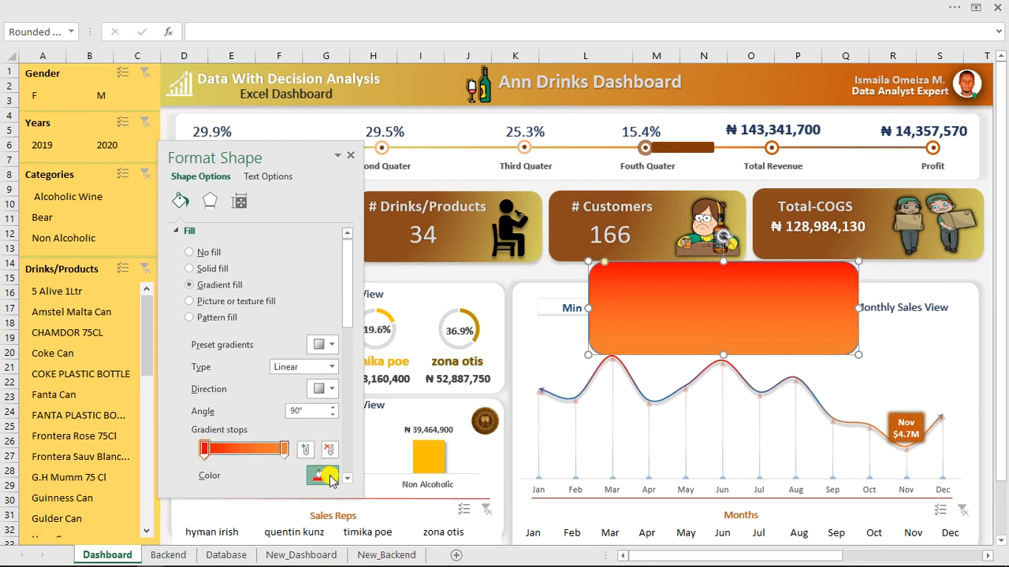
pyautogui.click(379, 385)
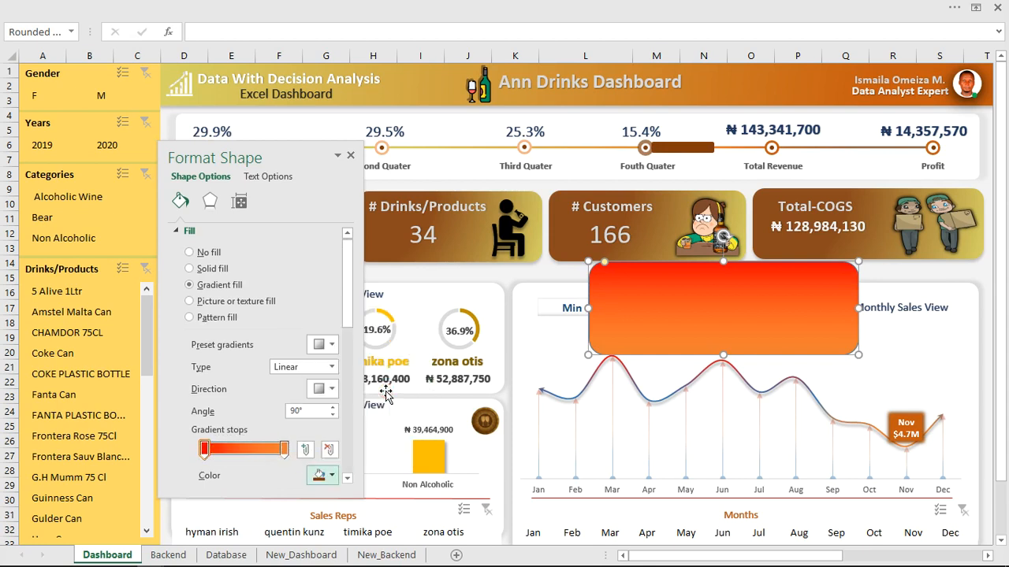
pyautogui.click(337, 390)
pyautogui.click(419, 422)
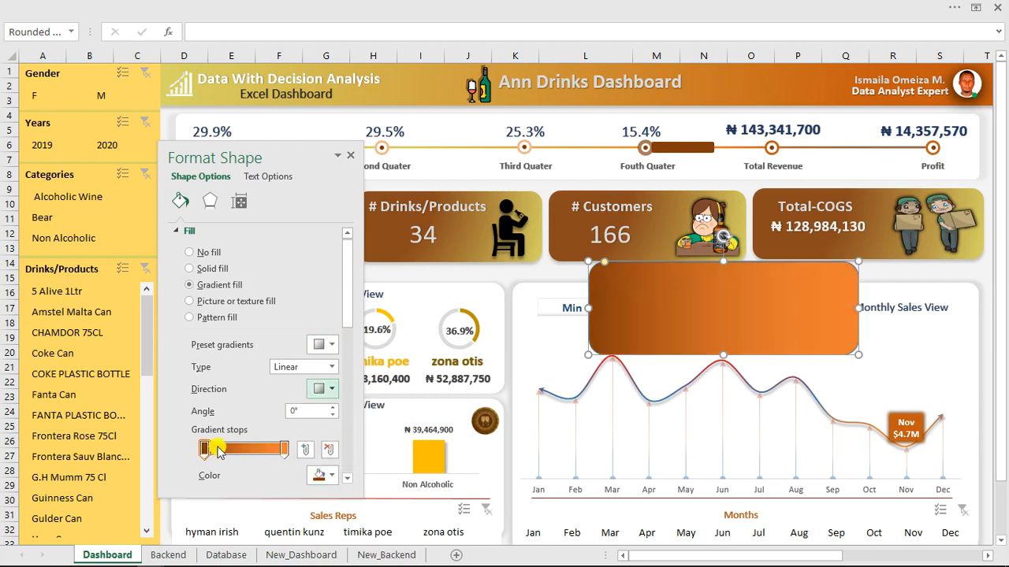
# Shift the brown stop right, make the end stop light orange, then delete the rectangle.
pyautogui.moveTo(206, 449); pyautogui.dragTo(236, 449)
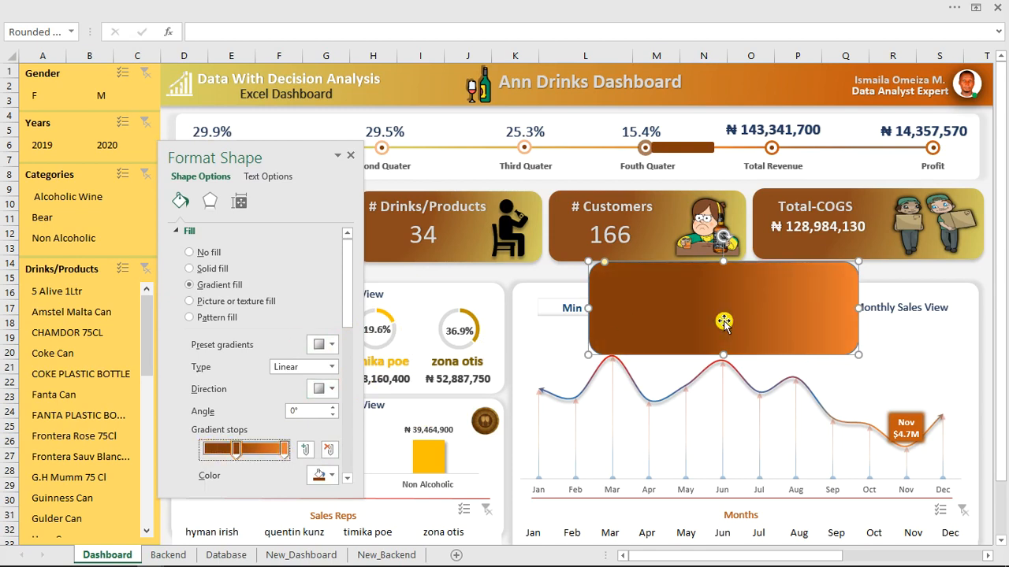
pyautogui.moveTo(695, 293); pyautogui.dragTo(690, 295)
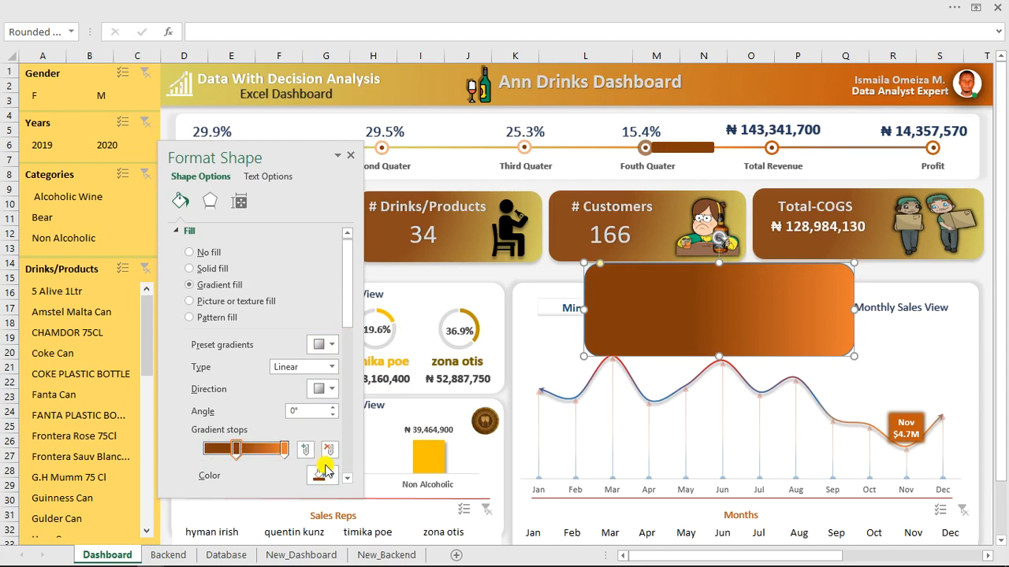
pyautogui.click(284, 449)
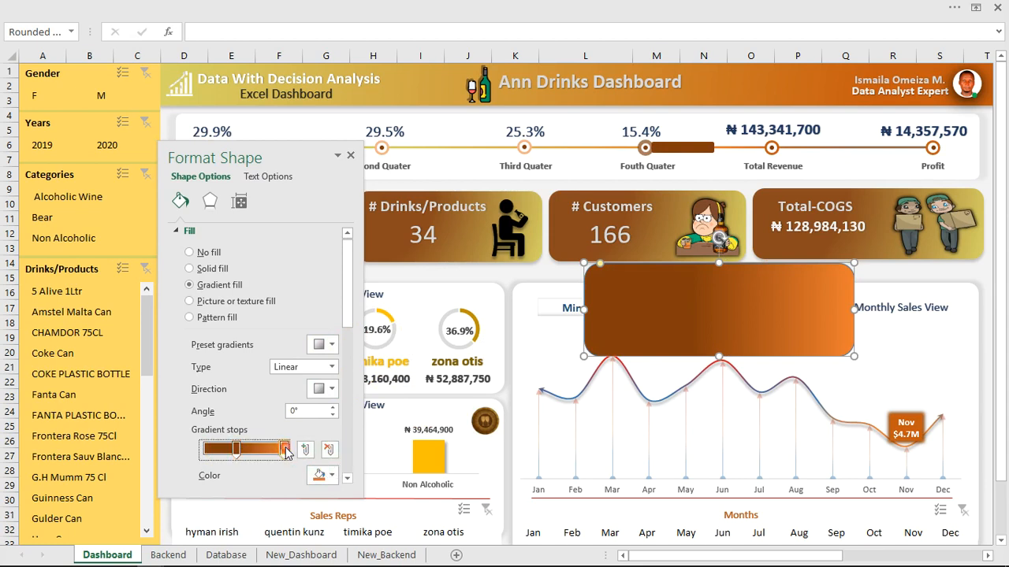
pyautogui.click(335, 477)
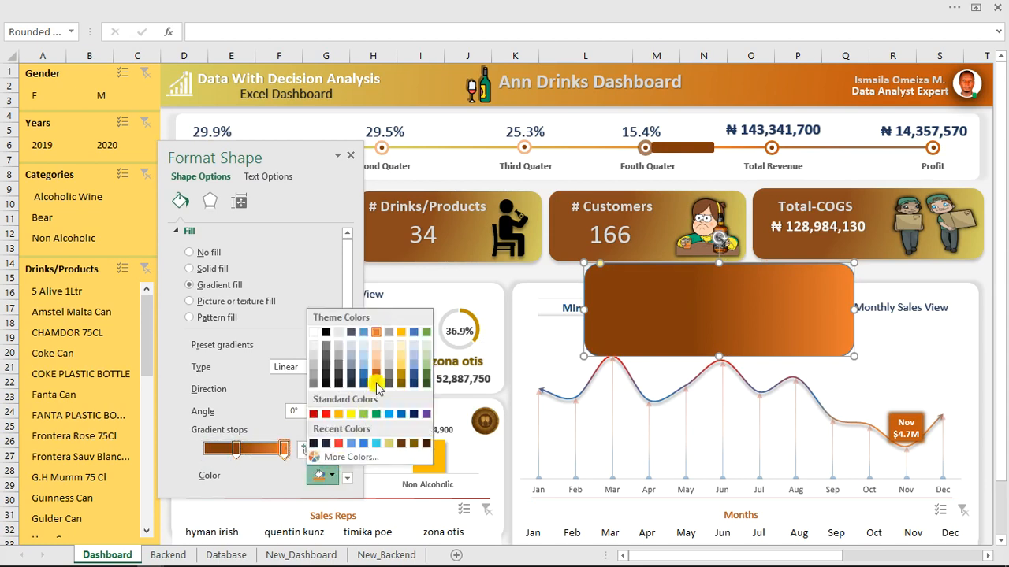
pyautogui.click(379, 369)
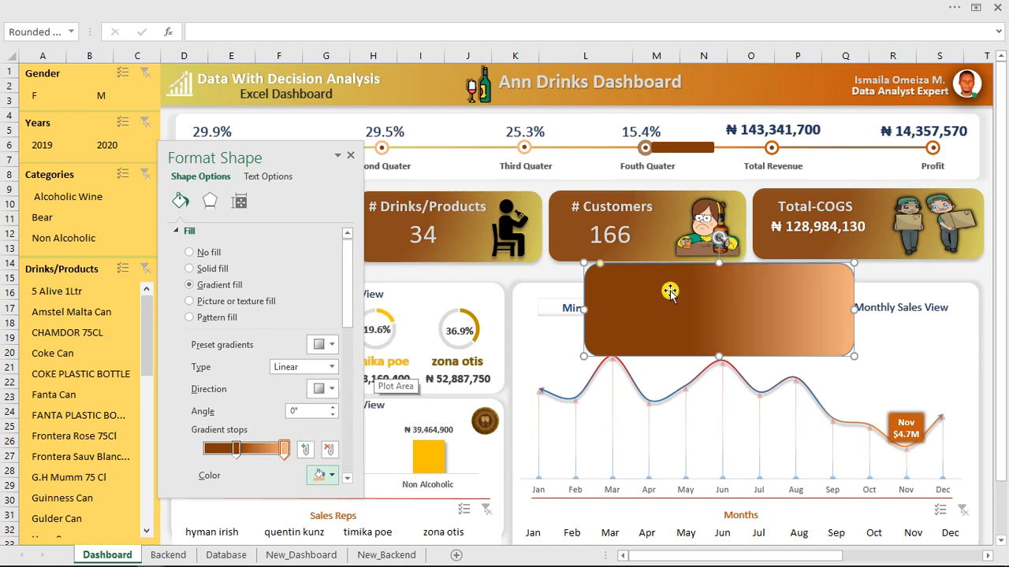
pyautogui.press('Delete')
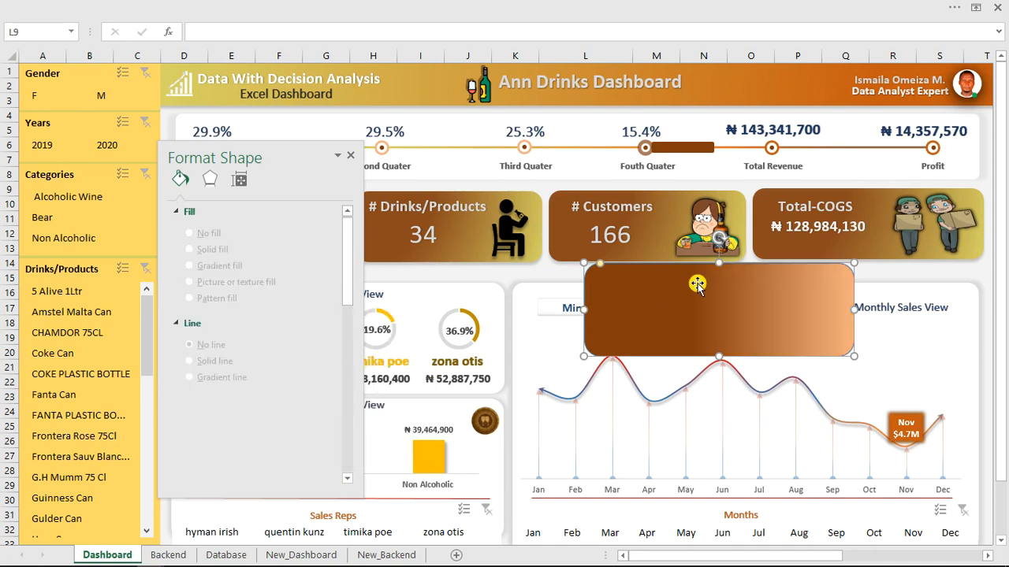
pyautogui.click(350, 159)
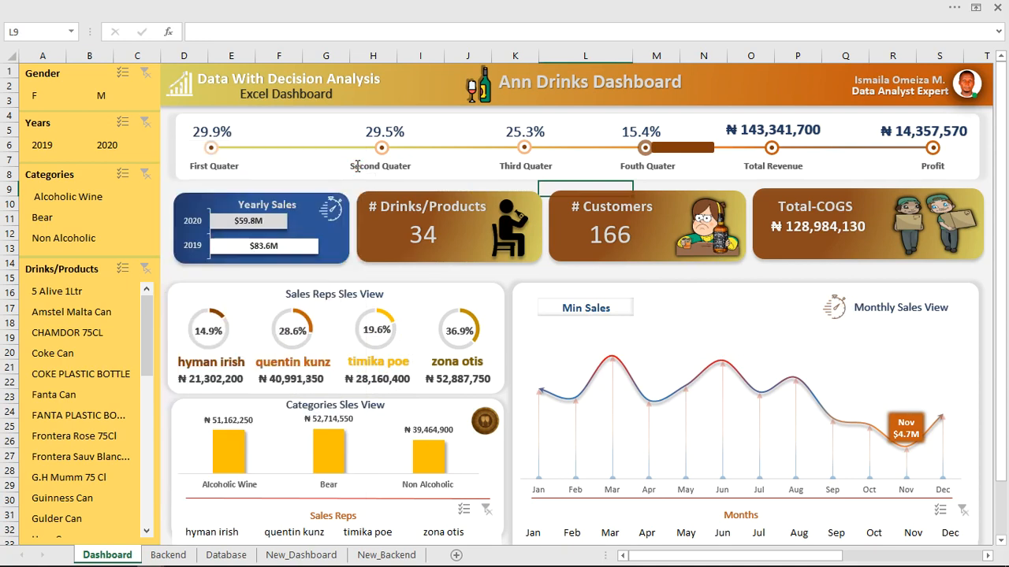
pyautogui.click(325, 148)
pyautogui.moveTo(326, 148); pyautogui.dragTo(325, 181)
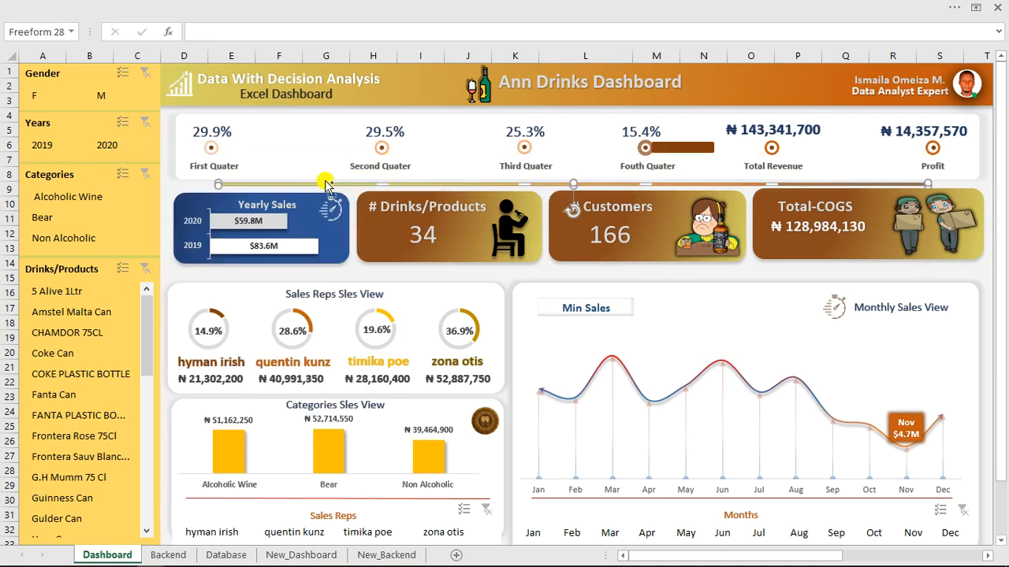
pyautogui.hotkey('ctrl', 'z')
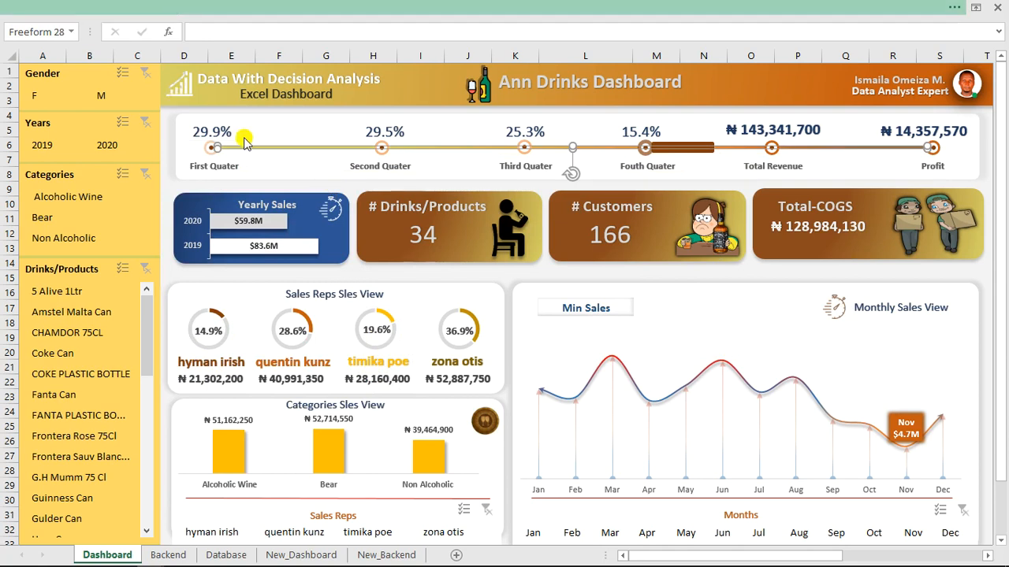
pyautogui.click(241, 7)
pyautogui.click(231, 57)
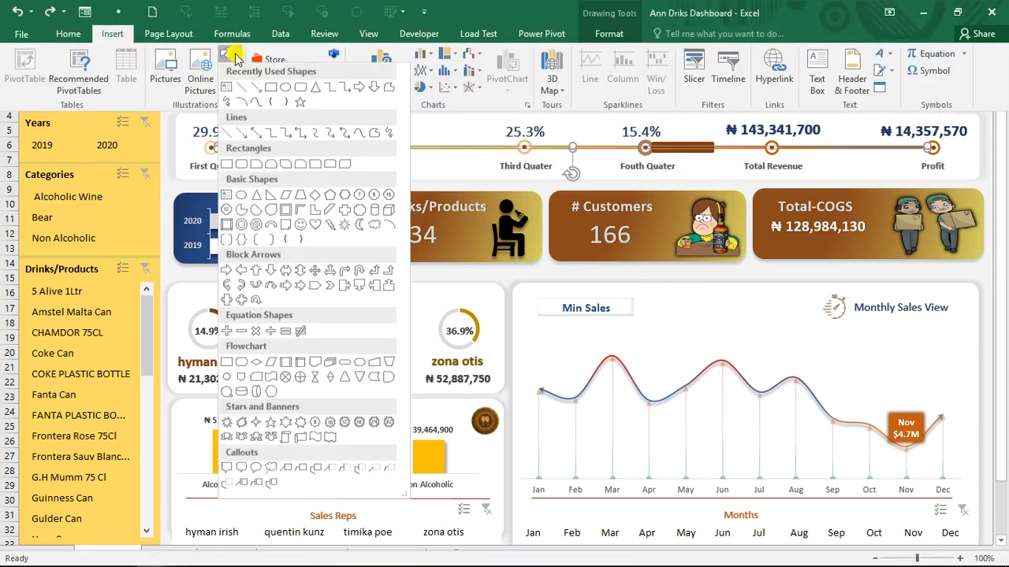
pyautogui.click(272, 89)
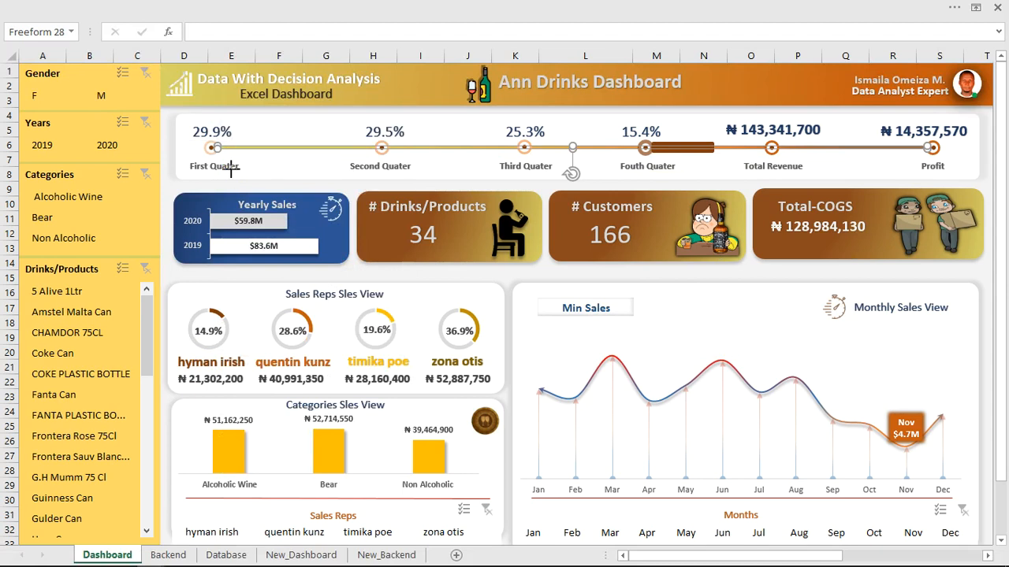
pyautogui.moveTo(231, 170)
pyautogui.mouseDown()
pyautogui.moveTo(984, 168)
pyautogui.moveTo(901, 168)
pyautogui.moveTo(904, 181)
pyautogui.moveTo(903, 172)
pyautogui.mouseUp()
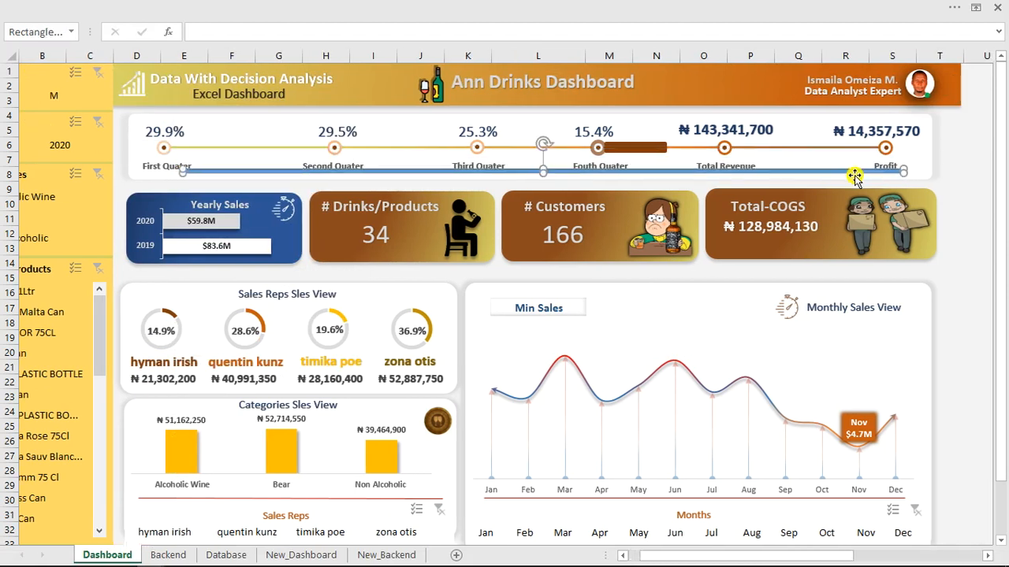
pyautogui.moveTo(833, 172); pyautogui.dragTo(820, 150)
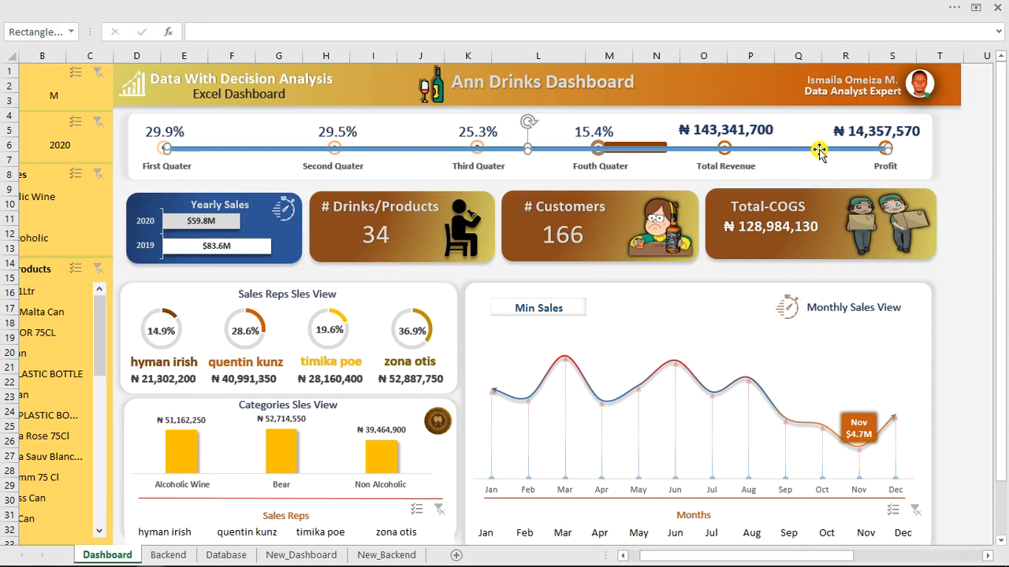
pyautogui.click(509, 186)
pyautogui.click(175, 136)
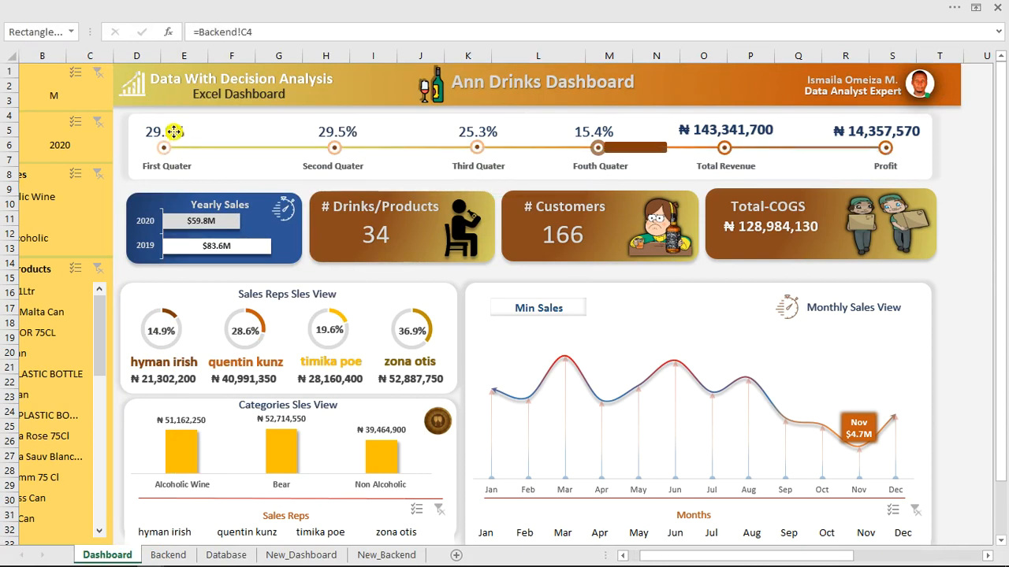
pyautogui.click(180, 554)
pyautogui.moveTo(806, 557); pyautogui.dragTo(622, 559)
pyautogui.click(76, 177)
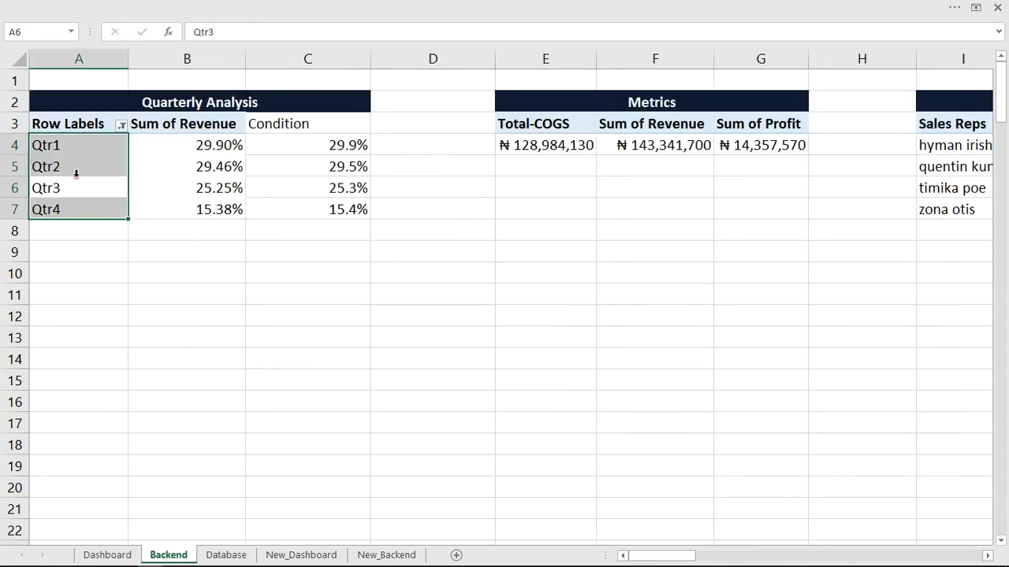
pyautogui.click(49, 145)
pyautogui.click(90, 177)
pyautogui.click(146, 160)
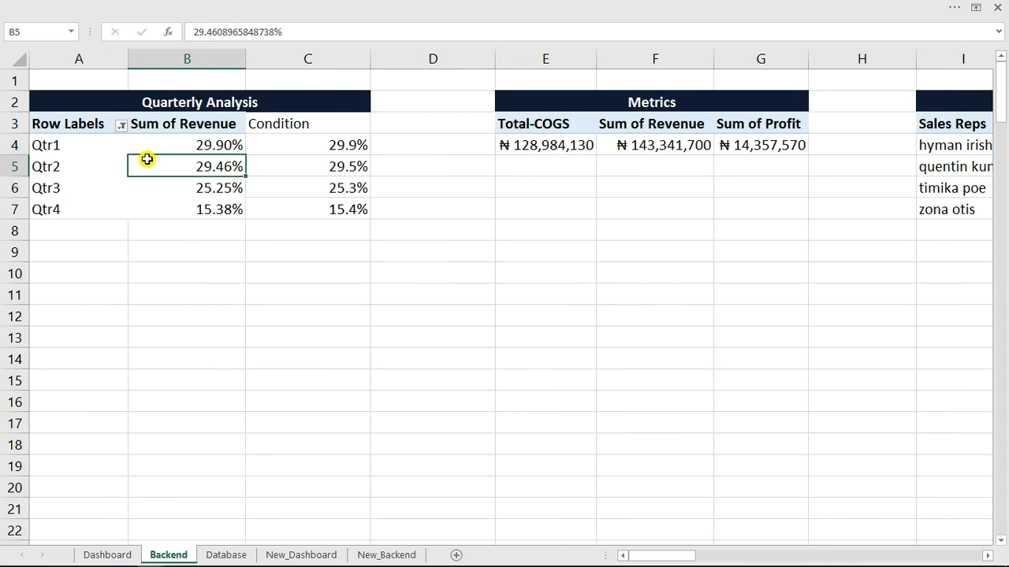
pyautogui.click(44, 145)
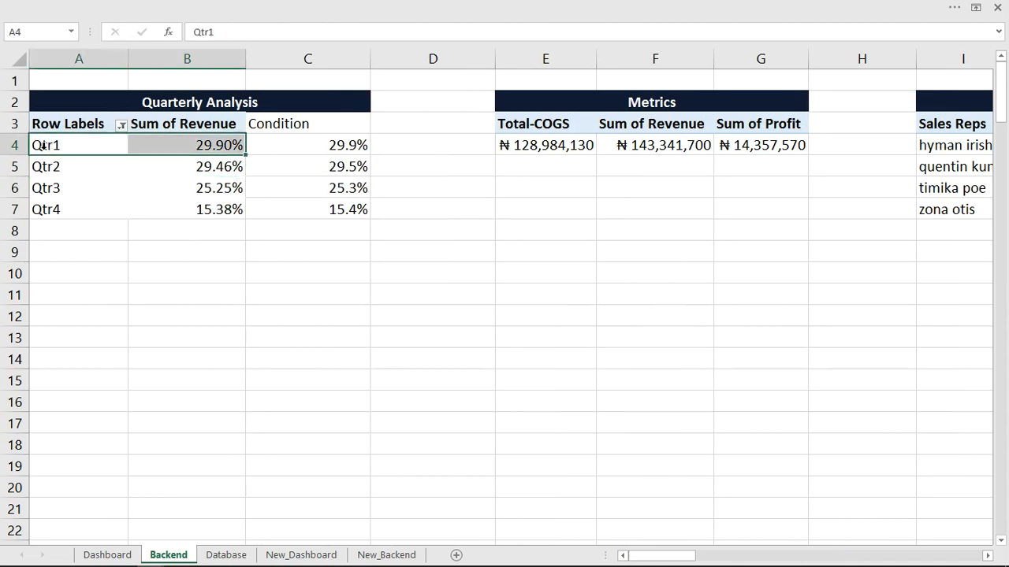
pyautogui.click(94, 148)
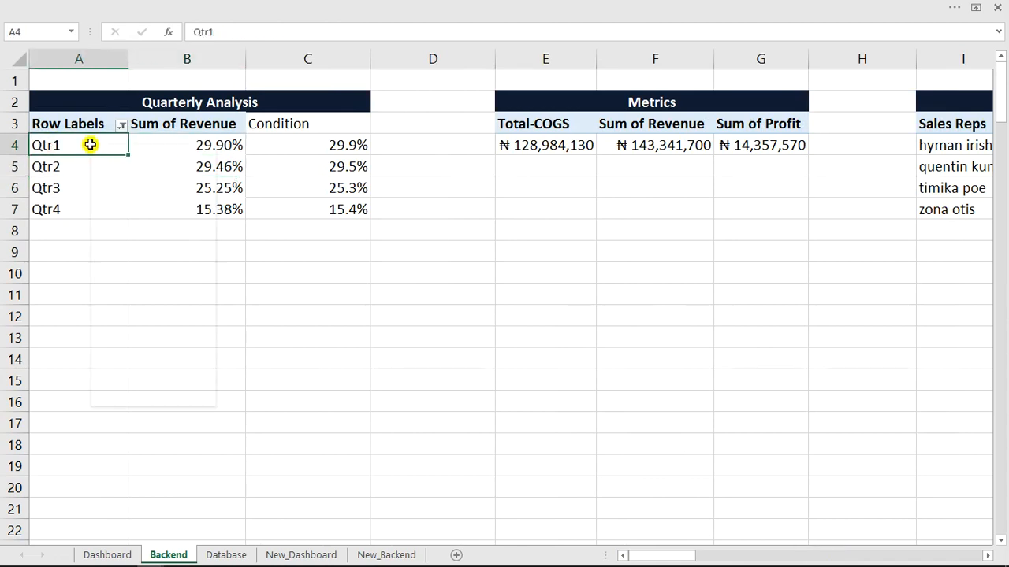
pyautogui.rightClick(90, 144)
pyautogui.click(175, 396)
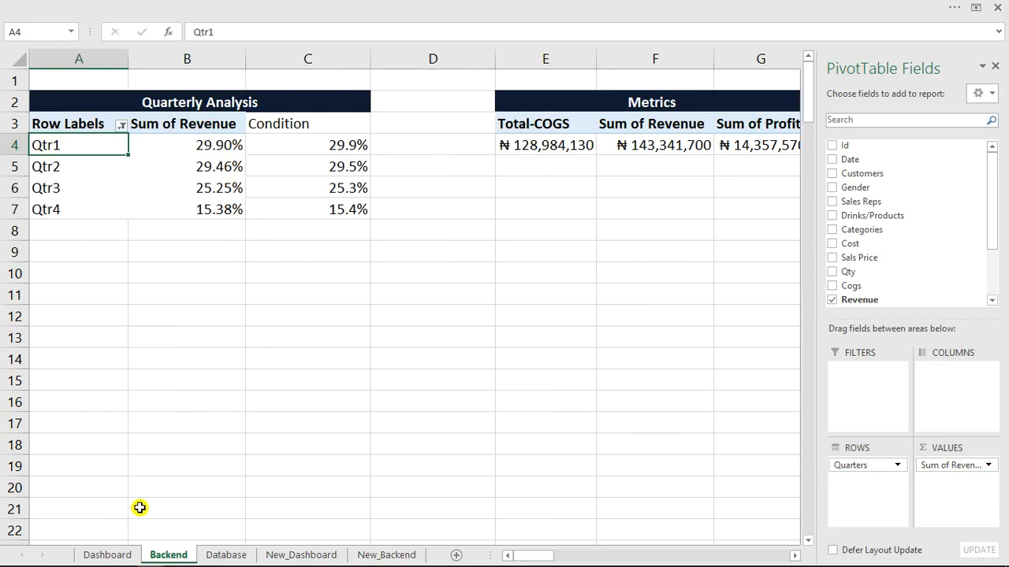
pyautogui.click(122, 556)
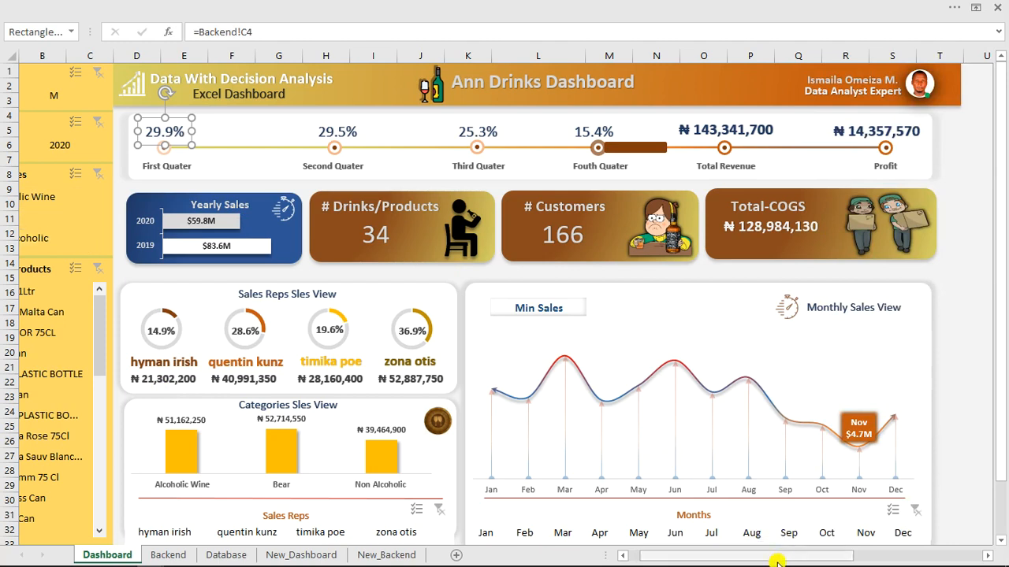
pyautogui.moveTo(768, 557); pyautogui.dragTo(668, 557)
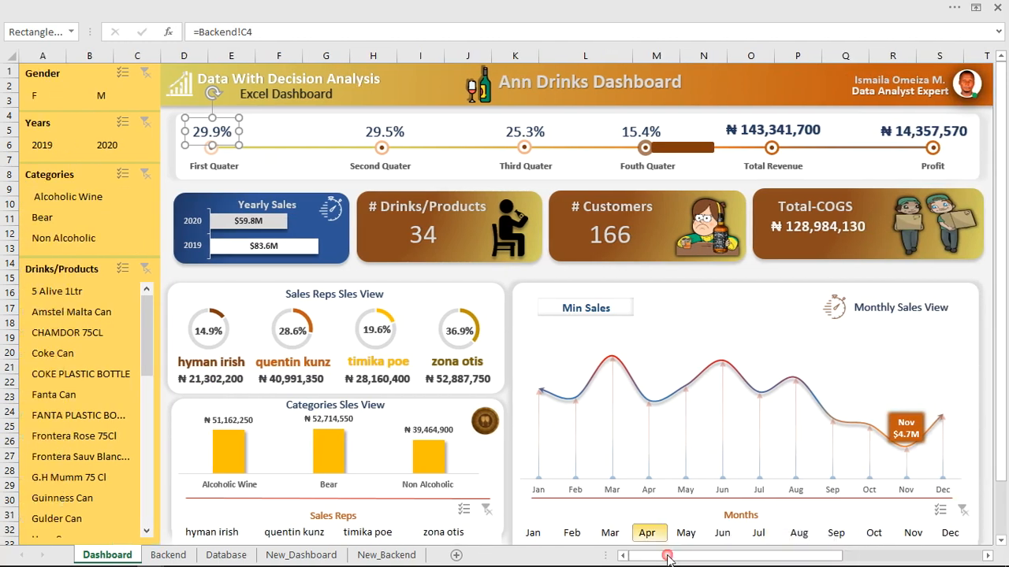
pyautogui.click(111, 219)
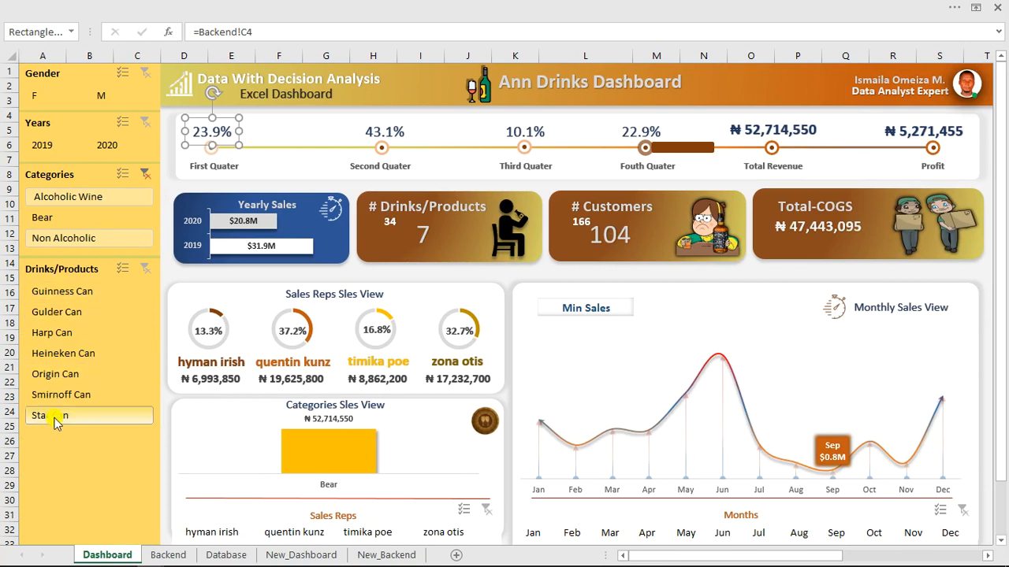
pyautogui.click(90, 212)
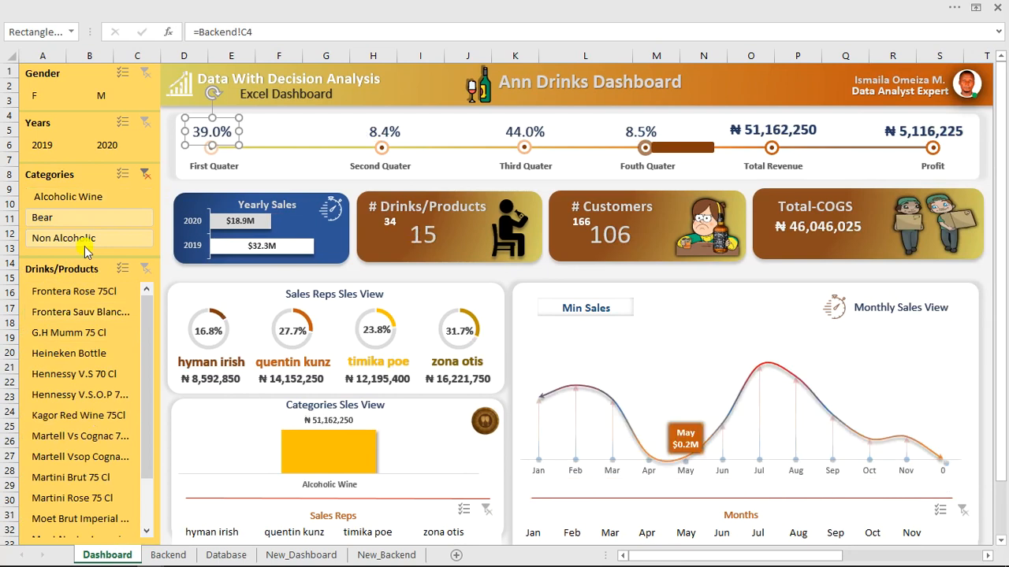
pyautogui.click(87, 238)
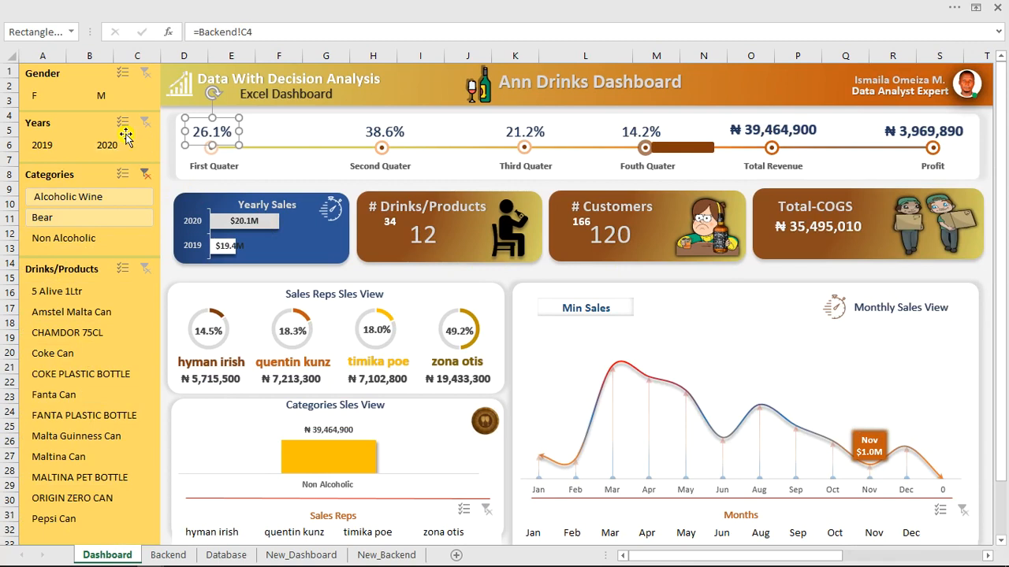
pyautogui.click(147, 178)
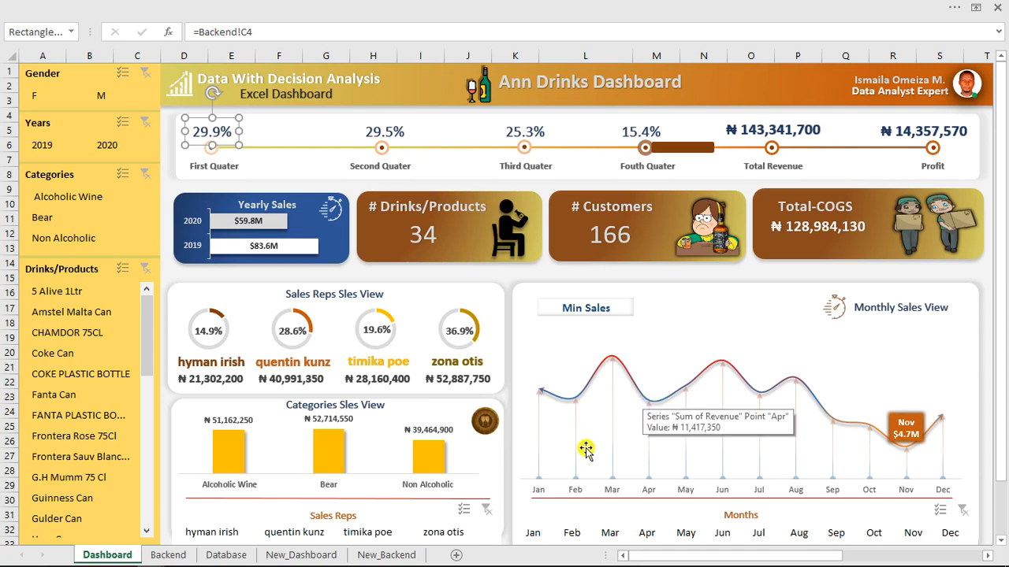
pyautogui.click(555, 555)
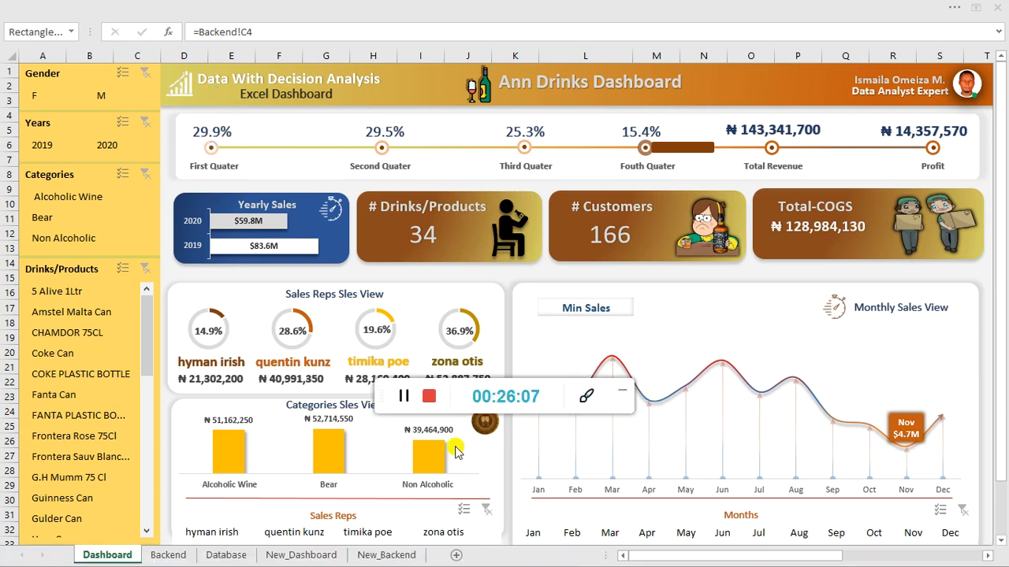